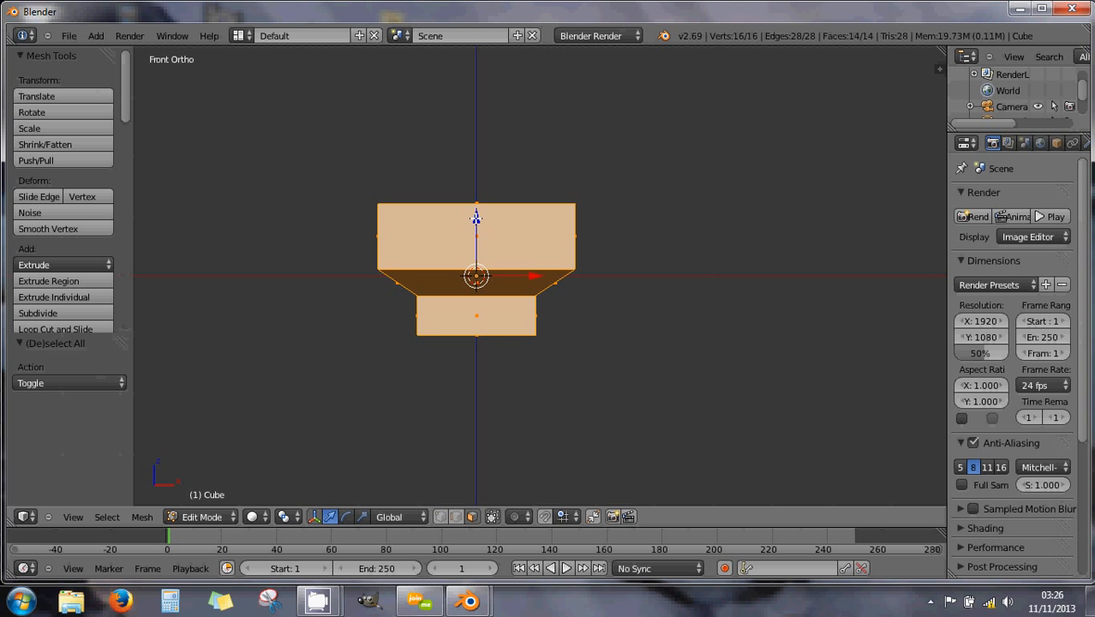
# - Raise the whole mesh about 1.016 along Z and add a Subdivision Surface modifier with the View subdivisions set to 3
pyautogui.moveTo(476, 219); pyautogui.dragTo(478, 159)
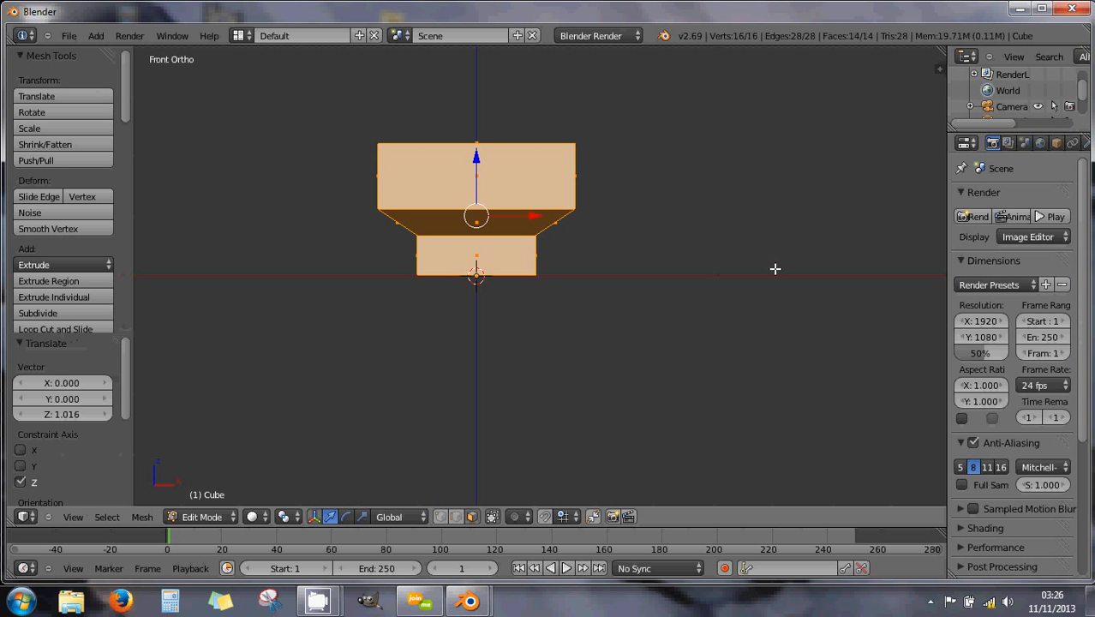
pyautogui.click(1086, 143)
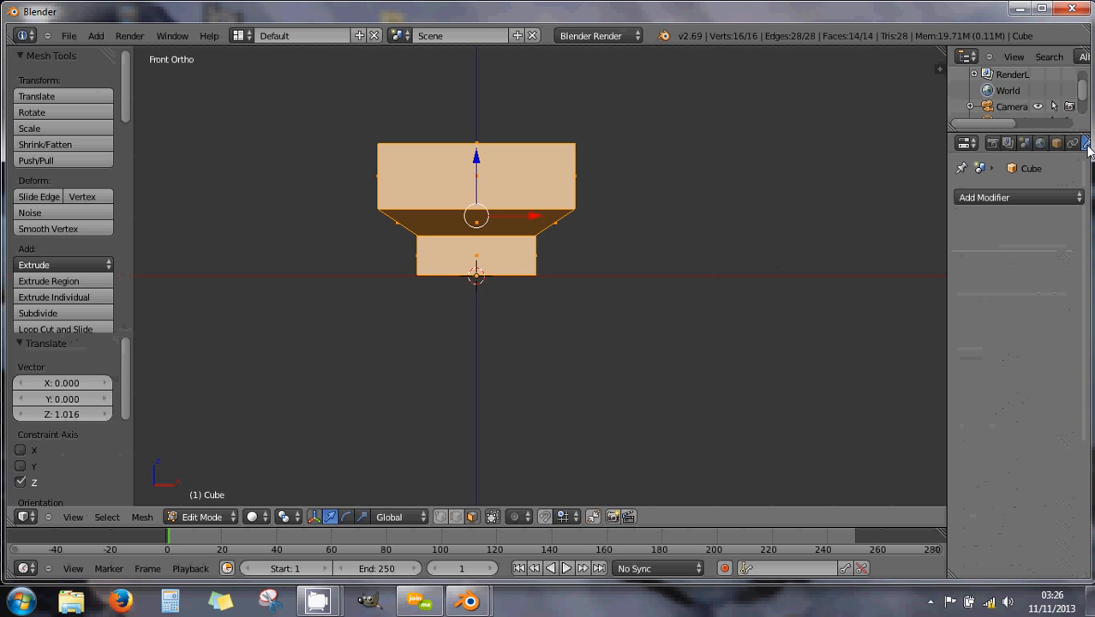
pyautogui.click(997, 198)
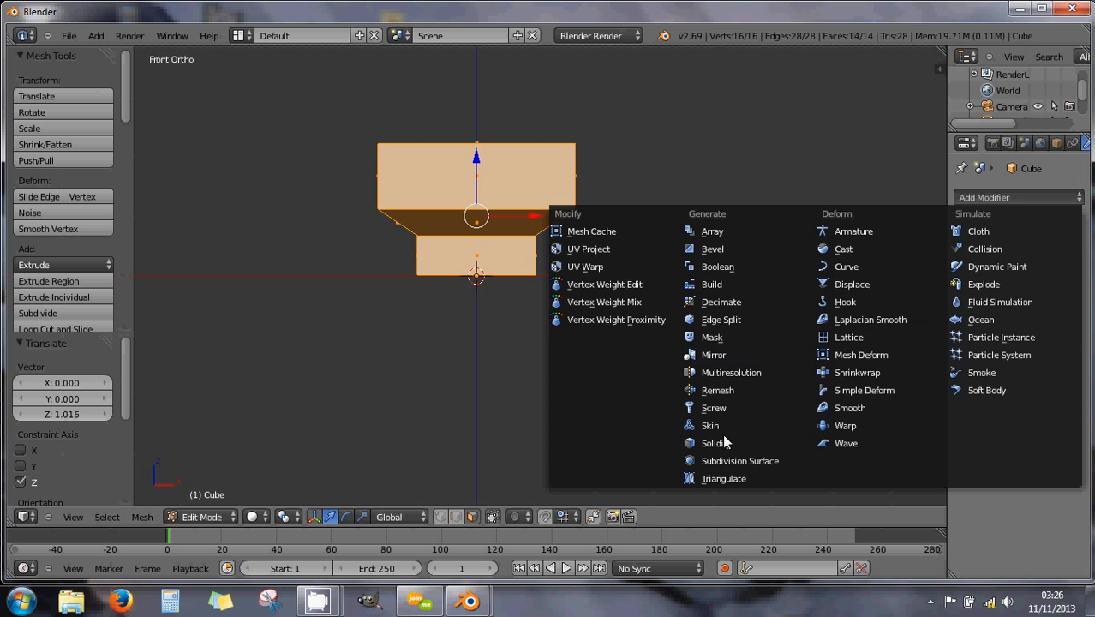
pyautogui.click(717, 459)
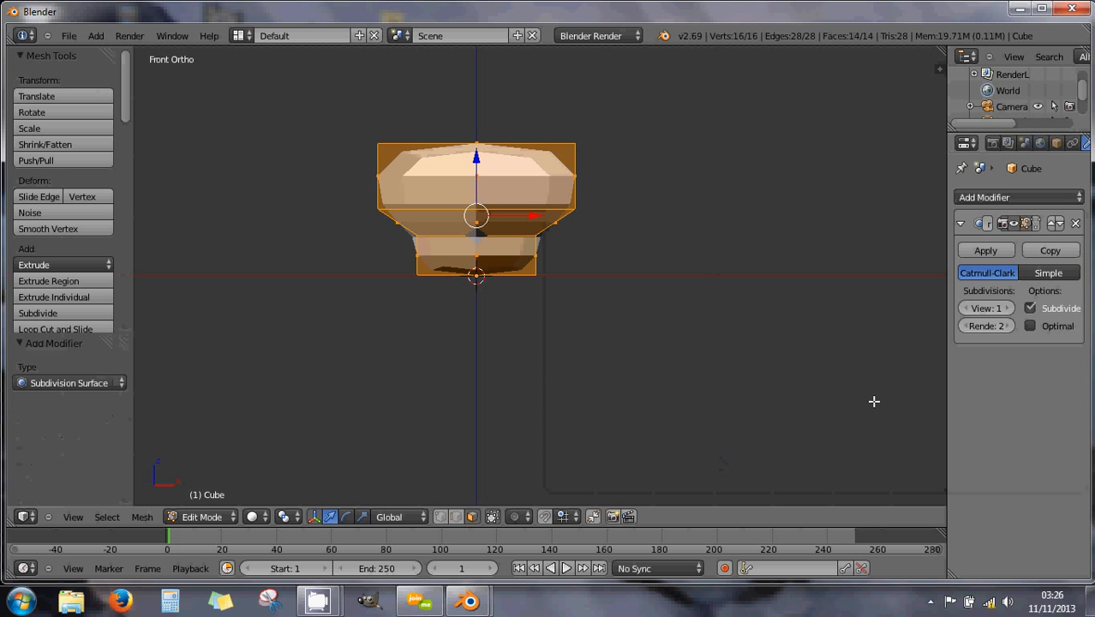
pyautogui.click(1009, 308)
pyautogui.click(1008, 309)
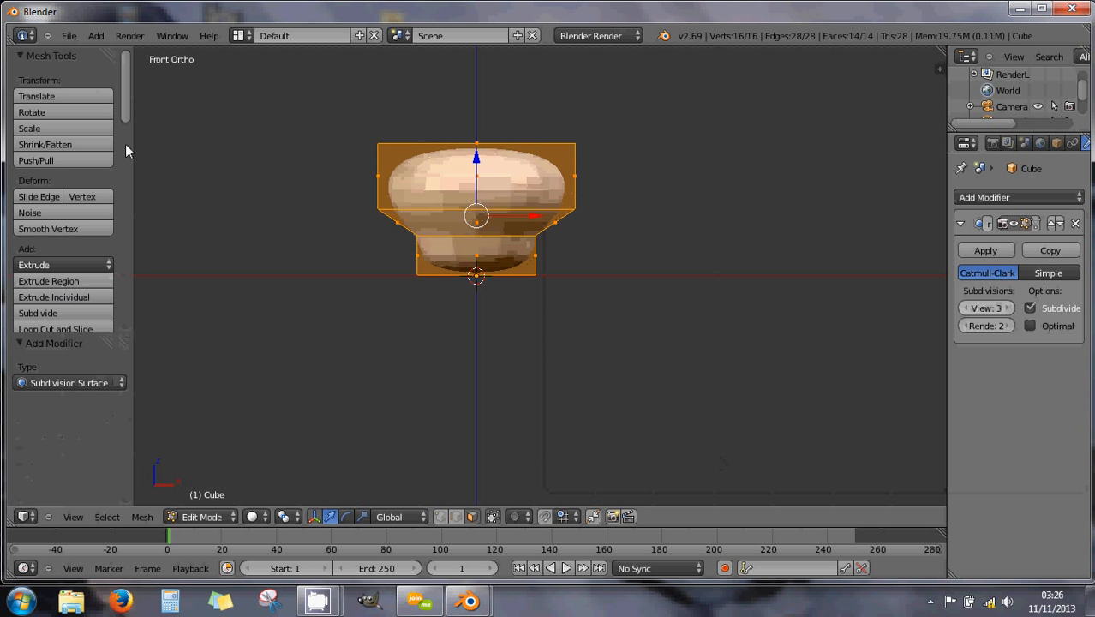
# - Shade the mesh smooth and lower the edge loop at the base of the wide upper part about 1.056 along Z
pyautogui.moveTo(127, 119); pyautogui.dragTo(130, 223)
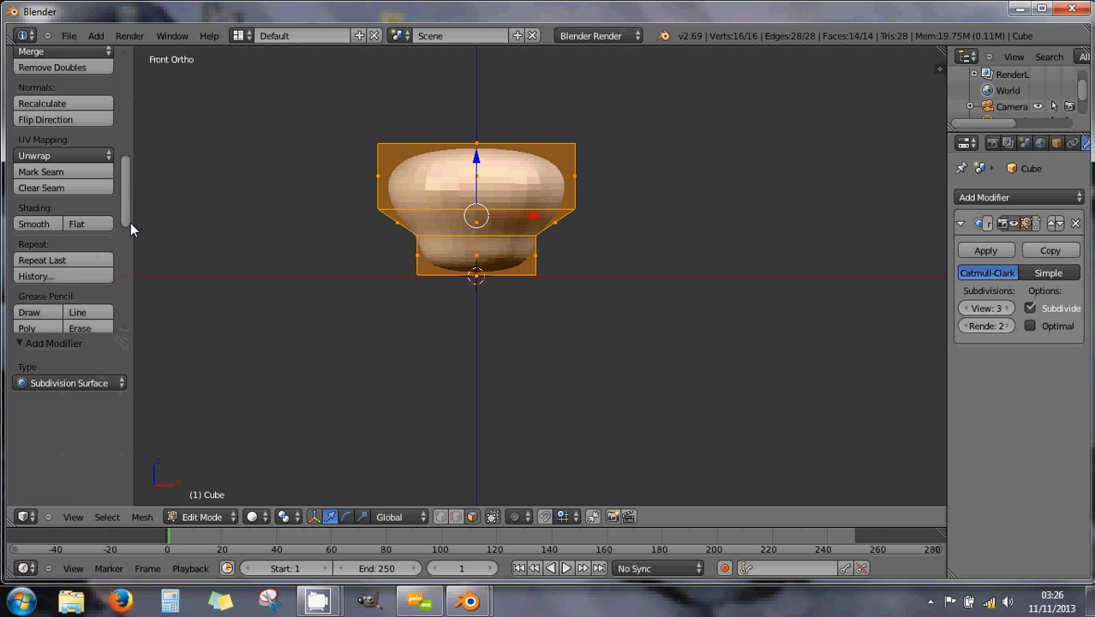
pyautogui.click(34, 223)
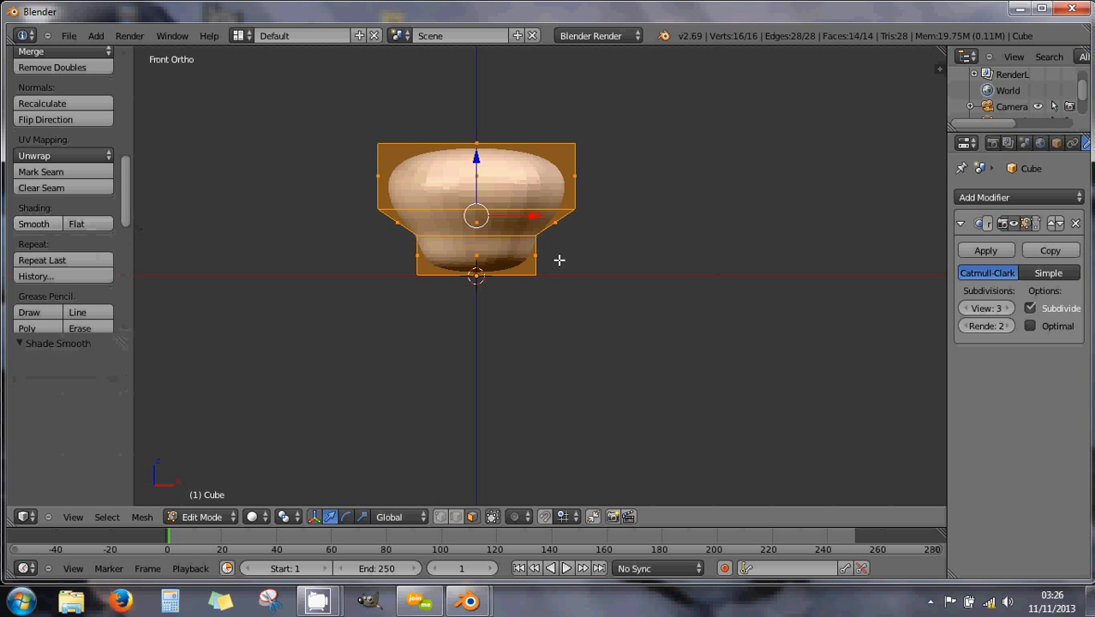
pyautogui.click(455, 517)
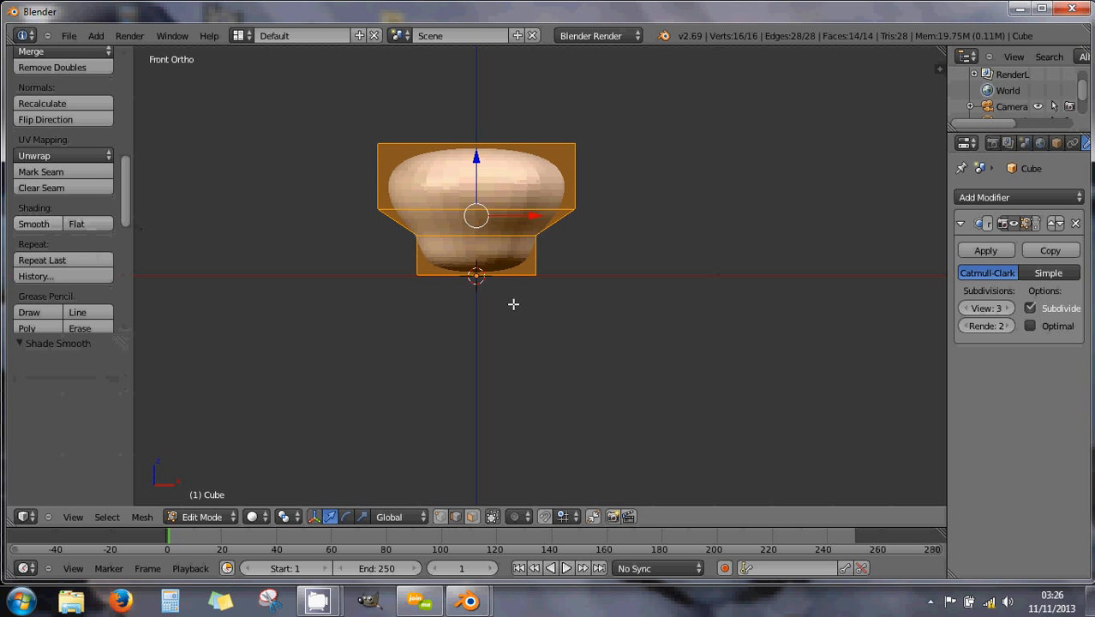
pyautogui.keyDown('alt'); pyautogui.rightClick(518, 205); pyautogui.keyUp('alt')
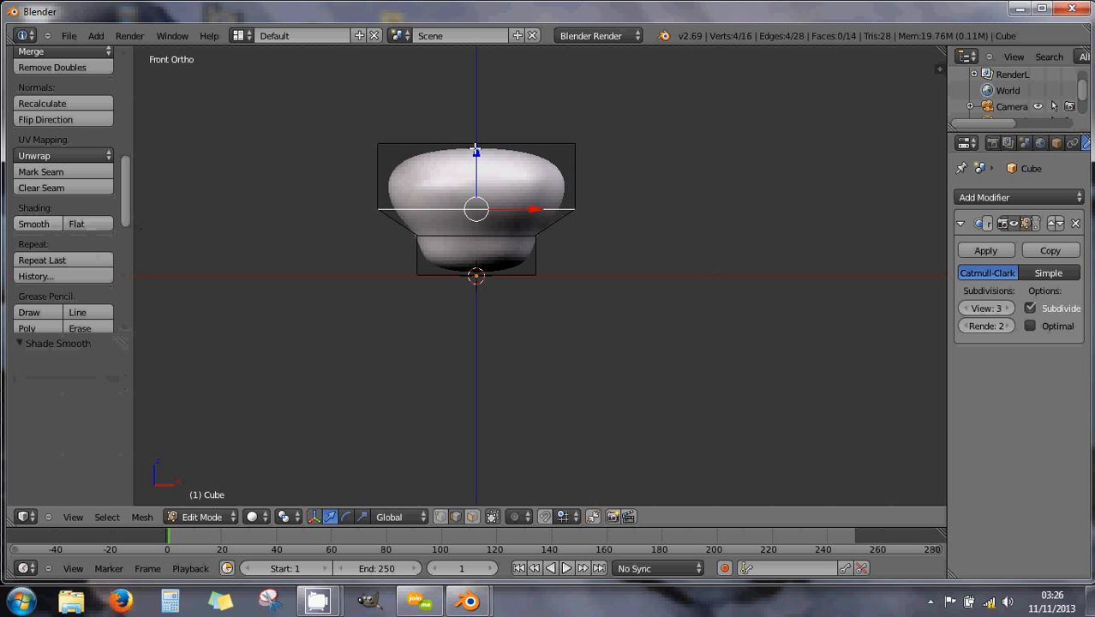
pyautogui.moveTo(470, 147); pyautogui.dragTo(480, 215)
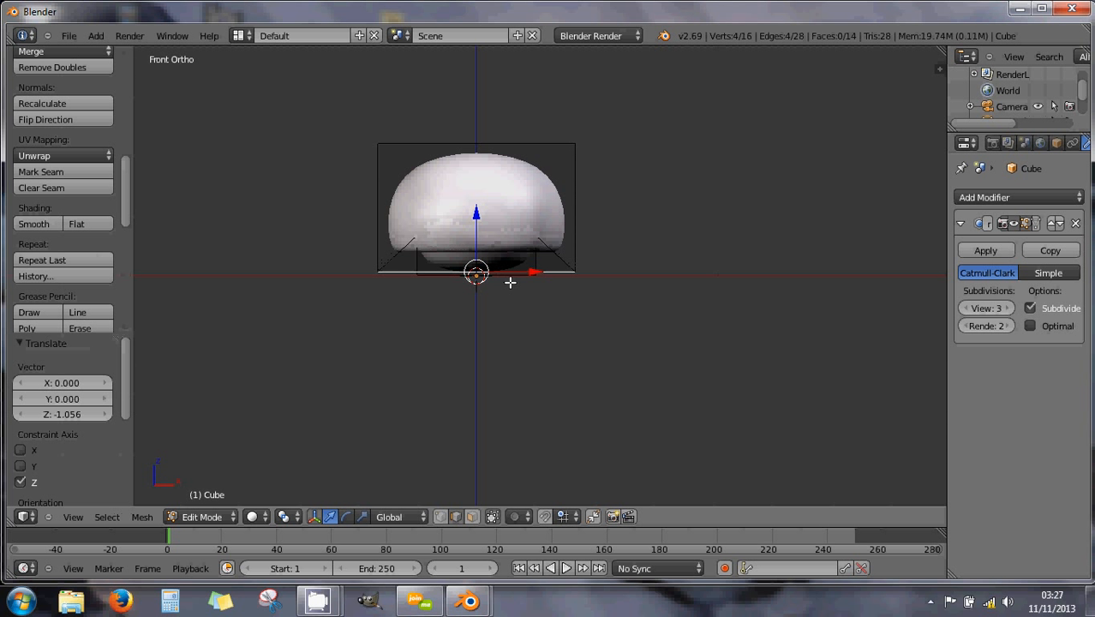
# - Try to lower the front edge of the narrow base about 1.806 along Z
pyautogui.scroll(2, 508, 281)
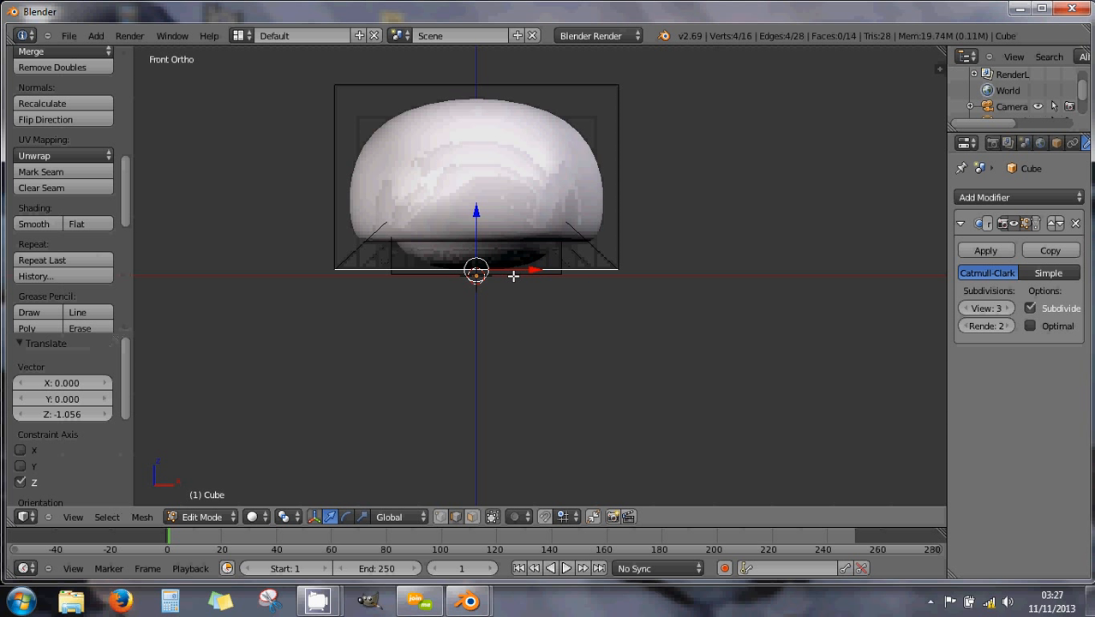
pyautogui.rightClick(513, 275)
pyautogui.moveTo(478, 216); pyautogui.dragTo(476, 371)
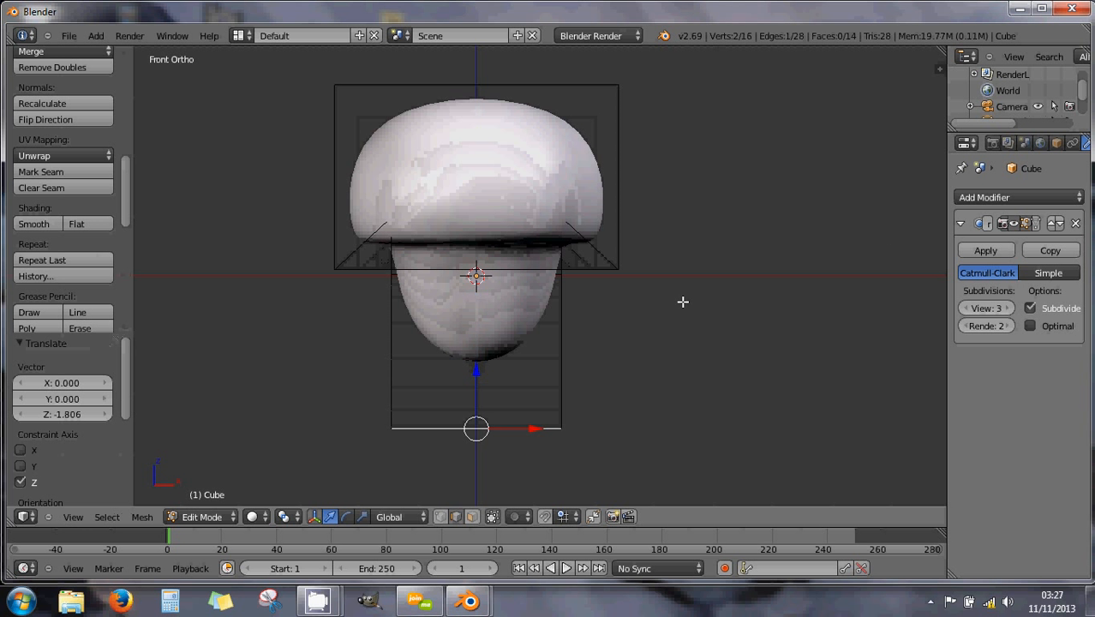
# - Show the transform properties with the crease value of the selected edge
pyautogui.press('n')
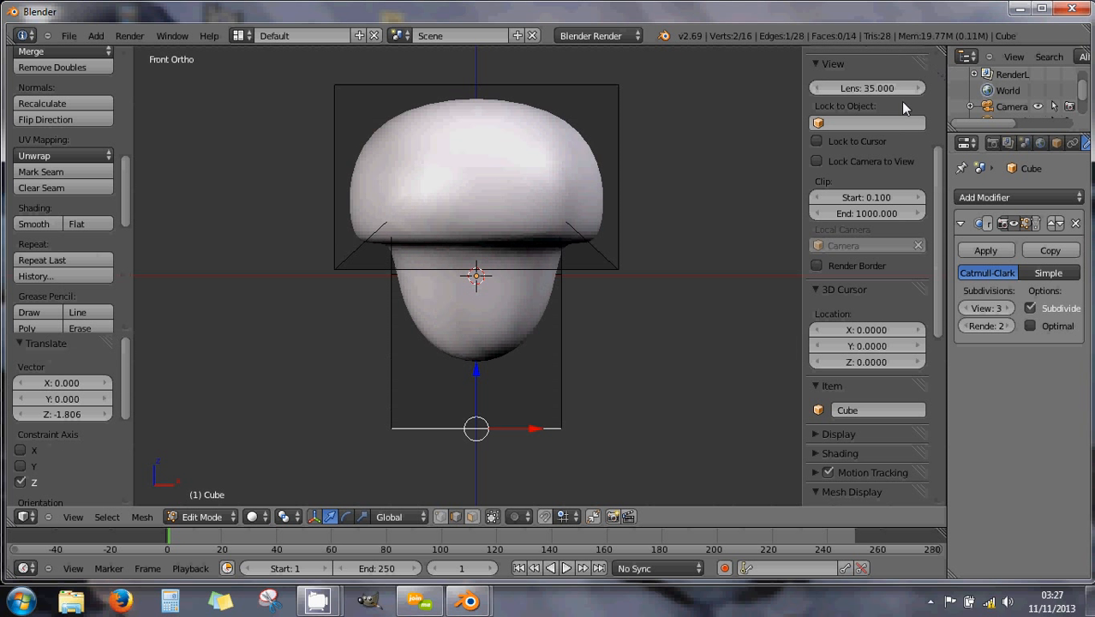
pyautogui.scroll(6, 894, 234)
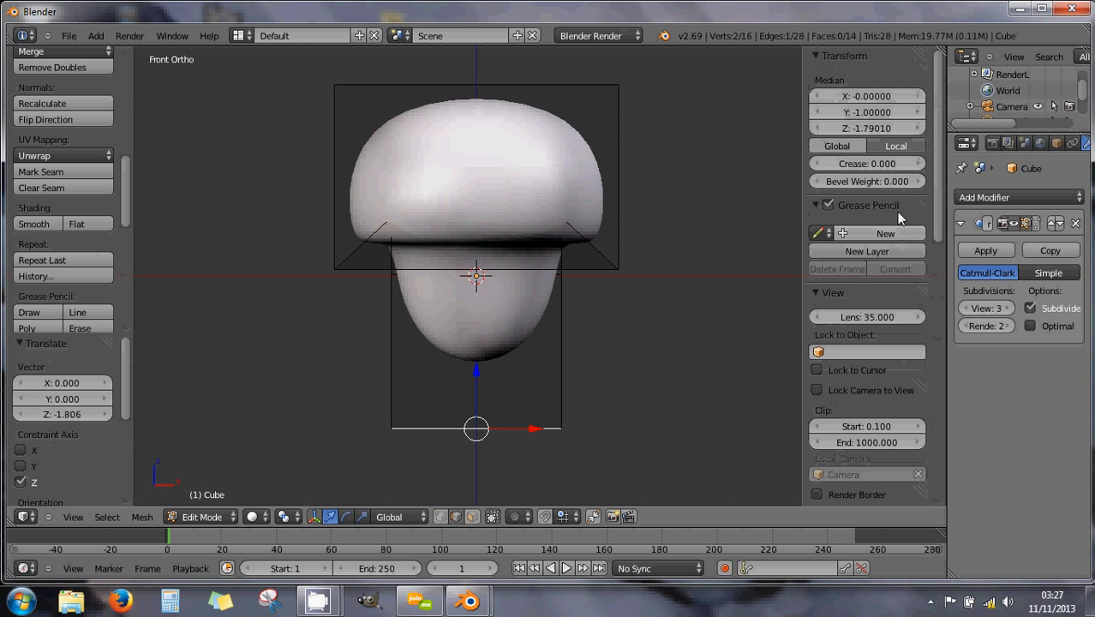
pyautogui.moveTo(868, 163)
pyautogui.mouseDown()
pyautogui.moveTo(982, 199)
pyautogui.moveTo(895, 190)
pyautogui.moveTo(864, 163)
pyautogui.mouseUp()
# - Undo the downward move of the base's front edge
pyautogui.moveTo(674, 237); pyautogui.dragTo(689, 150, button='middle')
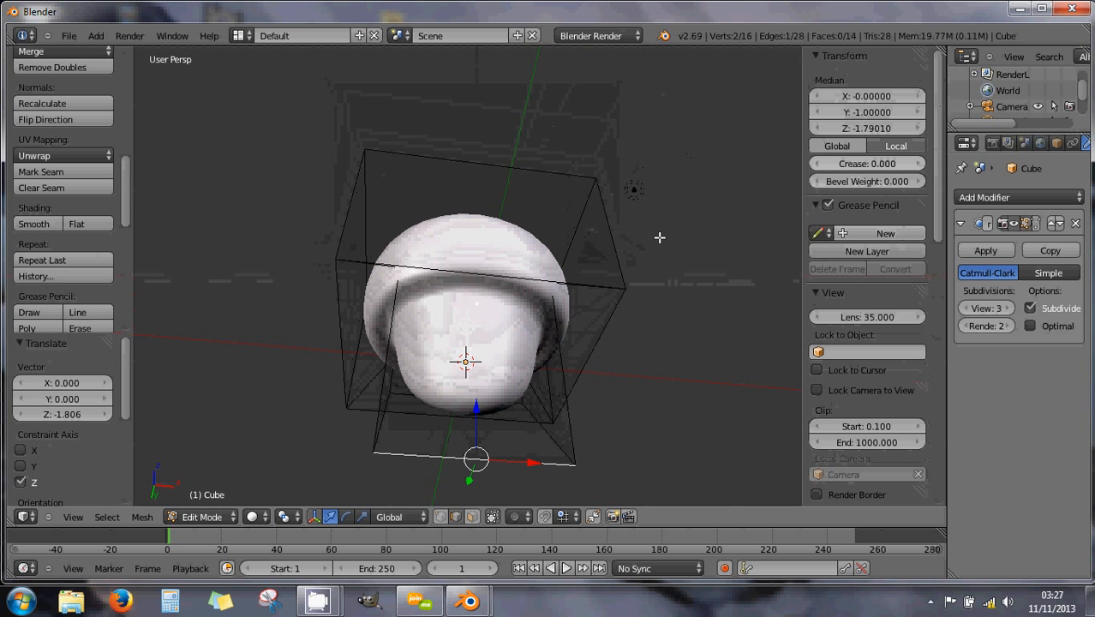
pyautogui.hotkey('ctrl', 'z')
pyautogui.hotkey('ctrl', 'z')
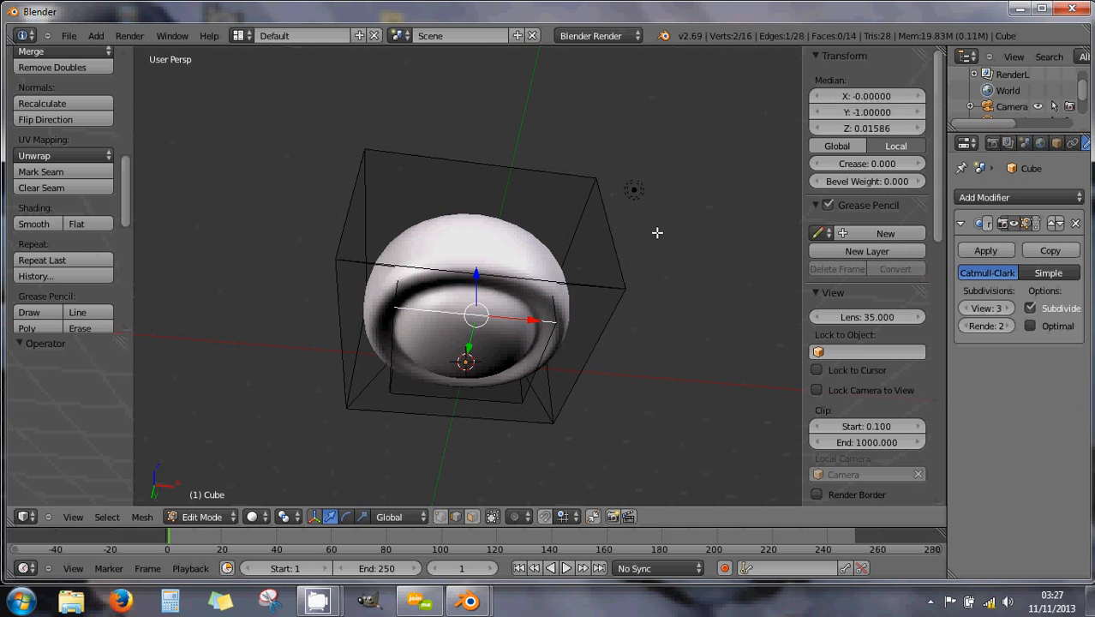
# - Lower the underside face of the narrow base about 1.345 along Z to form a stem, and set its mean crease to 0.310
pyautogui.moveTo(597, 241); pyautogui.dragTo(592, 253, button='middle')
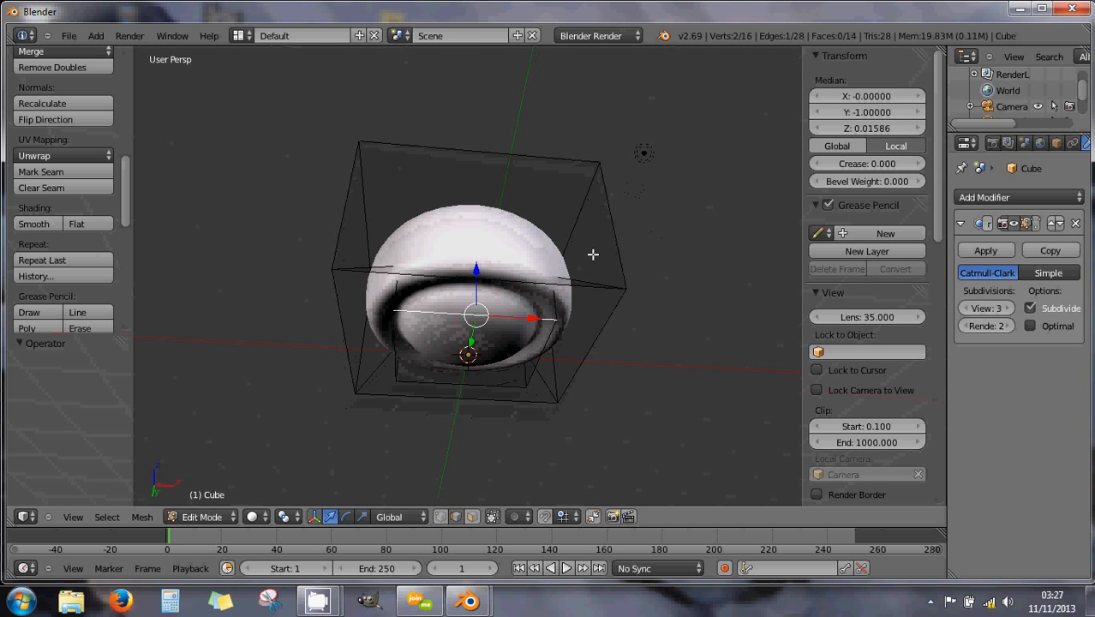
pyautogui.click(472, 516)
pyautogui.rightClick(472, 357)
pyautogui.moveTo(516, 340); pyautogui.dragTo(492, 388, button='middle')
pyautogui.press('KP_1')
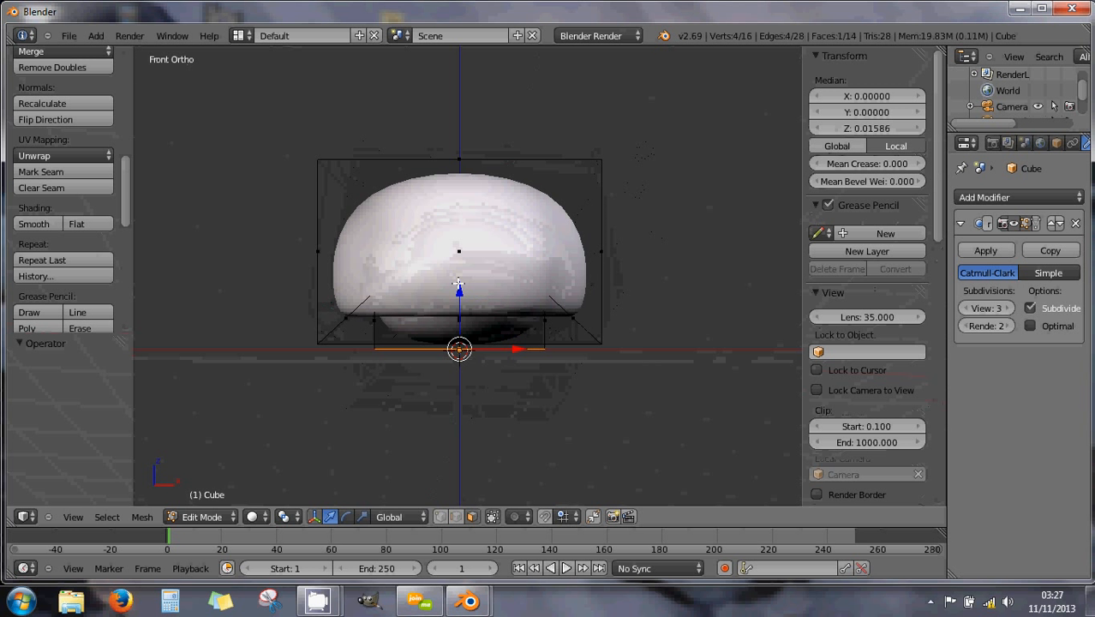
pyautogui.moveTo(459, 293); pyautogui.dragTo(459, 407)
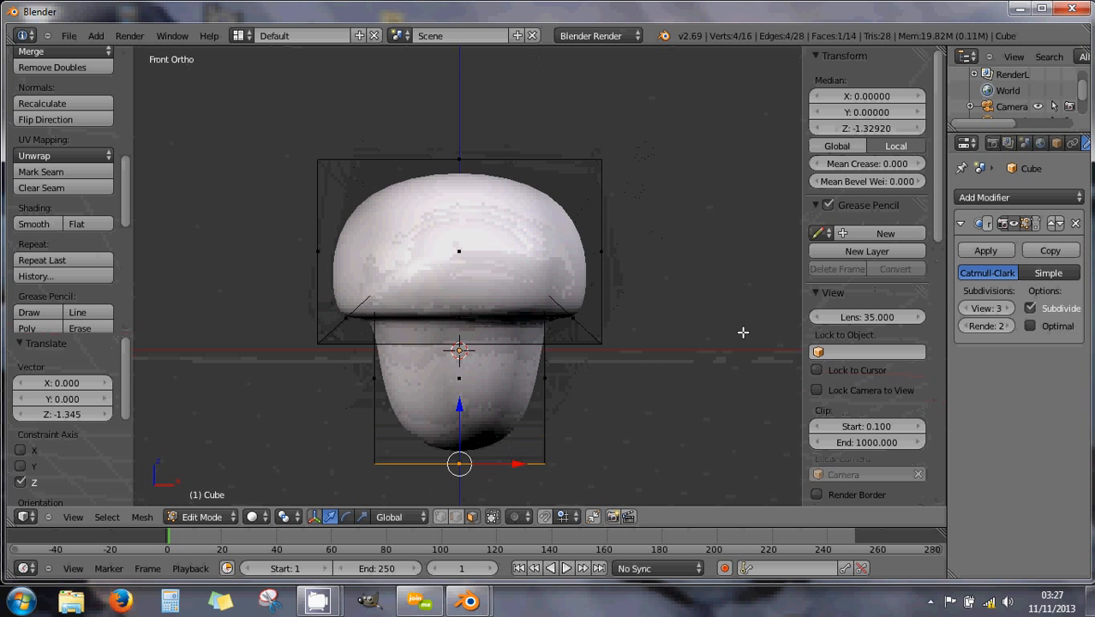
pyautogui.moveTo(888, 169)
pyautogui.mouseDown()
pyautogui.moveTo(911, 166)
pyautogui.moveTo(888, 169)
pyautogui.mouseUp()
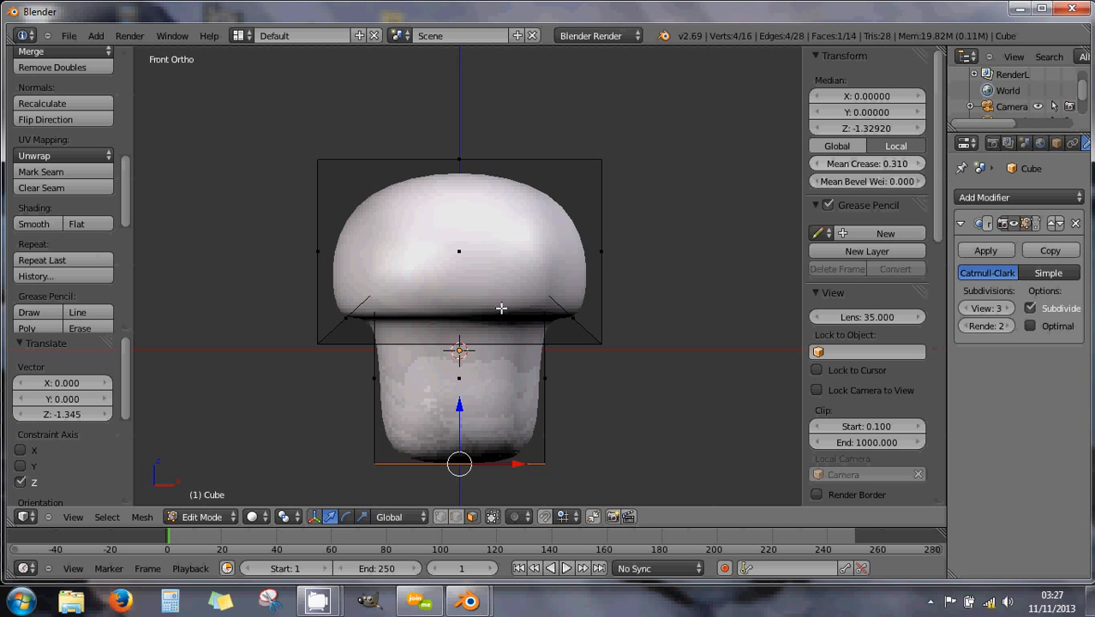
# - Display the mesh as a wireframe, viewed from slightly below
pyautogui.moveTo(561, 344); pyautogui.dragTo(506, 289, button='middle')
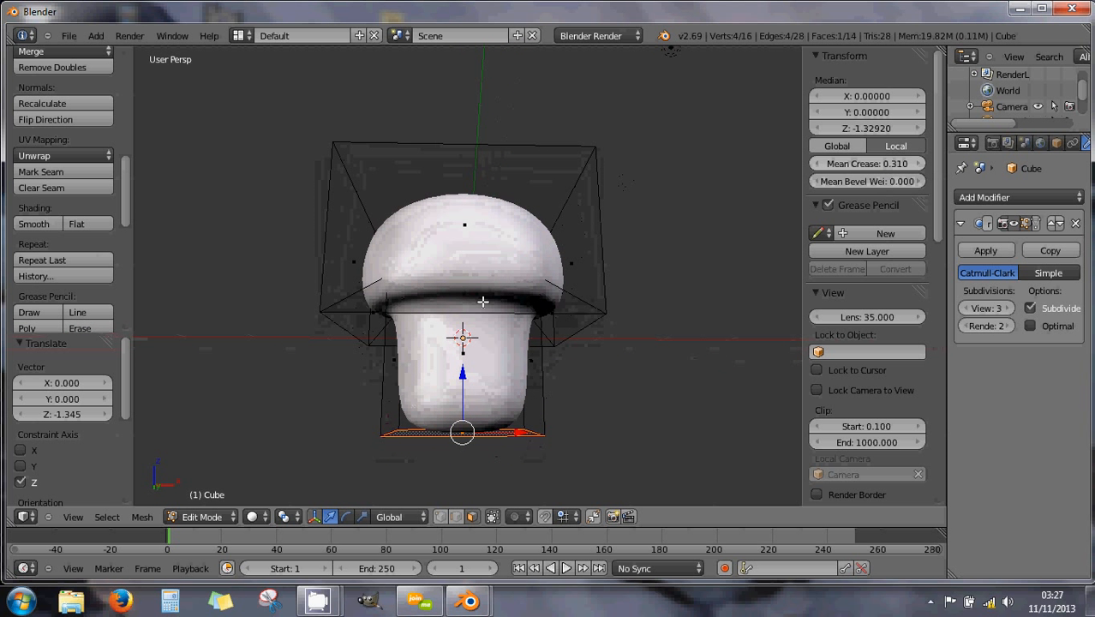
pyautogui.press('z')
pyautogui.rightClick(460, 289)
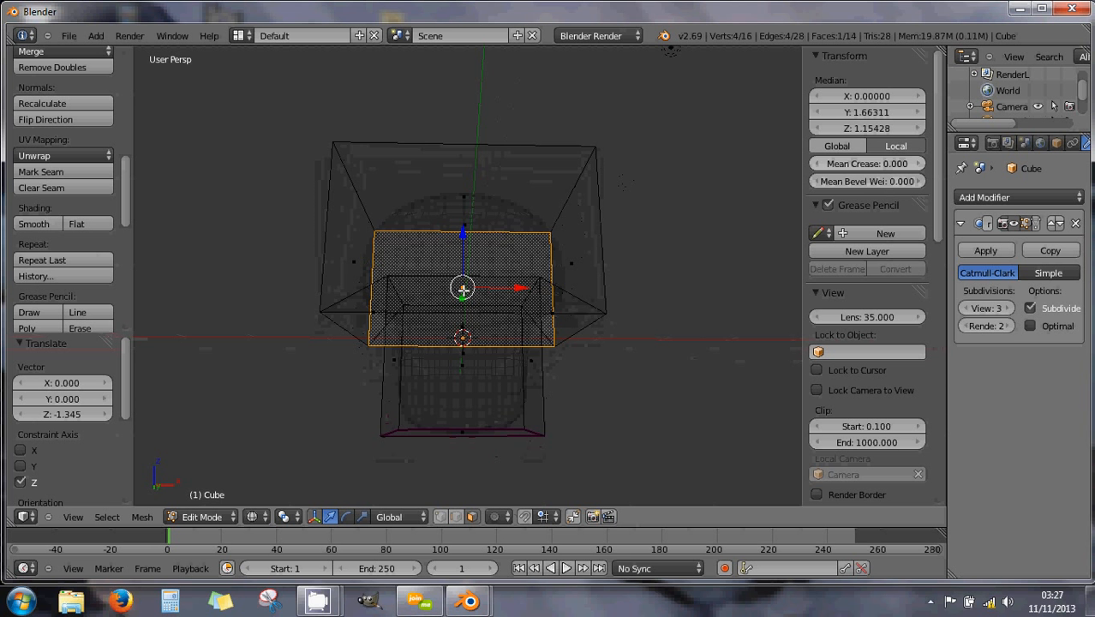
pyautogui.moveTo(462, 288); pyautogui.dragTo(511, 266, button='middle')
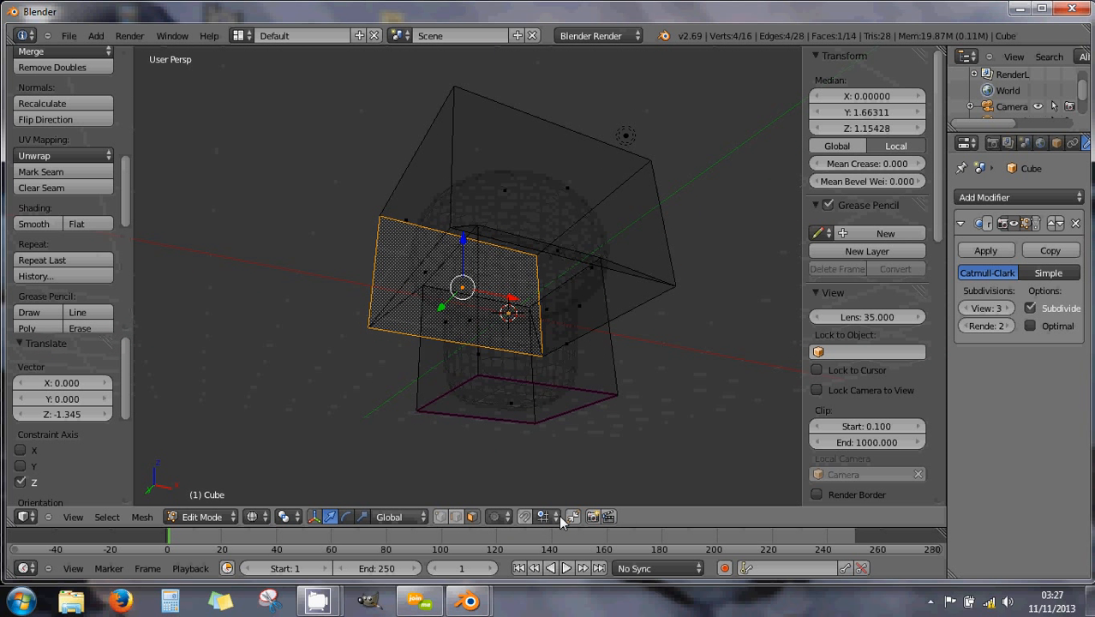
pyautogui.moveTo(521, 342); pyautogui.dragTo(480, 413, button='middle')
pyautogui.moveTo(470, 376); pyautogui.dragTo(483, 214, button='middle')
pyautogui.rightClick(447, 395)
pyautogui.moveTo(440, 361); pyautogui.dragTo(438, 377, button='middle')
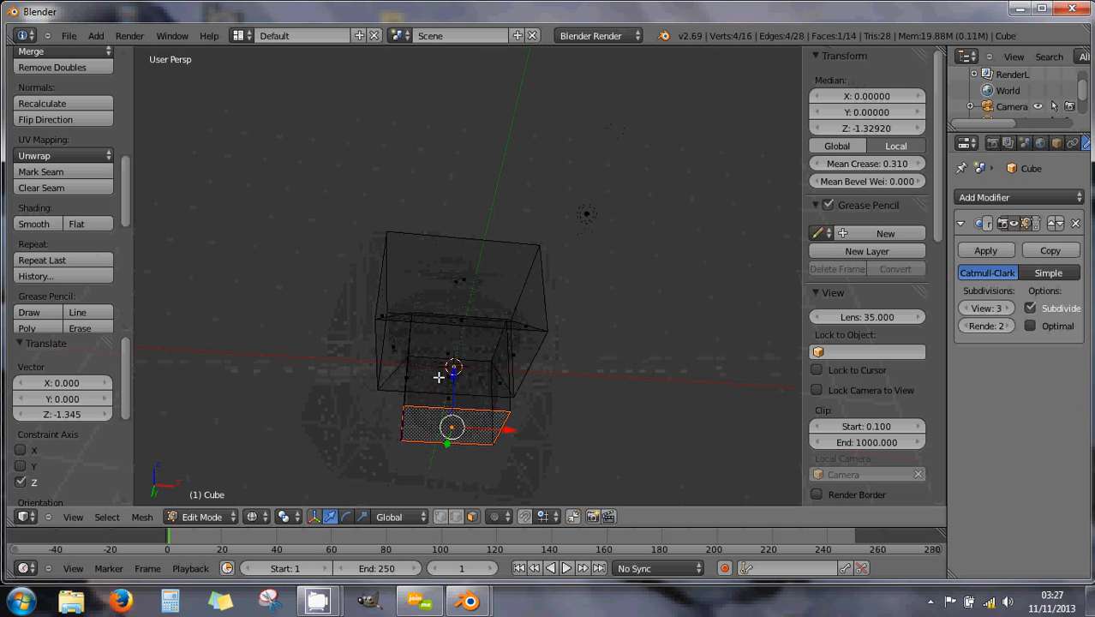
# - Scale the edge loop at the top of the stem, inside the cap, down to about 0.348
pyautogui.click(454, 517)
pyautogui.moveTo(465, 464); pyautogui.dragTo(454, 346, button='middle')
pyautogui.keyDown('alt'); pyautogui.rightClick(455, 332); pyautogui.keyUp('alt')
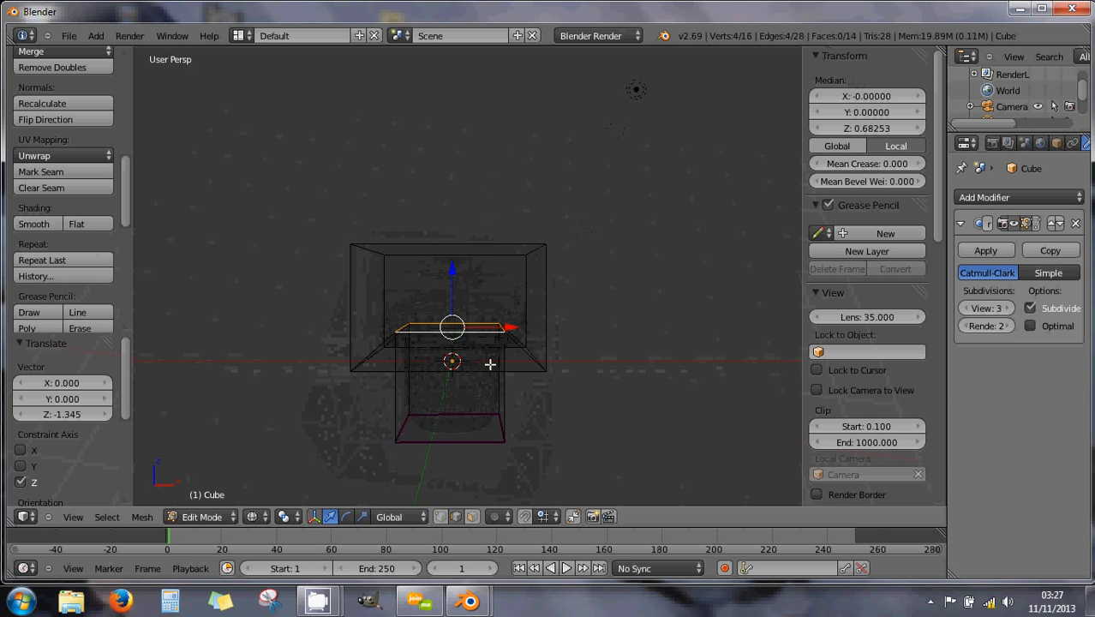
pyautogui.press('s')
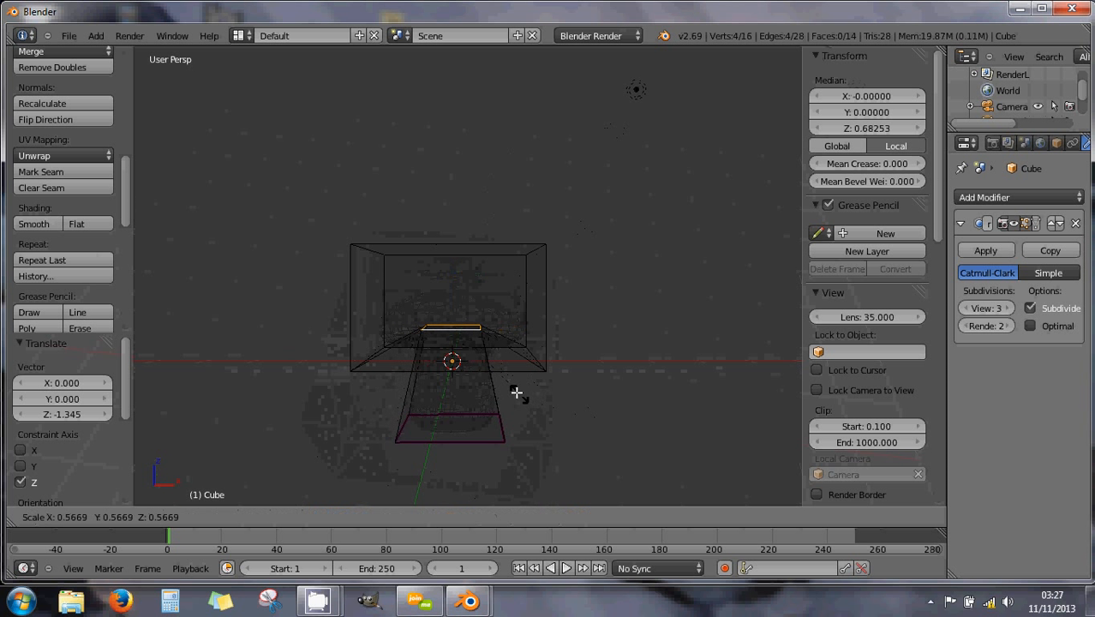
pyautogui.click(486, 376)
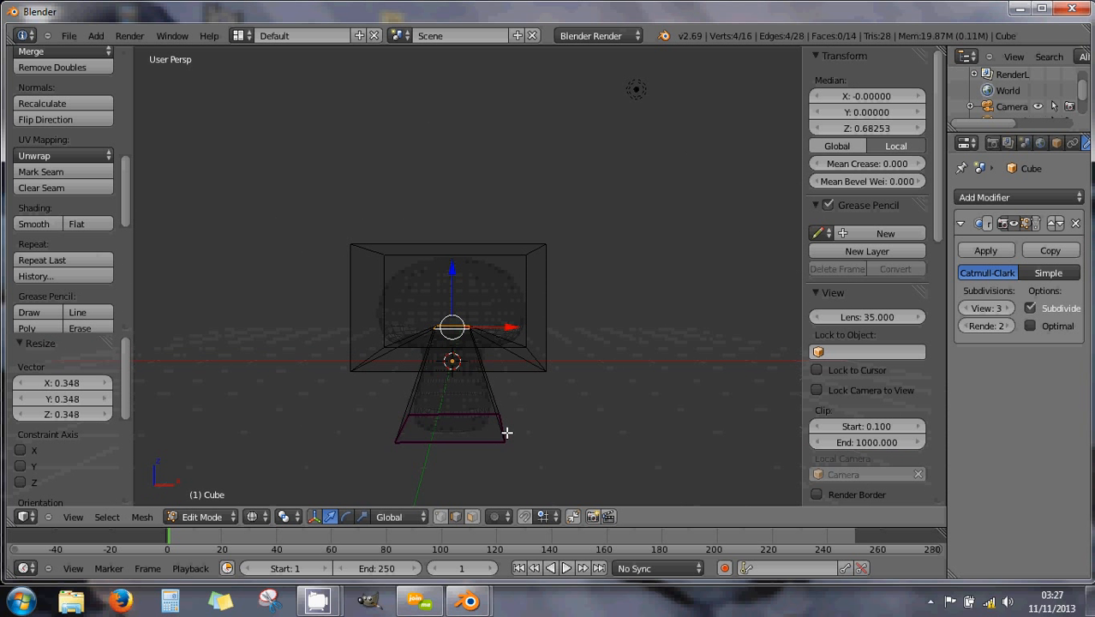
# - Scale the edges around the stem's bottom face to about 0.786 and return to solid display
pyautogui.moveTo(506, 430); pyautogui.dragTo(511, 394, button='middle')
pyautogui.rightClick(482, 417)
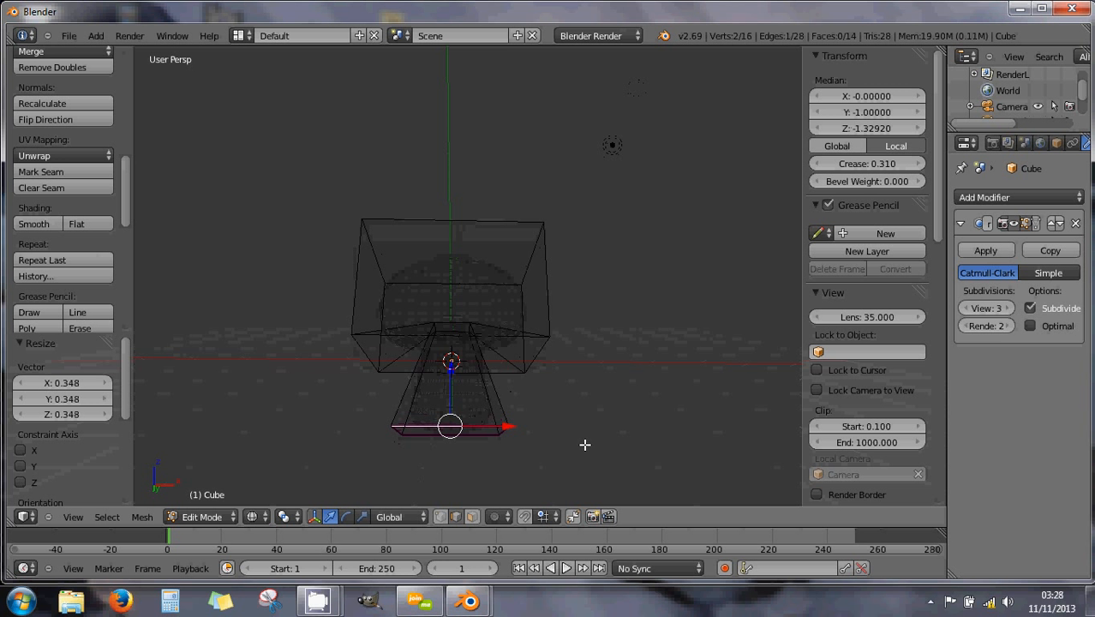
pyautogui.moveTo(529, 418); pyautogui.dragTo(450, 418, button='middle')
pyautogui.keyDown('shift'); pyautogui.rightClick(519, 427); pyautogui.keyUp('shift')
pyautogui.keyDown('shift'); pyautogui.rightClick(520, 441); pyautogui.keyUp('shift')
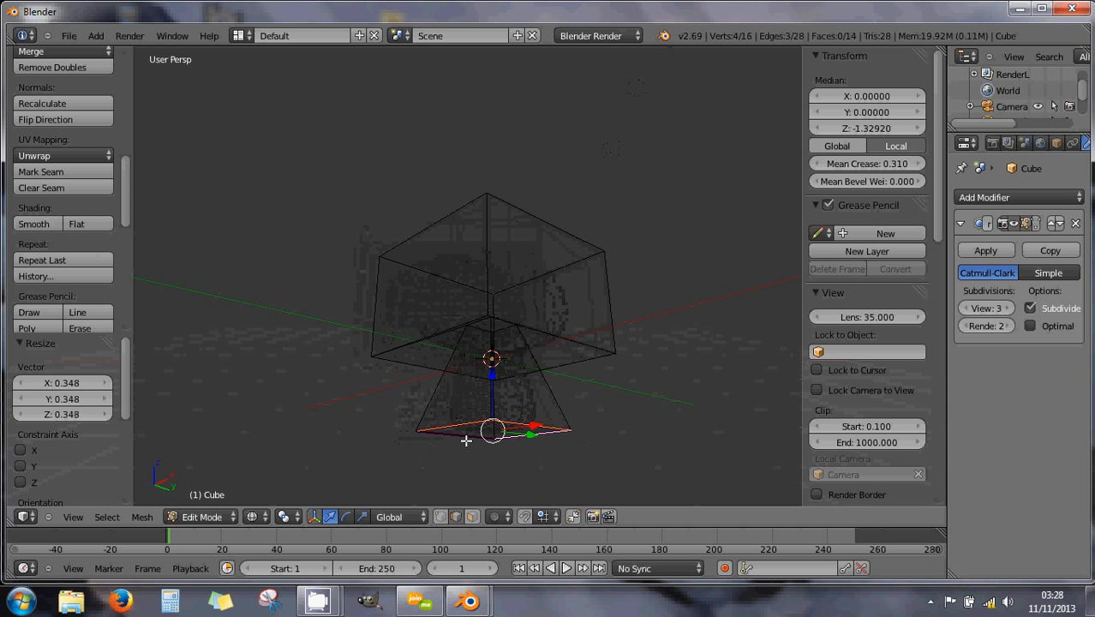
pyautogui.press('s')
pyautogui.click(586, 464)
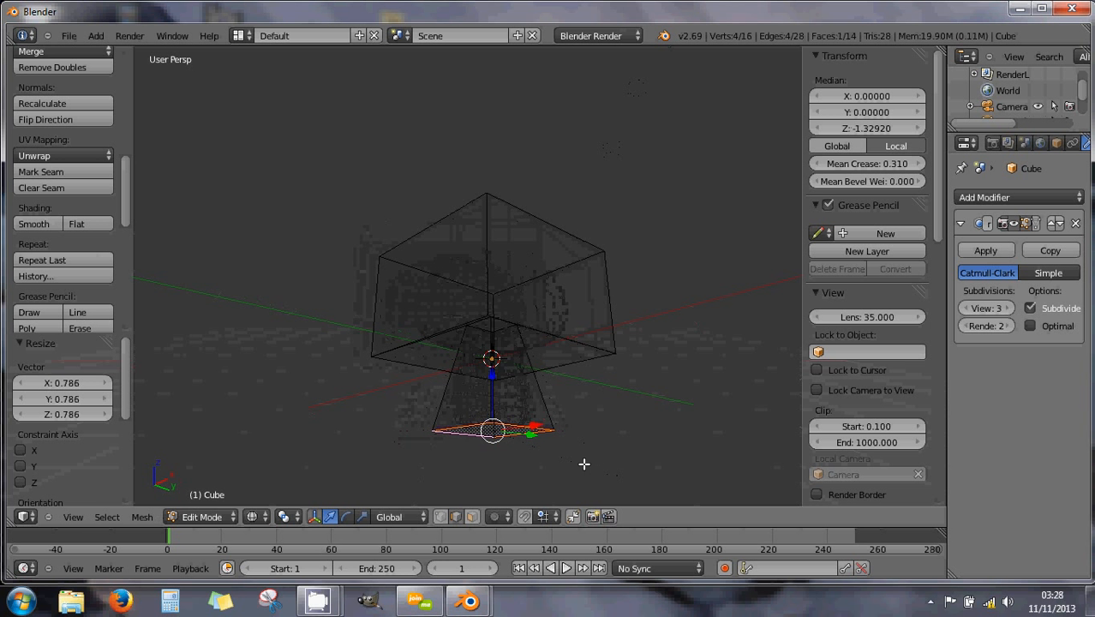
pyautogui.moveTo(582, 461); pyautogui.dragTo(581, 424, button='middle')
pyautogui.press('z')
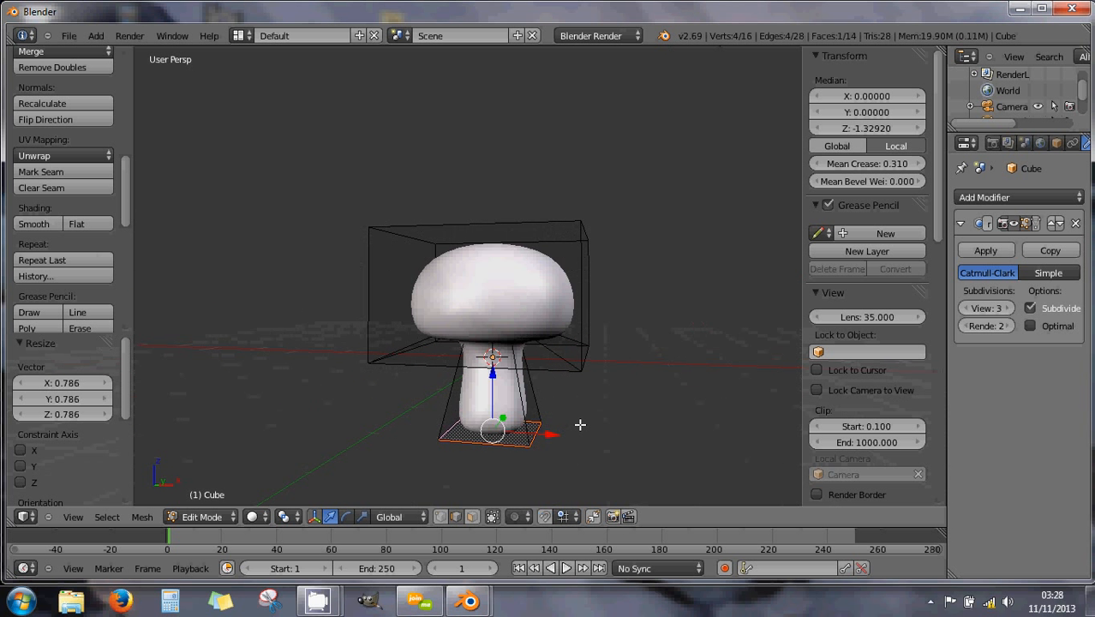
# - Raise the whole mushroom mesh along Z by about 1.317 and a further 0.016 so the stem's base rests on the red X axis
pyautogui.press('KP_1')
pyautogui.scroll(-3, 599, 428)
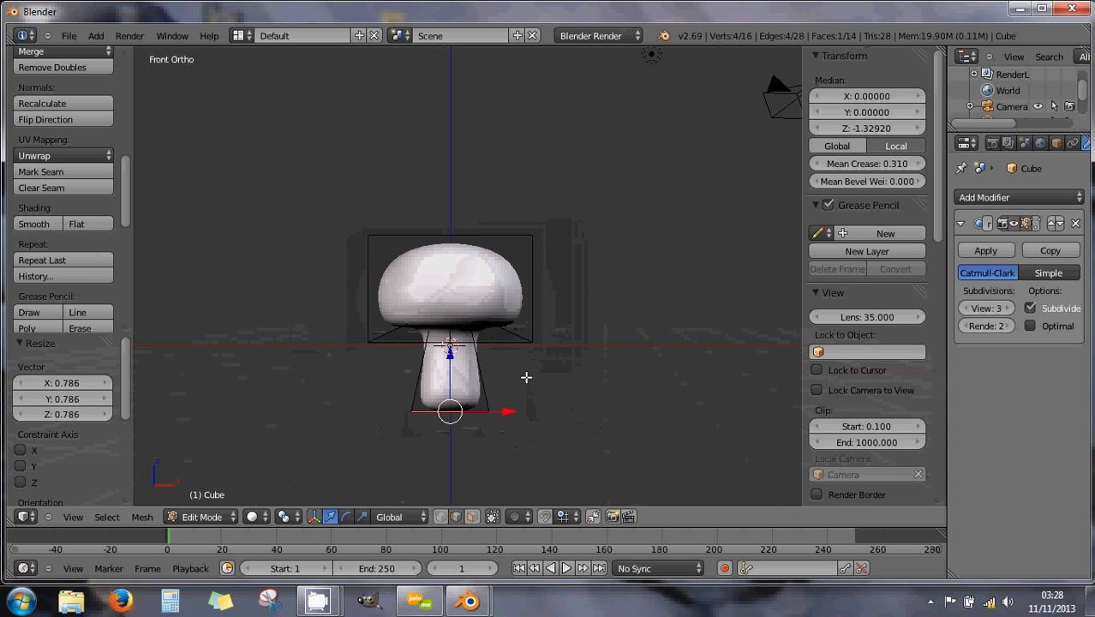
pyautogui.press('a')
pyautogui.press('a')
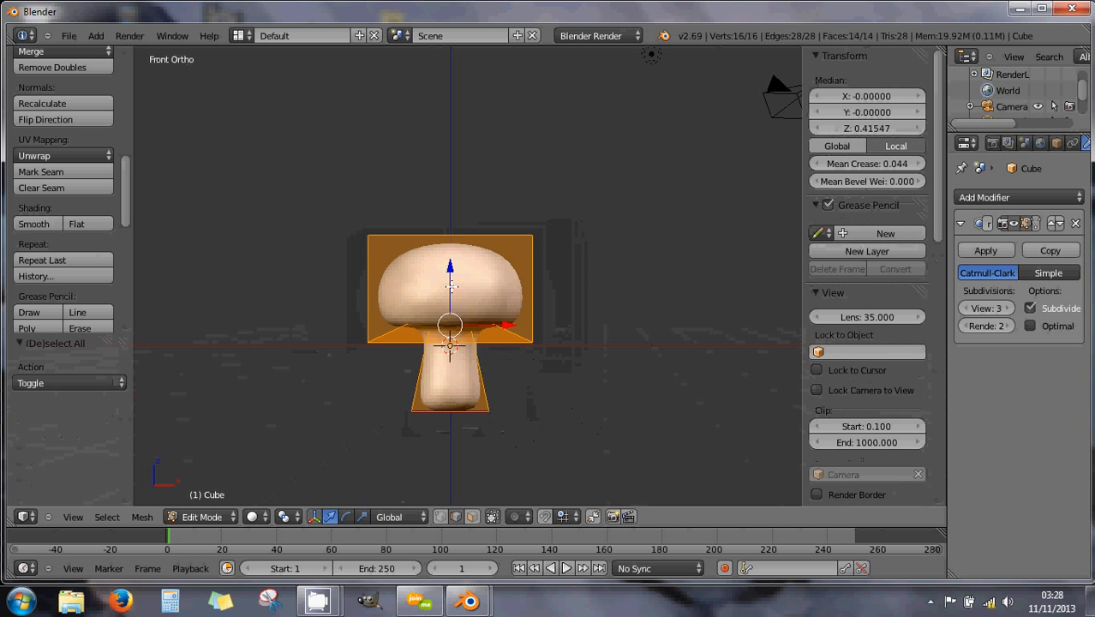
pyautogui.moveTo(450, 268); pyautogui.dragTo(460, 201)
pyautogui.scroll(4, 471, 326)
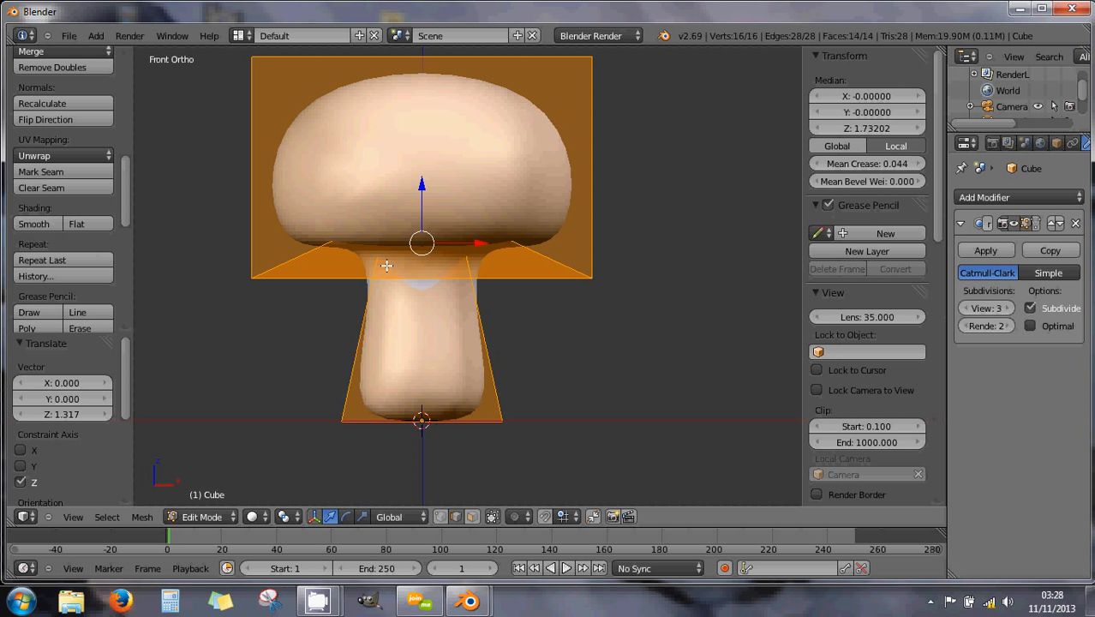
pyautogui.moveTo(422, 185); pyautogui.dragTo(421, 182)
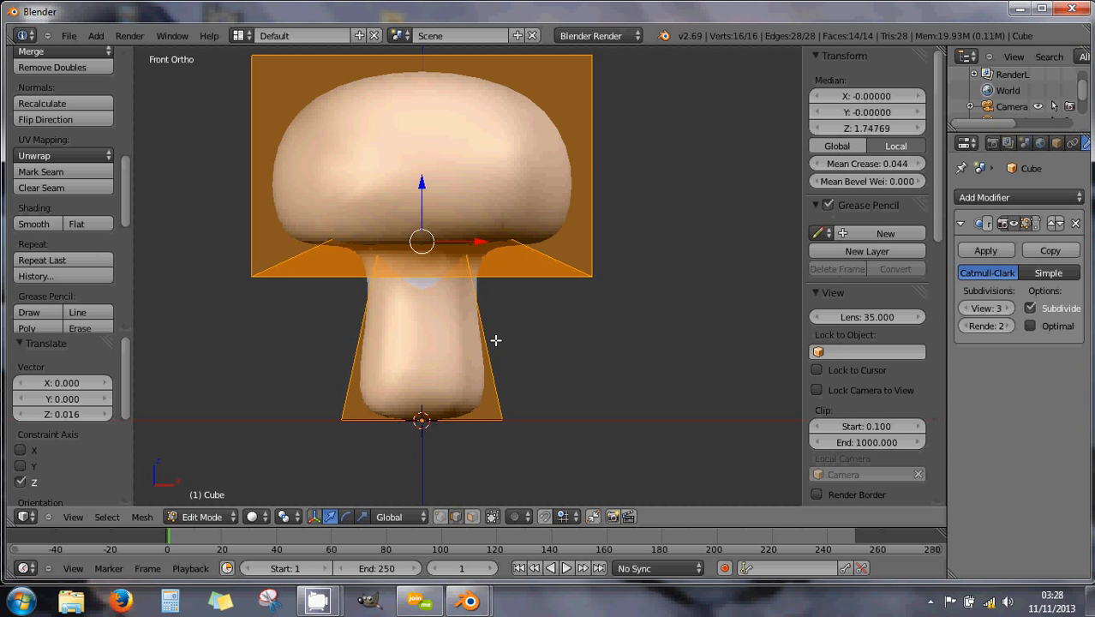
# - Deselect all of the mushroom's geometry and return to Object Mode
pyautogui.scroll(-3, 493, 340)
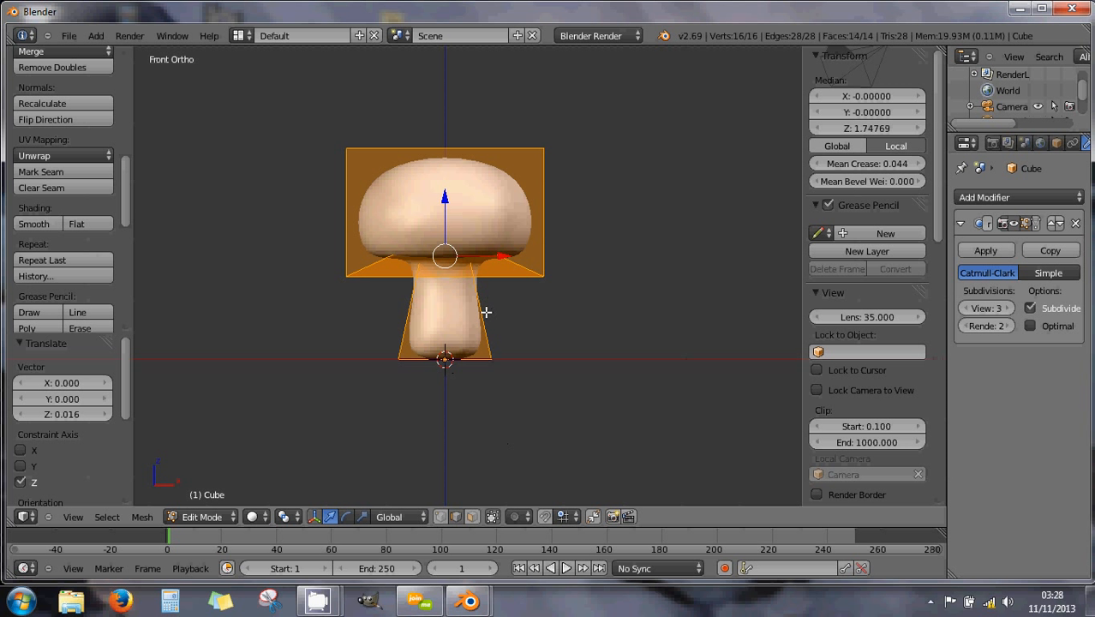
pyautogui.scroll(-1, 484, 314)
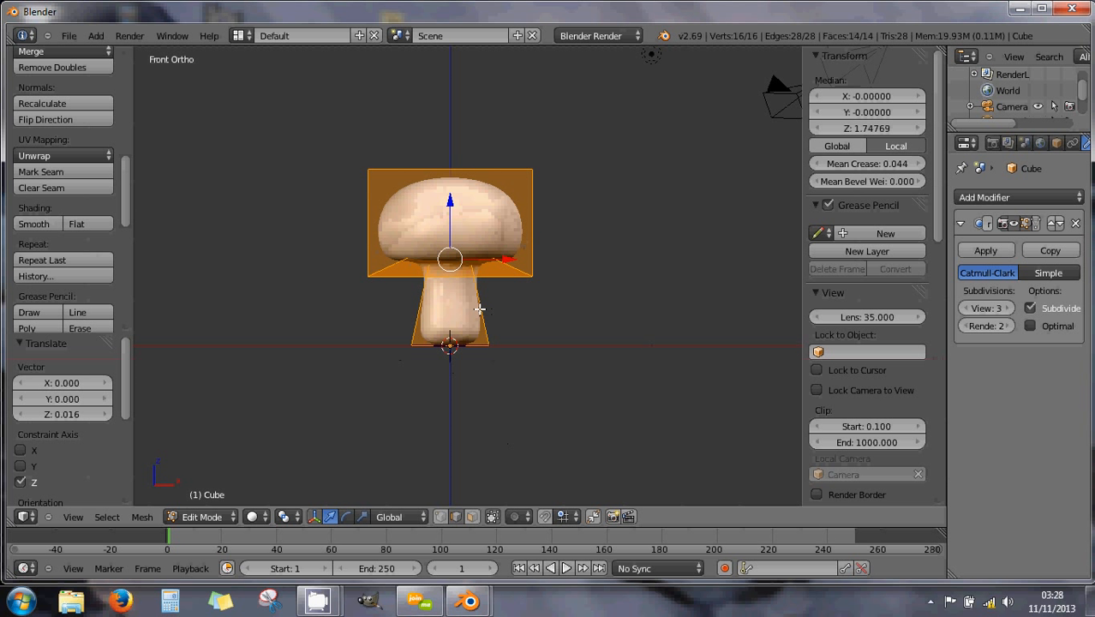
pyautogui.press('a')
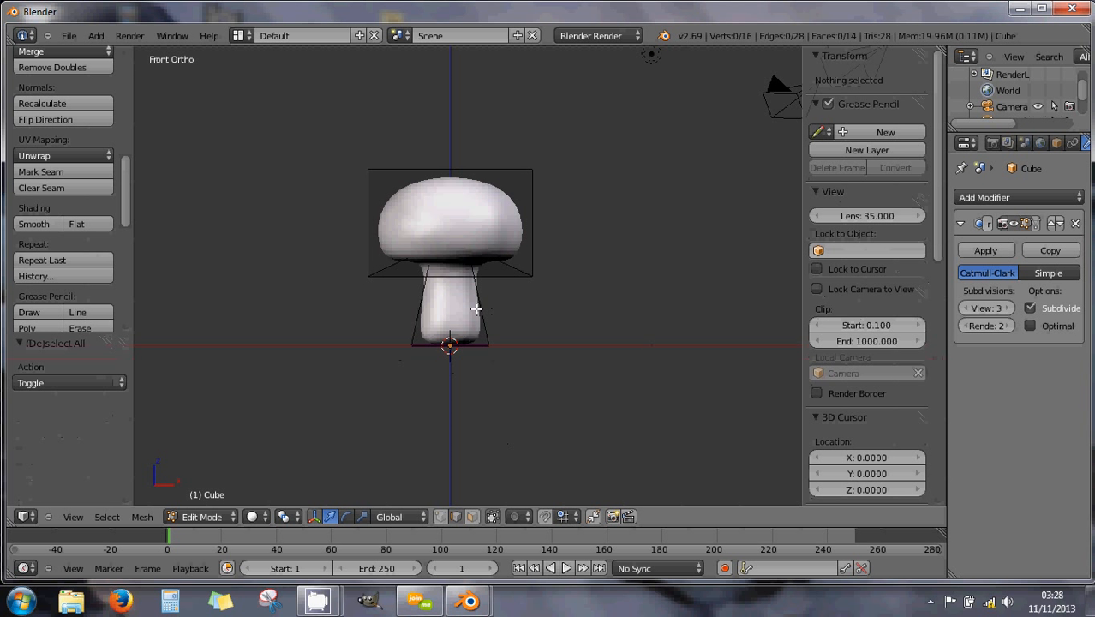
pyautogui.press('Tab')
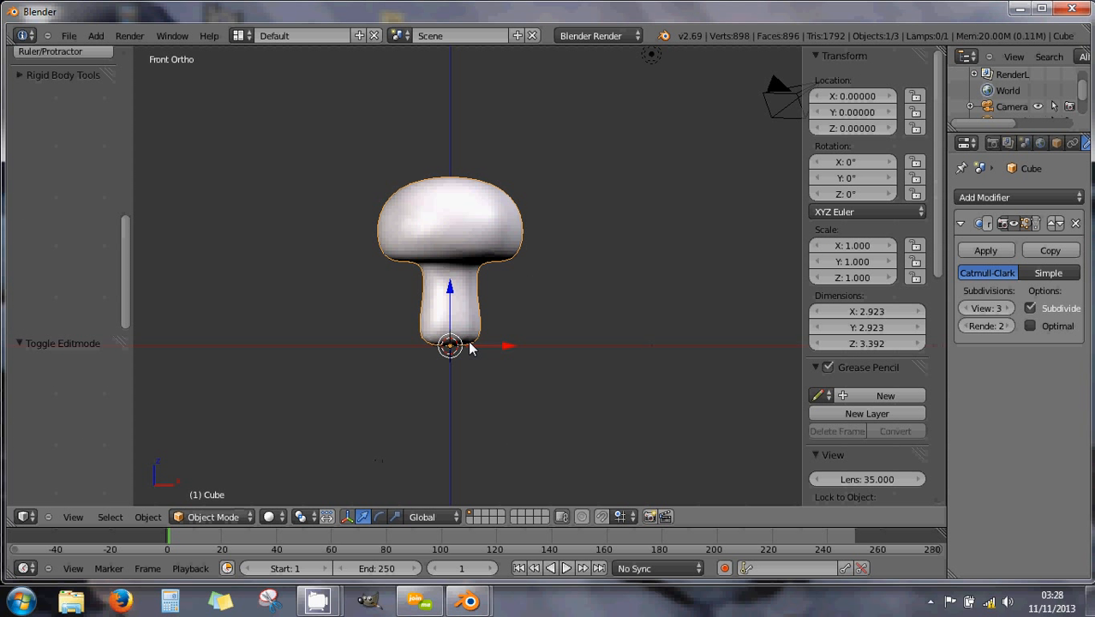
# - Add a single-bone armature at the mushroom's base and enable X-Ray display for it
pyautogui.hotkey('shift', 'a')
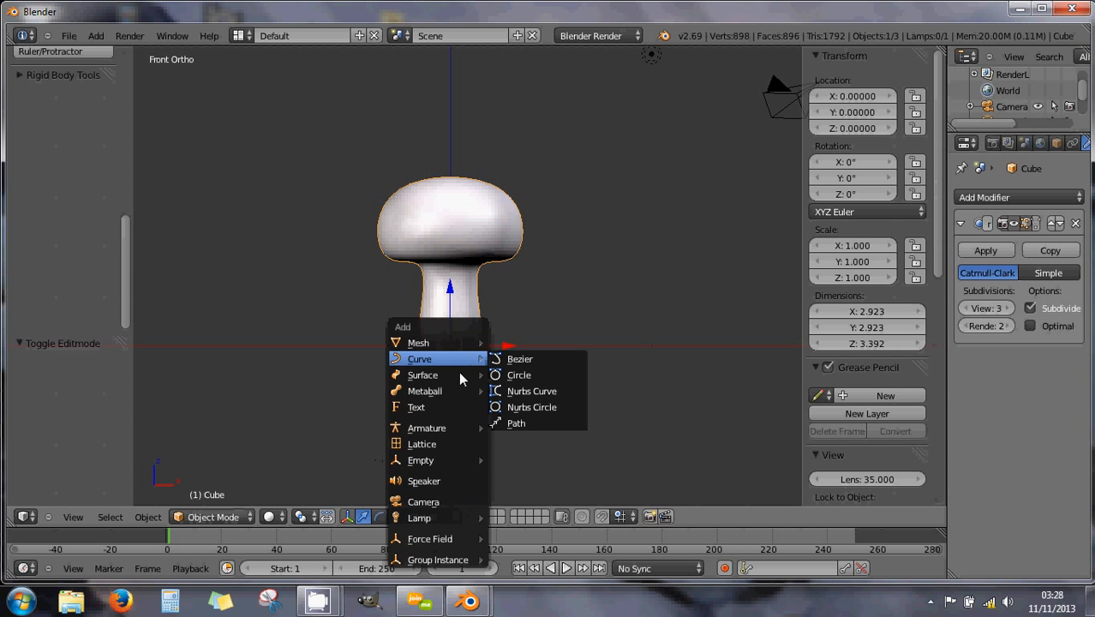
pyautogui.moveTo(438, 428)
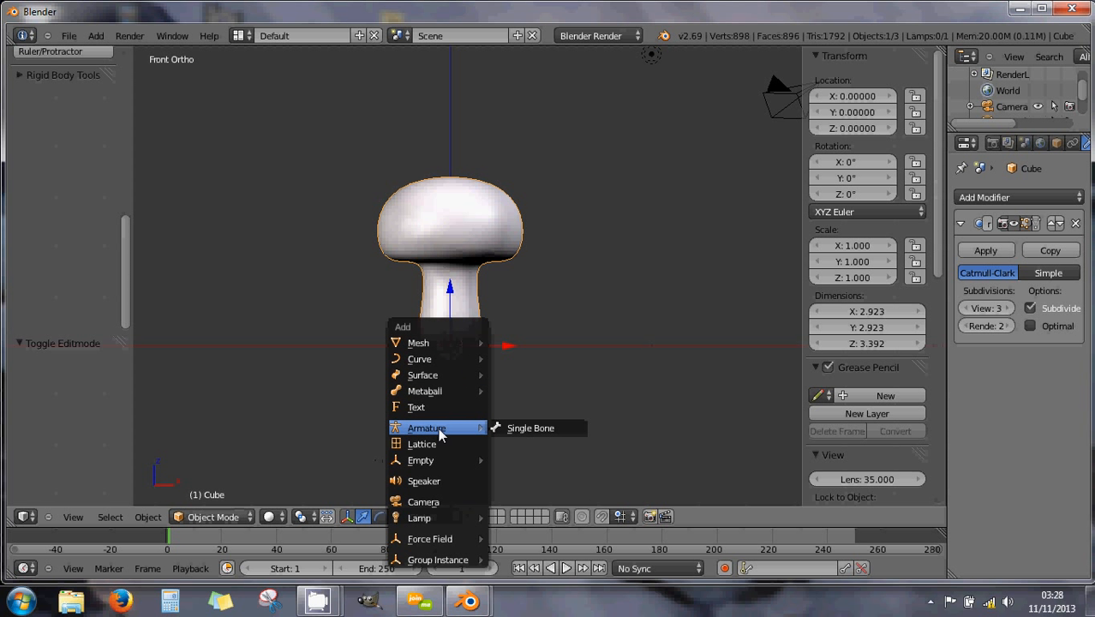
pyautogui.click(514, 433)
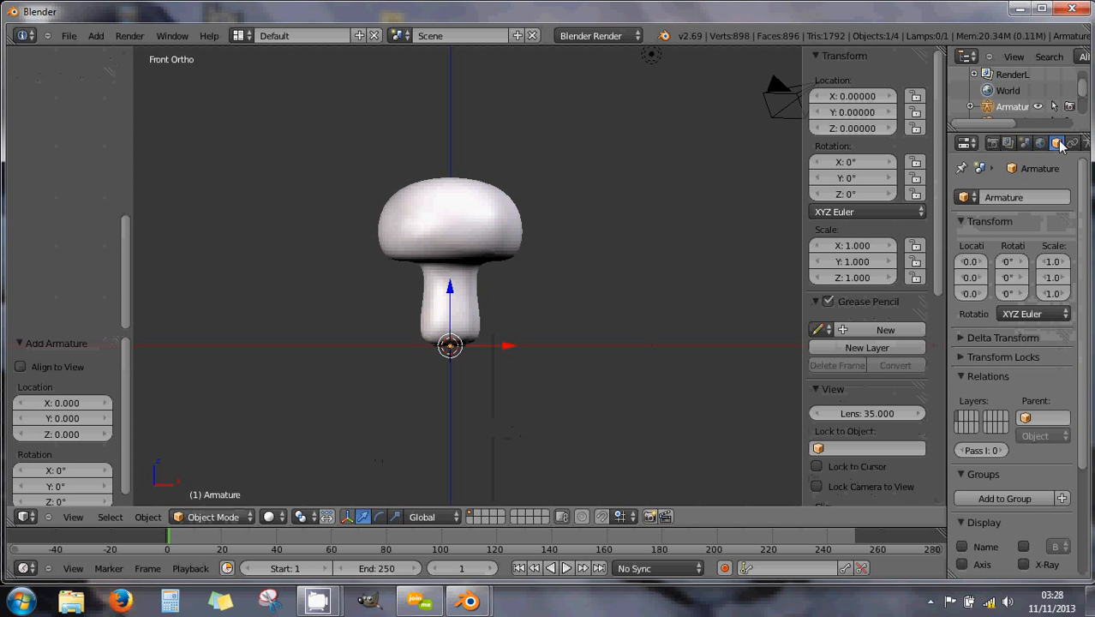
pyautogui.scroll(-3, 1004, 504)
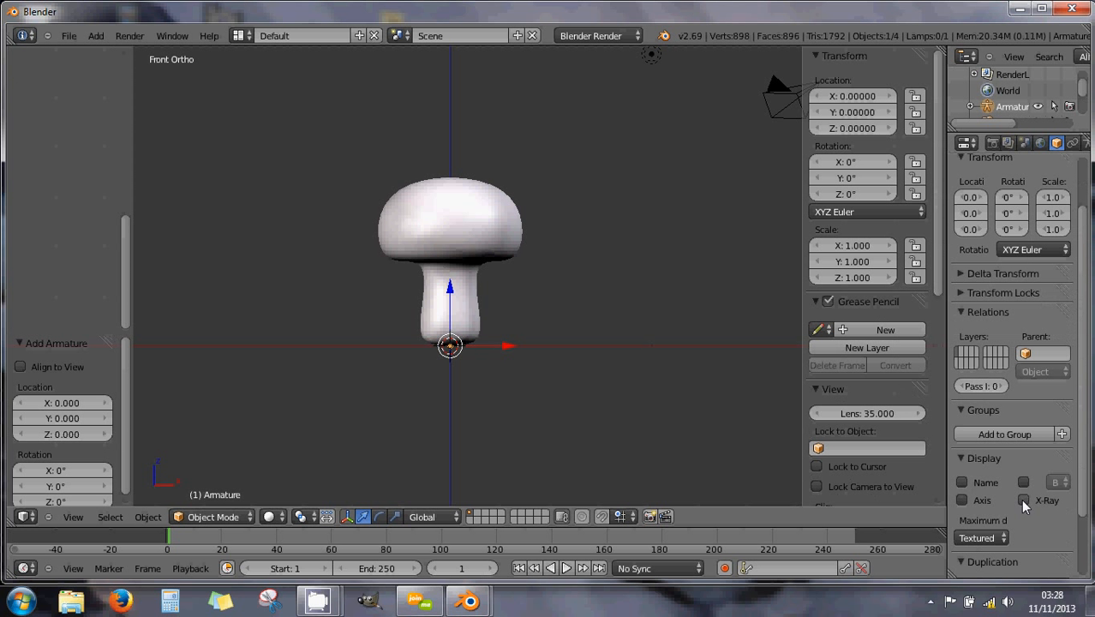
pyautogui.click(1023, 500)
# - Scale the armature to about 3.573 so it spans the mushroom's height, and subdivide its bone with 3 cuts
pyautogui.press('s')
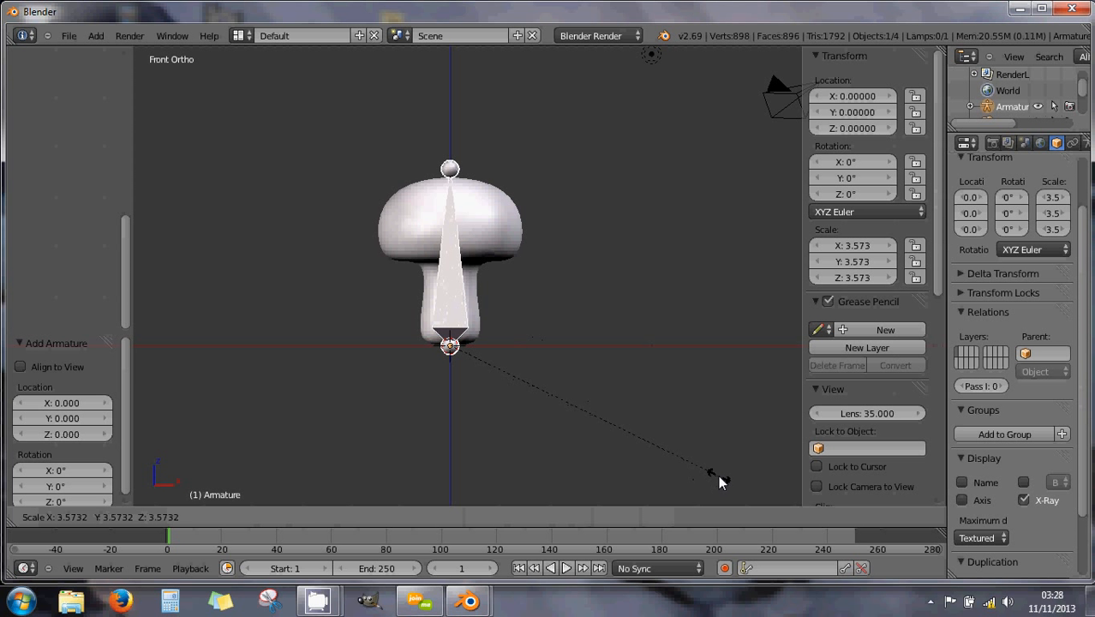
pyautogui.click(718, 474)
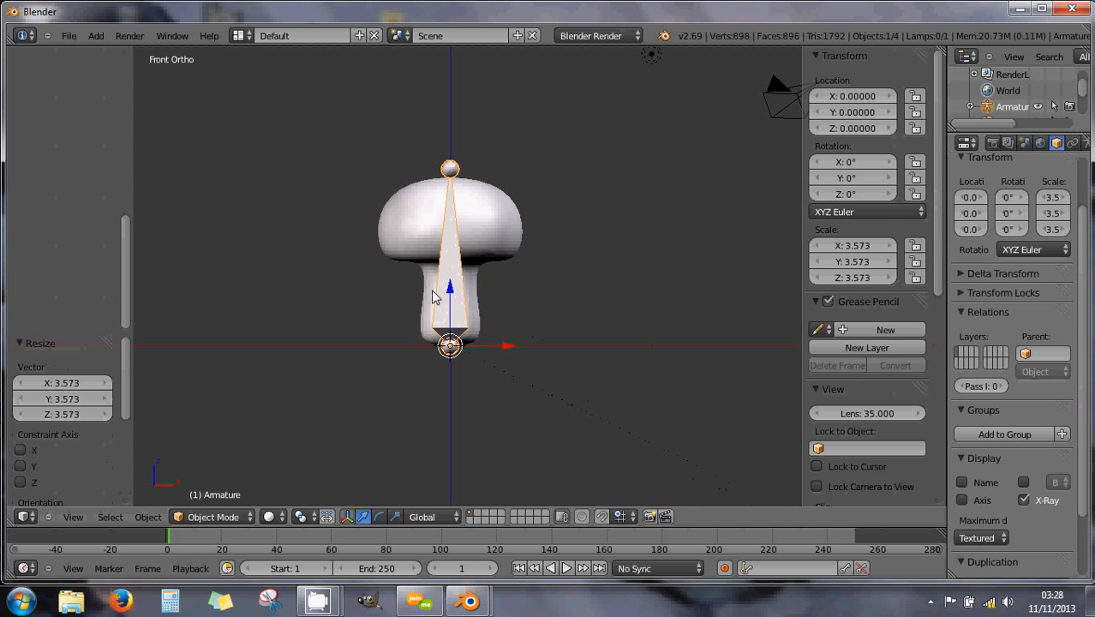
pyautogui.press('Tab')
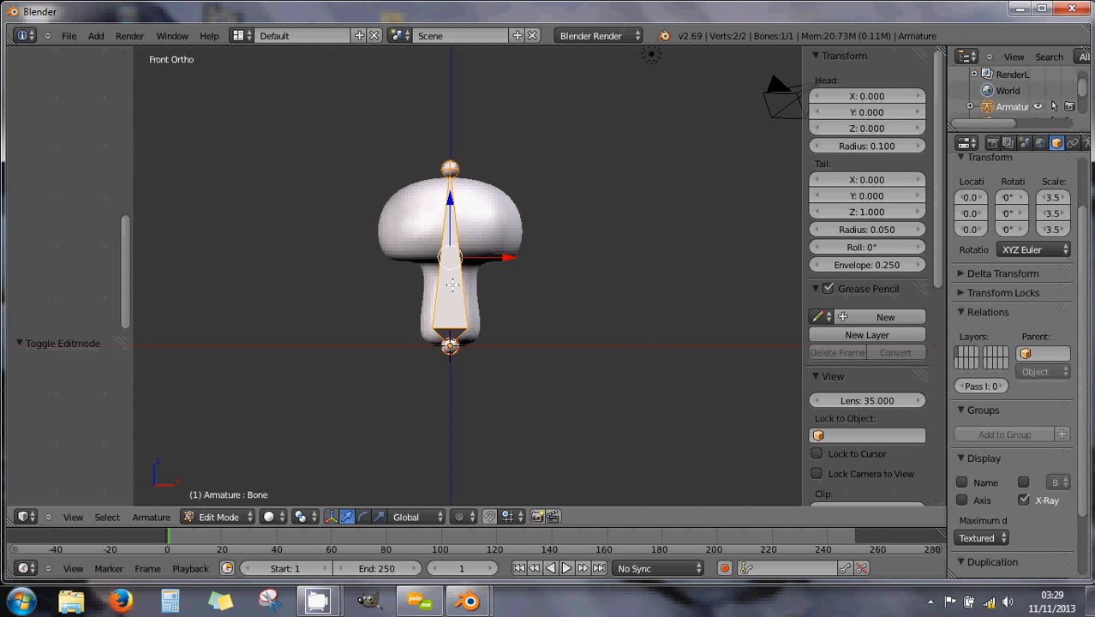
pyautogui.press('w')
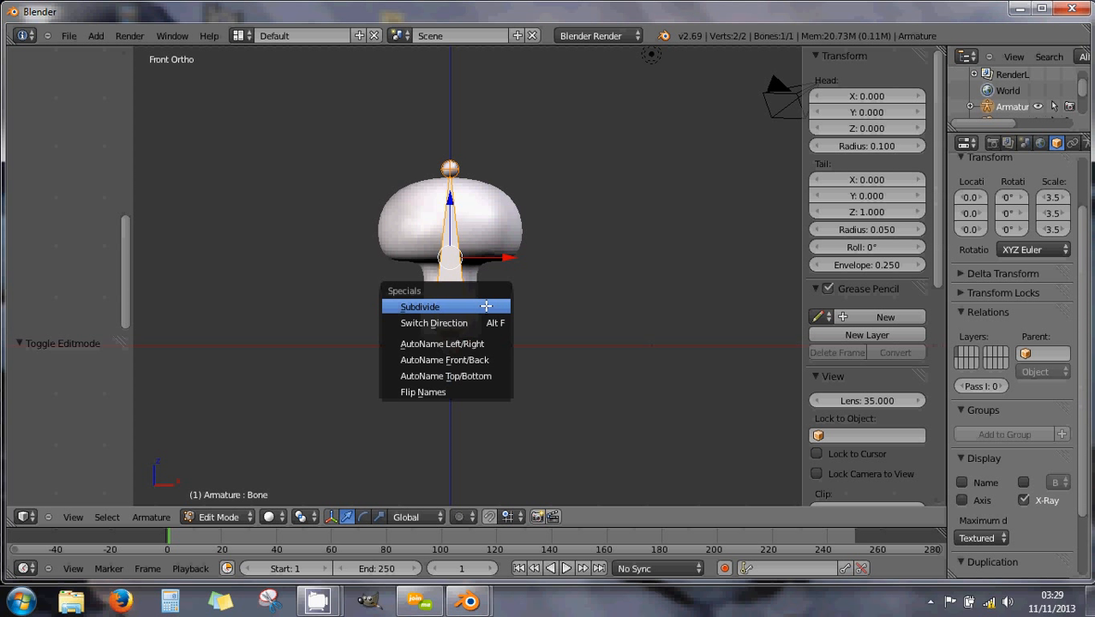
pyautogui.click(486, 305)
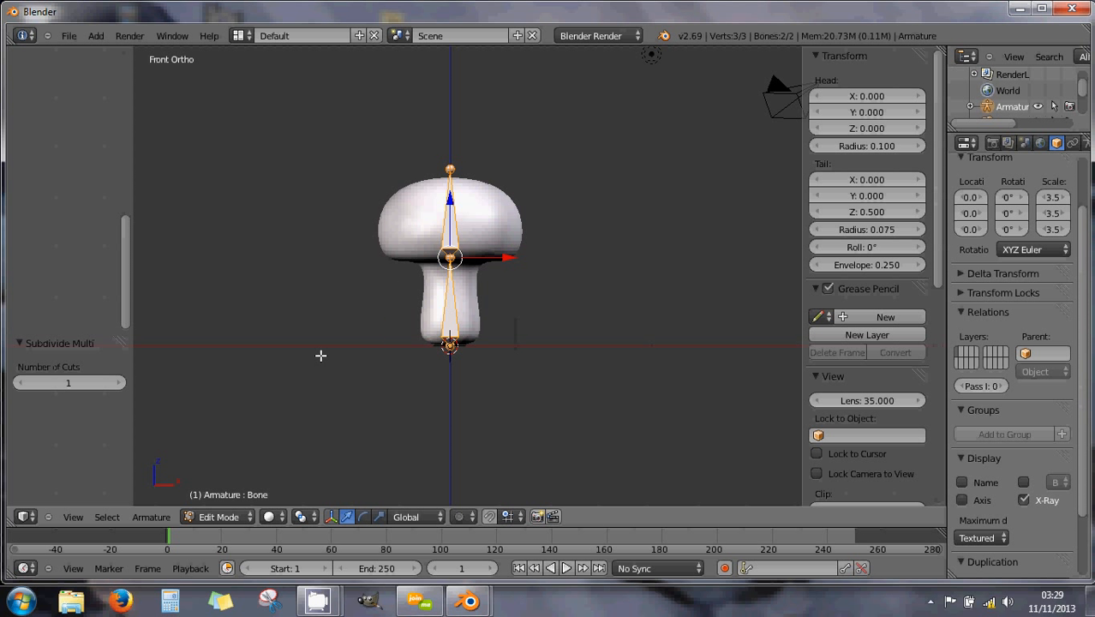
pyautogui.click(121, 383)
pyautogui.click(121, 383)
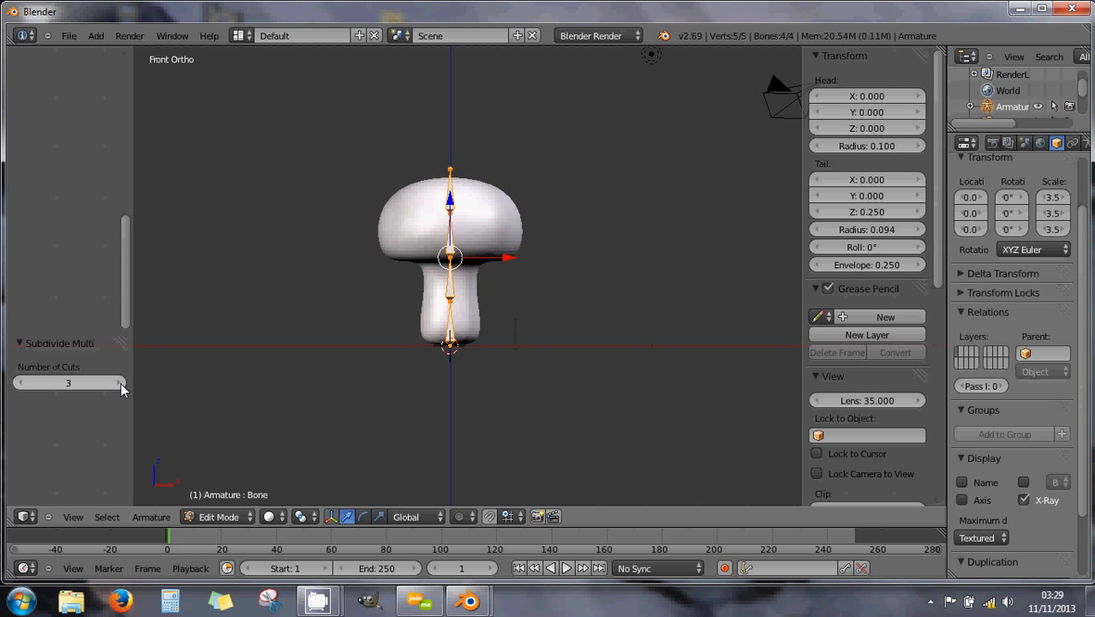
# - Start the Screencast Keys display and set its mouse display to Text
pyautogui.scroll(-12, 866, 288)
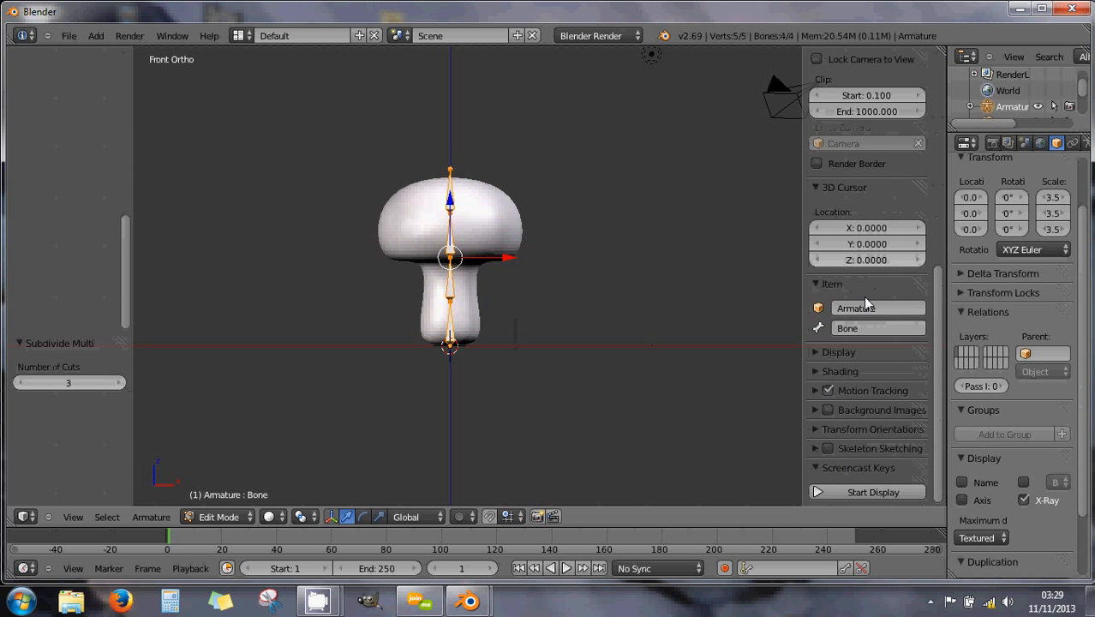
pyautogui.click(842, 492)
pyautogui.scroll(-3, 844, 467)
pyautogui.scroll(-2, 848, 460)
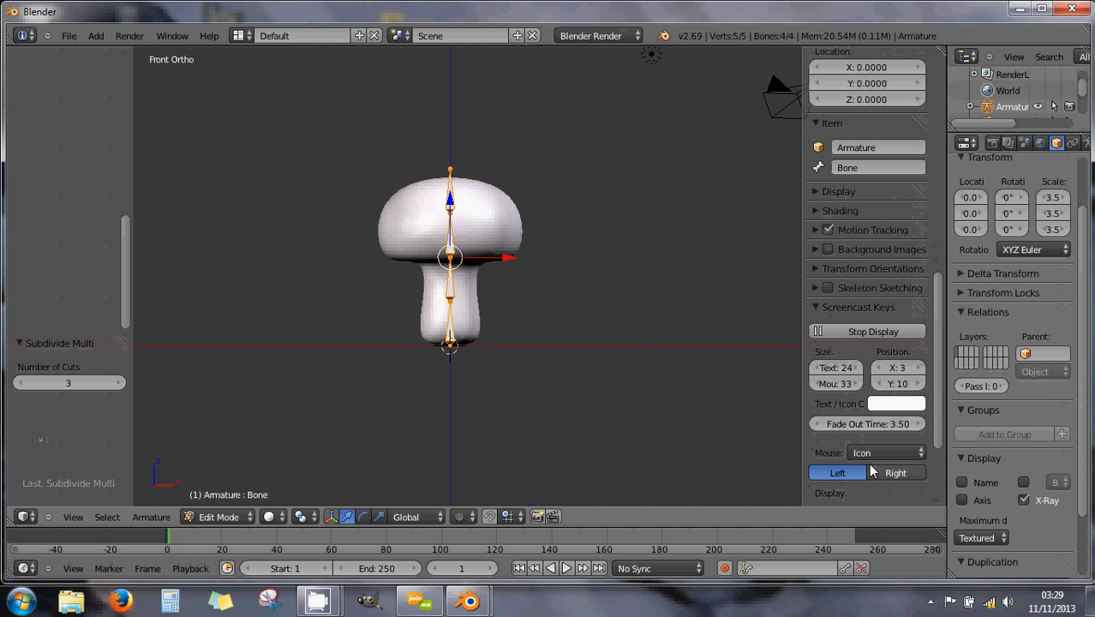
pyautogui.click(864, 452)
pyautogui.click(863, 402)
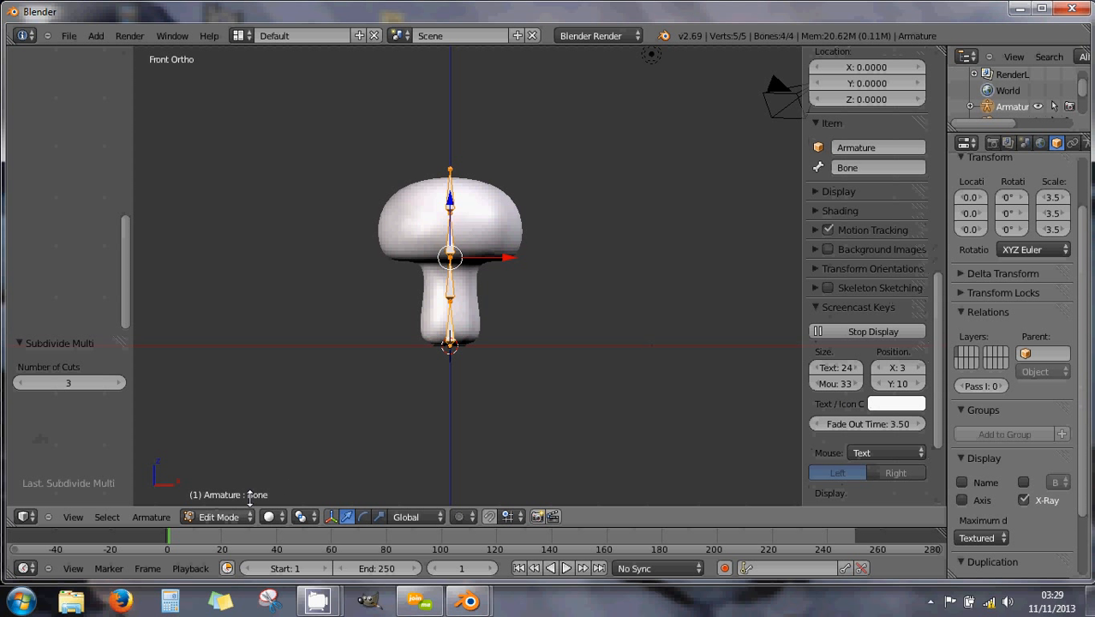
# - In Object Mode, parent the mushroom mesh to the armature with automatic weights
pyautogui.click(215, 517)
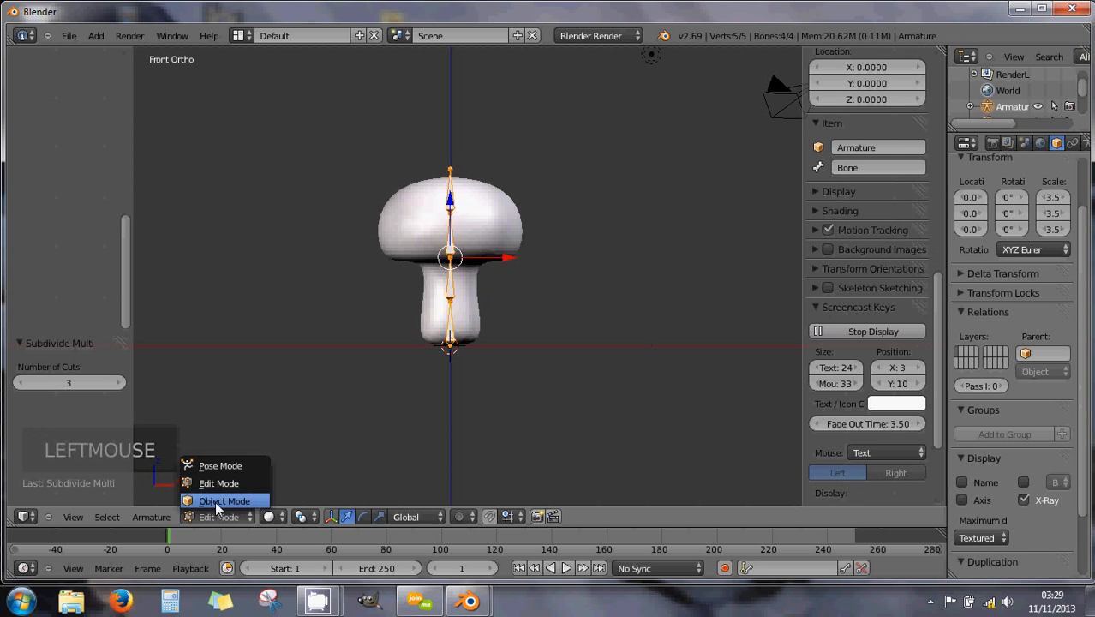
pyautogui.click(225, 500)
pyautogui.rightClick(461, 267)
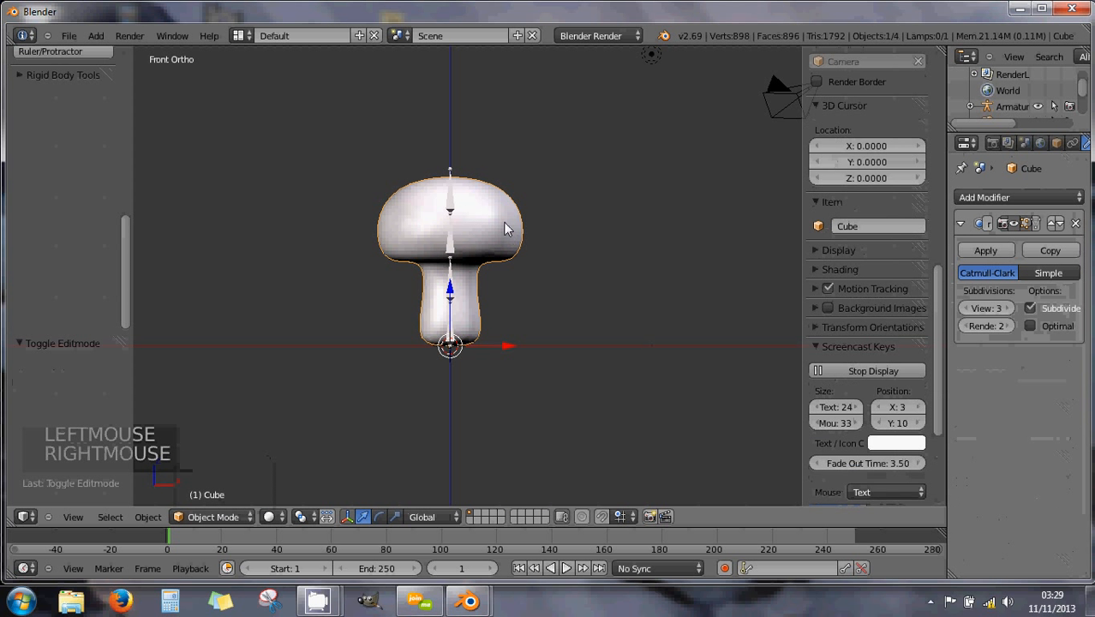
pyautogui.keyDown('shift'); pyautogui.rightClick(455, 196); pyautogui.keyUp('shift')
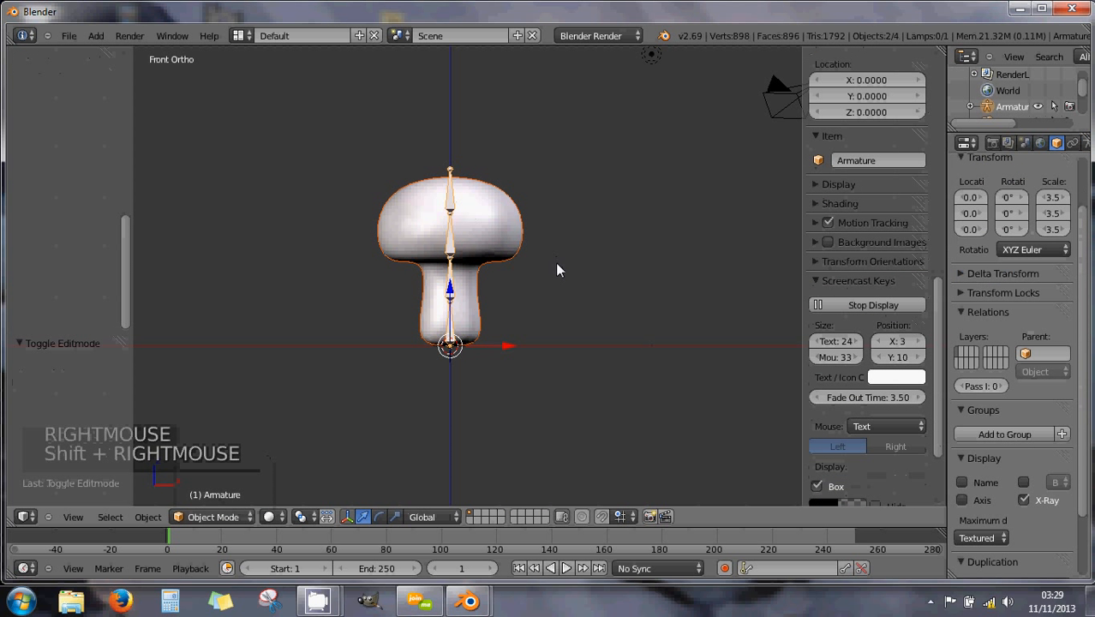
pyautogui.hotkey('ctrl', 'p')
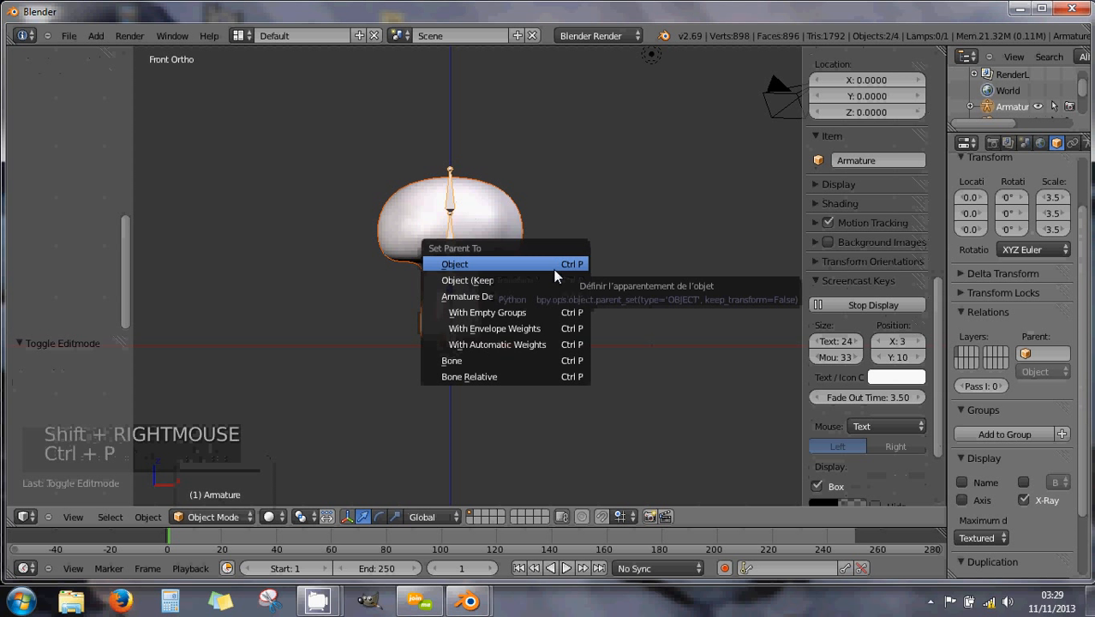
pyautogui.click(523, 343)
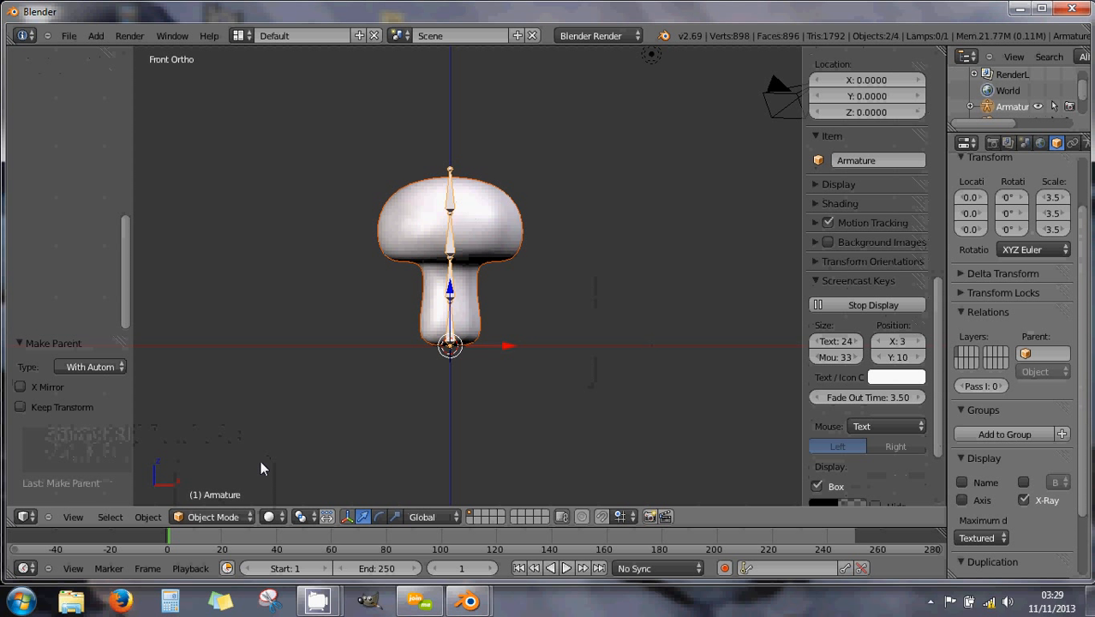
# - Switch the armature to Pose Mode and rotate the third bone from the base about 25° toward positive X
pyautogui.click(214, 518)
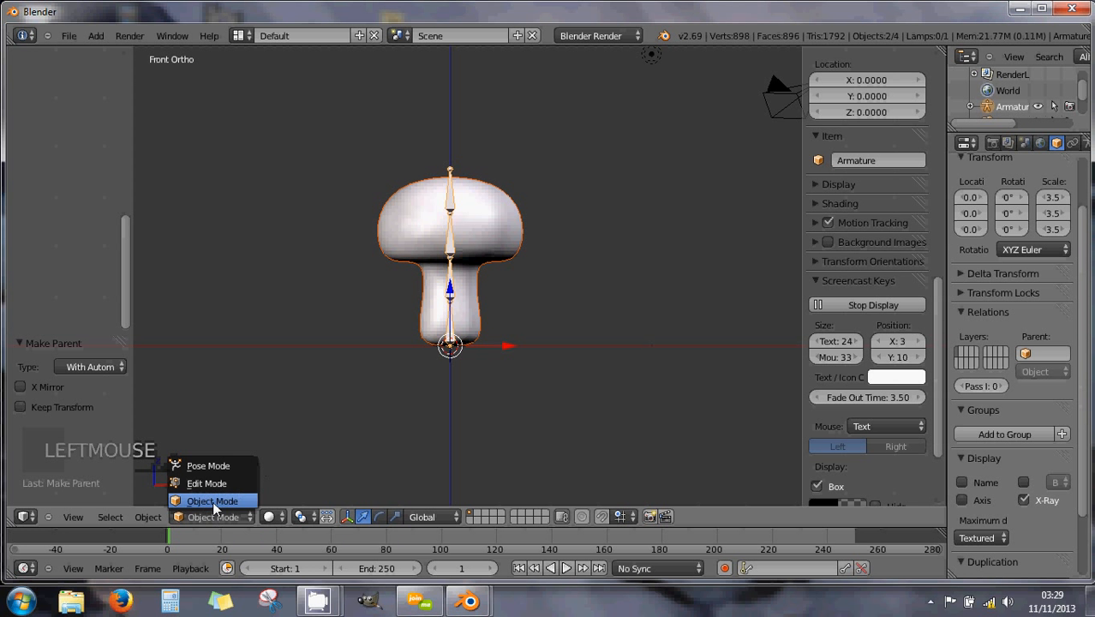
pyautogui.click(214, 467)
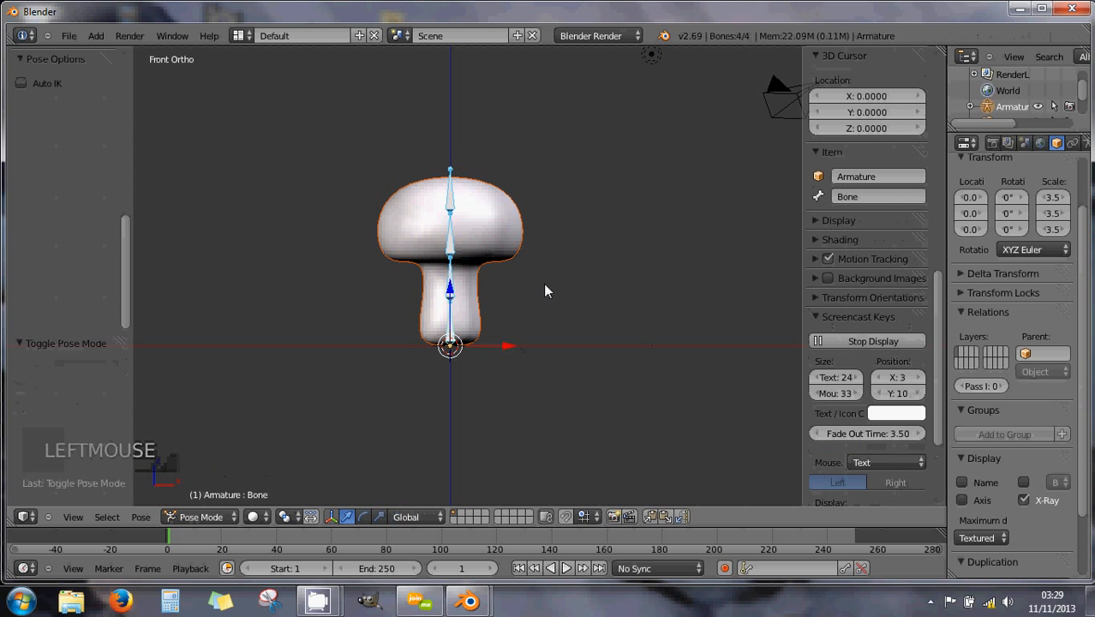
pyautogui.rightClick(453, 248)
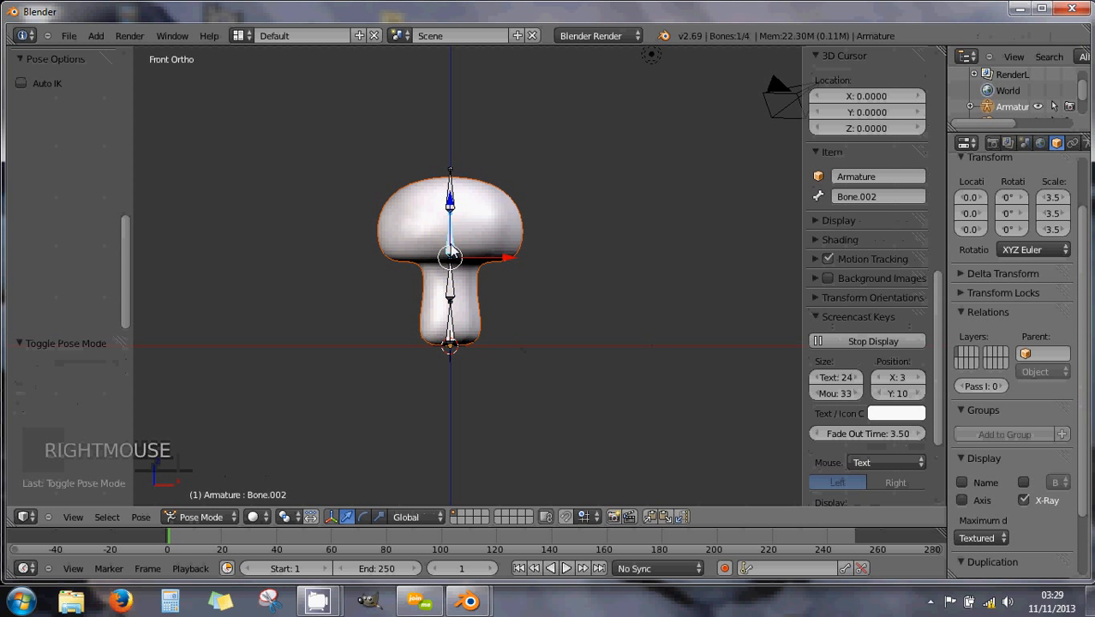
pyautogui.press('r')
pyautogui.press('r')
pyautogui.click(553, 244)
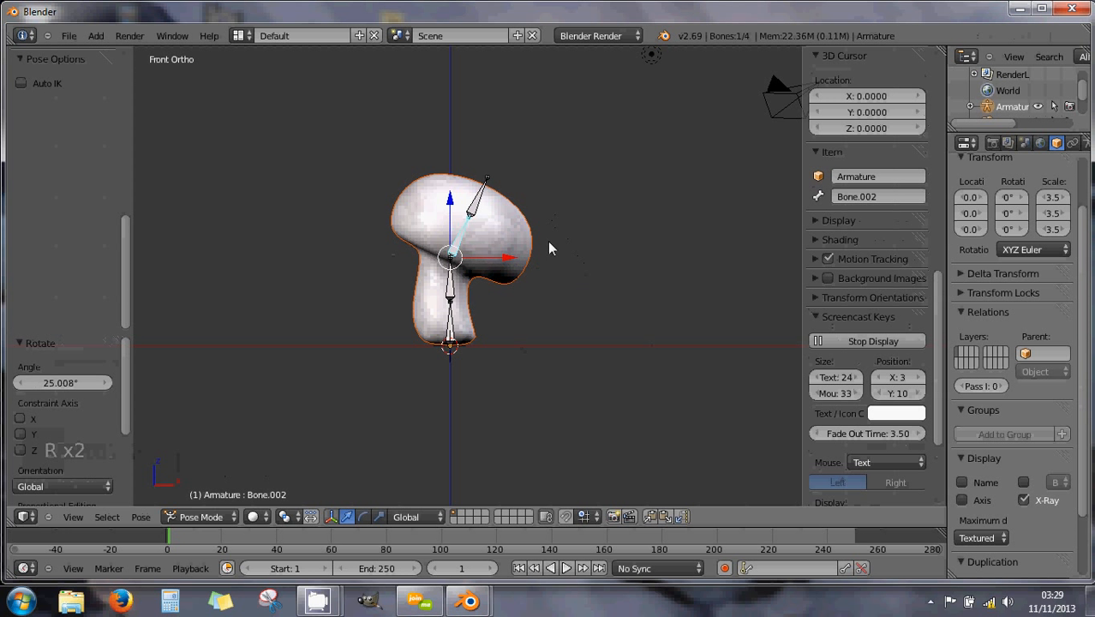
pyautogui.rightClick(481, 214)
pyautogui.press('r')
pyautogui.press('r')
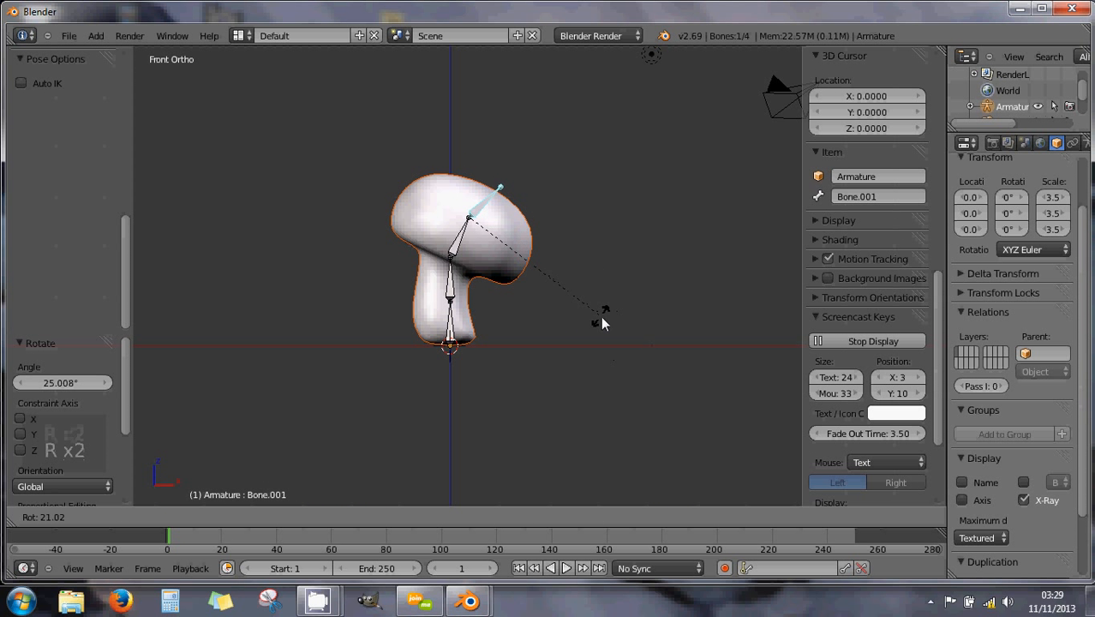
pyautogui.click(566, 276)
pyautogui.rightClick(461, 243)
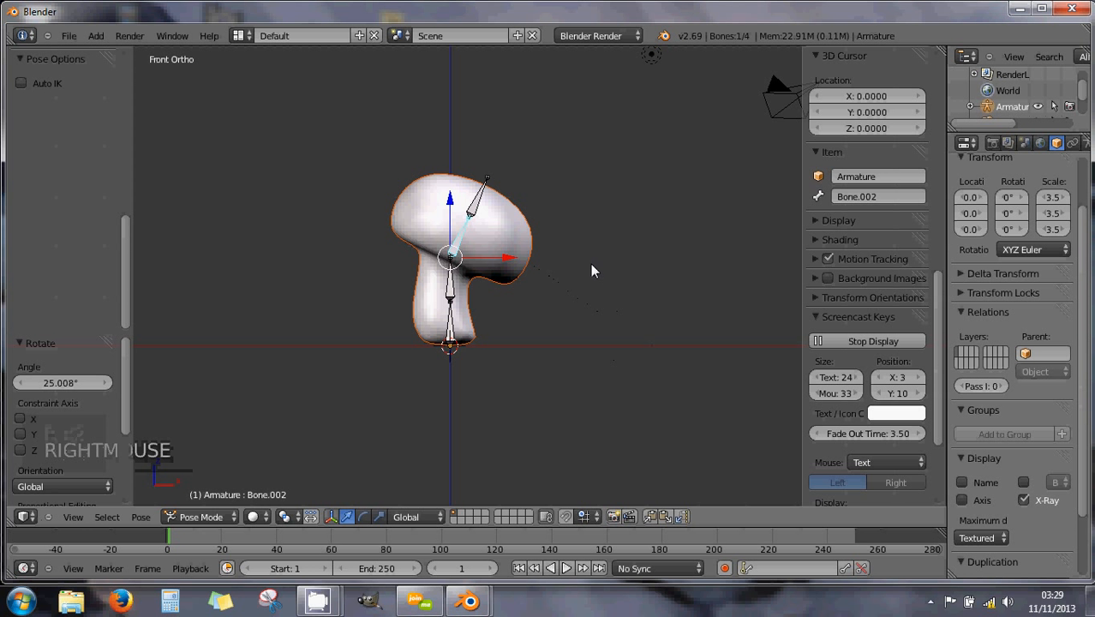
pyautogui.press('r')
pyautogui.press('r')
pyautogui.rightClick(595, 296)
# - Rotate the second bone from the base about 34.9° toward positive X to bend the stem
pyautogui.rightClick(457, 287)
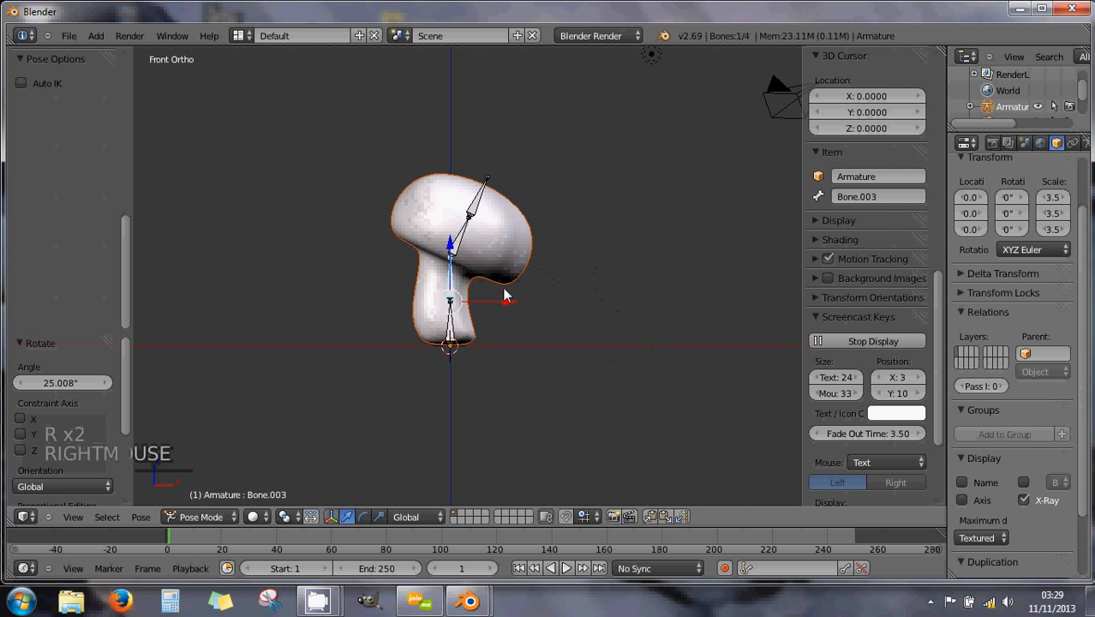
pyautogui.press('r')
pyautogui.press('r')
pyautogui.click(583, 323)
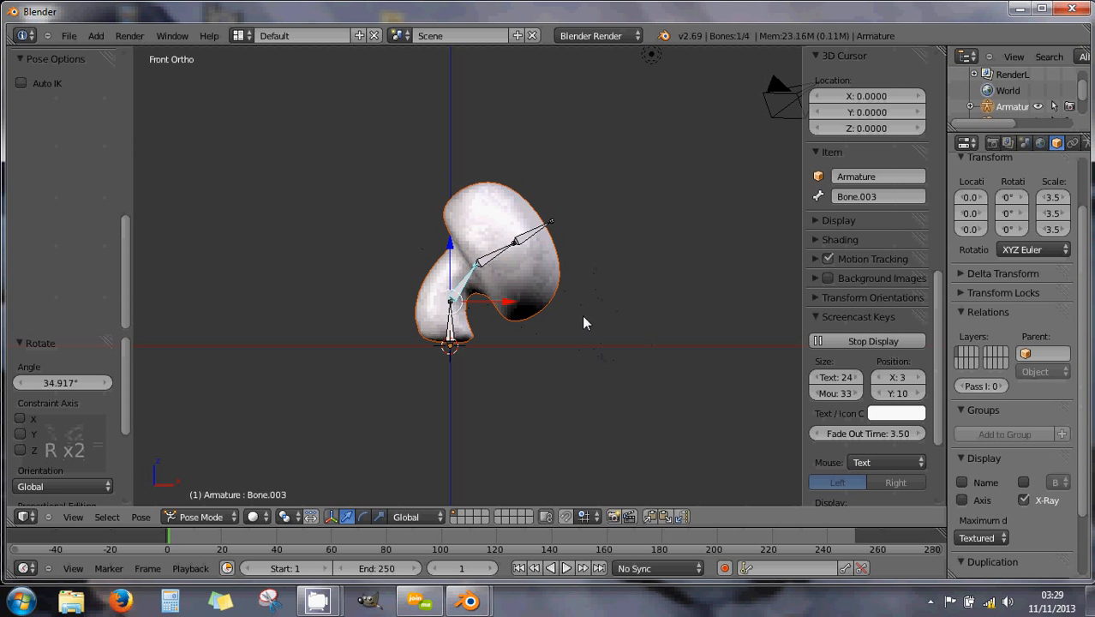
pyautogui.rightClick(545, 233)
pyautogui.press('r')
pyautogui.press('r')
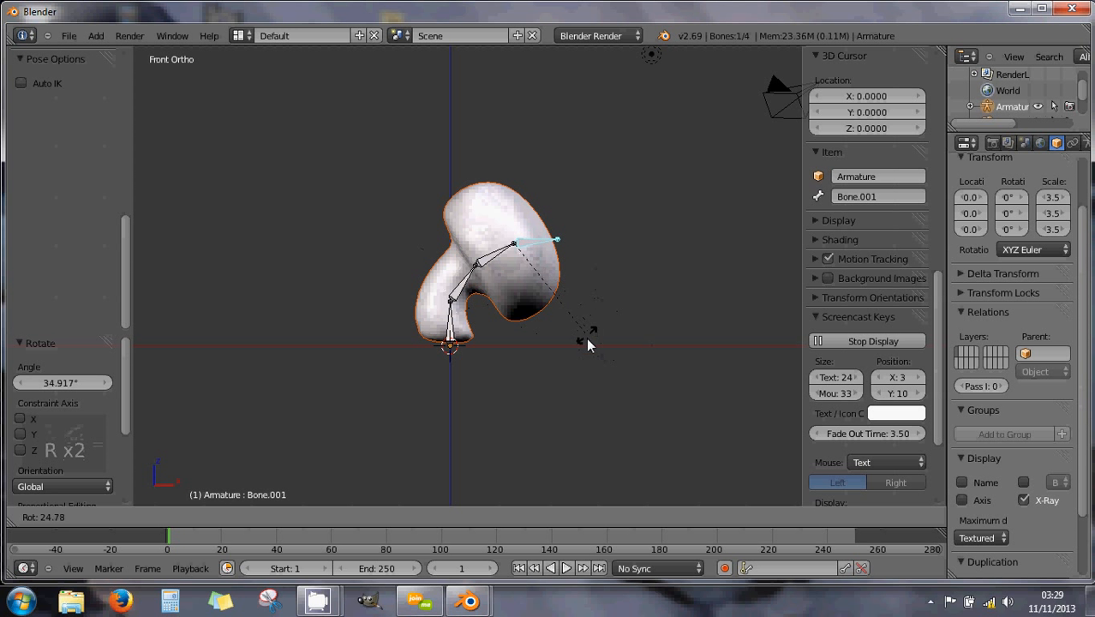
pyautogui.rightClick(601, 331)
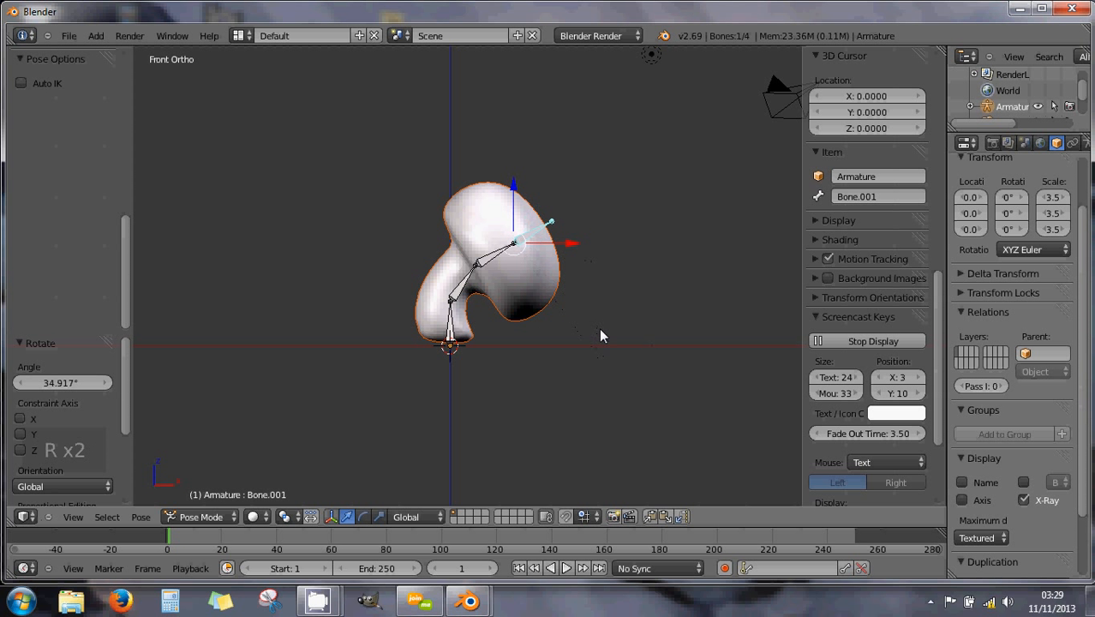
# - Rotate the third bone from the base a further 14.9° or so in the same direction, tilting the cap more
pyautogui.rightClick(495, 251)
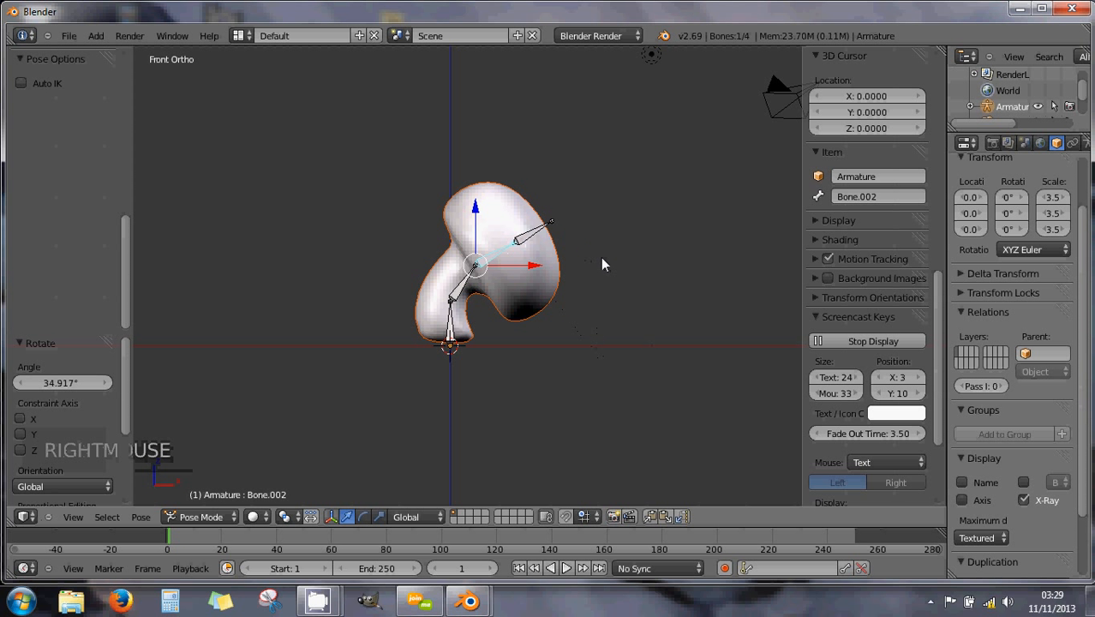
pyautogui.press('r')
pyautogui.press('r')
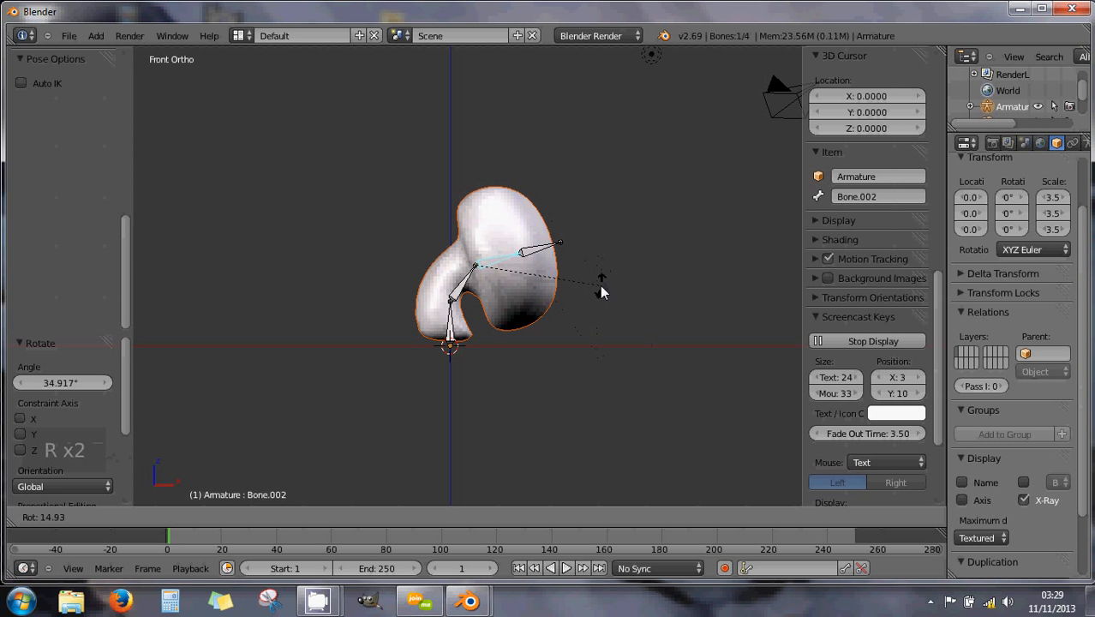
pyautogui.click(521, 285)
# - Rotate the second bone from the base a further 9.4° or so toward positive X
pyautogui.rightClick(538, 247)
pyautogui.press('r')
pyautogui.press('r')
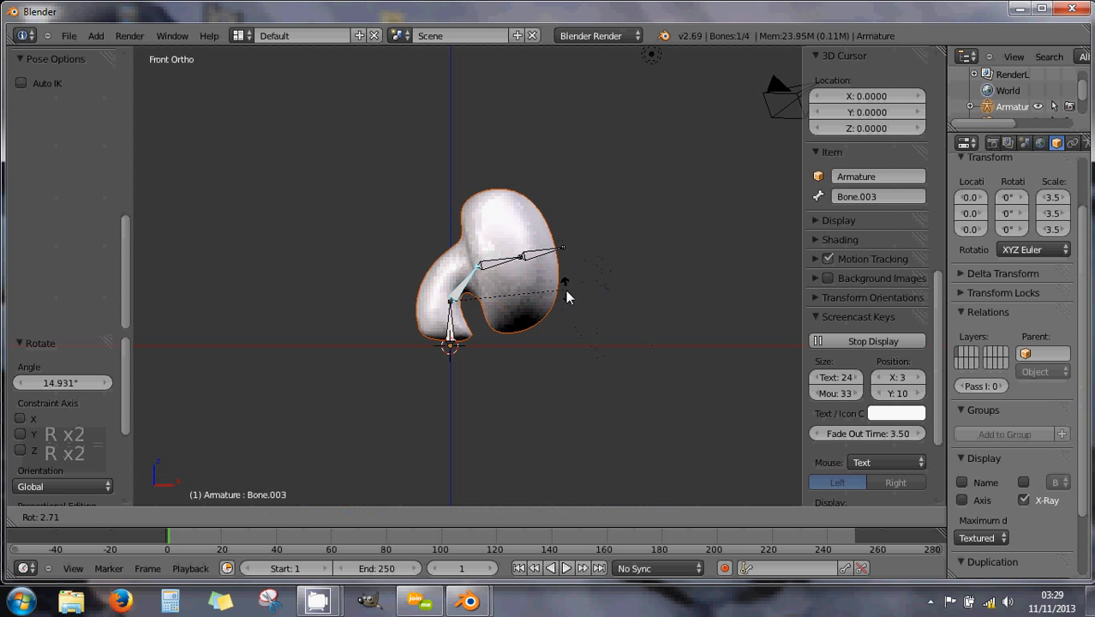
pyautogui.click(574, 304)
# - Scale the third bone from the base to about 0.666 to shrink the mushroom cap
pyautogui.rightClick(515, 272)
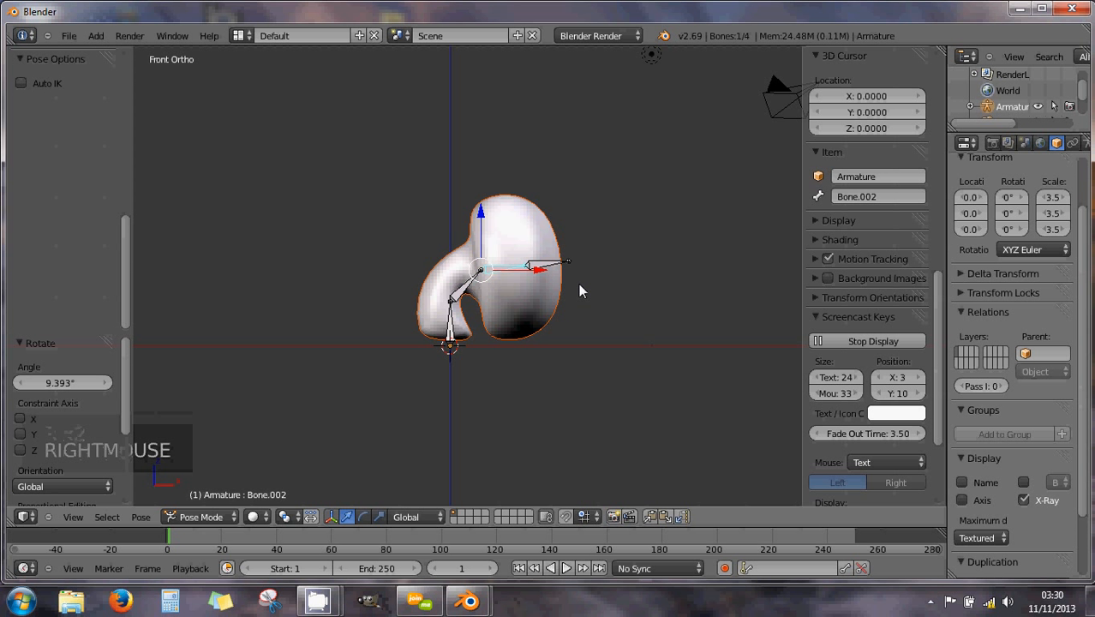
pyautogui.press('s')
pyautogui.press('s')
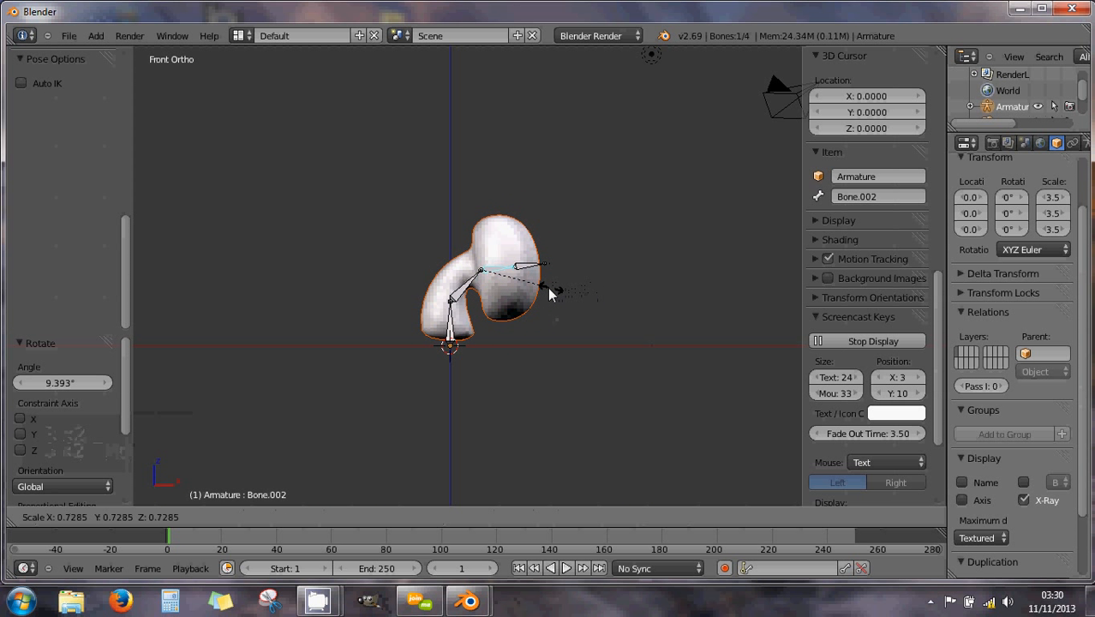
pyautogui.click(543, 294)
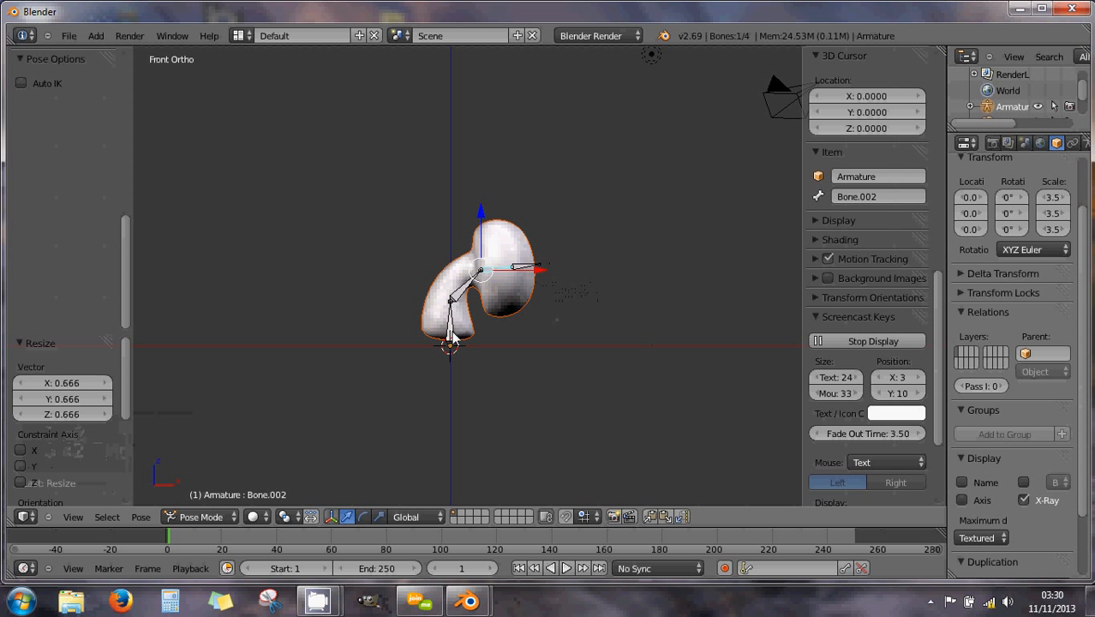
# - Move the base bone about 0.122 down along the Z axis
pyautogui.scroll(3, 476, 346)
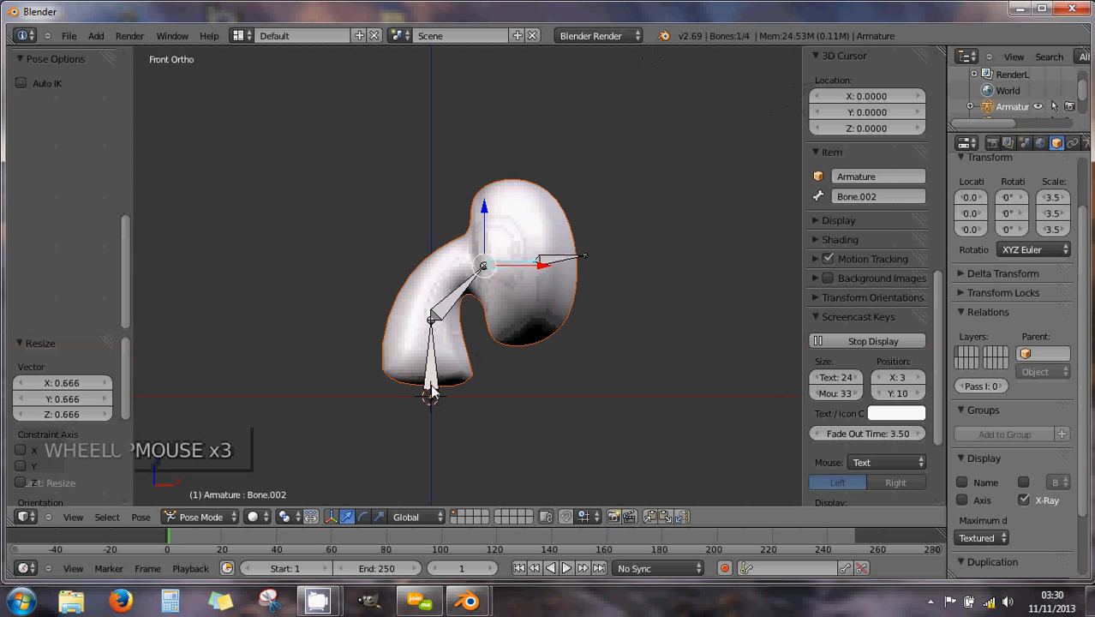
pyautogui.rightClick(431, 391)
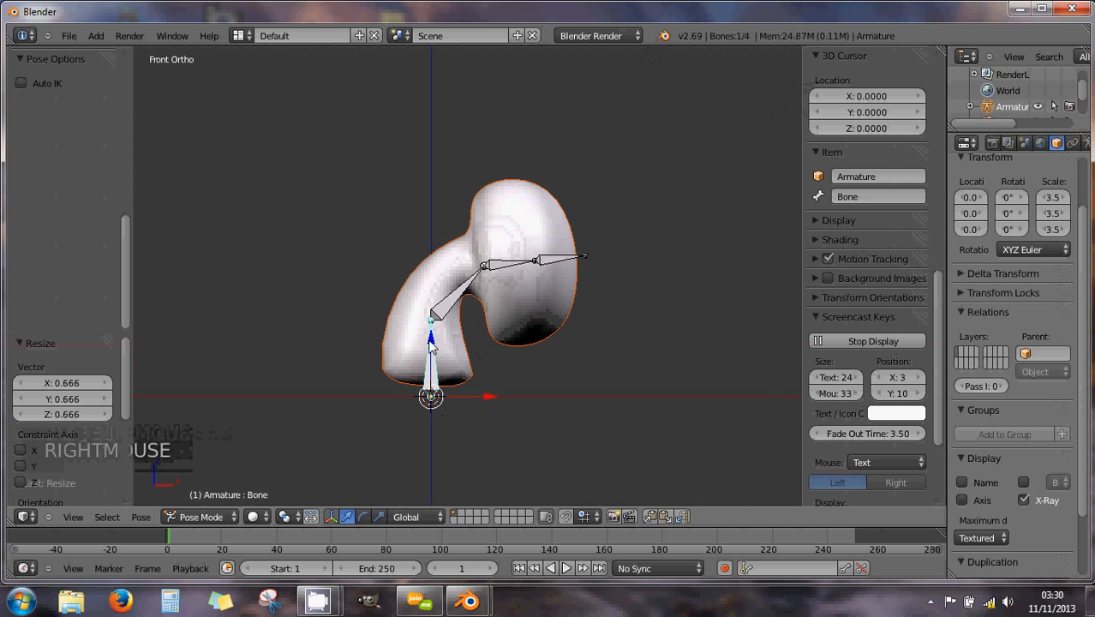
pyautogui.moveTo(430, 341); pyautogui.dragTo(432, 360)
# - Enlarge the timeline area and set the current frame to 10
pyautogui.scroll(-2, 461, 370)
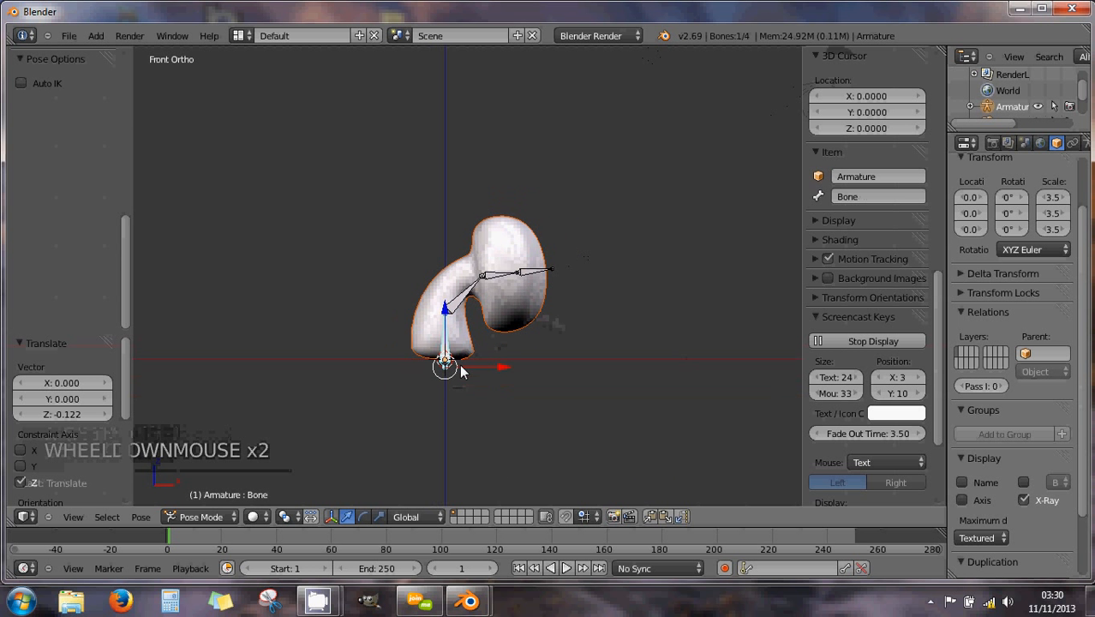
pyautogui.keyDown('shift'); pyautogui.moveTo(439, 382); pyautogui.dragTo(437, 311, button='middle'); pyautogui.keyUp('shift')
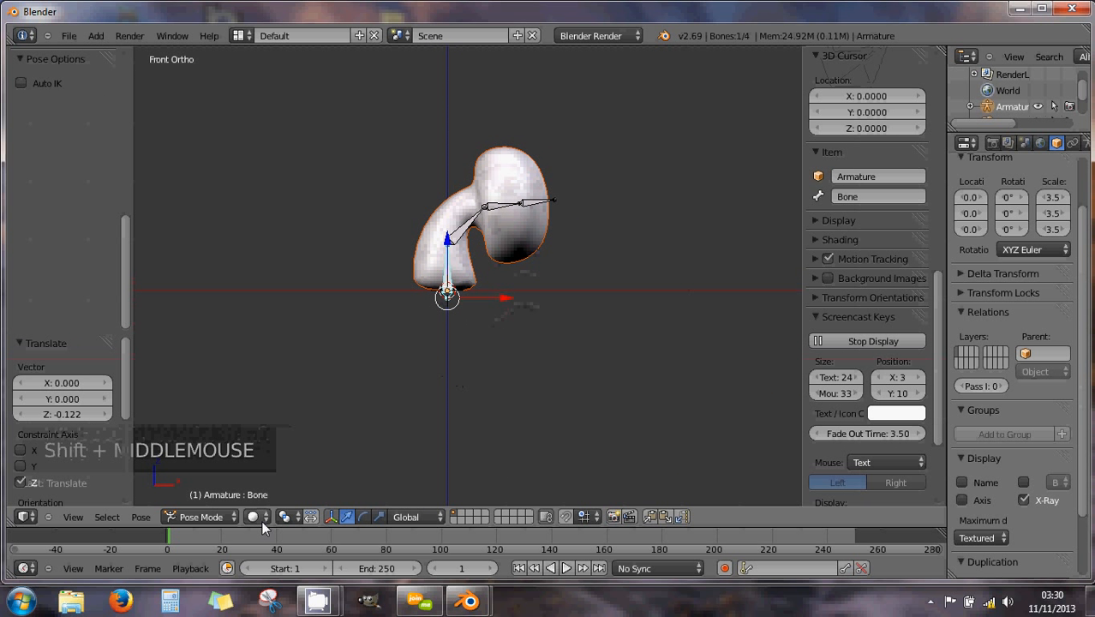
pyautogui.moveTo(264, 527); pyautogui.dragTo(276, 400)
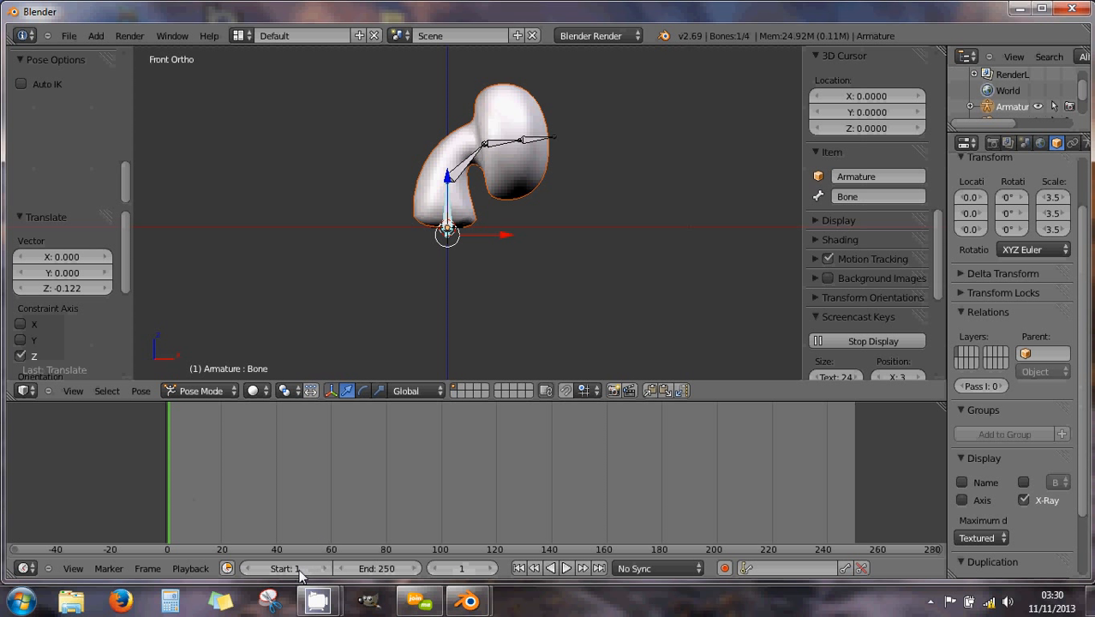
pyautogui.click(493, 573)
pyautogui.click(492, 574)
pyautogui.click(493, 573)
pyautogui.click(493, 573)
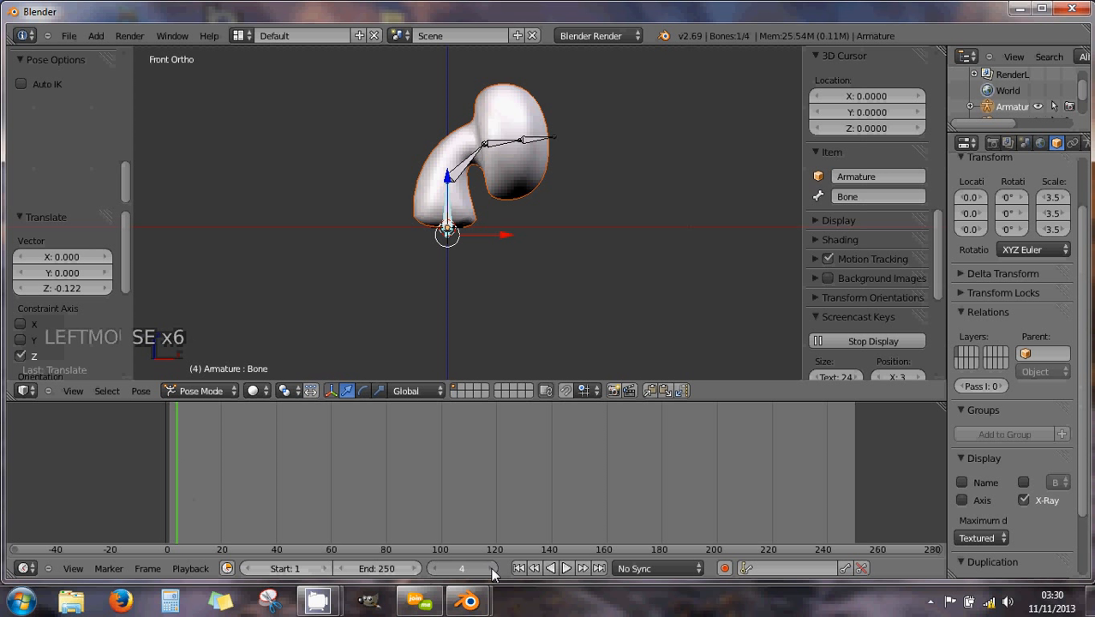
pyautogui.click(493, 573)
pyautogui.click(493, 573)
pyautogui.click(492, 573)
pyautogui.click(492, 573)
pyautogui.click(493, 571)
pyautogui.click(492, 571)
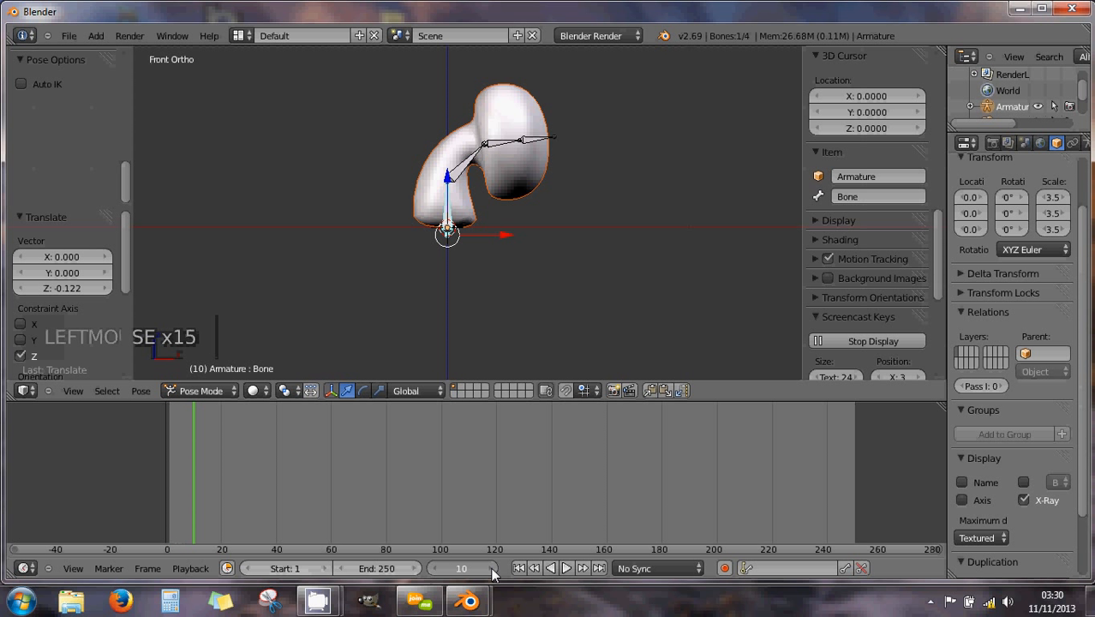
pyautogui.click(435, 570)
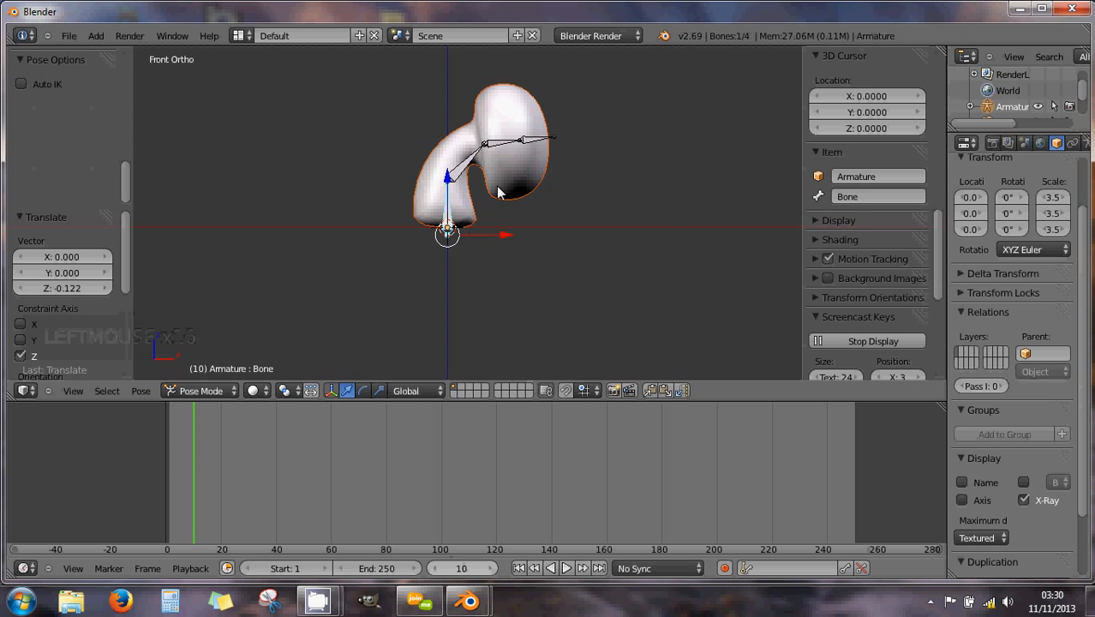
# - Select all bones and insert a keyframe at frame 10 with the LocRotScale keying set
pyautogui.press('a')
pyautogui.press('a')
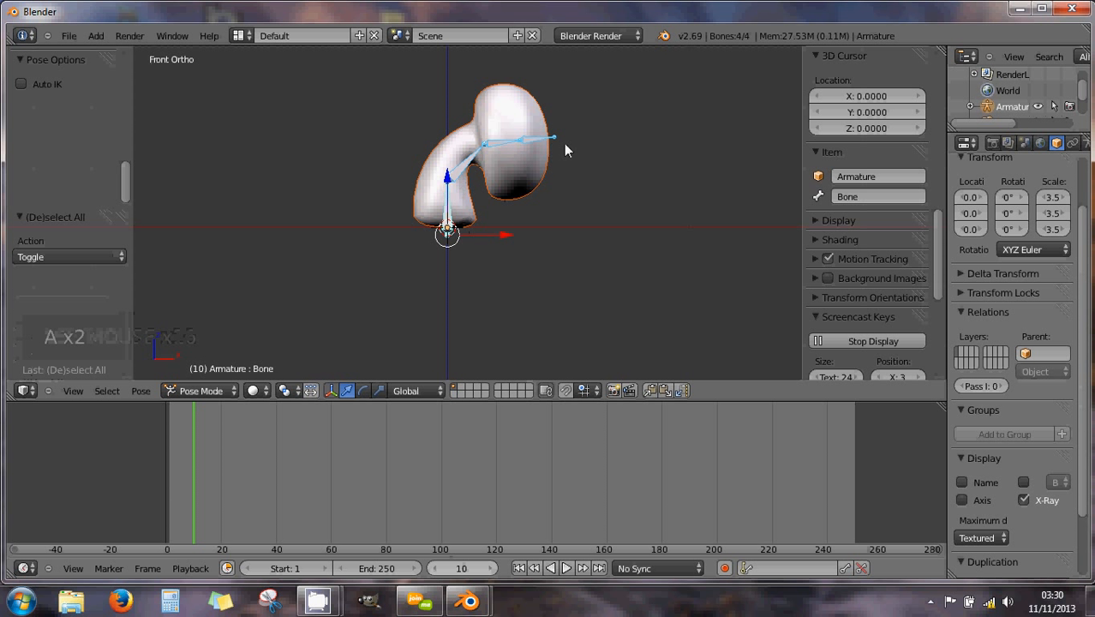
pyautogui.click(748, 570)
pyautogui.click(763, 503)
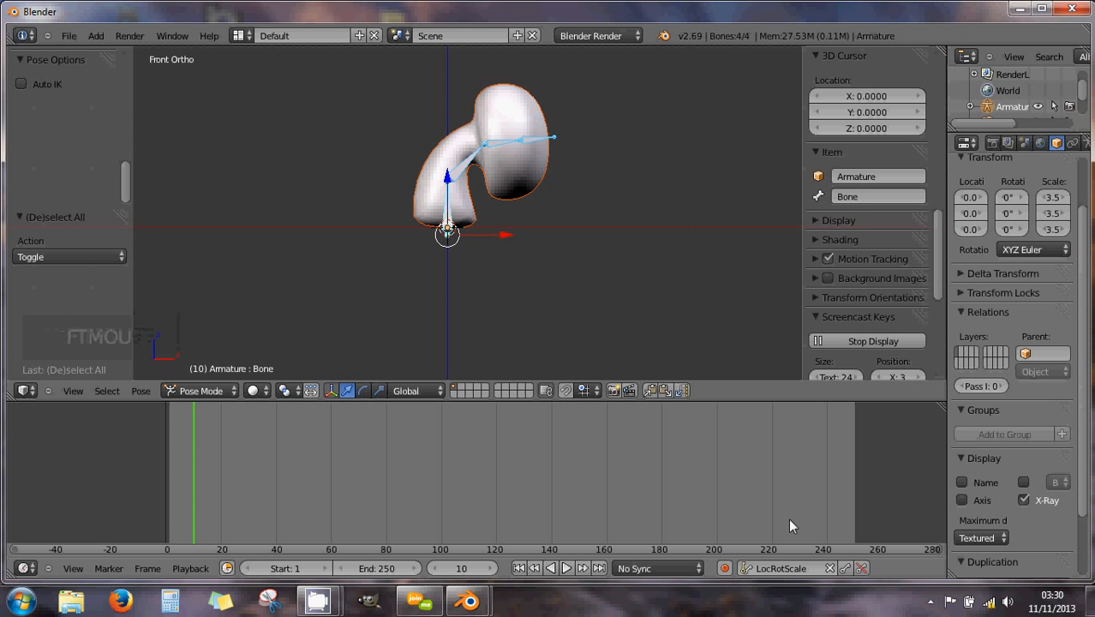
pyautogui.click(845, 568)
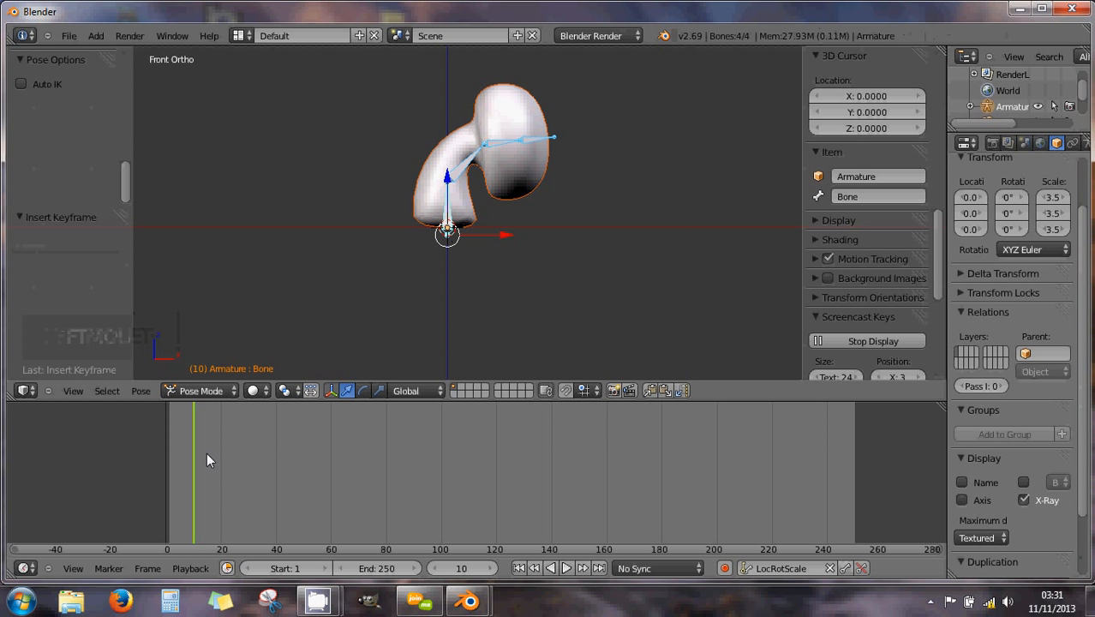
# - Set the current frame to 1 and clear the pose rotation of all bones
pyautogui.click(435, 568)
pyautogui.click(435, 568)
pyautogui.click(435, 568)
pyautogui.click(436, 568)
pyautogui.click(435, 568)
pyautogui.click(435, 568)
pyautogui.click(435, 568)
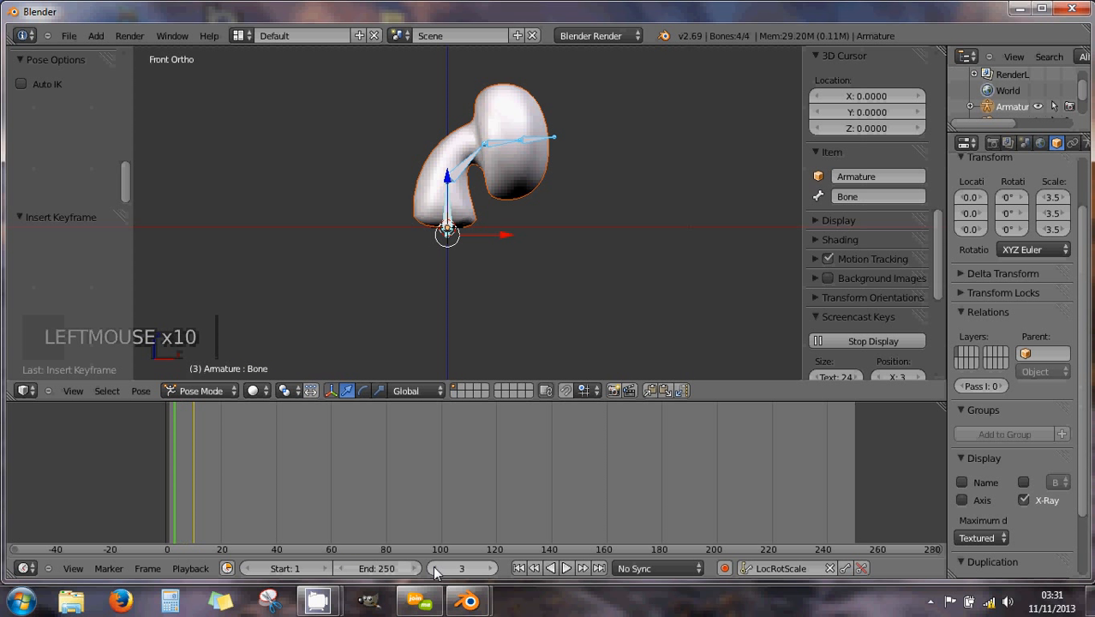
pyautogui.click(436, 568)
pyautogui.click(435, 568)
pyautogui.click(436, 568)
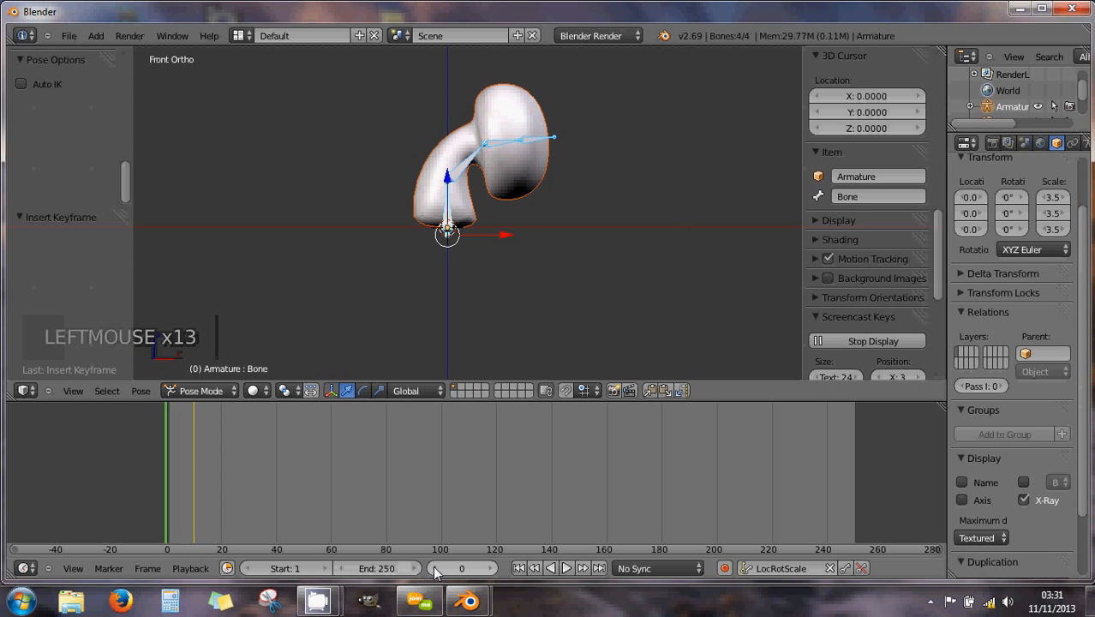
pyautogui.click(491, 570)
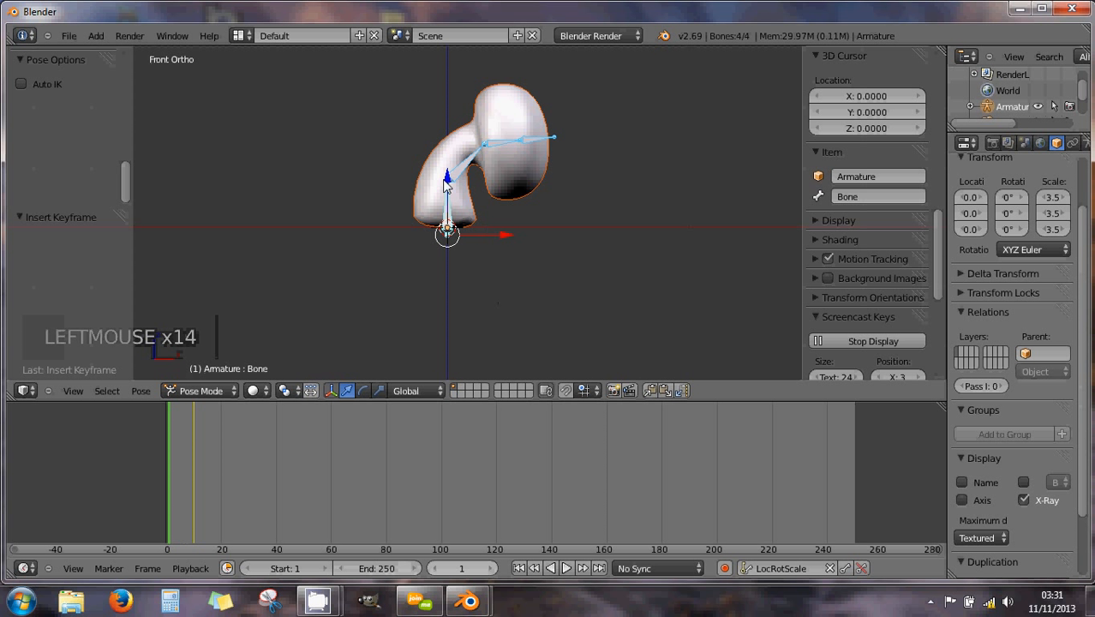
pyautogui.hotkey('alt', 'r')
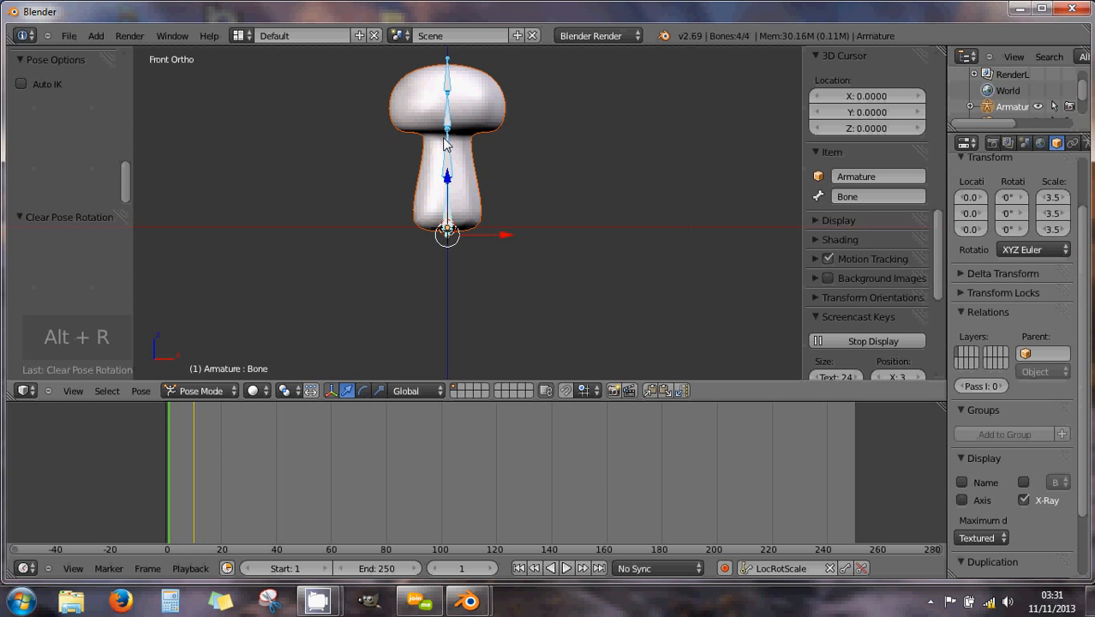
# - Move the bones 0.060 up along Z and insert a LocRotScale keyframe for them at frame 1
pyautogui.scroll(5, 444, 229)
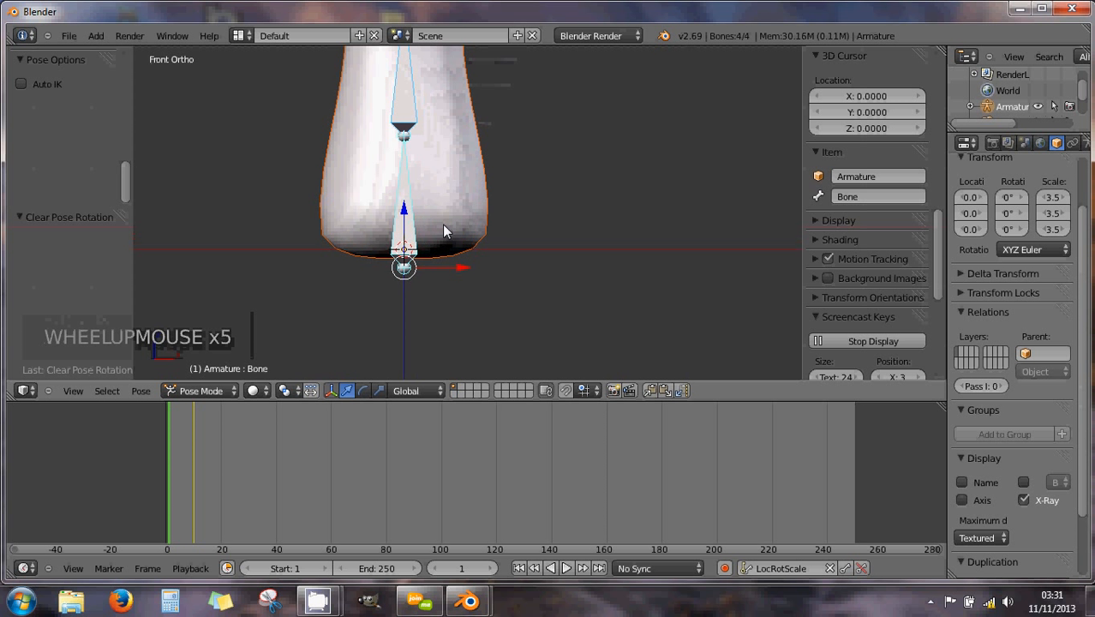
pyautogui.moveTo(403, 208); pyautogui.dragTo(406, 207)
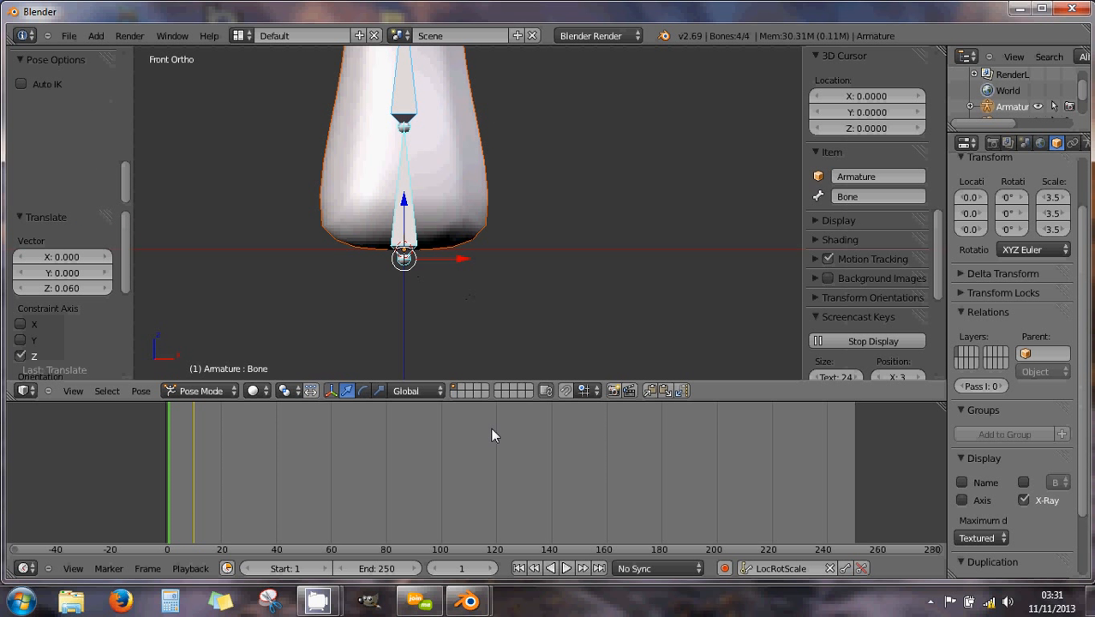
pyautogui.scroll(-6, 490, 249)
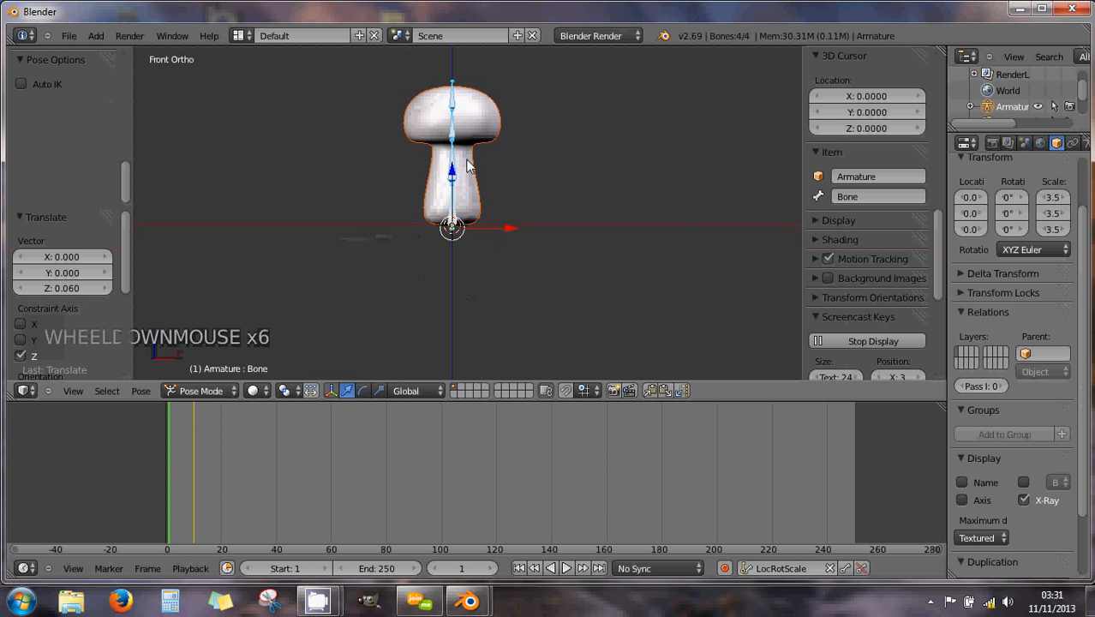
pyautogui.click(846, 569)
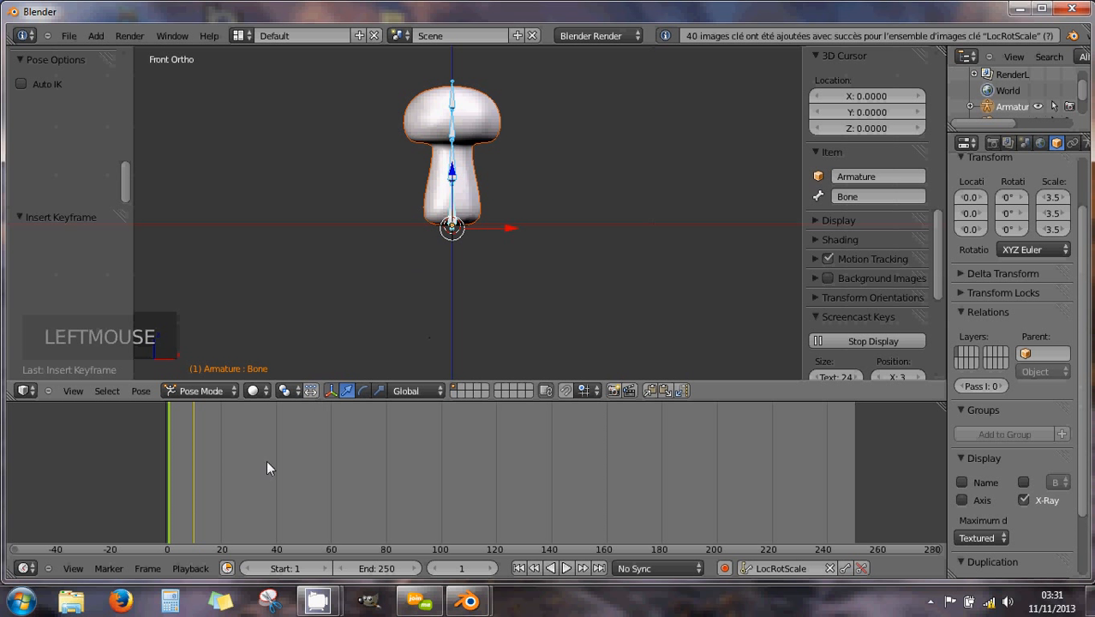
# - Step through the timeline from frame 1 to frame 12 and back to frame 1 to check the bending animation
pyautogui.click(492, 570)
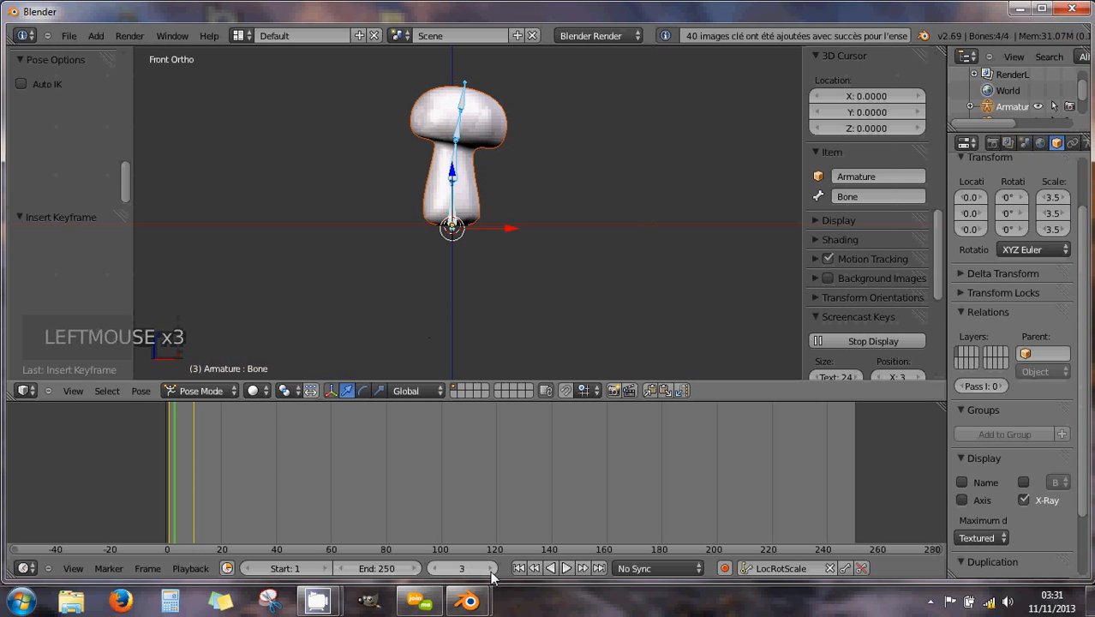
pyautogui.click(492, 570)
pyautogui.click(491, 570)
pyautogui.click(492, 570)
pyautogui.click(492, 570)
pyautogui.click(492, 570)
pyautogui.click(492, 570)
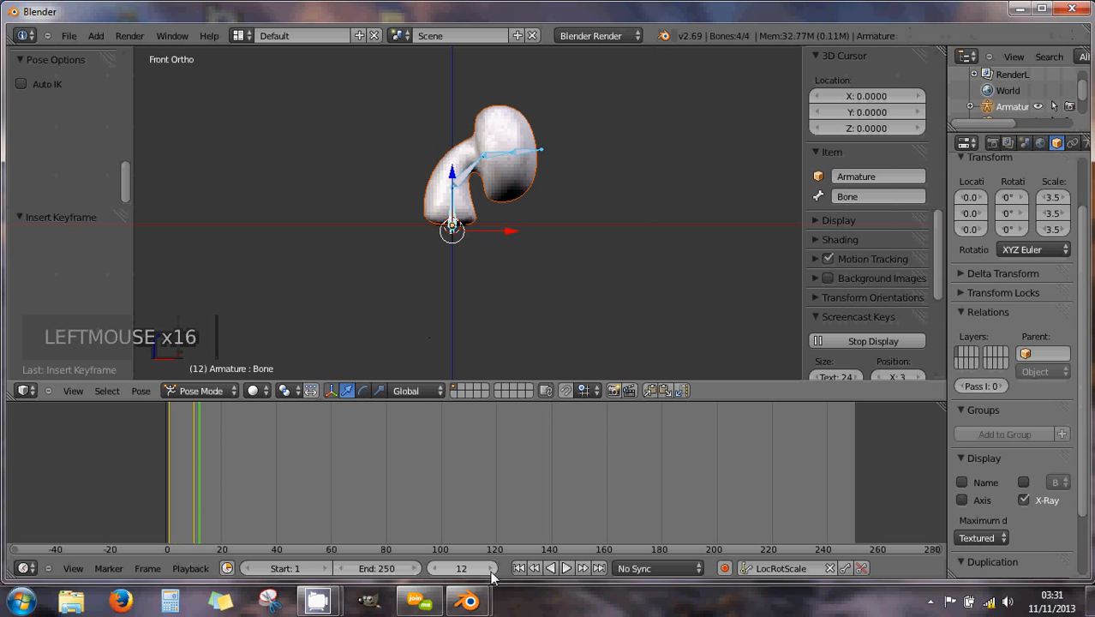
pyautogui.click(436, 570)
pyautogui.click(435, 570)
pyautogui.click(436, 570)
pyautogui.click(435, 569)
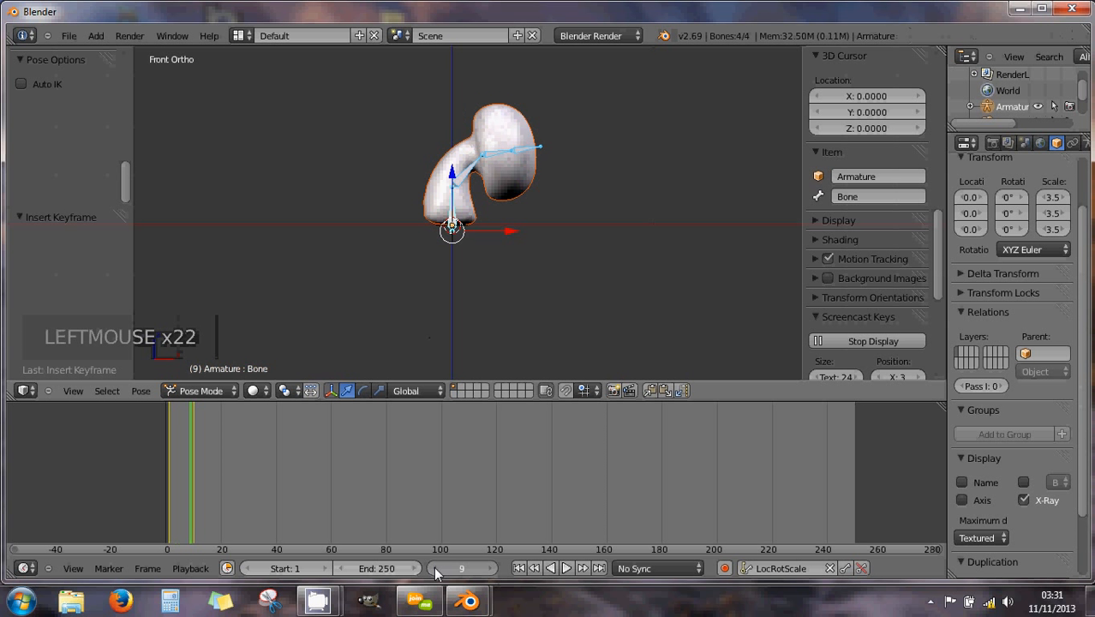
pyautogui.click(435, 570)
pyautogui.click(435, 570)
pyautogui.click(435, 570)
pyautogui.click(436, 570)
pyautogui.click(435, 570)
pyautogui.click(435, 570)
pyautogui.click(435, 570)
pyautogui.click(436, 570)
pyautogui.click(436, 570)
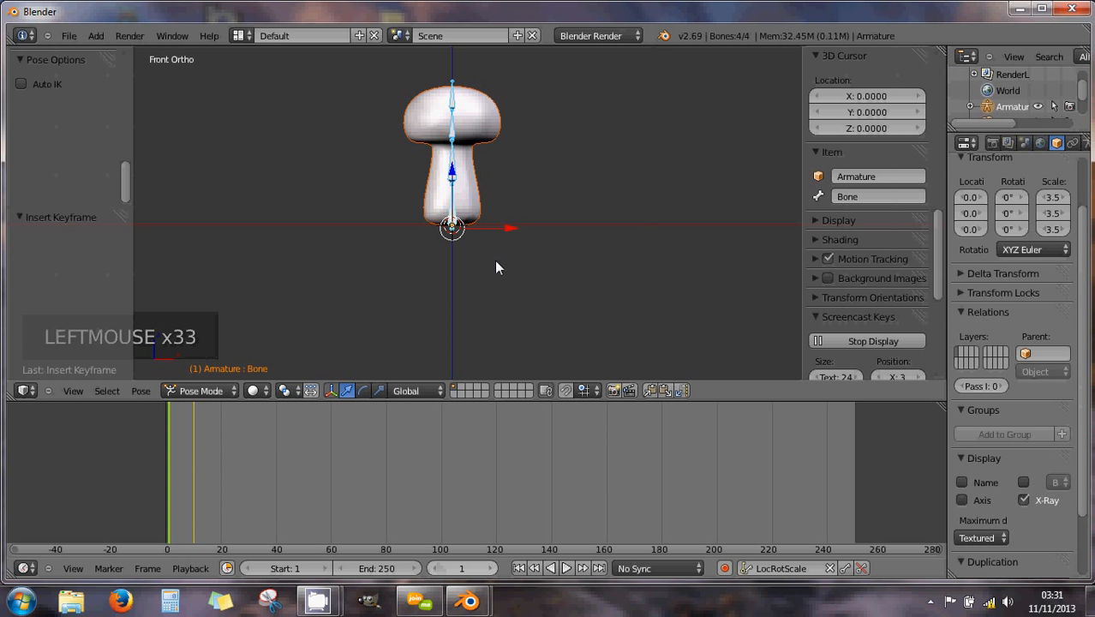
# - Select the mushroom mesh and try to apply its Subsurf modifier in Edit Mode
pyautogui.rightClick(487, 134)
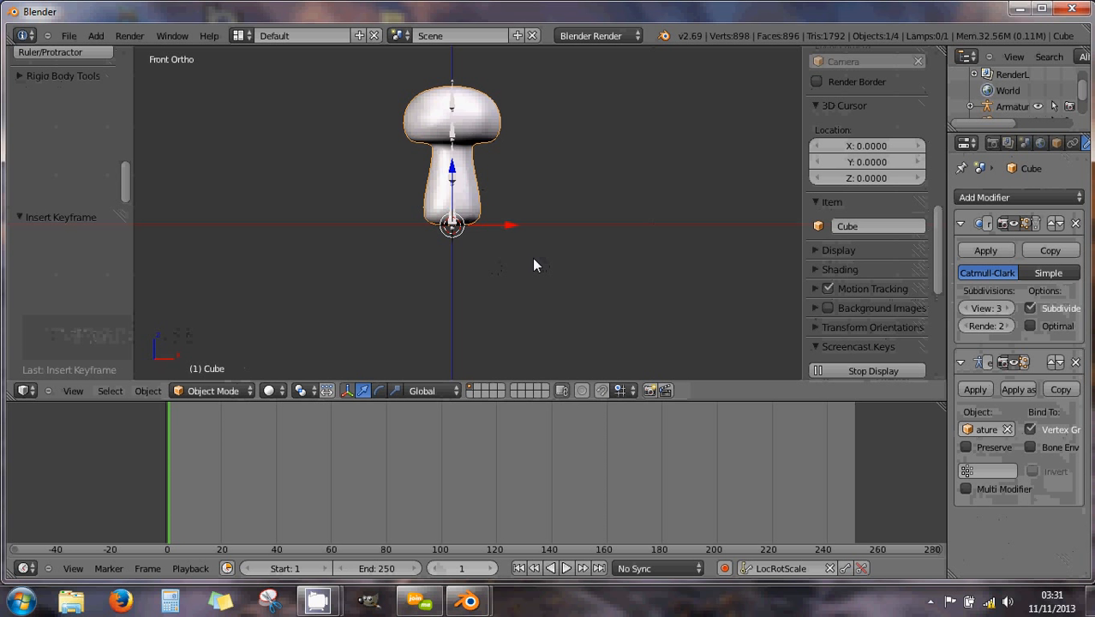
pyautogui.press('Tab')
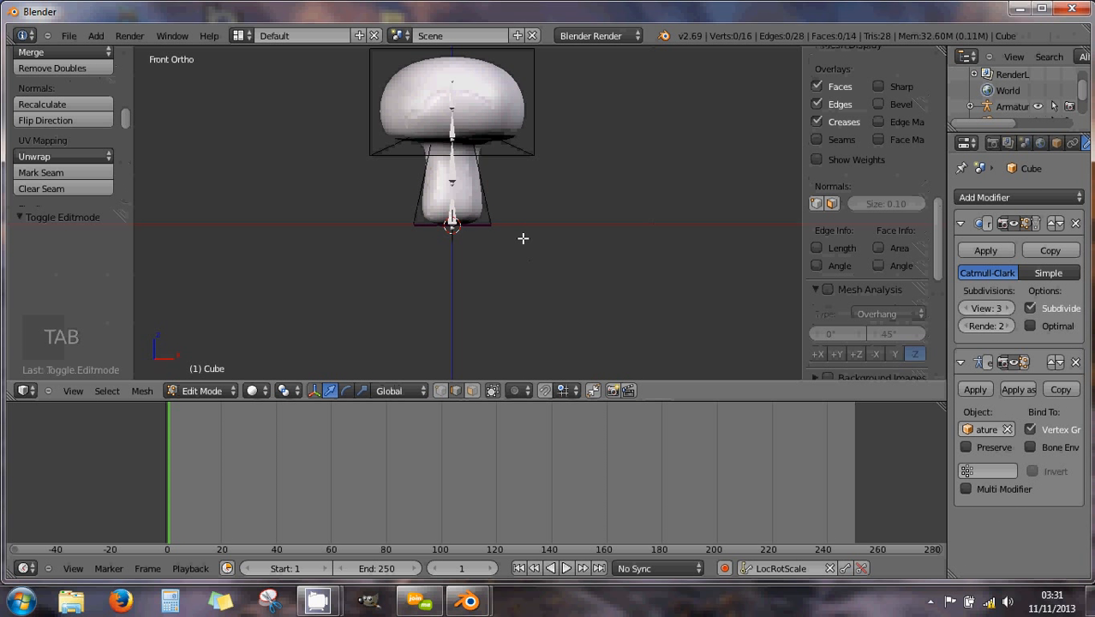
pyautogui.keyDown('shift'); pyautogui.moveTo(523, 239); pyautogui.dragTo(491, 311, button='middle'); pyautogui.keyUp('shift')
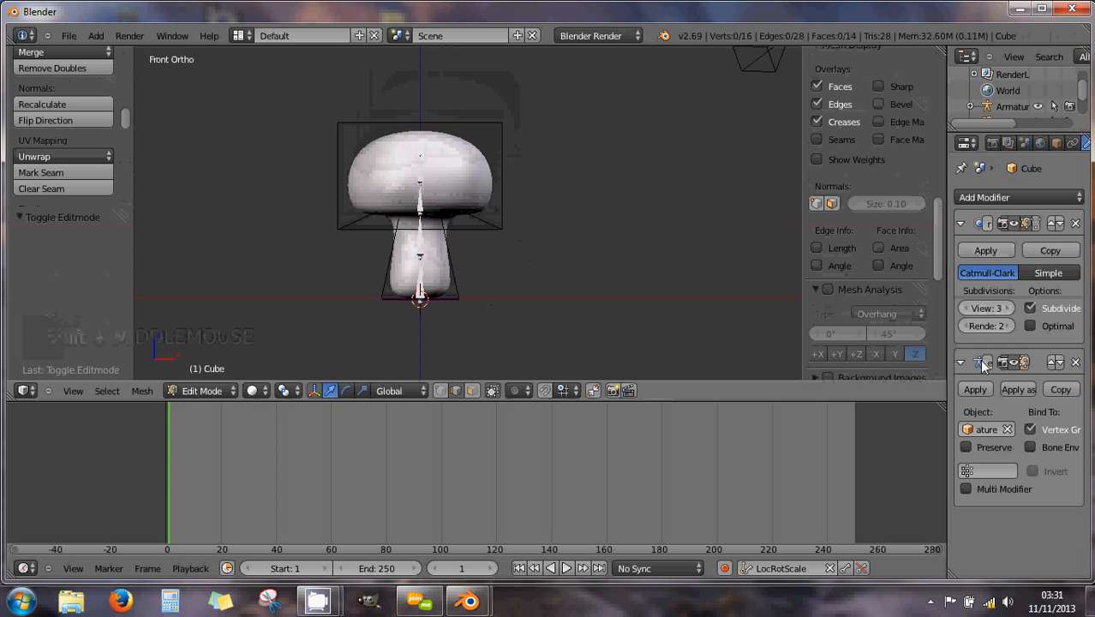
pyautogui.click(985, 250)
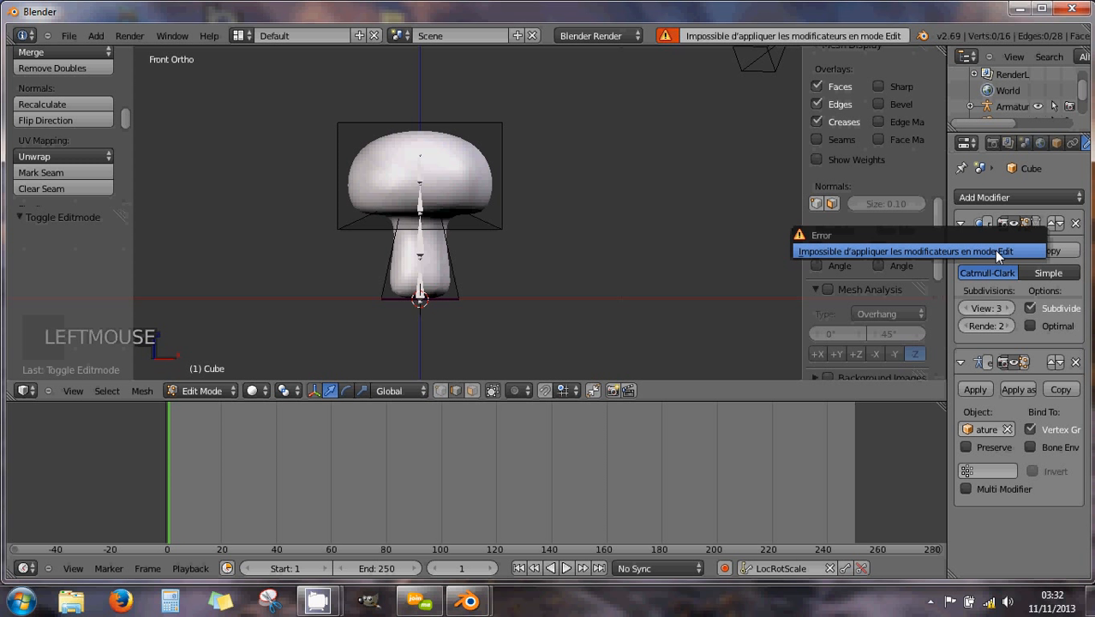
# - Apply the mushroom's Subsurf modifier in Object Mode and return the mesh to Edit Mode
pyautogui.click(216, 391)
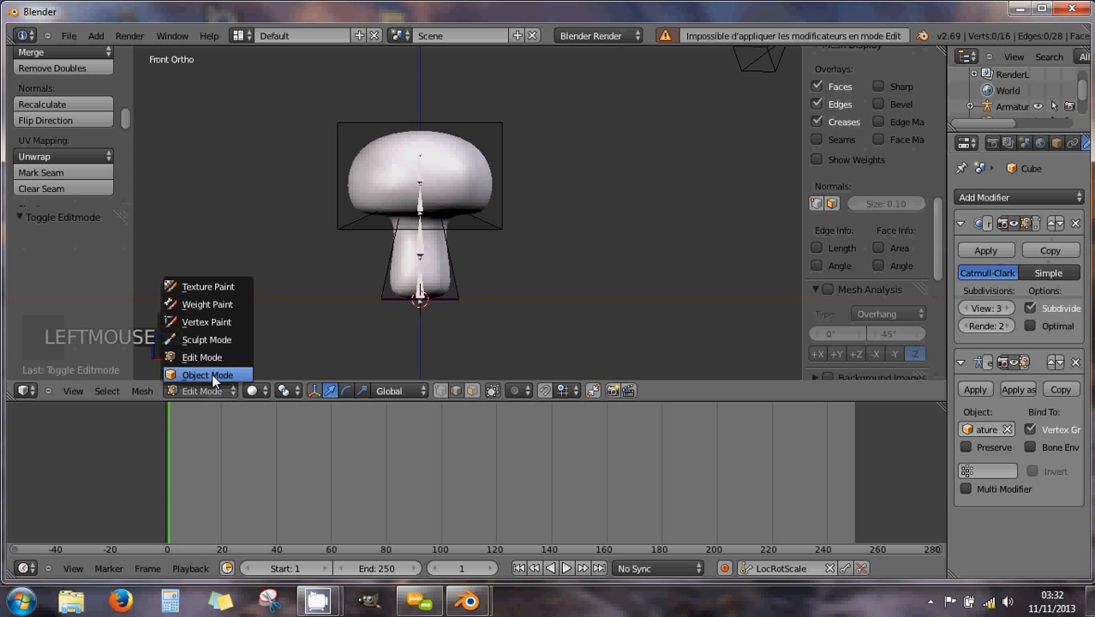
pyautogui.click(211, 374)
pyautogui.click(982, 251)
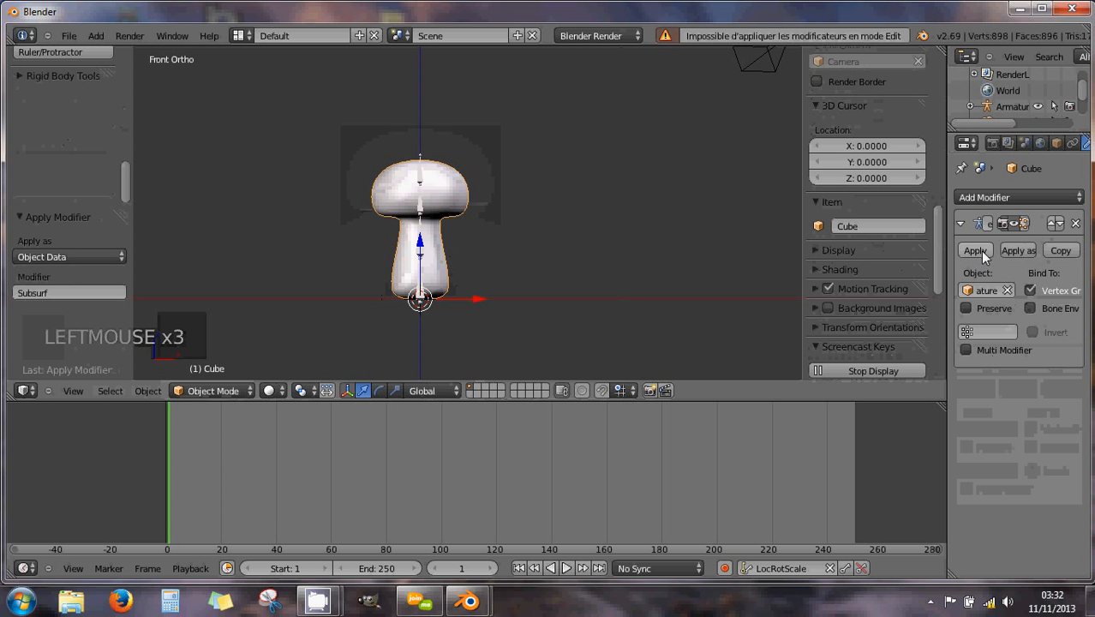
pyautogui.click(199, 388)
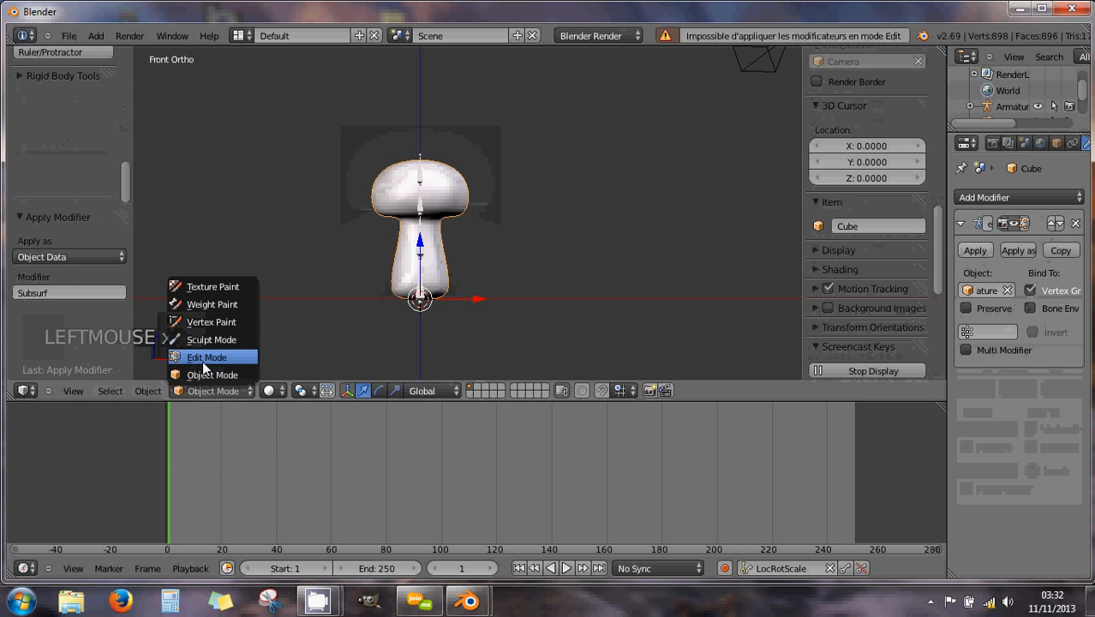
pyautogui.click(202, 359)
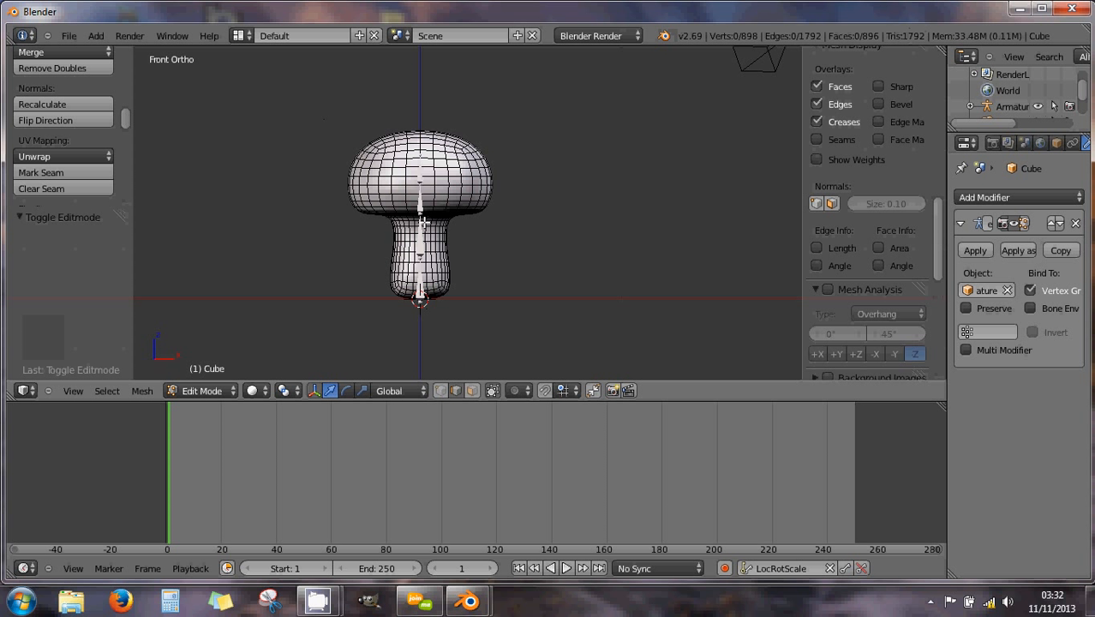
# - Snap the 3D cursor to the centre and add a cube there within the mushroom mesh
pyautogui.scroll(-2, 475, 260)
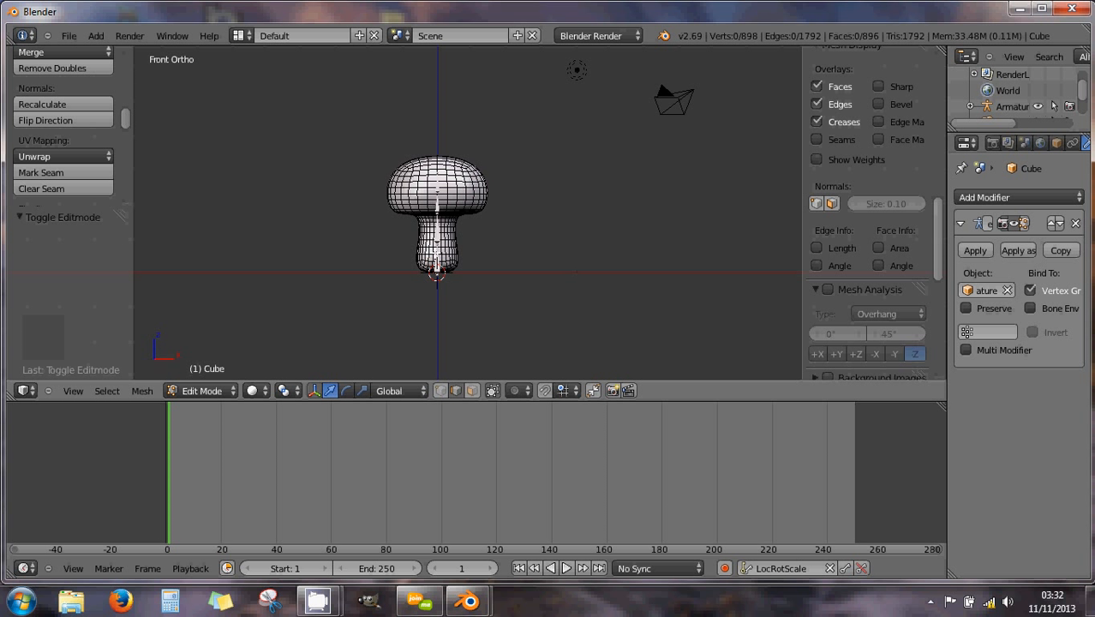
pyautogui.scroll(2, 421, 308)
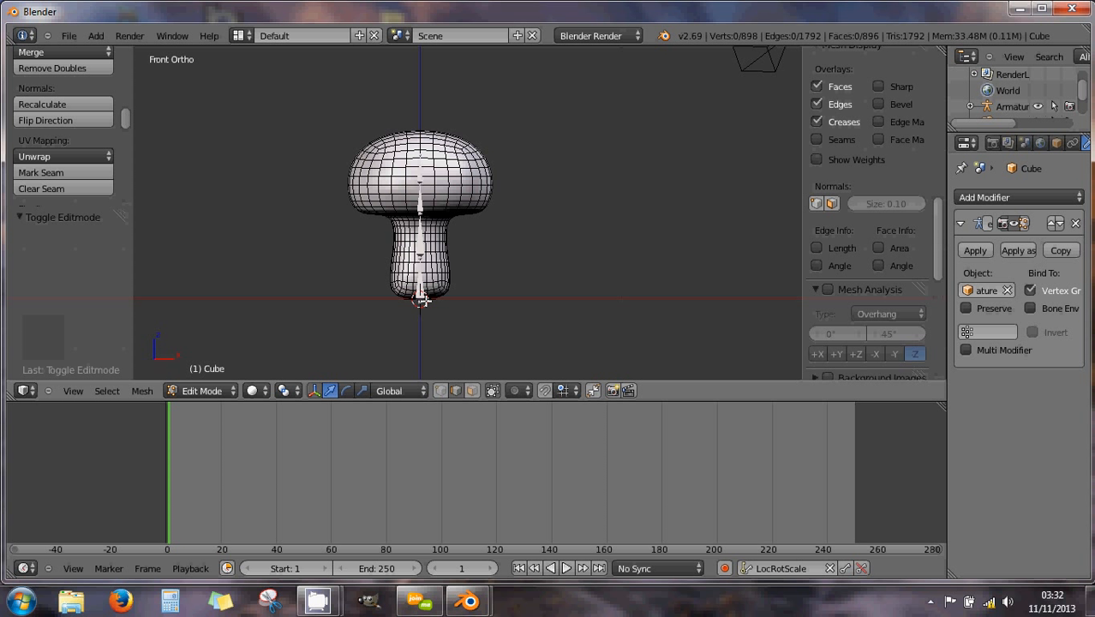
pyautogui.scroll(-15, 814, 269)
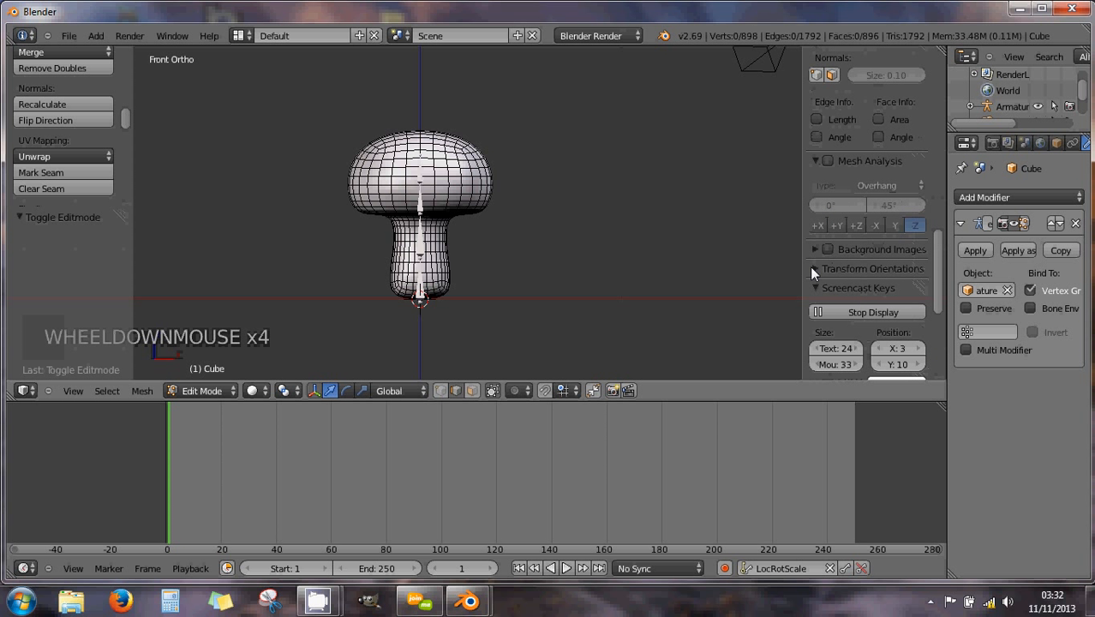
pyautogui.scroll(20, 828, 281)
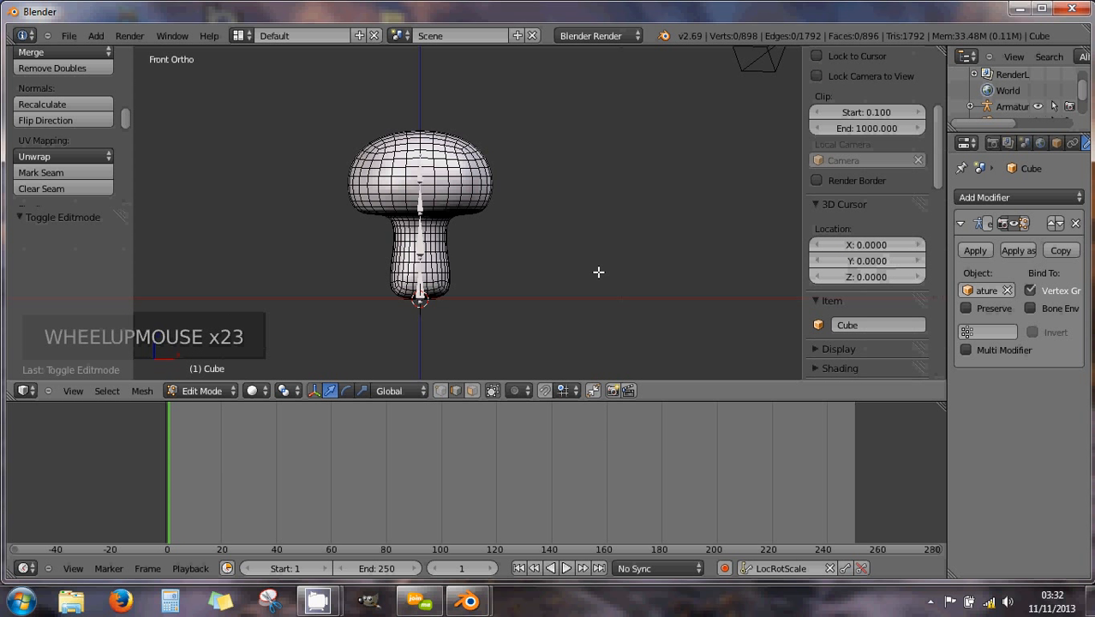
pyautogui.hotkey('shift', 's')
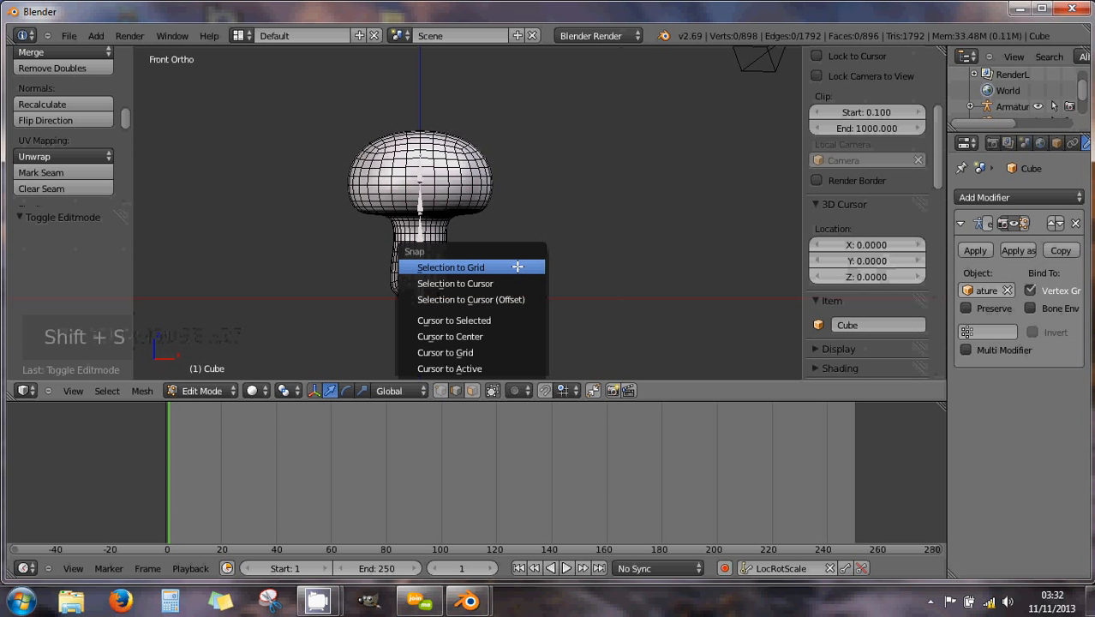
pyautogui.click(496, 335)
pyautogui.scroll(-2, 540, 254)
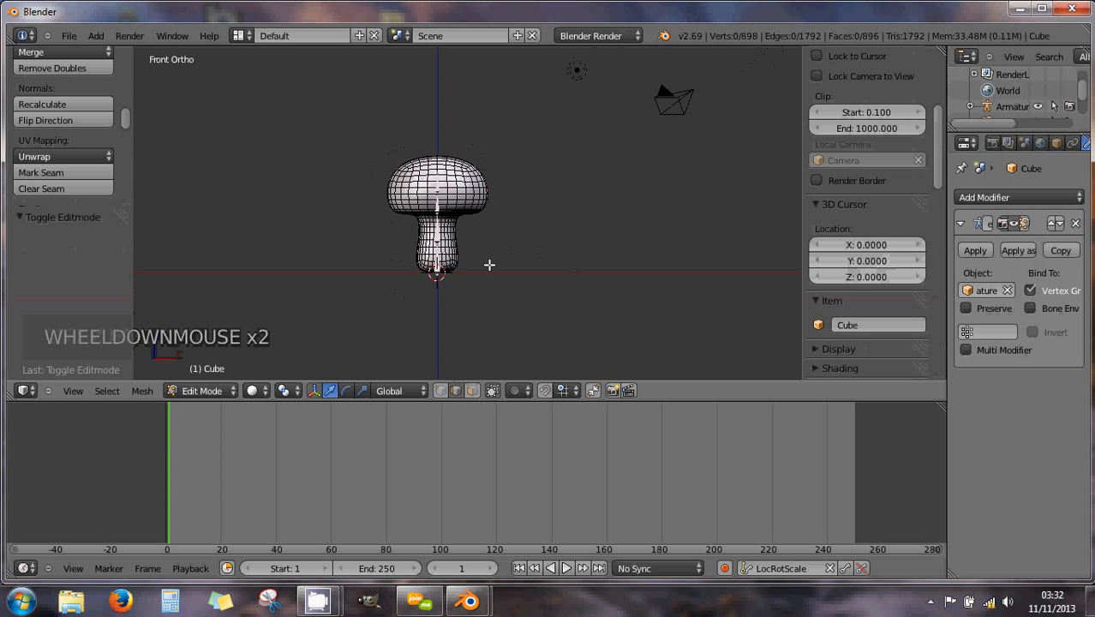
pyautogui.hotkey('shift', 'a')
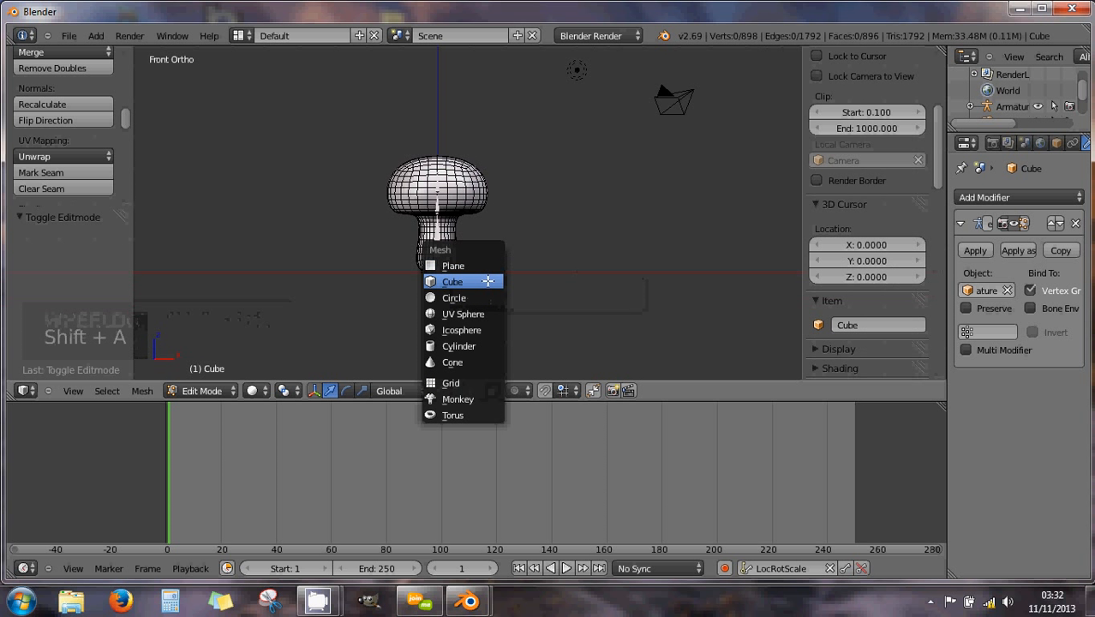
pyautogui.click(487, 281)
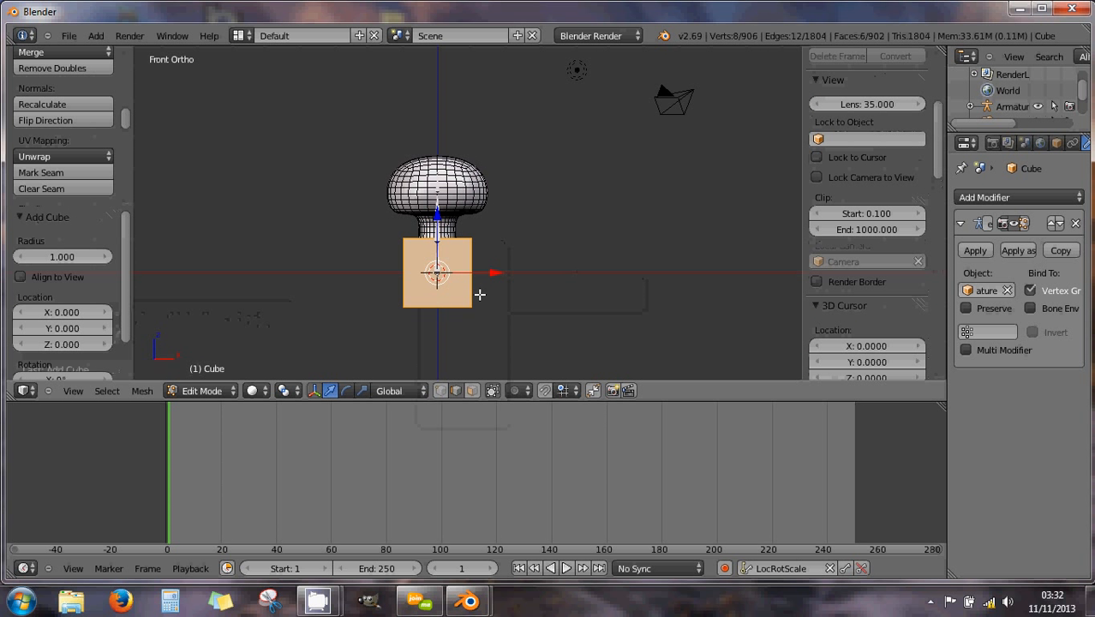
# - Show the mesh in wireframe and scale the cube by about 3.594, then by about 0.434 in X and Y only, to enclose the mushroom
pyautogui.press('z')
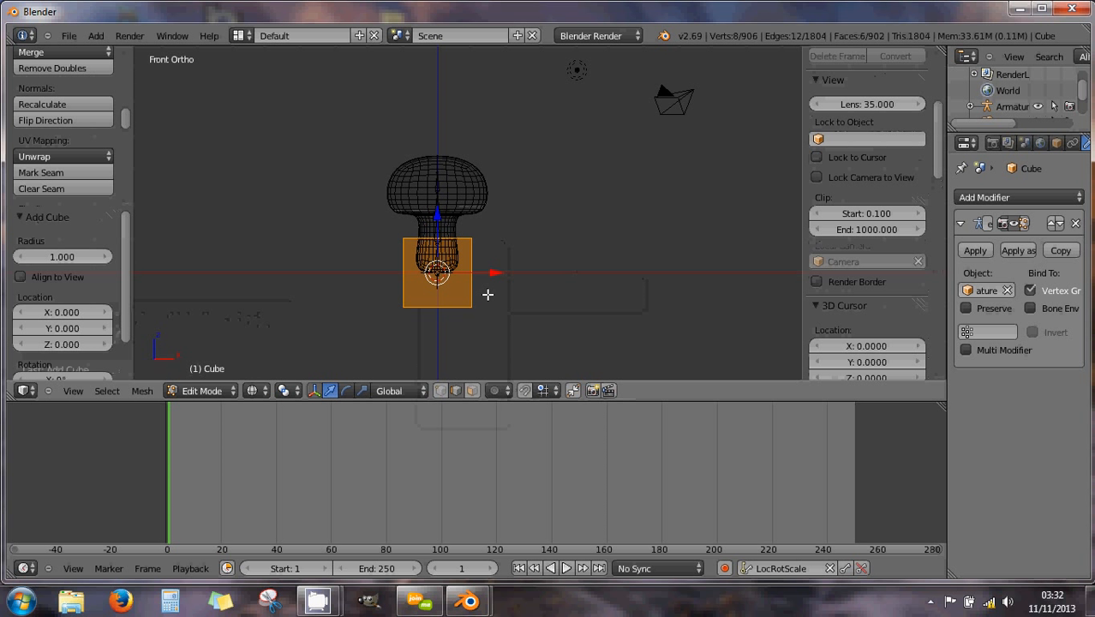
pyautogui.press('s')
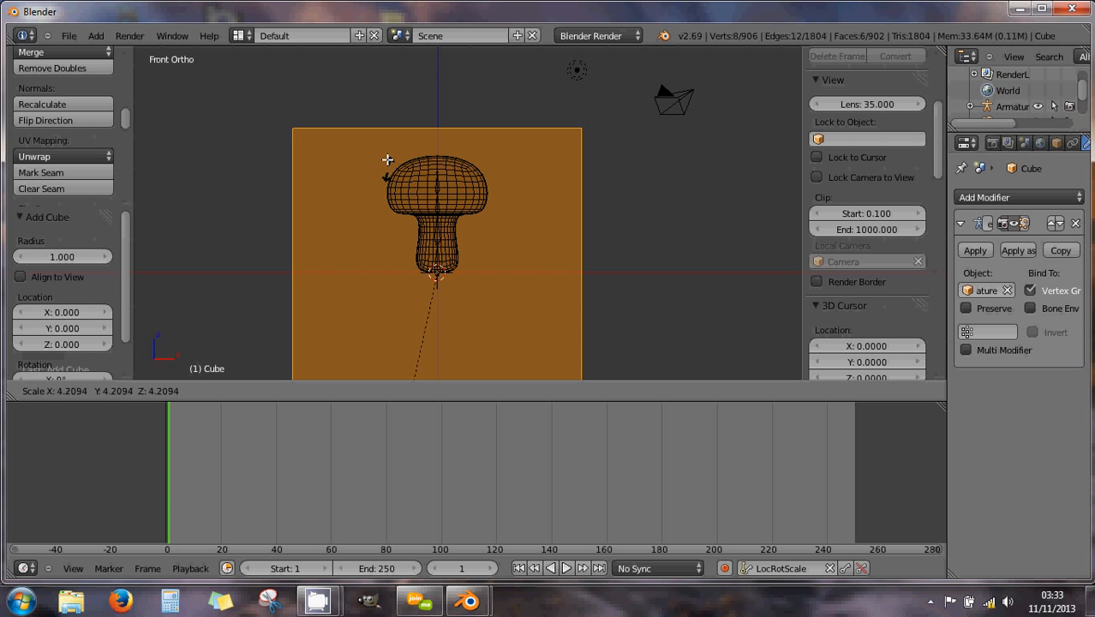
pyautogui.click(396, 135)
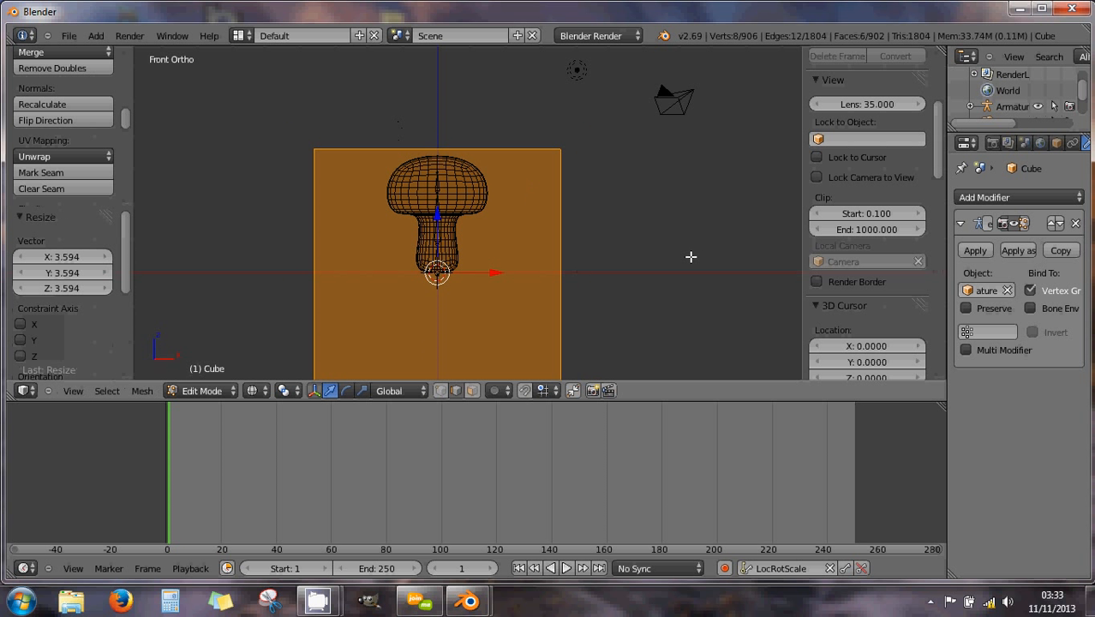
pyautogui.press('s')
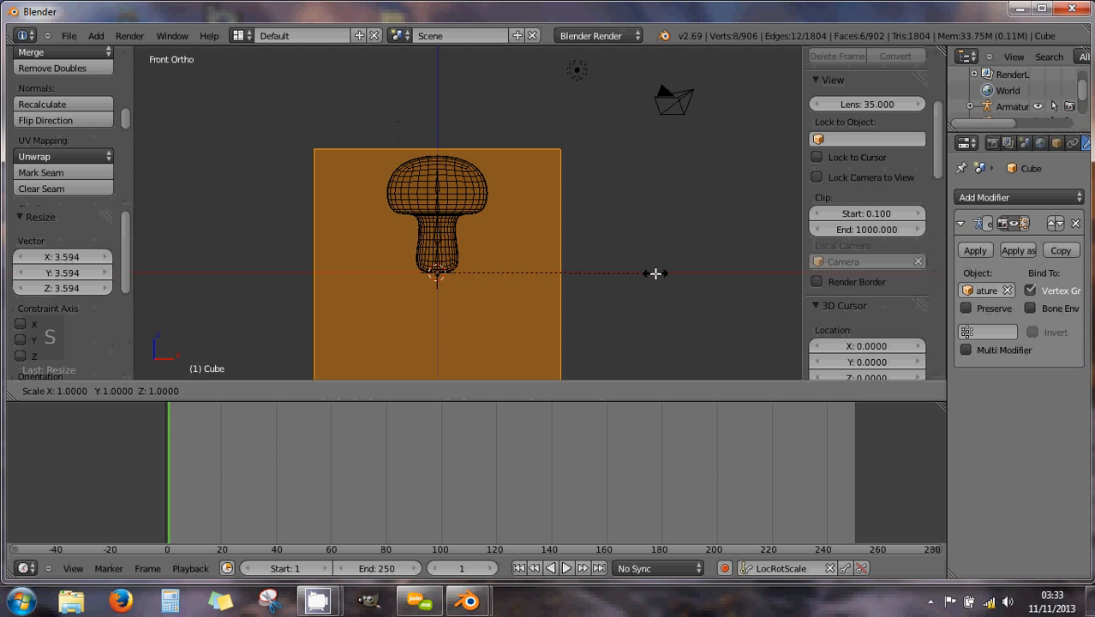
pyautogui.hotkey('shift', 'z')
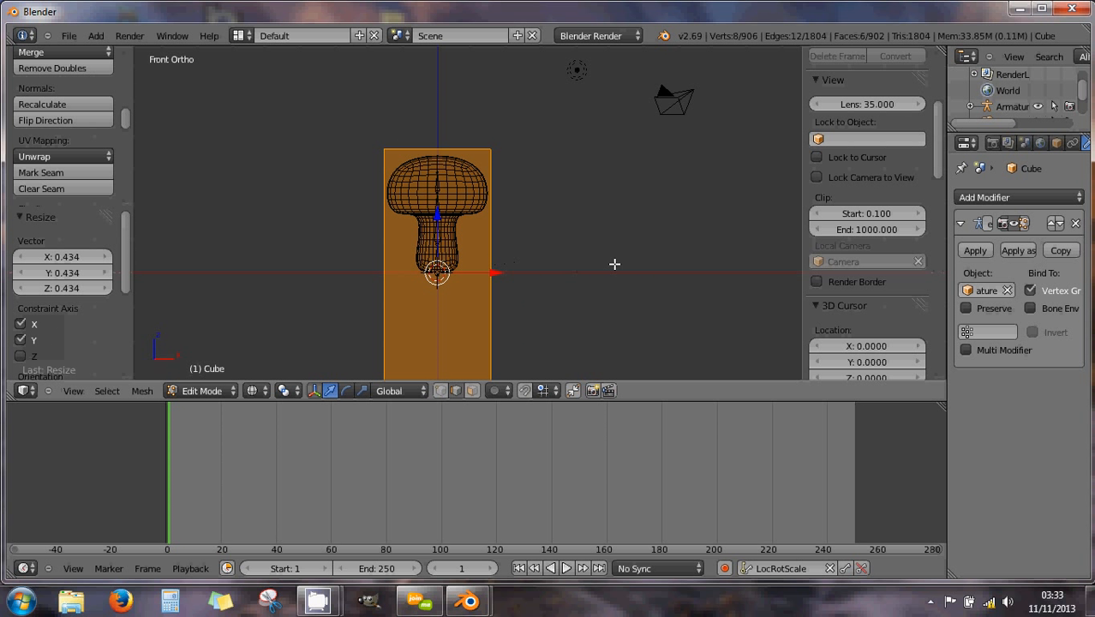
pyautogui.moveTo(613, 262)
pyautogui.mouseDown(button='middle')
pyautogui.moveTo(444, 261)
pyautogui.moveTo(614, 260)
pyautogui.mouseUp(button='middle')
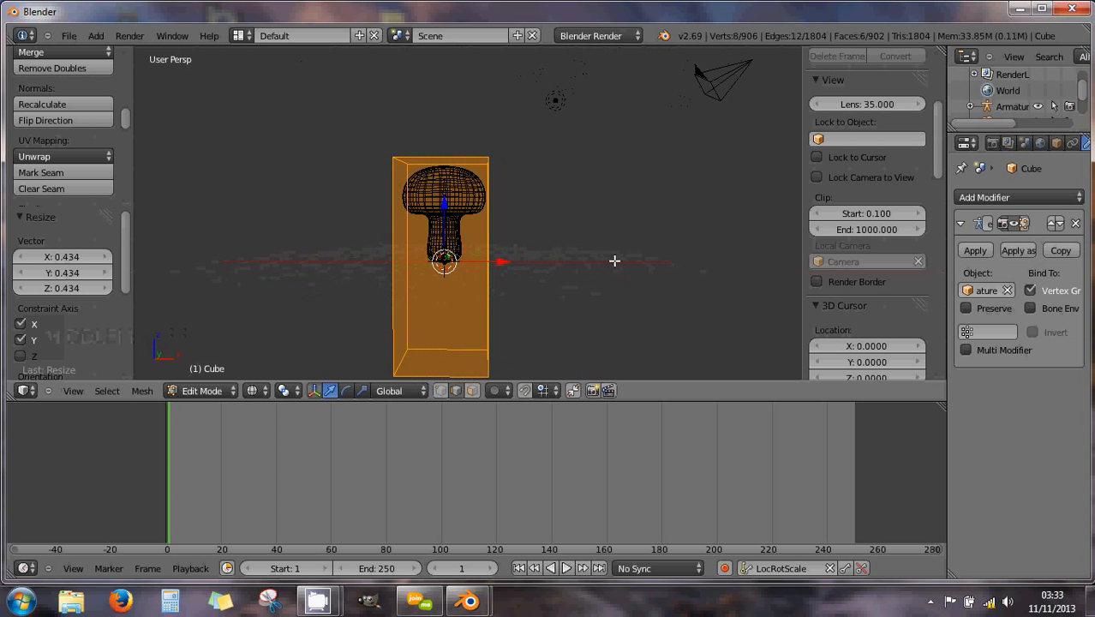
pyautogui.press('KP_1')
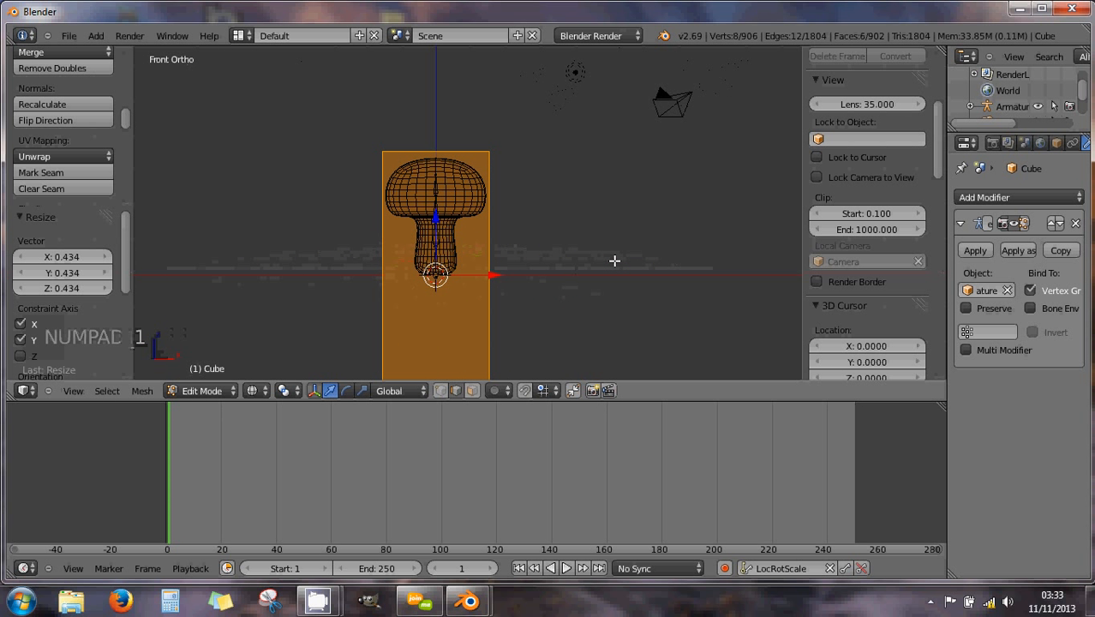
pyautogui.scroll(-2, 592, 258)
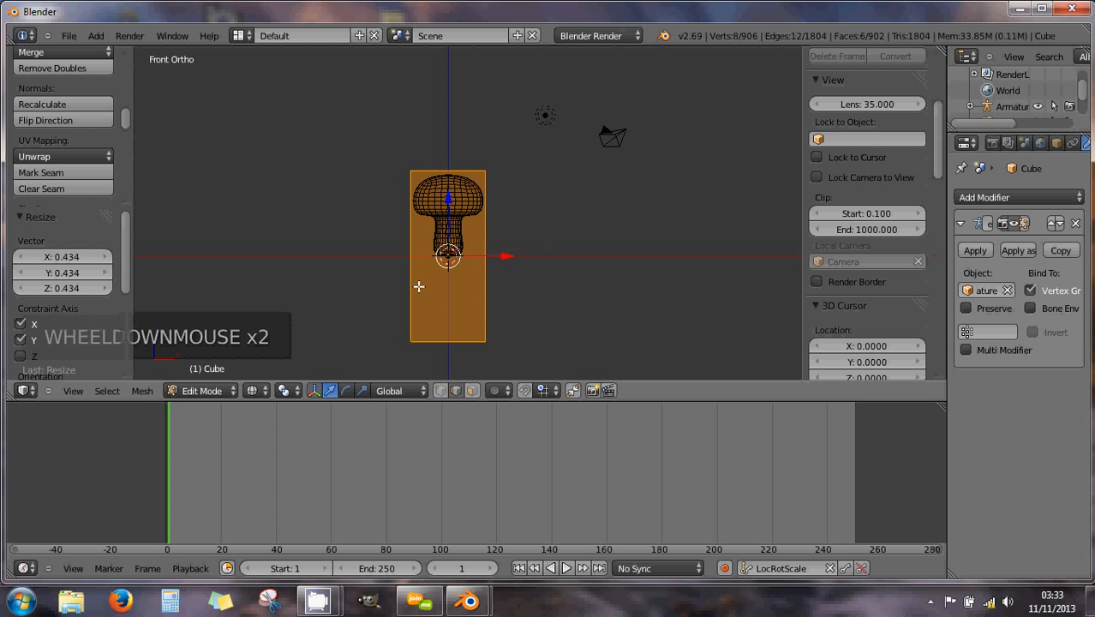
# - In face selection mode, duplicate the box's front face, offset the copy about 1.550 in X and -3.539 in Z, and scale it to 0
pyautogui.click(470, 391)
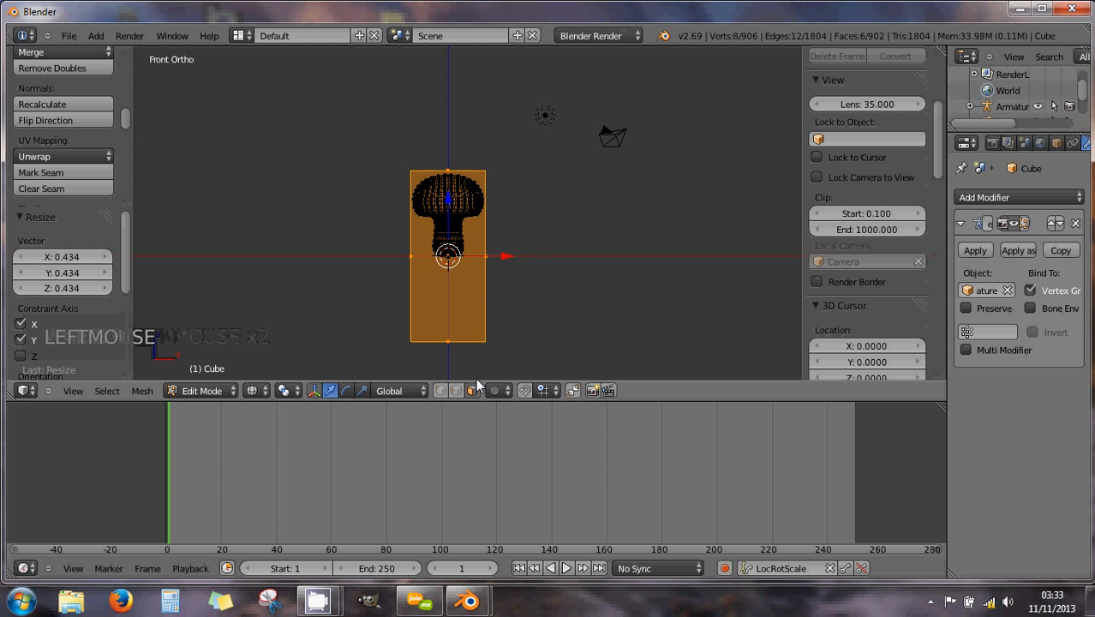
pyautogui.rightClick(451, 289)
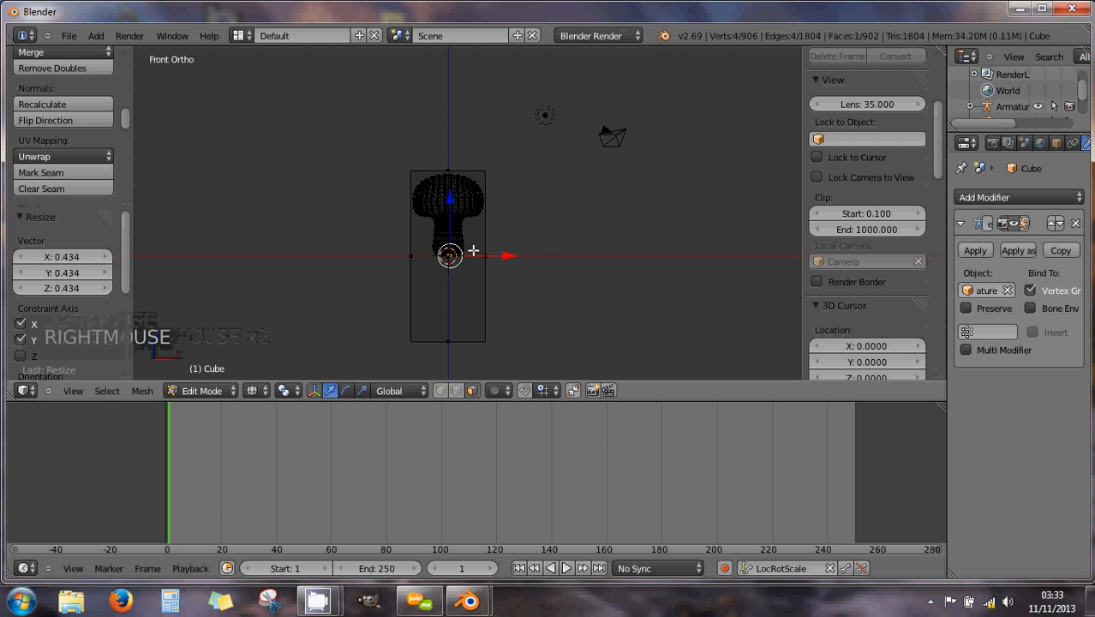
pyautogui.scroll(2, 476, 265)
pyautogui.scroll(-2, 474, 274)
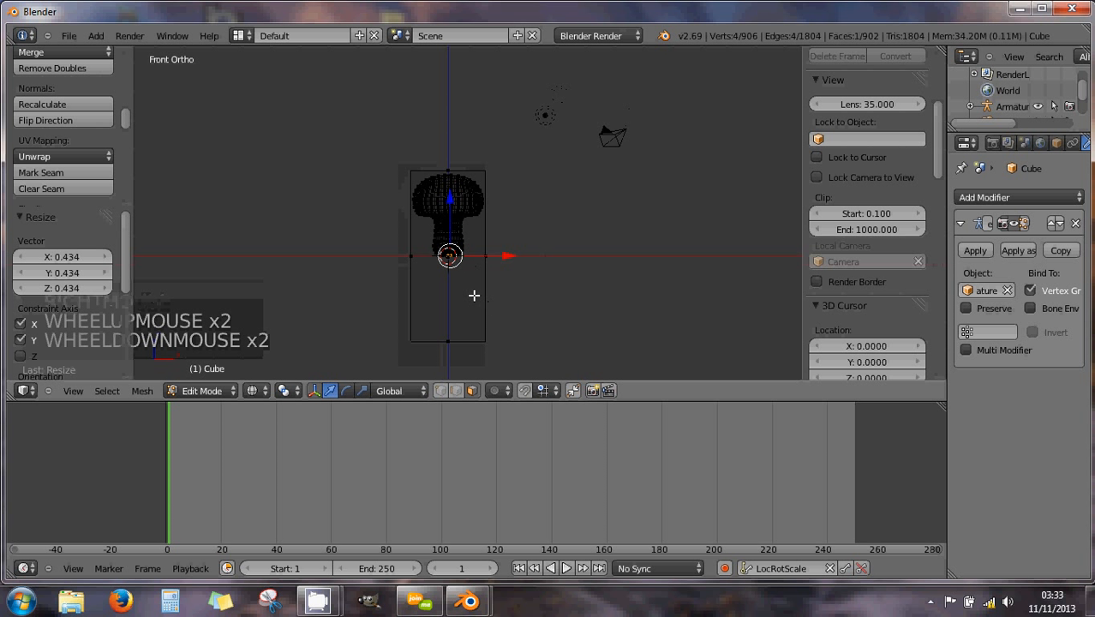
pyautogui.moveTo(464, 293)
pyautogui.mouseDown(button='middle')
pyautogui.moveTo(384, 292)
pyautogui.moveTo(462, 273)
pyautogui.mouseUp(button='middle')
pyautogui.rightClick(426, 257)
pyautogui.press('KP_1')
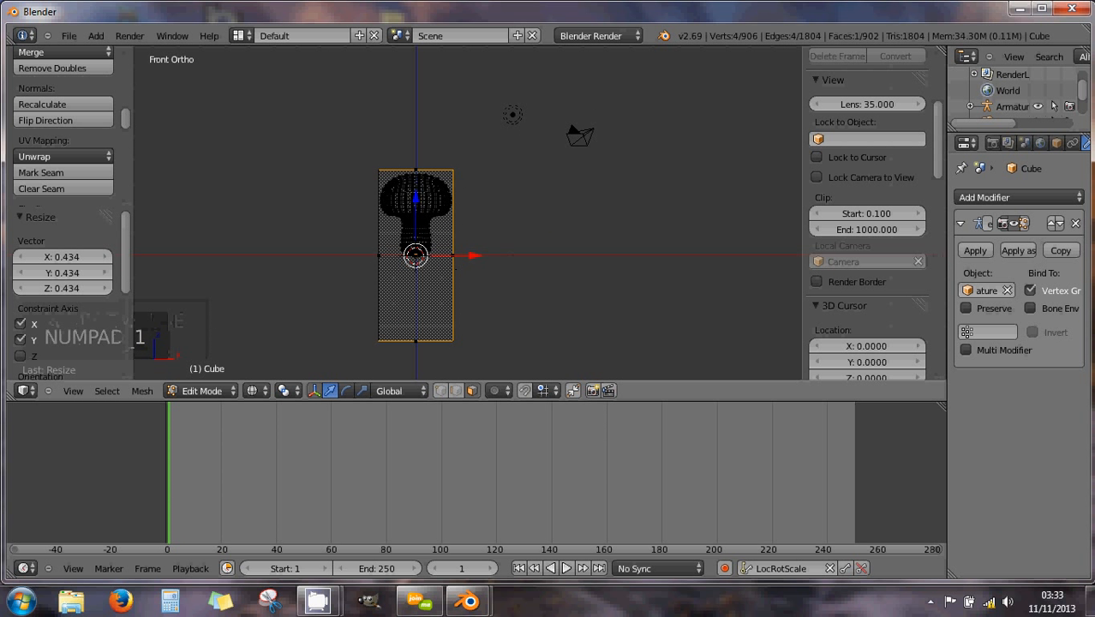
pyautogui.hotkey('shift', 'd')
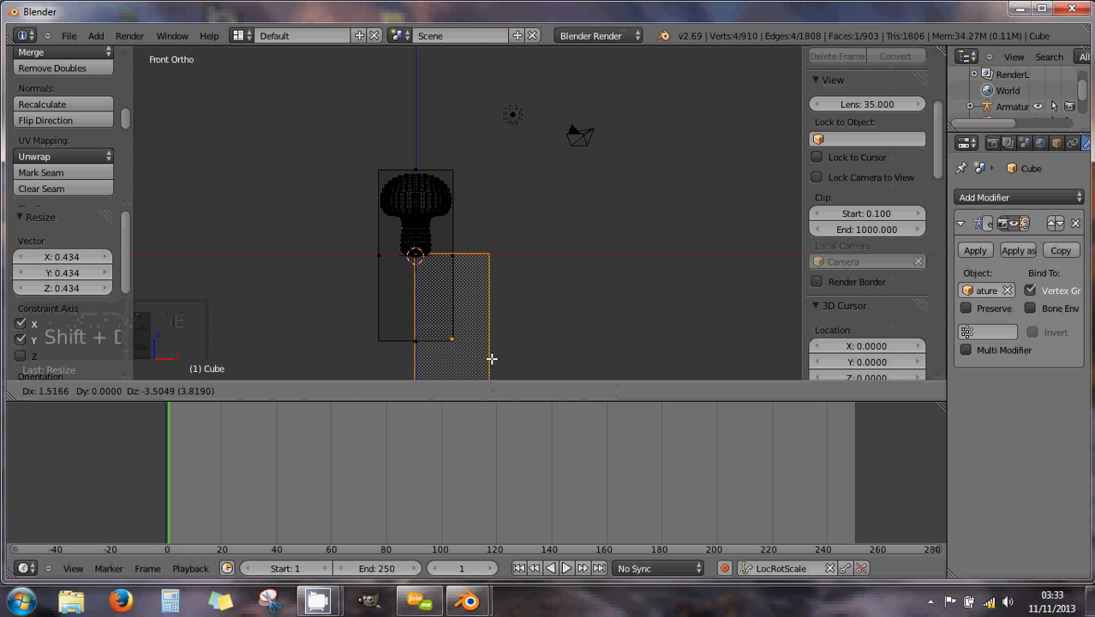
pyautogui.click(493, 360)
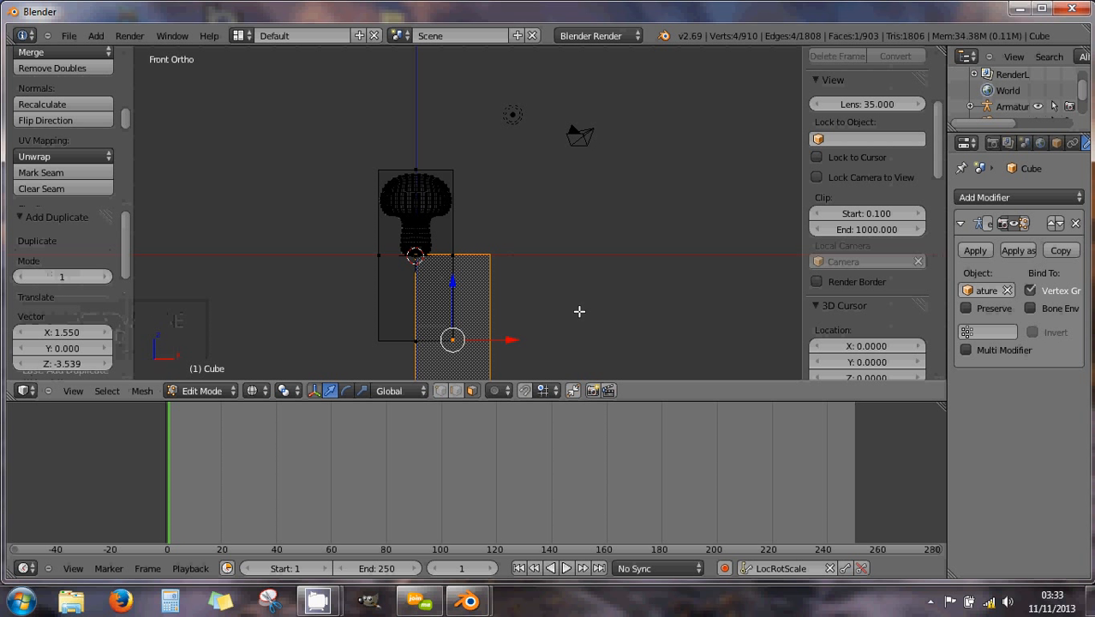
pyautogui.press('s')
pyautogui.press('0')
pyautogui.press('Return')
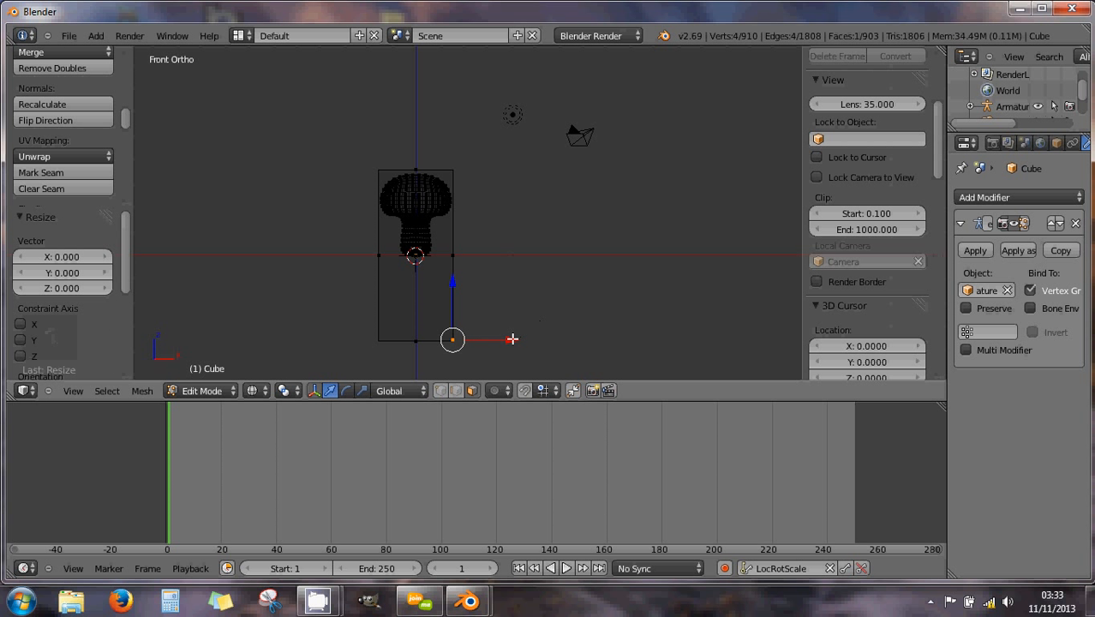
# - Duplicate the collapsed face about -3.101 along X, then duplicate that copy about 3.134 in X and 7.145 in Z to the opposite upper corner
pyautogui.hotkey('shift', 'd')
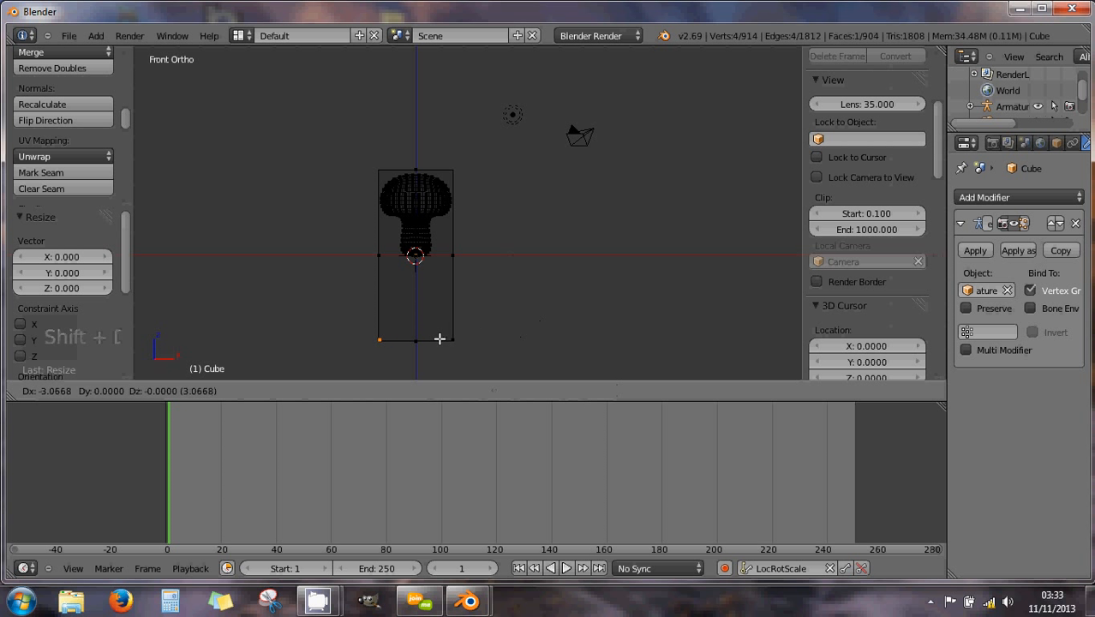
pyautogui.click(438, 338)
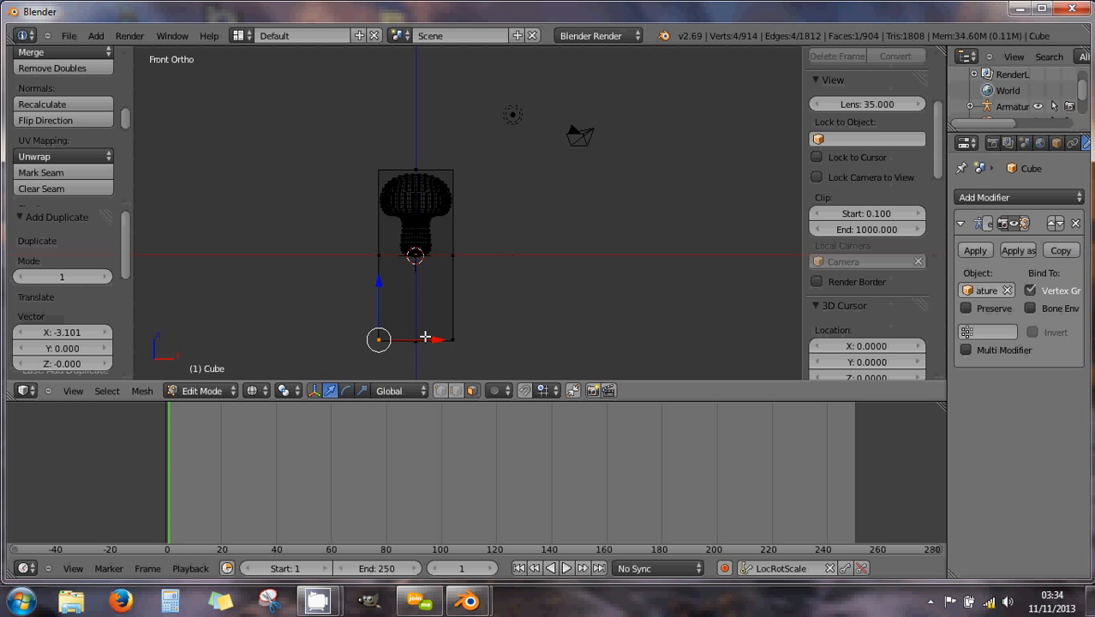
pyautogui.hotkey('shift', 'd')
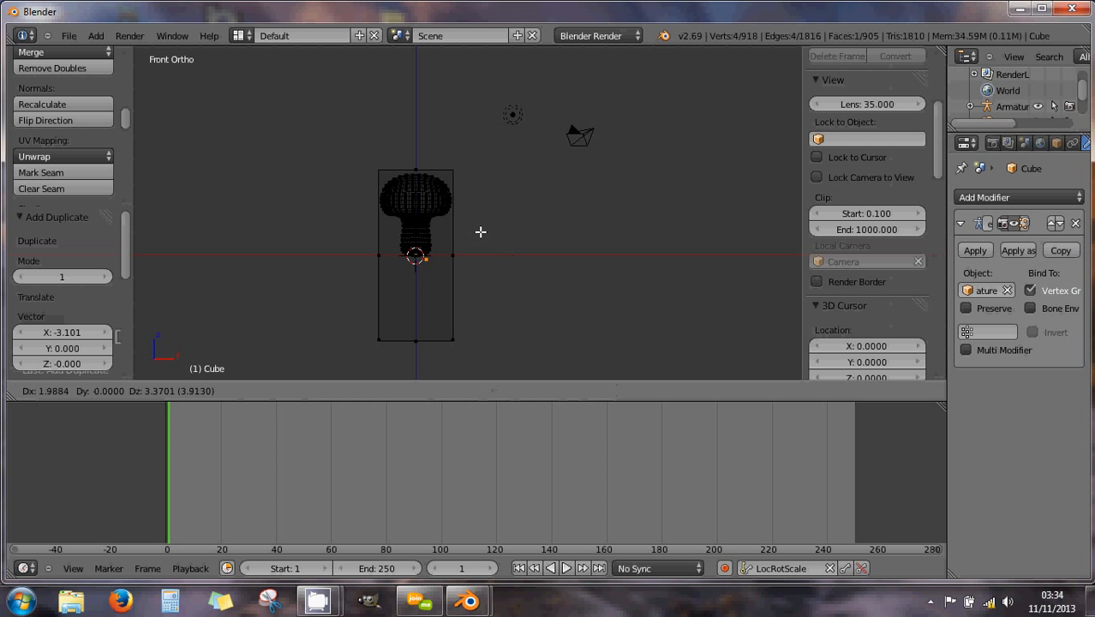
pyautogui.click(499, 166)
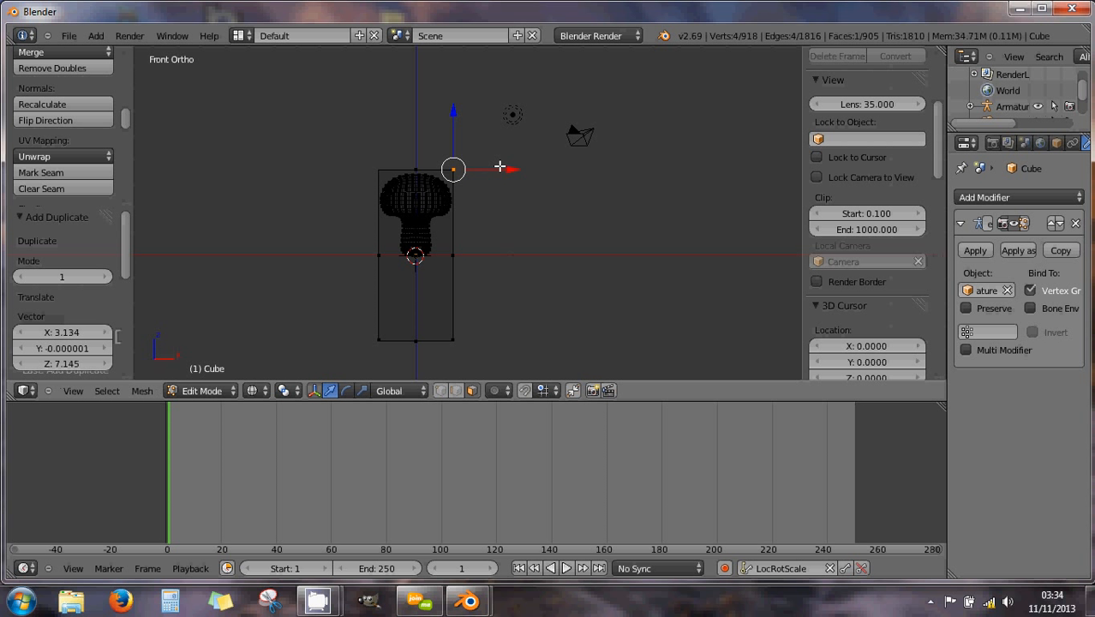
# - In the right view, move the upper collapsed face about 3.134 along Y to the box's rear corner
pyautogui.press('KP_3')
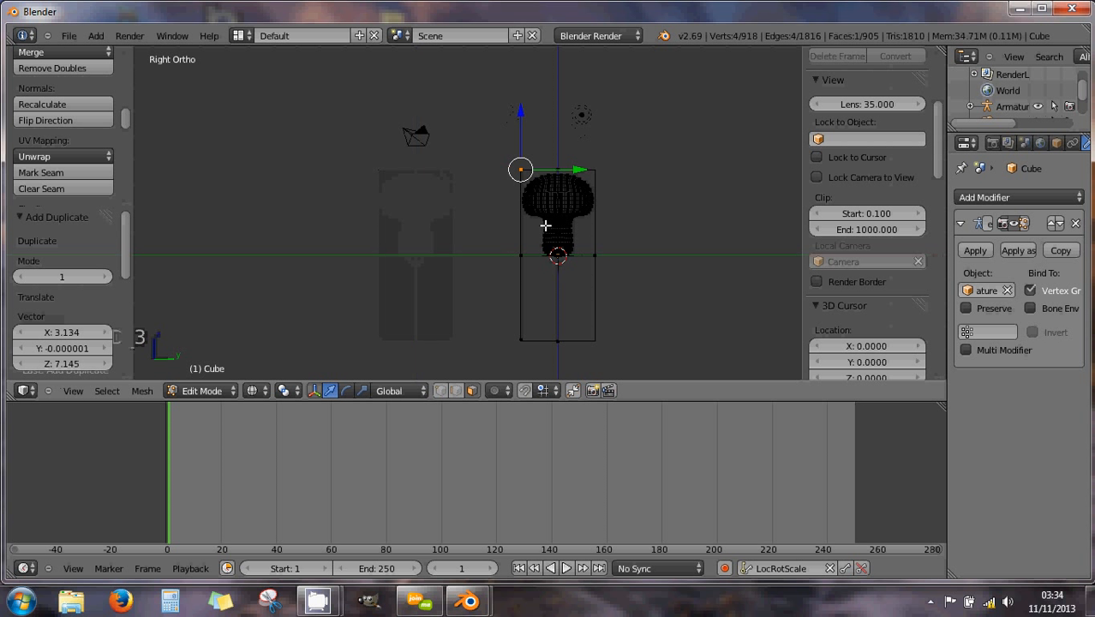
pyautogui.moveTo(580, 169); pyautogui.dragTo(655, 169)
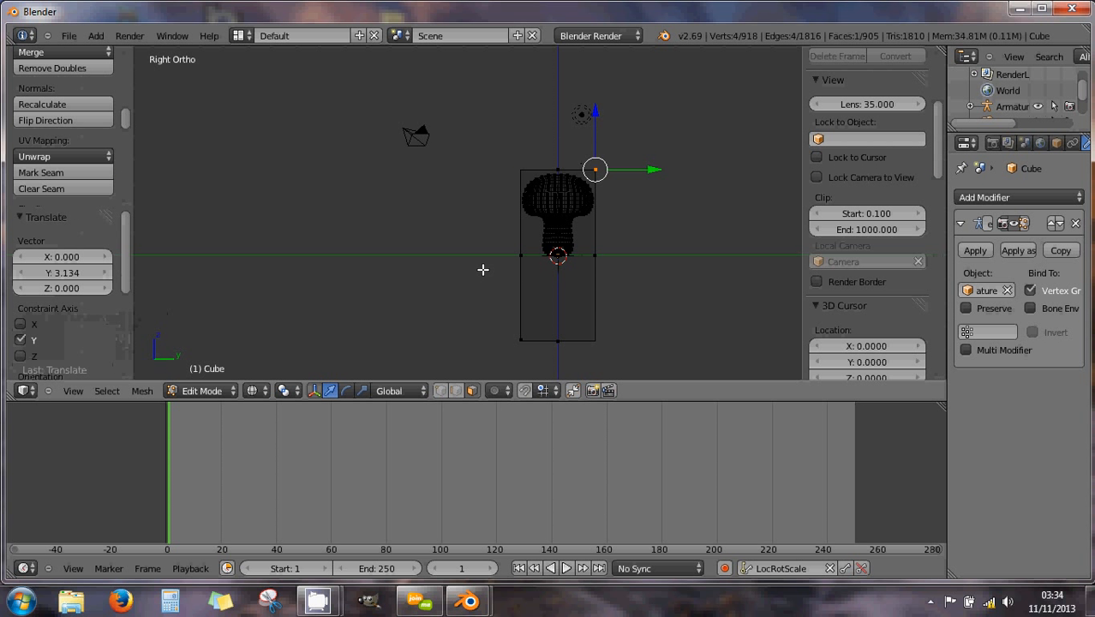
pyautogui.moveTo(464, 270); pyautogui.dragTo(512, 272, button='middle')
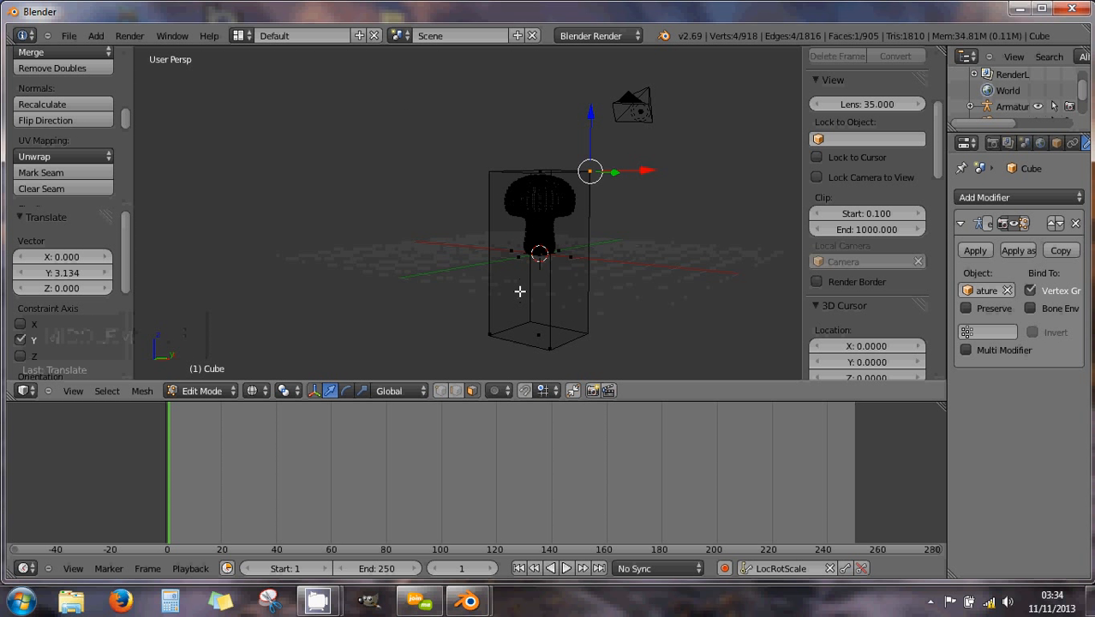
# - Delete the vertices of the box around the mushroom, keeping the collapsed corner faces
pyautogui.press('a')
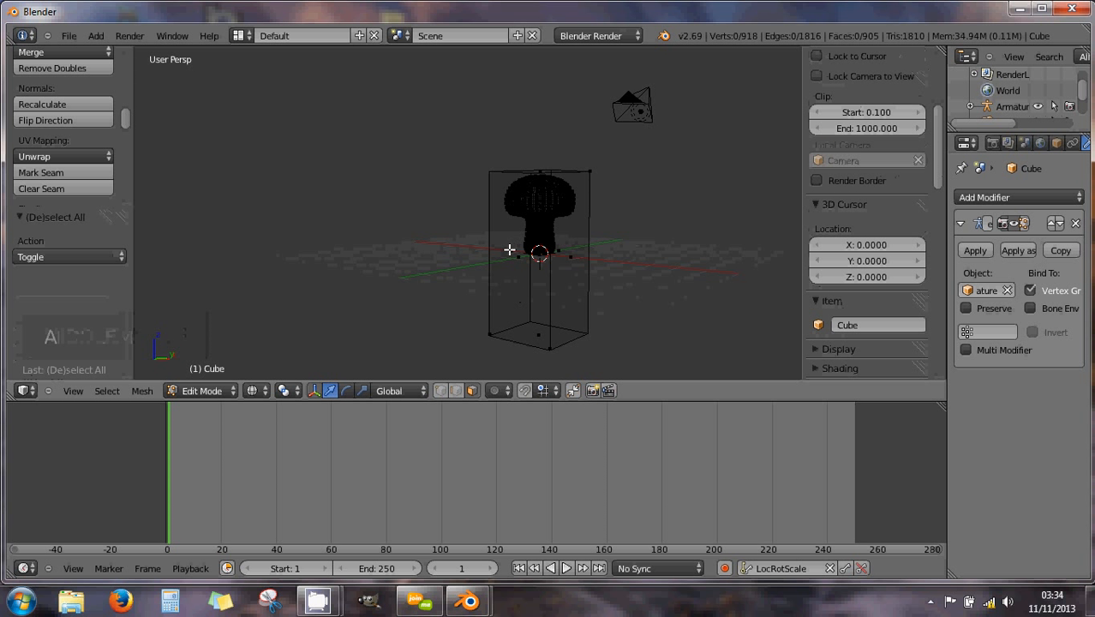
pyautogui.press('l')
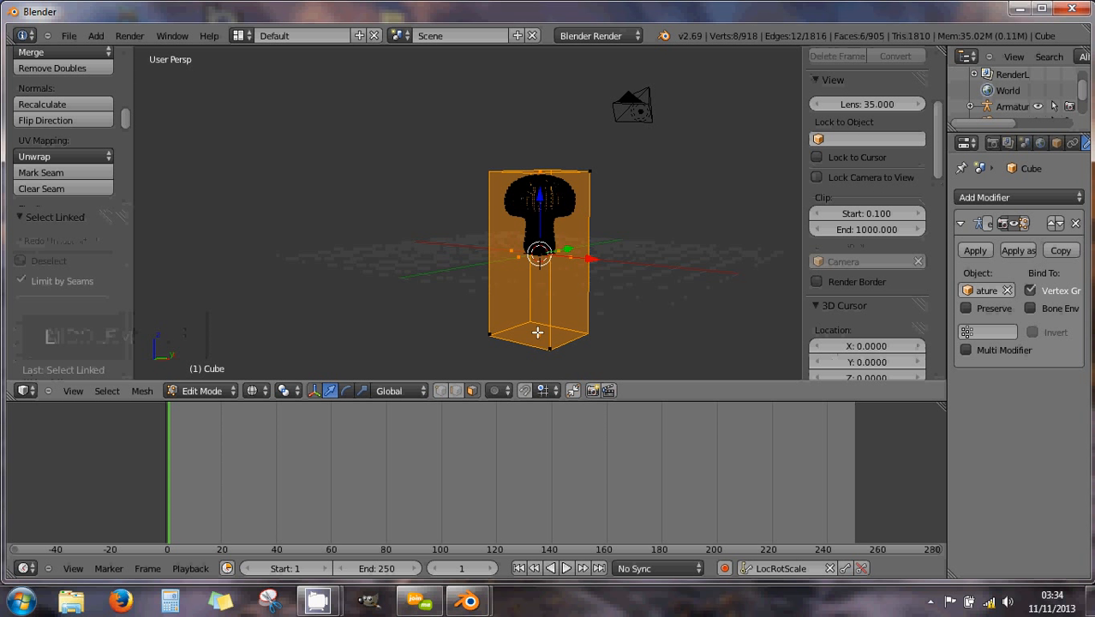
pyautogui.press('x')
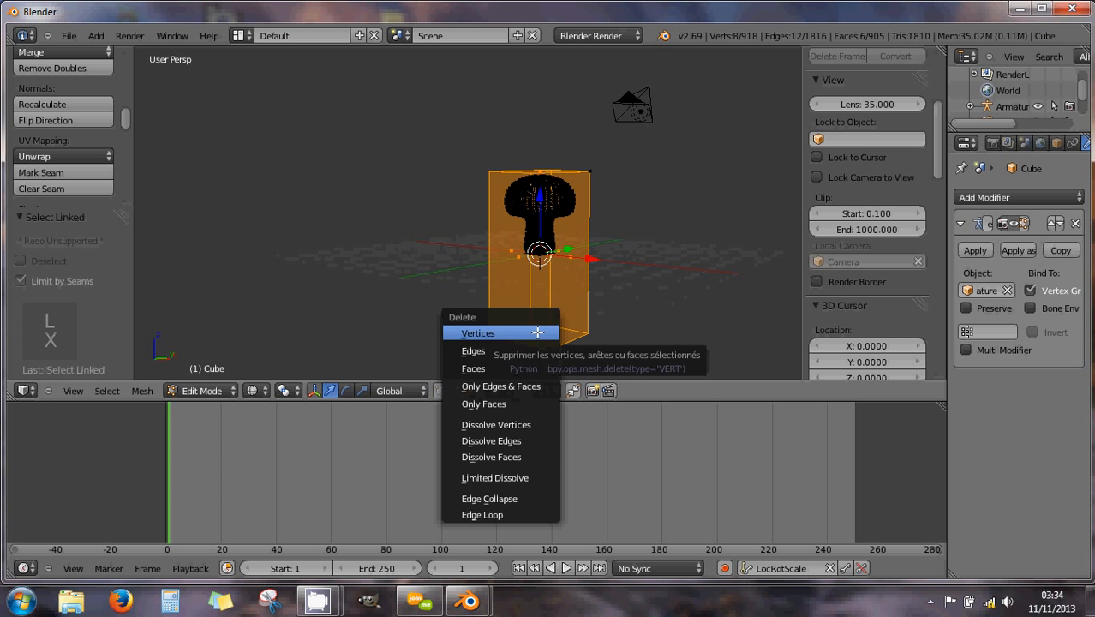
pyautogui.click(537, 333)
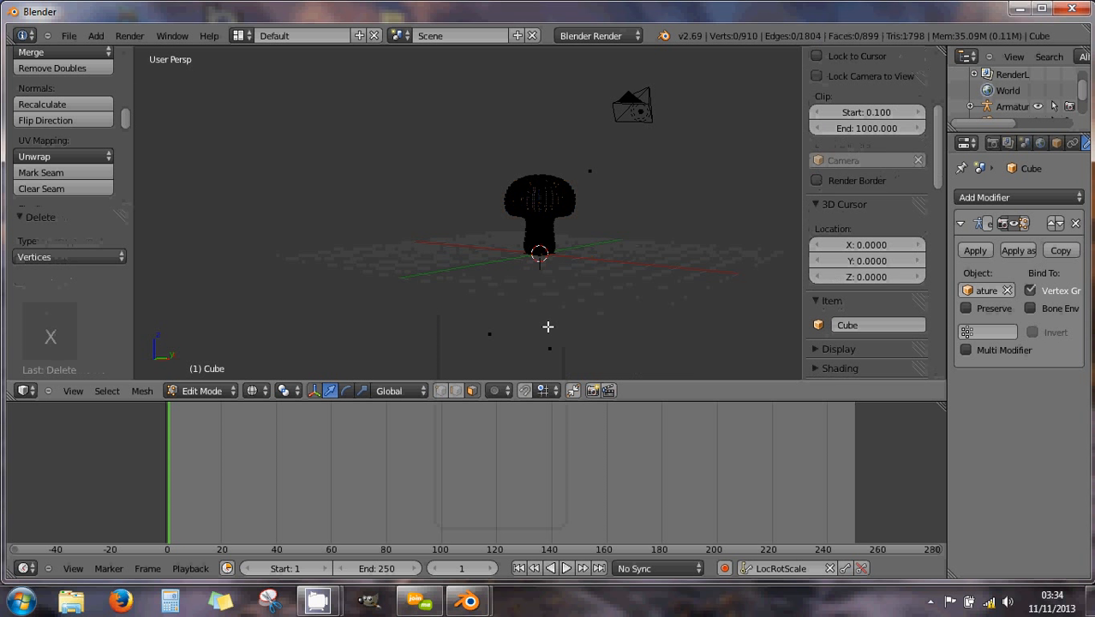
pyautogui.middleClick(554, 349)
pyautogui.moveTo(554, 349); pyautogui.dragTo(605, 209, button='middle')
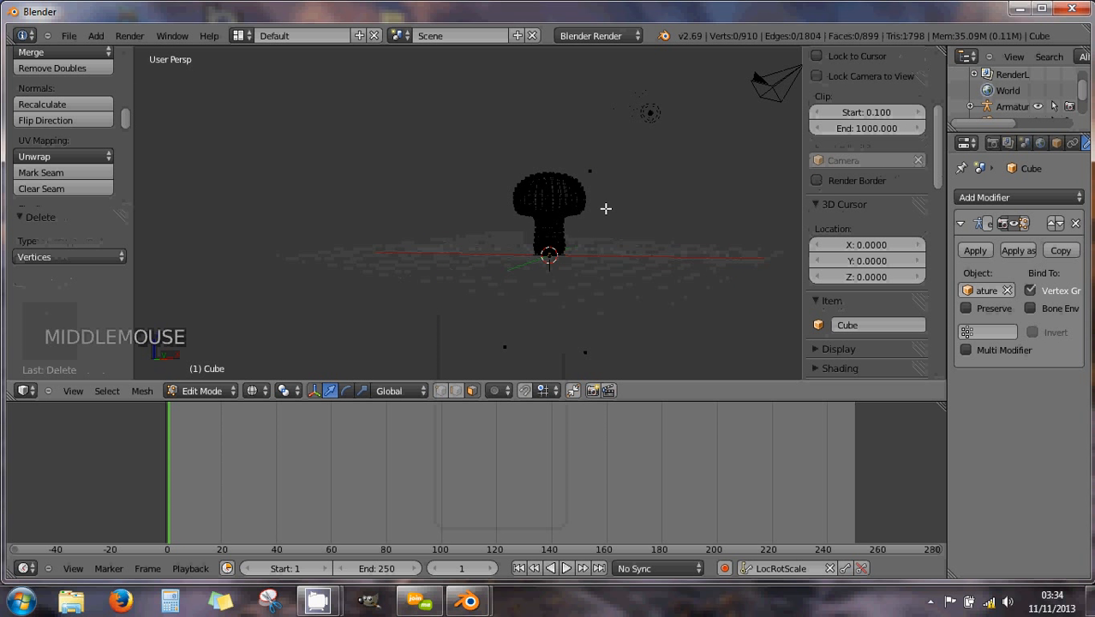
# - In vertex selection mode, connect one lower corner point to the diagonally opposite upper corner point with an edge
pyautogui.click(439, 390)
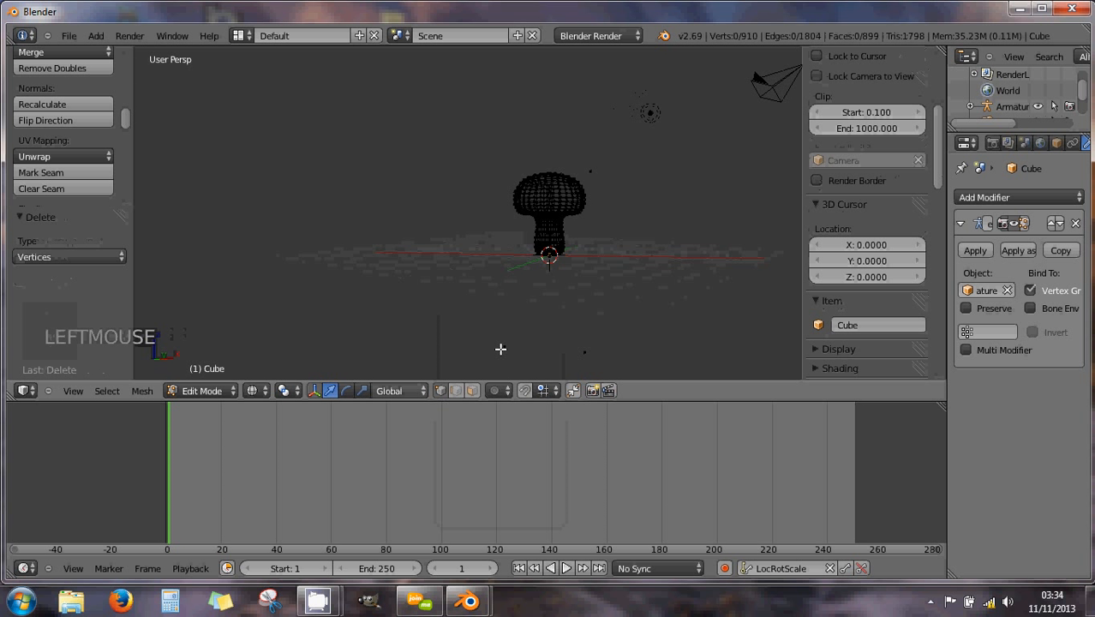
pyautogui.rightClick(503, 346)
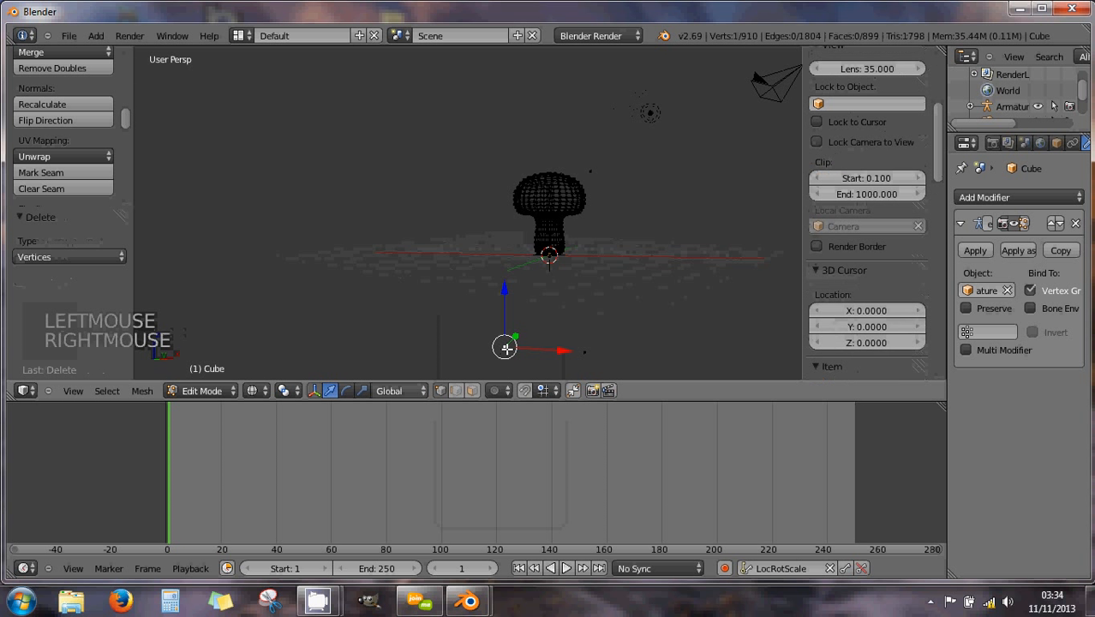
pyautogui.keyDown('shift'); pyautogui.rightClick(592, 169); pyautogui.keyUp('shift')
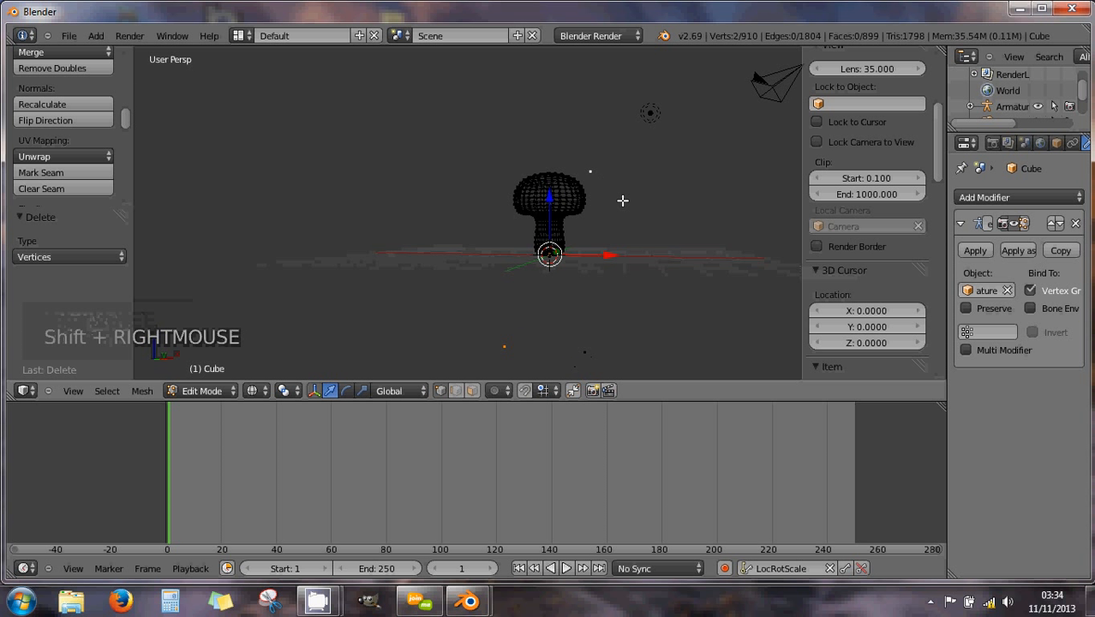
pyautogui.press('f')
pyautogui.moveTo(610, 211); pyautogui.dragTo(558, 220, button='middle')
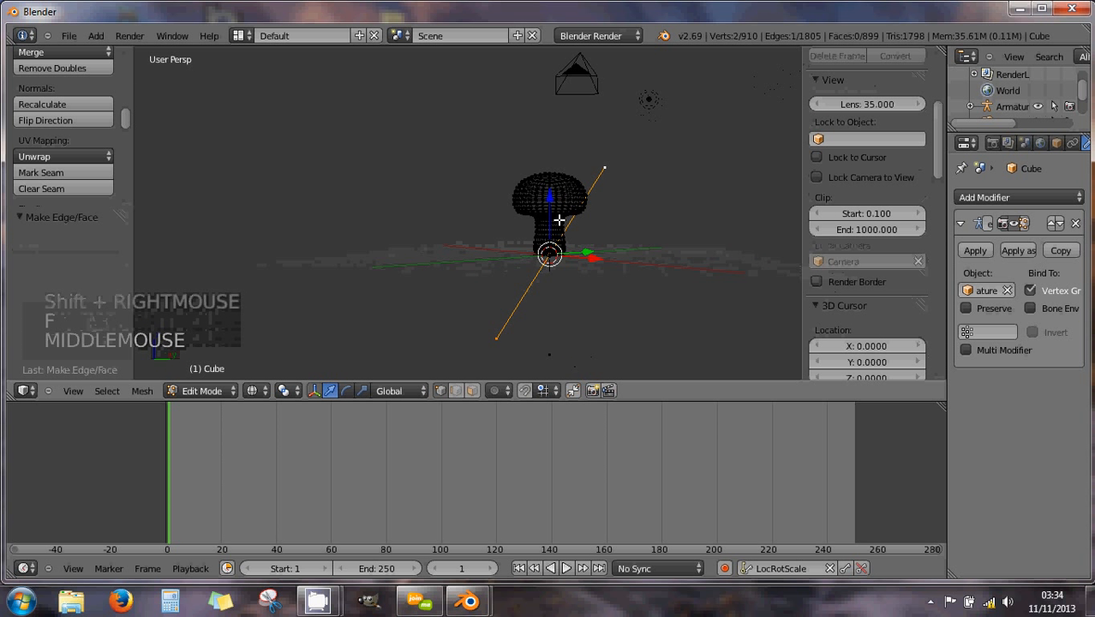
# - Connect the two lower corner points with an edge
pyautogui.rightClick(492, 339)
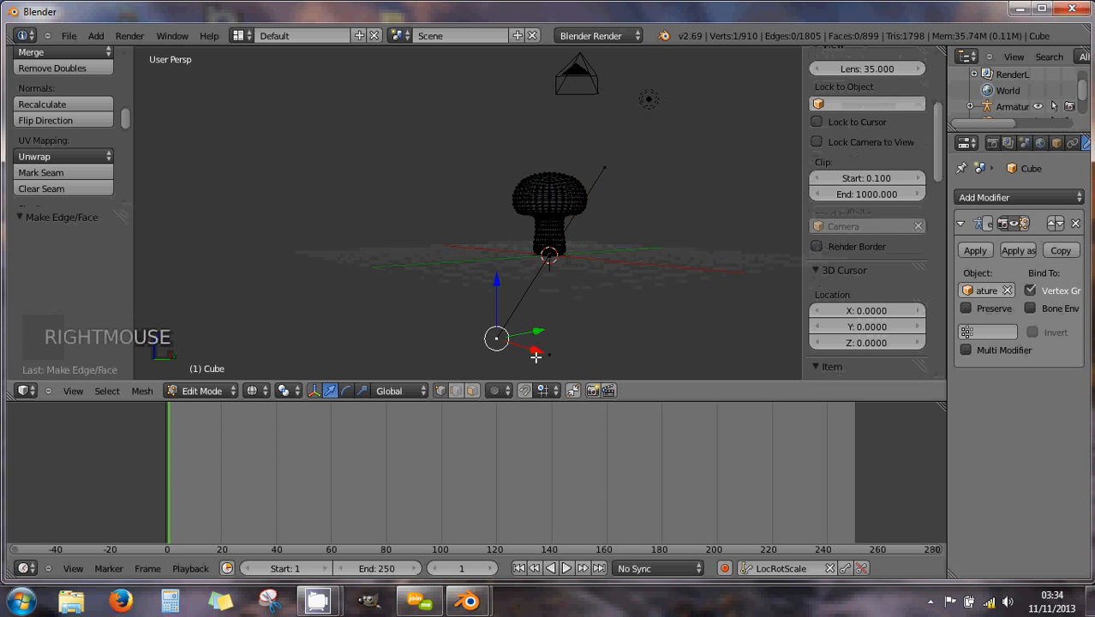
pyautogui.keyDown('shift'); pyautogui.rightClick(549, 353); pyautogui.keyUp('shift')
pyautogui.press('f')
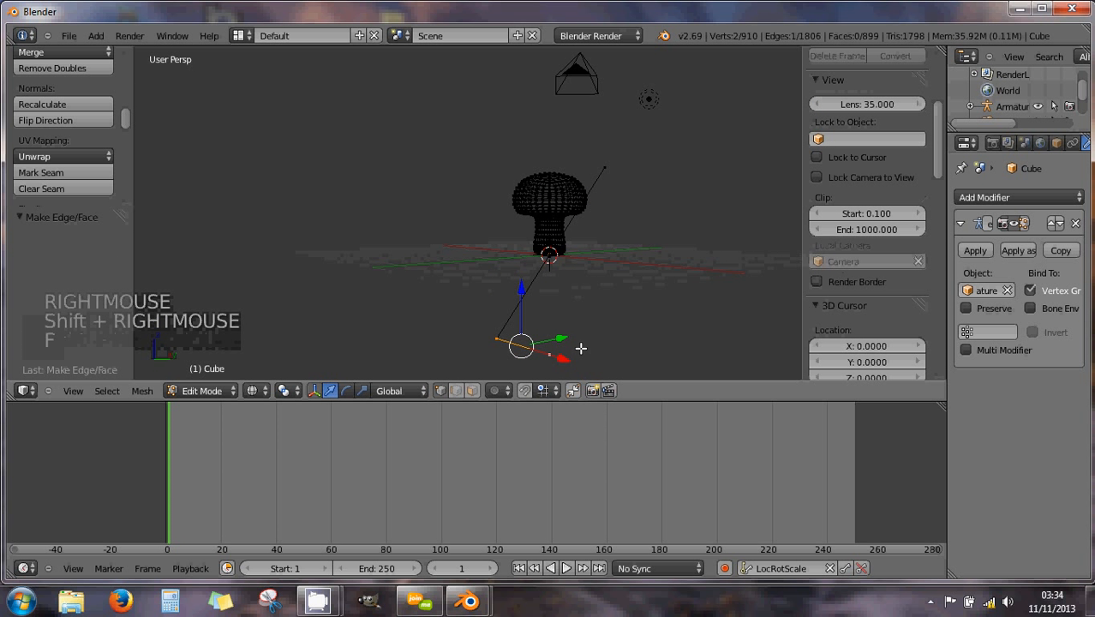
pyautogui.moveTo(433, 319); pyautogui.dragTo(549, 336, button='middle')
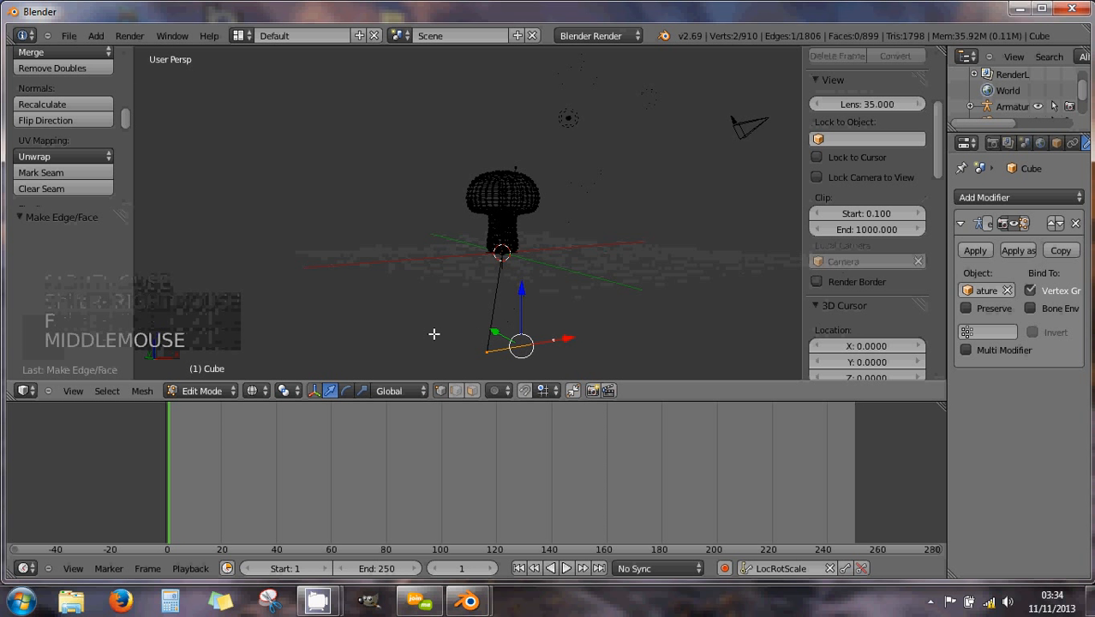
pyautogui.moveTo(396, 312); pyautogui.dragTo(481, 305, button='middle')
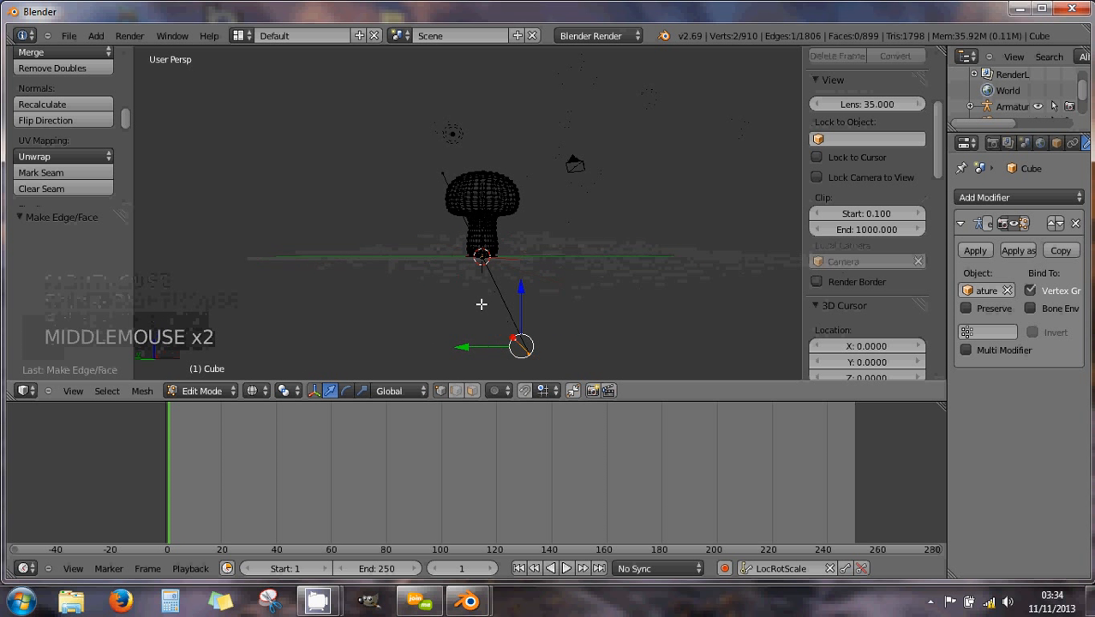
# - Return to Object Mode and examine the box enclosing the mushroom mesh in Bounding Box shading
pyautogui.click(196, 392)
pyautogui.click(196, 376)
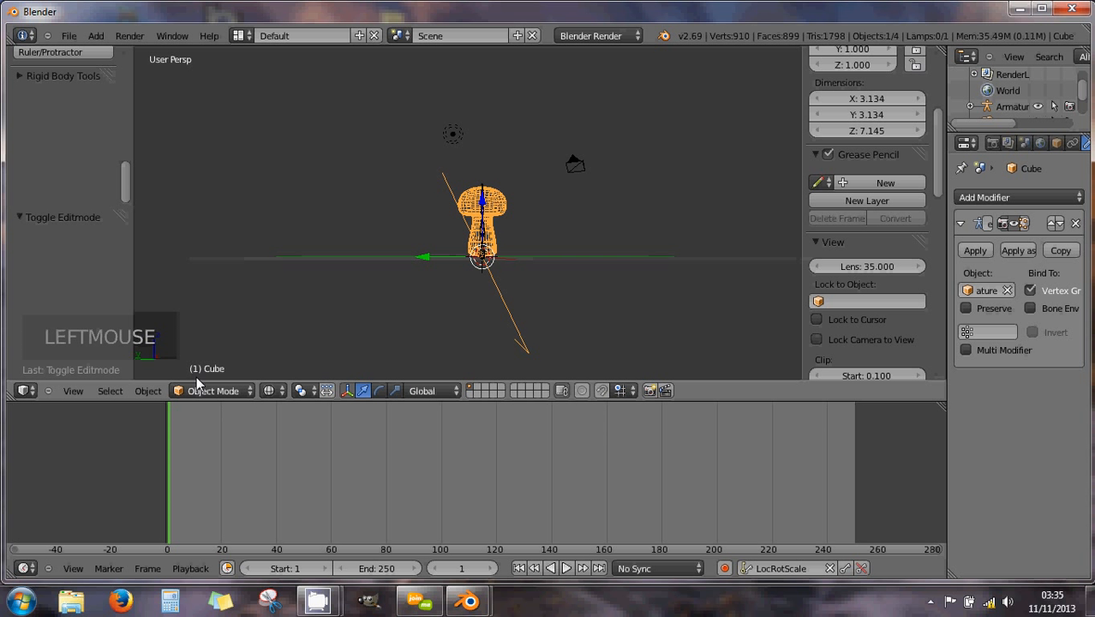
pyautogui.click(273, 390)
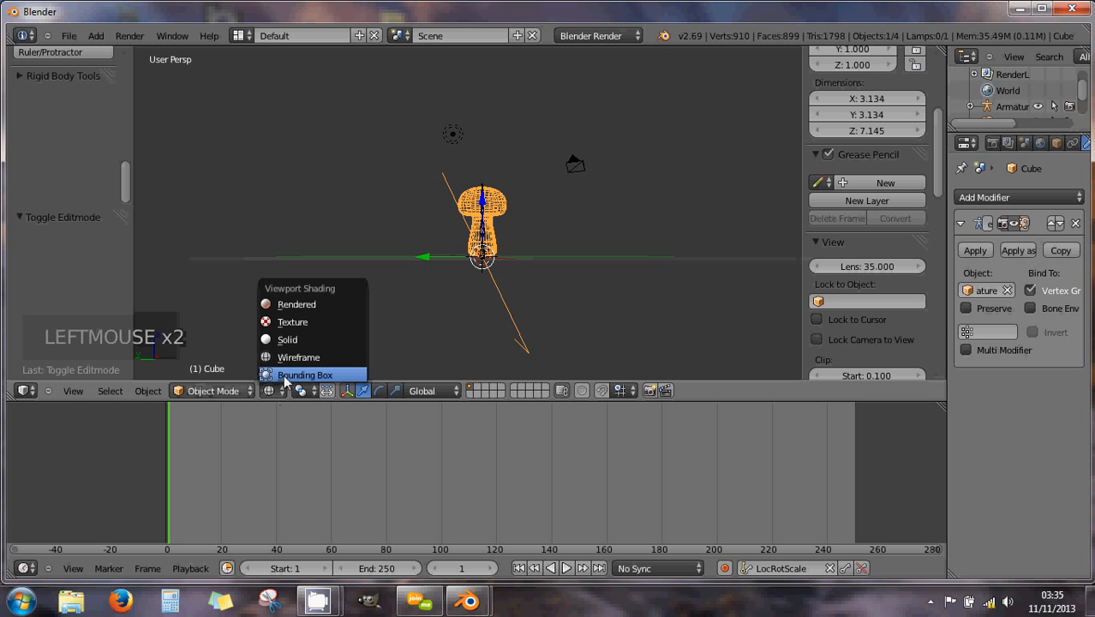
pyautogui.click(285, 377)
pyautogui.moveTo(353, 330)
pyautogui.mouseDown(button='middle')
pyautogui.moveTo(347, 305)
pyautogui.moveTo(615, 319)
pyautogui.moveTo(475, 316)
pyautogui.moveTo(551, 339)
pyautogui.mouseUp(button='middle')
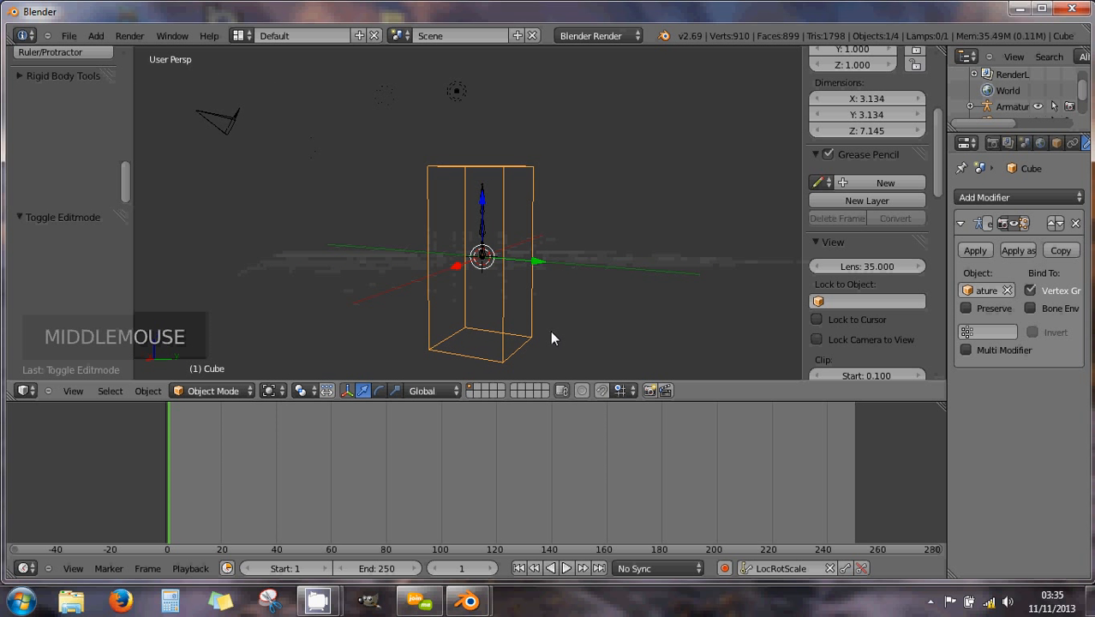
pyautogui.moveTo(471, 334); pyautogui.dragTo(507, 327, button='middle')
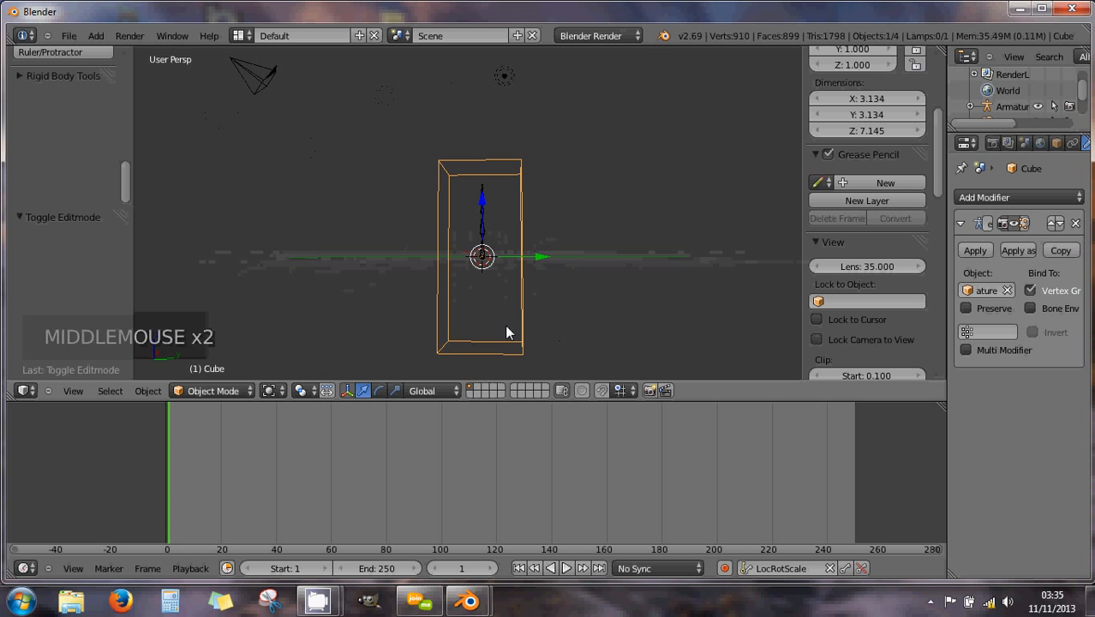
# - Show the mushroom in the front view with Solid shading
pyautogui.press('KP_1')
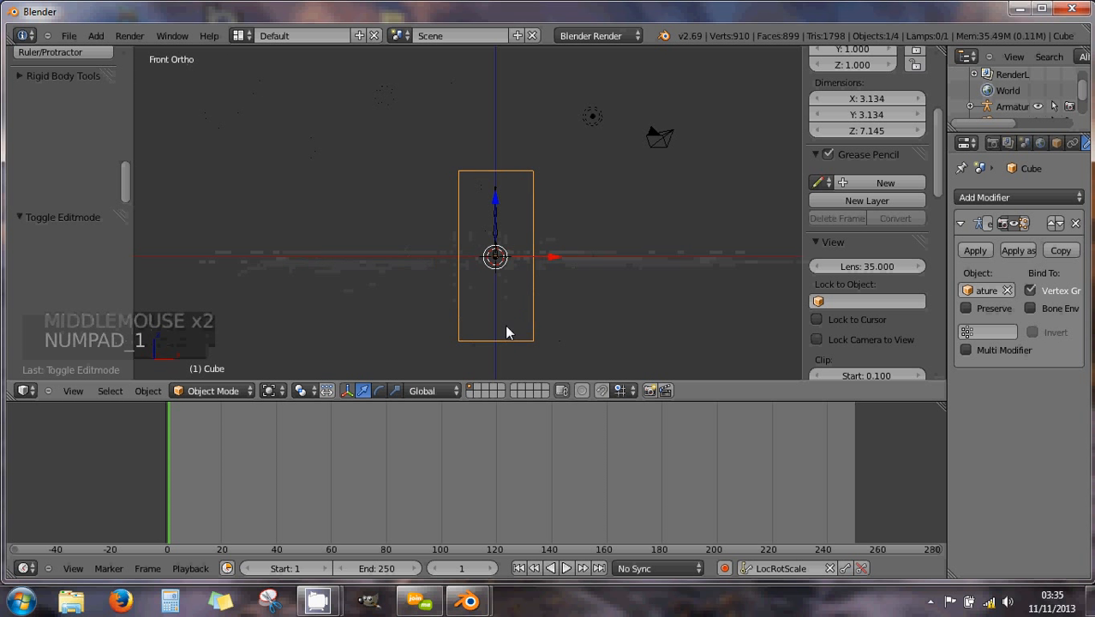
pyautogui.scroll(1, 549, 301)
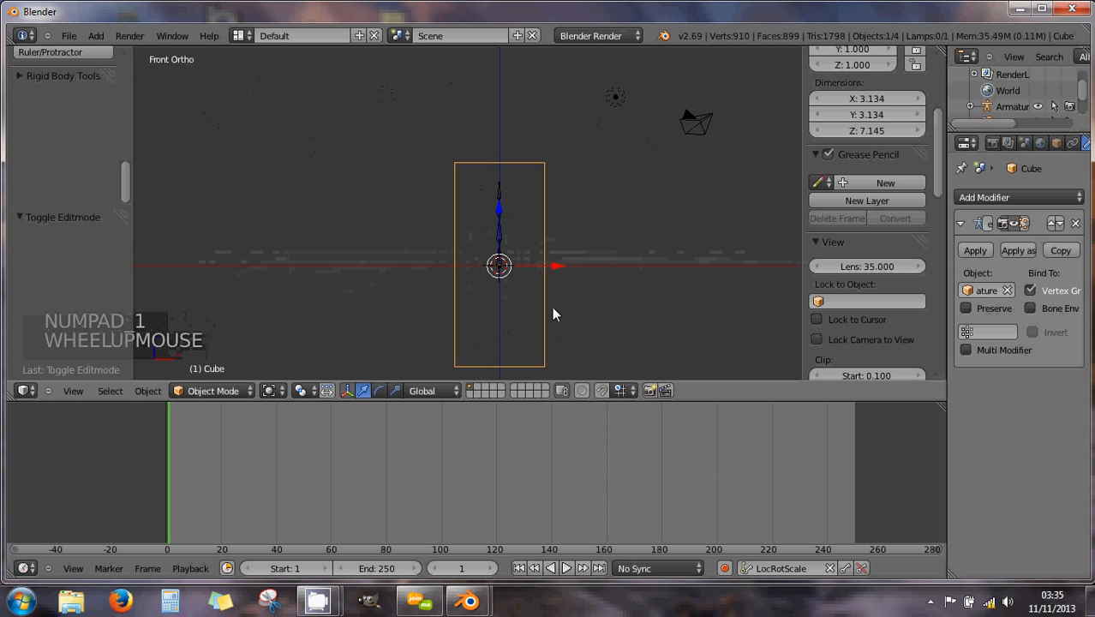
pyautogui.click(269, 391)
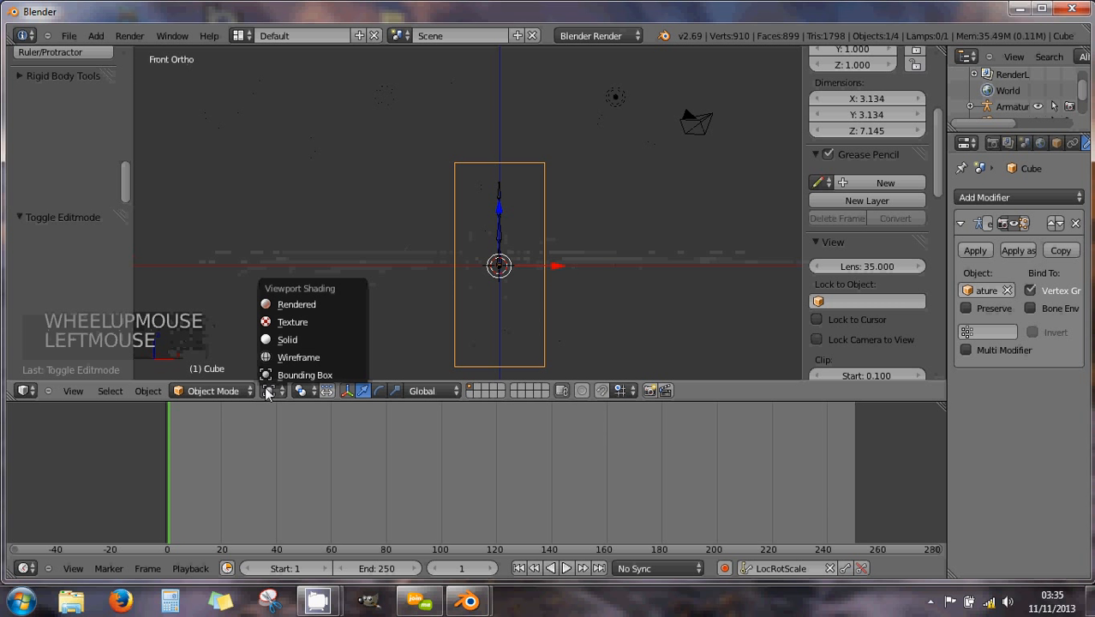
pyautogui.click(279, 339)
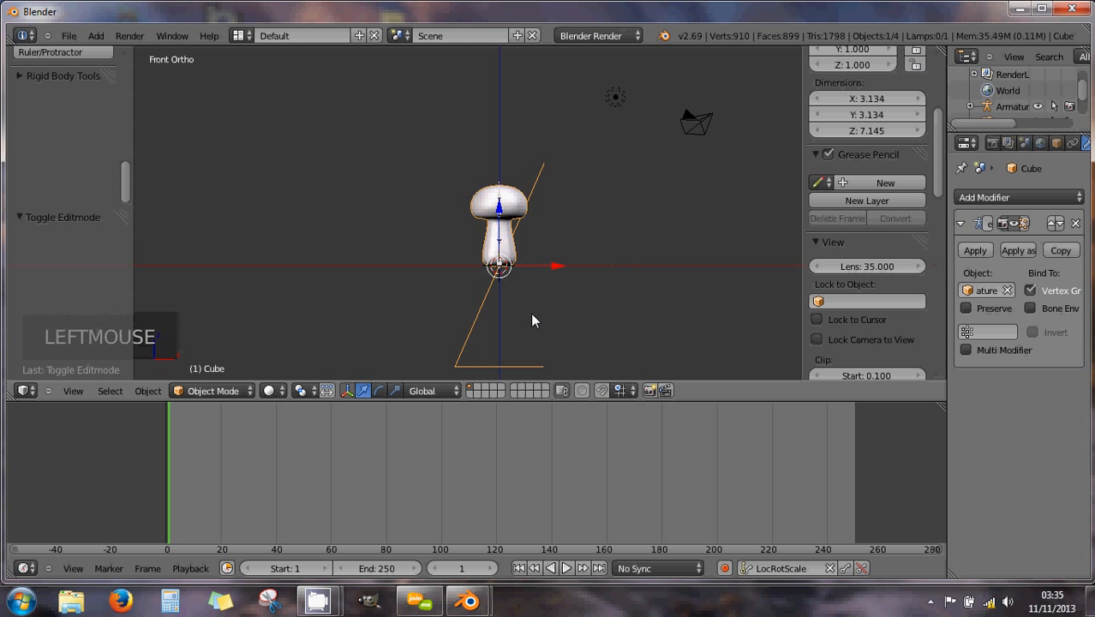
pyautogui.keyDown('shift'); pyautogui.moveTo(545, 320); pyautogui.dragTo(501, 298, button='middle'); pyautogui.keyUp('shift')
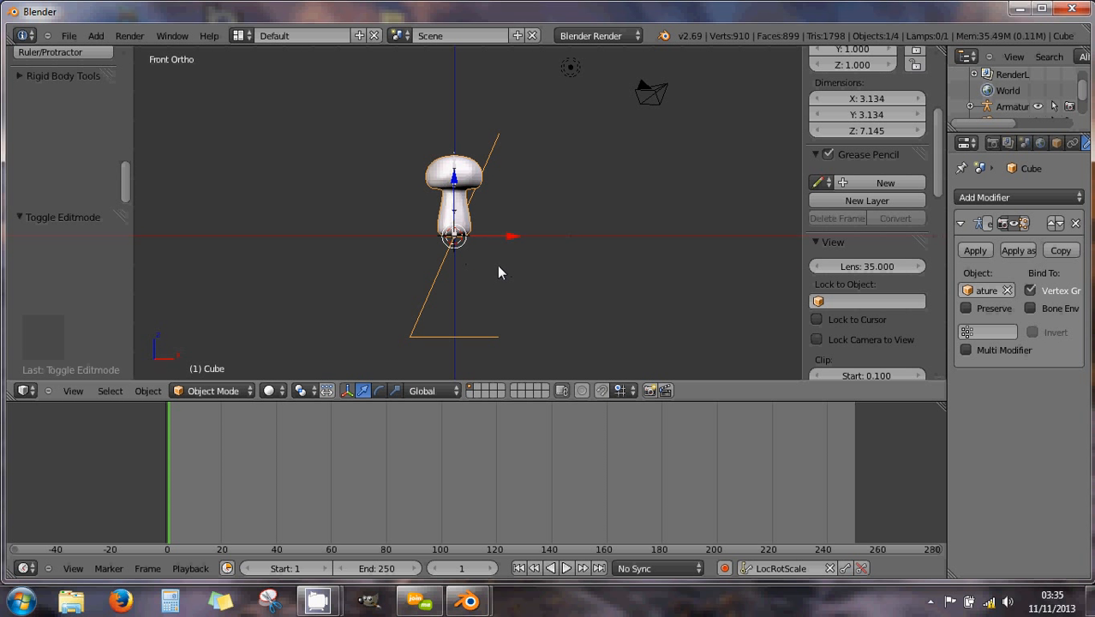
pyautogui.keyDown('shift'); pyautogui.moveTo(494, 269); pyautogui.dragTo(462, 269, button='middle'); pyautogui.keyUp('shift')
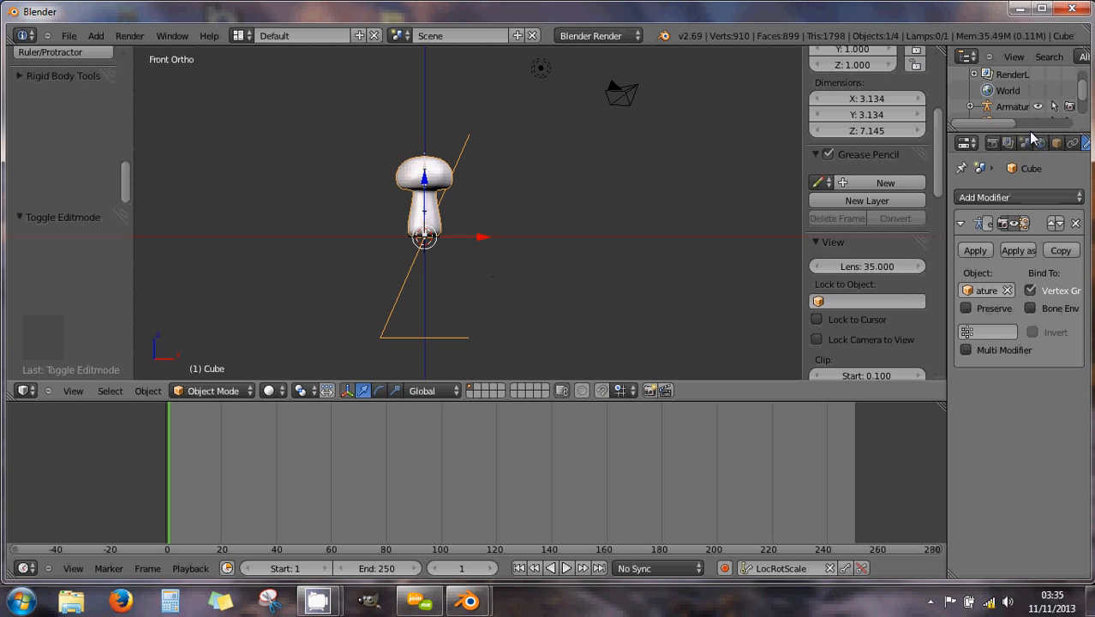
# - Enlarge the Outliner, expand the Armature hierarchy, and duplicate the mushroom mesh ten times in place
pyautogui.moveTo(1032, 133); pyautogui.dragTo(1032, 309)
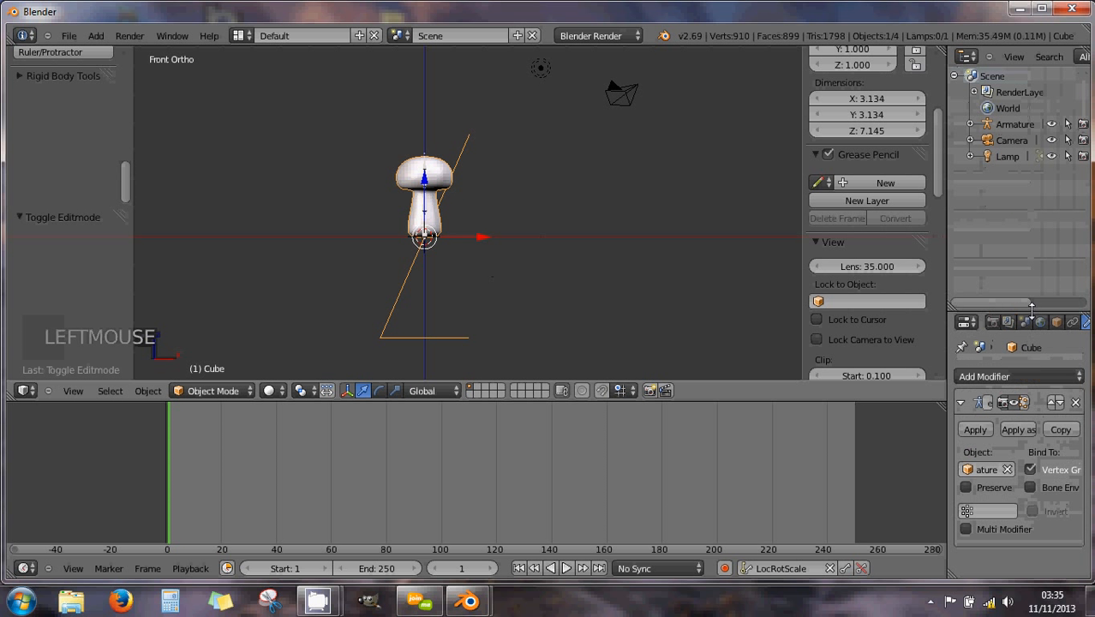
pyautogui.click(971, 125)
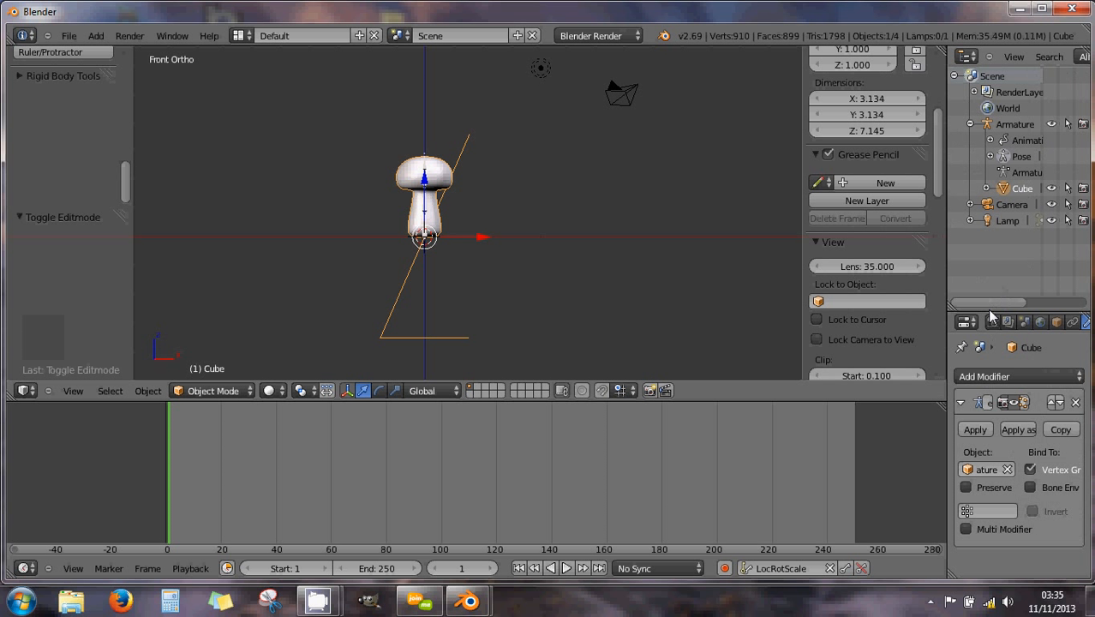
pyautogui.rightClick(442, 178)
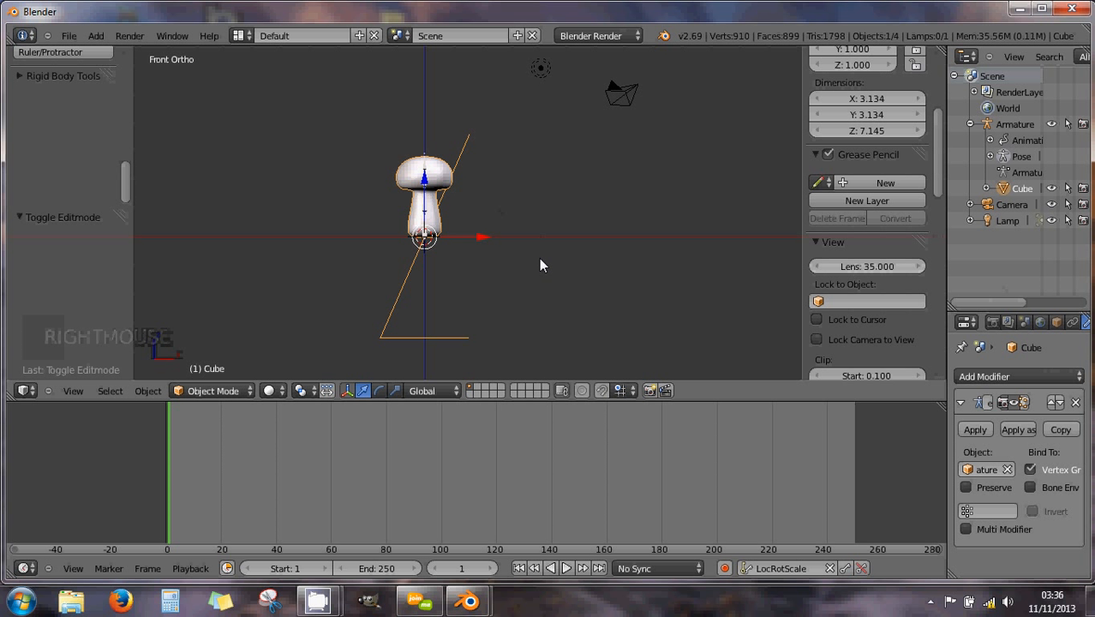
pyautogui.hotkey('shift', 'd')
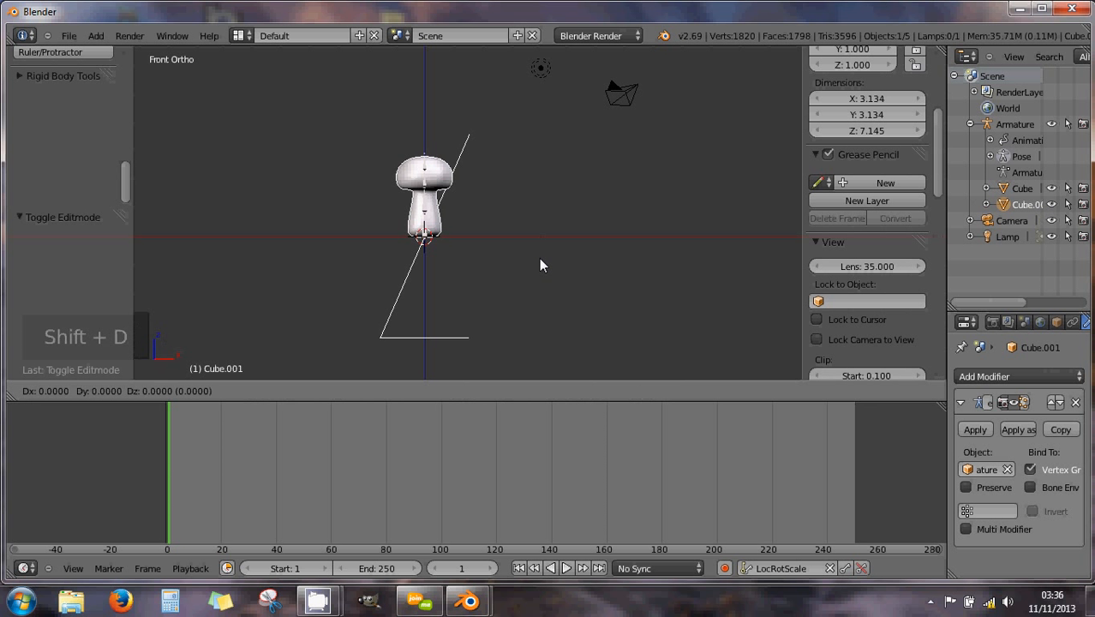
pyautogui.rightClick(457, 208)
pyautogui.hotkey('shift', 'd')
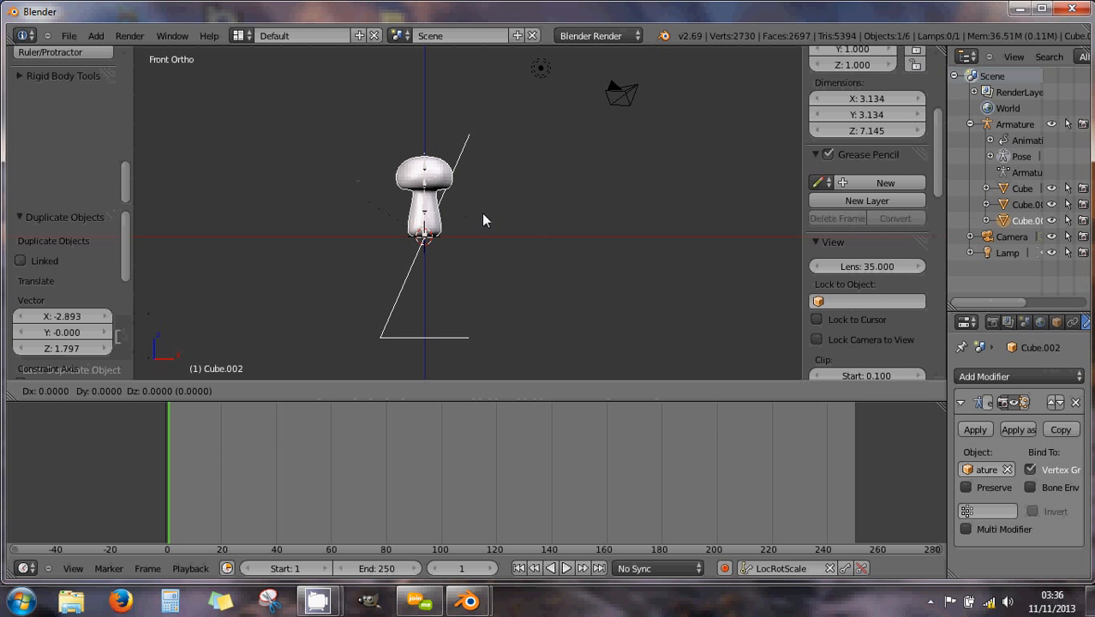
pyautogui.rightClick(482, 216)
pyautogui.hotkey('shift', 'd')
pyautogui.rightClick(483, 215)
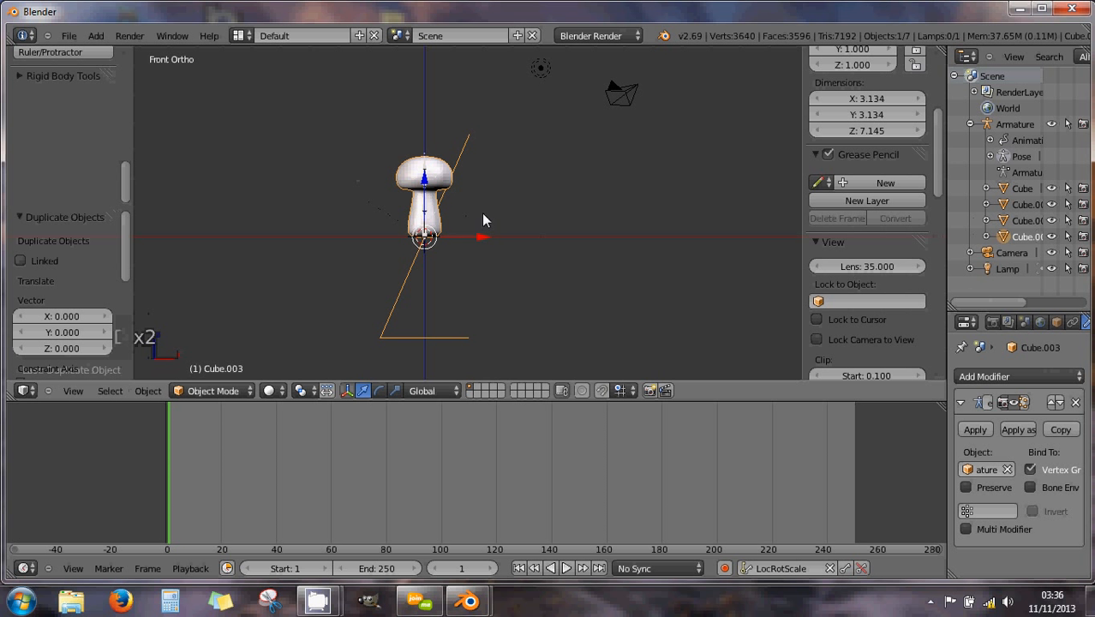
pyautogui.hotkey('shift', 'd')
pyautogui.rightClick(483, 215)
pyautogui.hotkey('shift', 'd')
pyautogui.rightClick(483, 215)
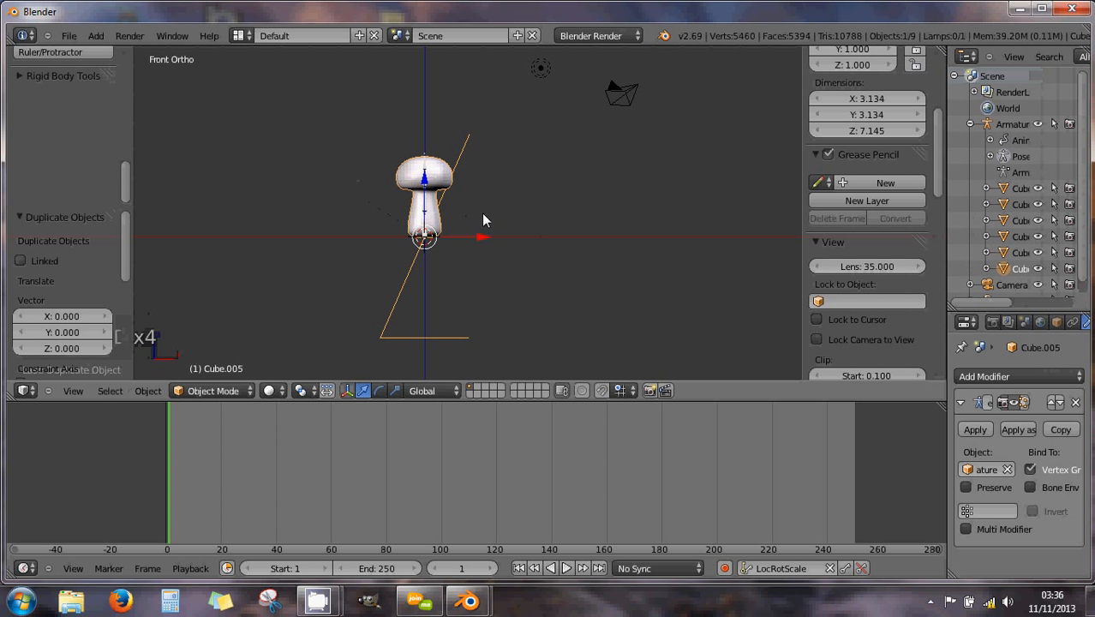
pyautogui.hotkey('shift', 'd')
pyautogui.rightClick(483, 215)
pyautogui.hotkey('shift', 'd')
pyautogui.rightClick(482, 215)
pyautogui.hotkey('shift', 'd')
pyautogui.rightClick(482, 215)
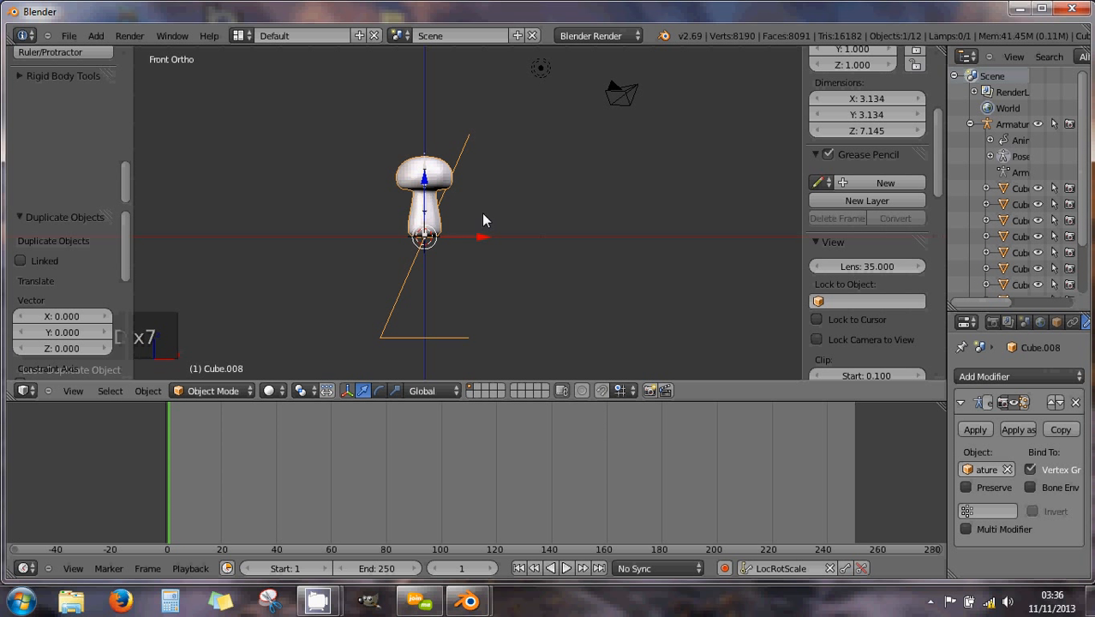
pyautogui.hotkey('shift', 'd')
pyautogui.rightClick(482, 215)
pyautogui.hotkey('shift', 'd')
pyautogui.rightClick(527, 214)
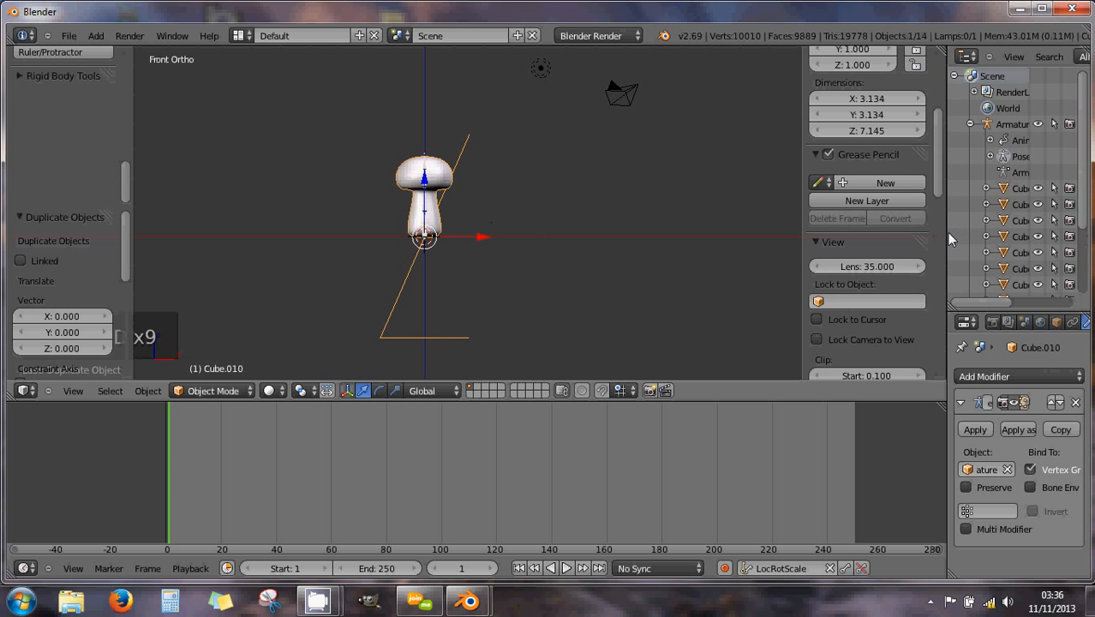
# - Widen the Outliner and delete the original Cube object from the Armature hierarchy, keeping the ten duplicates
pyautogui.moveTo(947, 233); pyautogui.dragTo(861, 233)
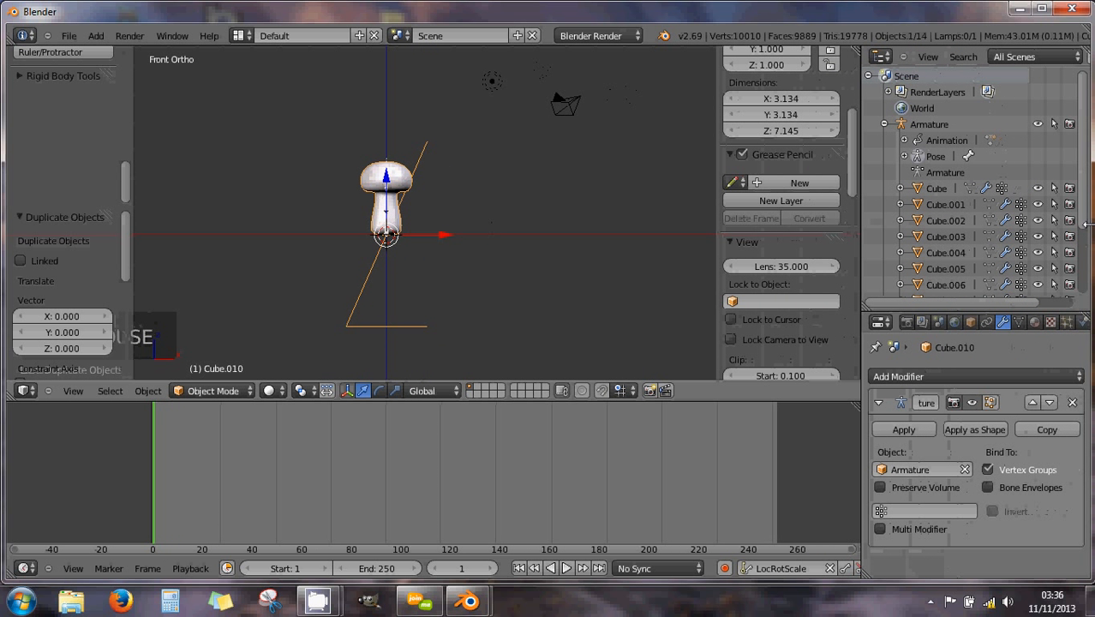
pyautogui.scroll(-5, 1028, 279)
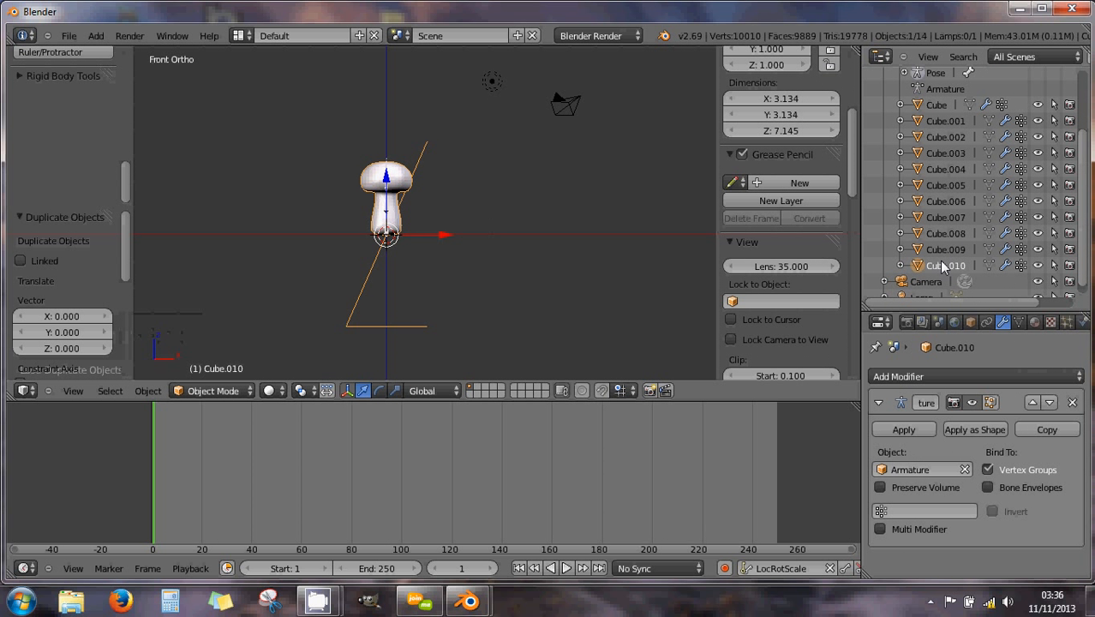
pyautogui.click(930, 104)
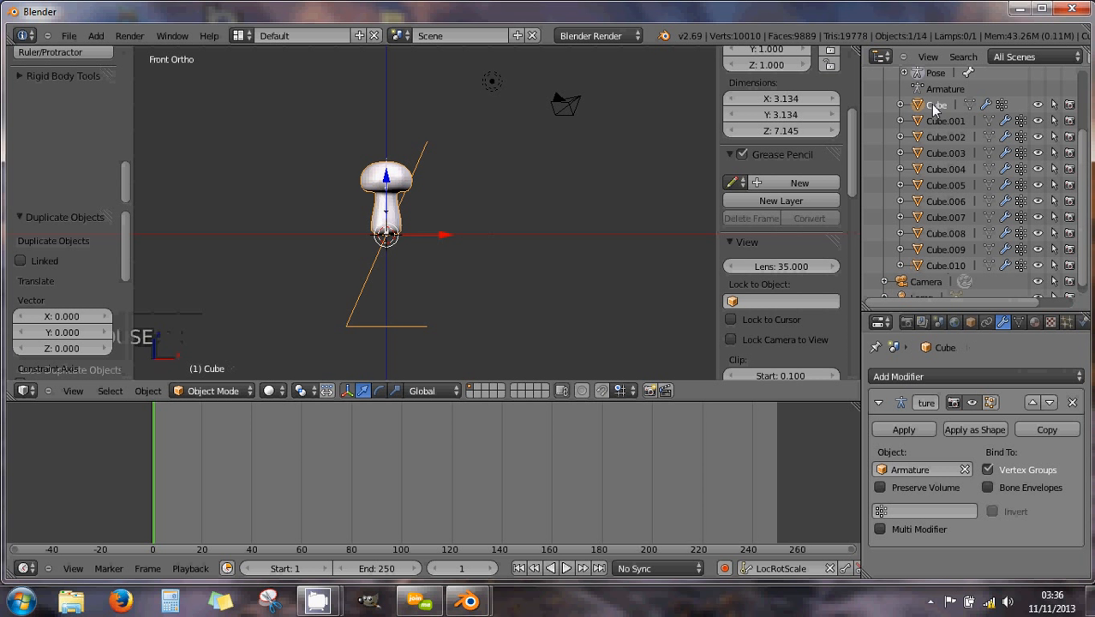
pyautogui.rightClick(936, 105)
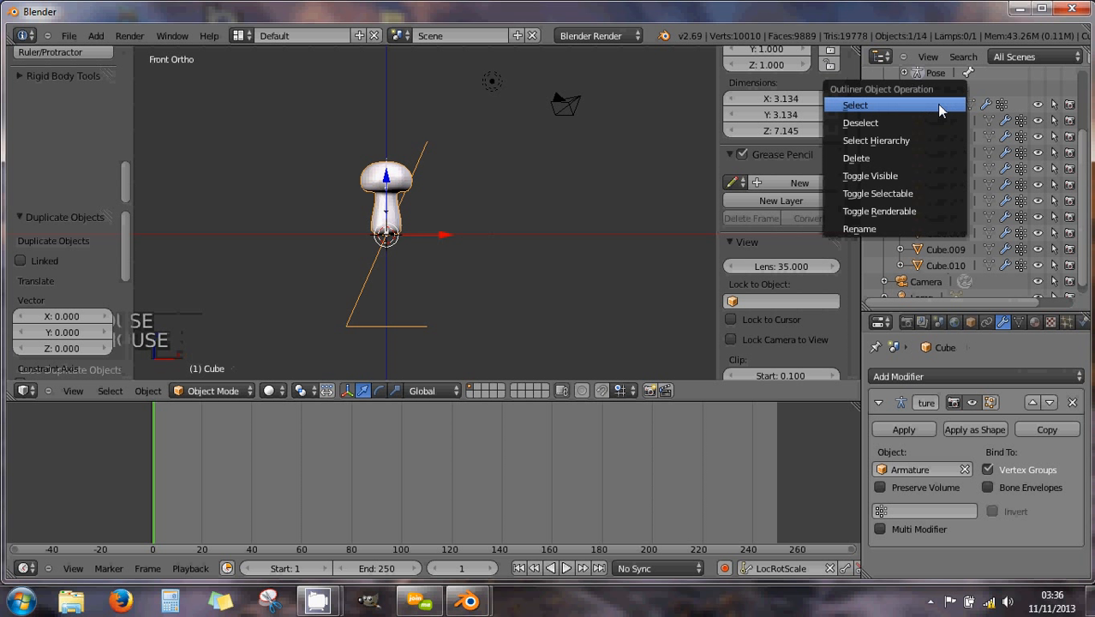
pyautogui.click(918, 158)
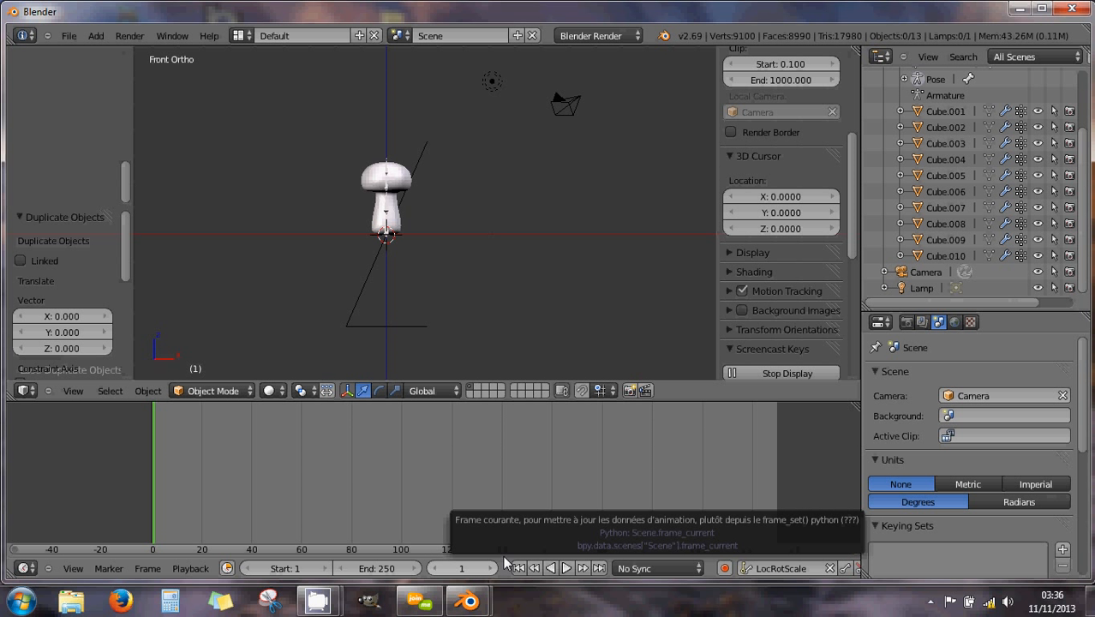
# - Apply the Armature modifier to Cube.001 at frame 1 and to Cube.002 at frame 2
pyautogui.click(944, 112)
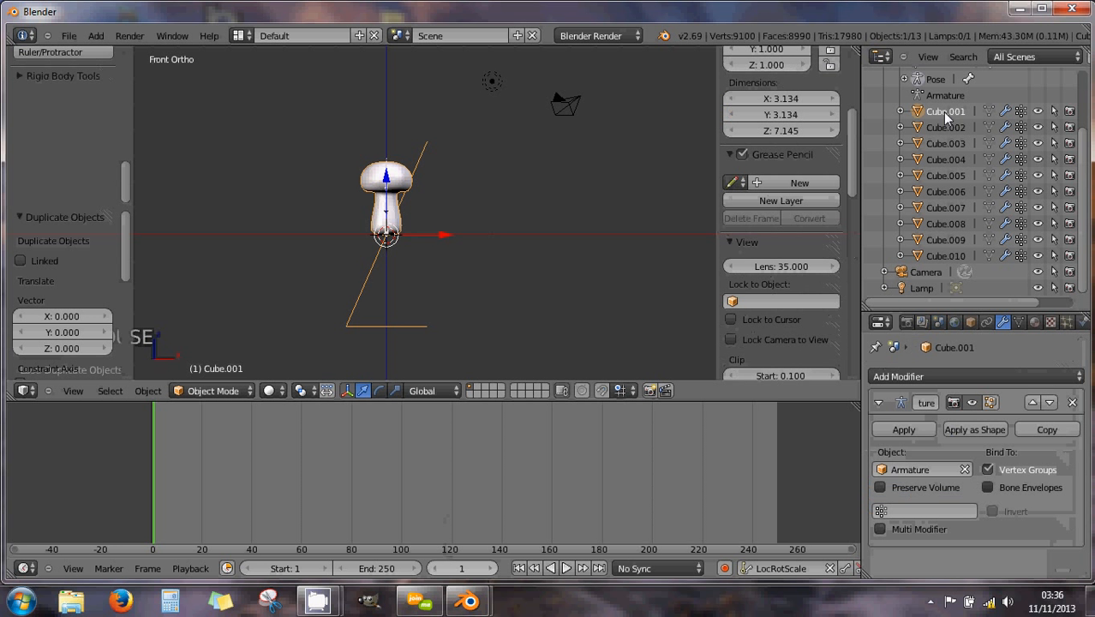
pyautogui.click(903, 430)
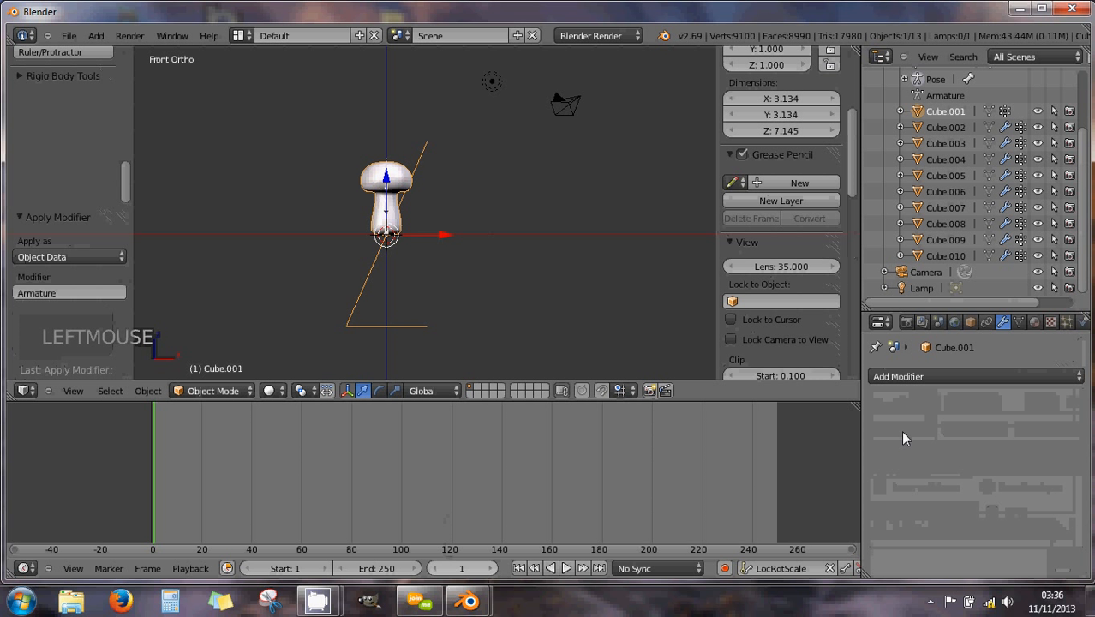
pyautogui.click(941, 129)
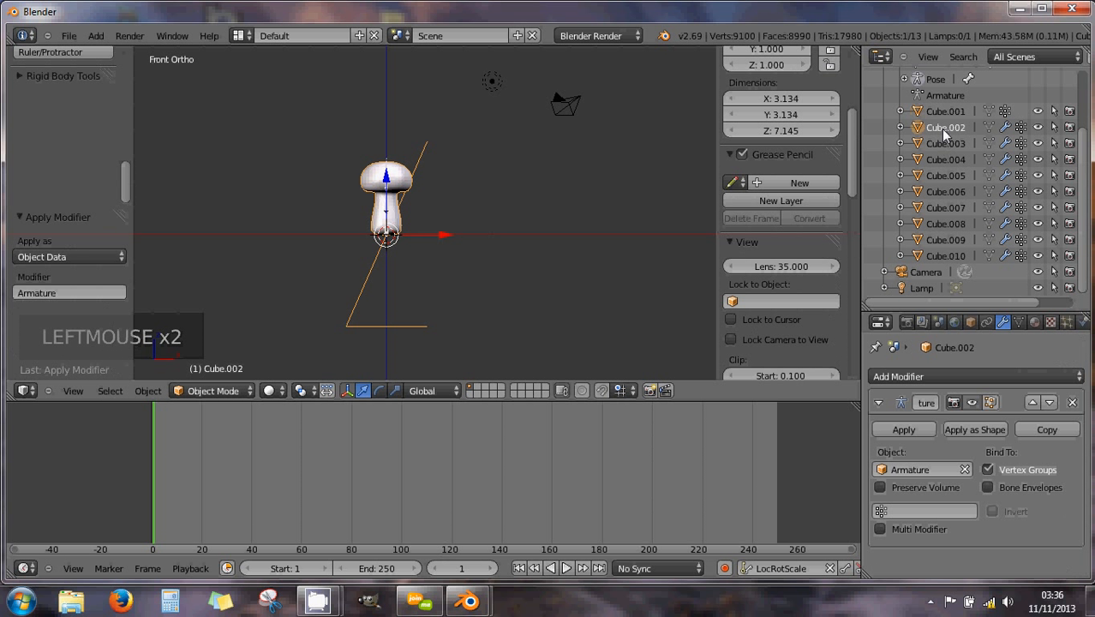
pyautogui.click(491, 568)
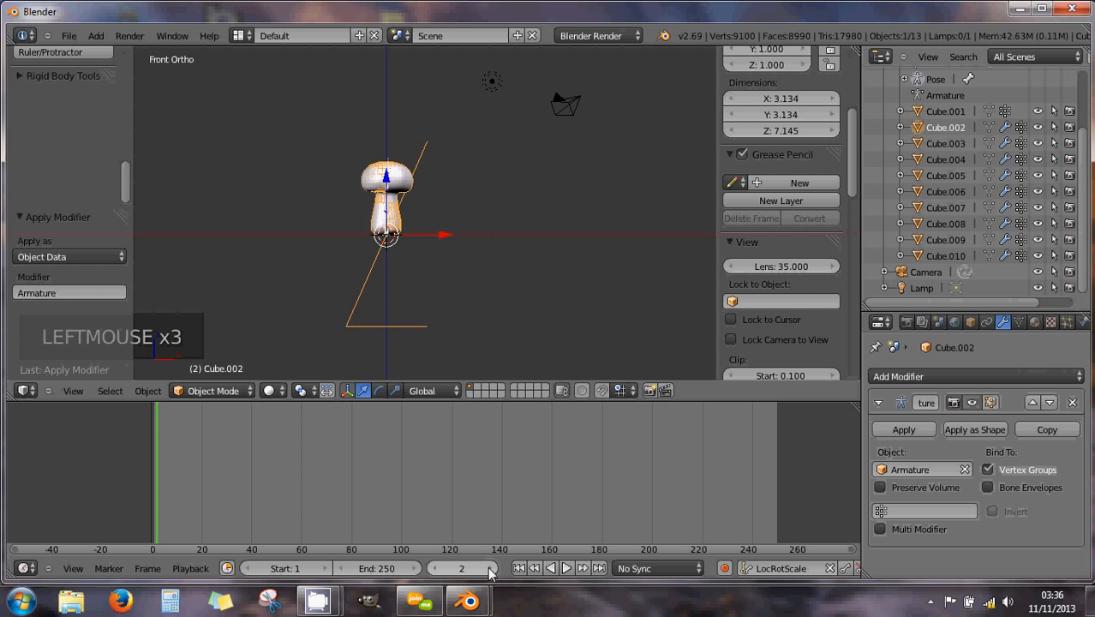
pyautogui.click(904, 429)
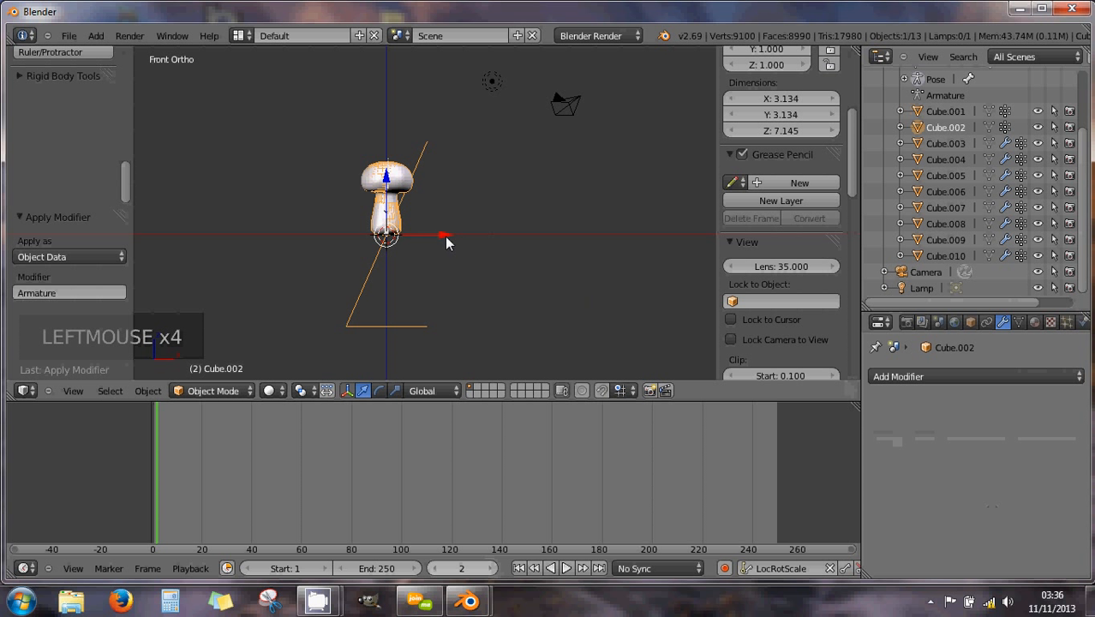
# - Apply the Armature modifier to Cube.003 at frame 3 and to Cube.004 at frame 4
pyautogui.click(939, 142)
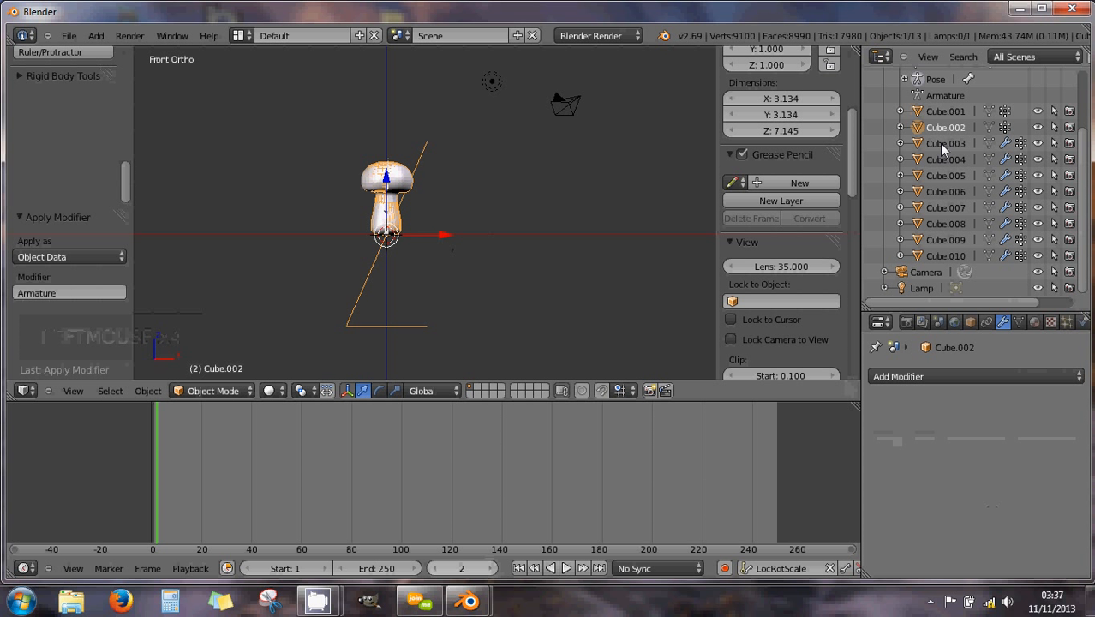
pyautogui.click(491, 568)
pyautogui.click(896, 431)
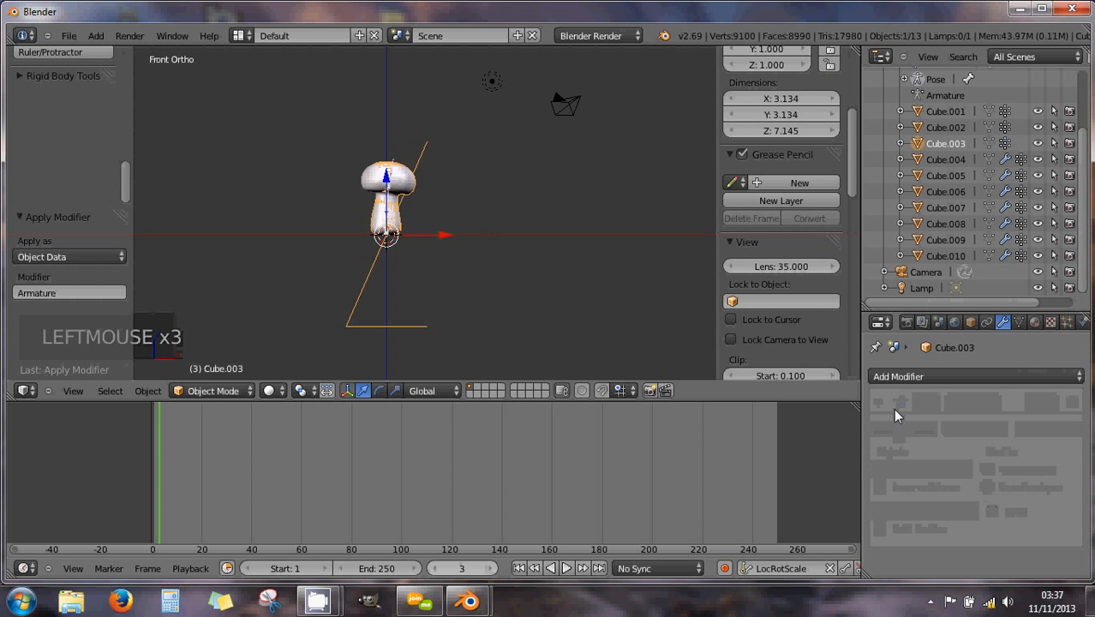
pyautogui.click(935, 158)
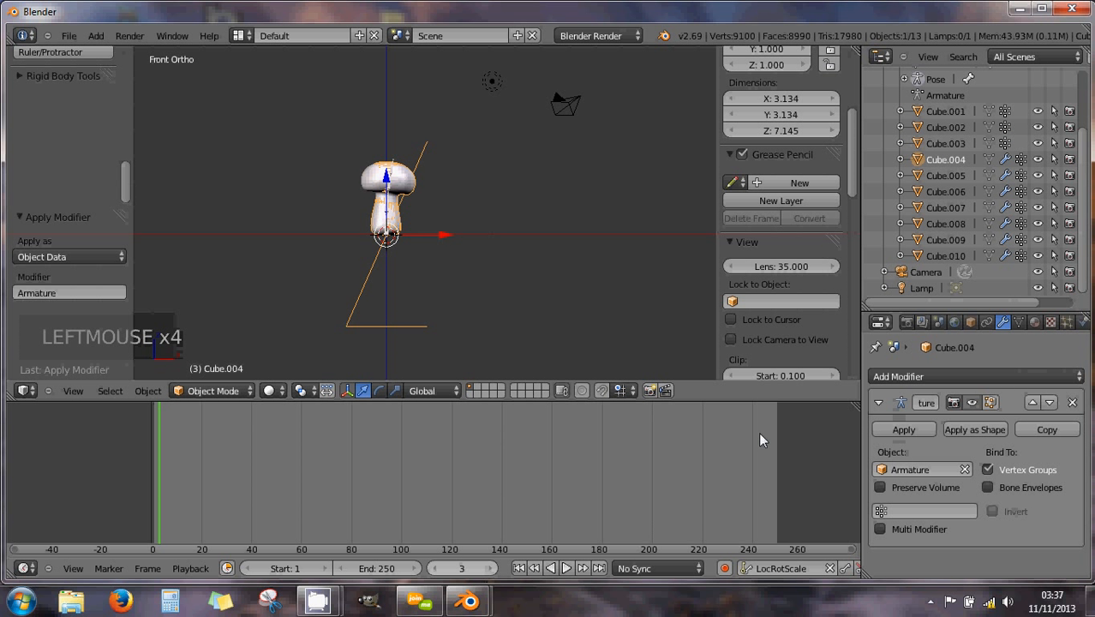
pyautogui.click(490, 569)
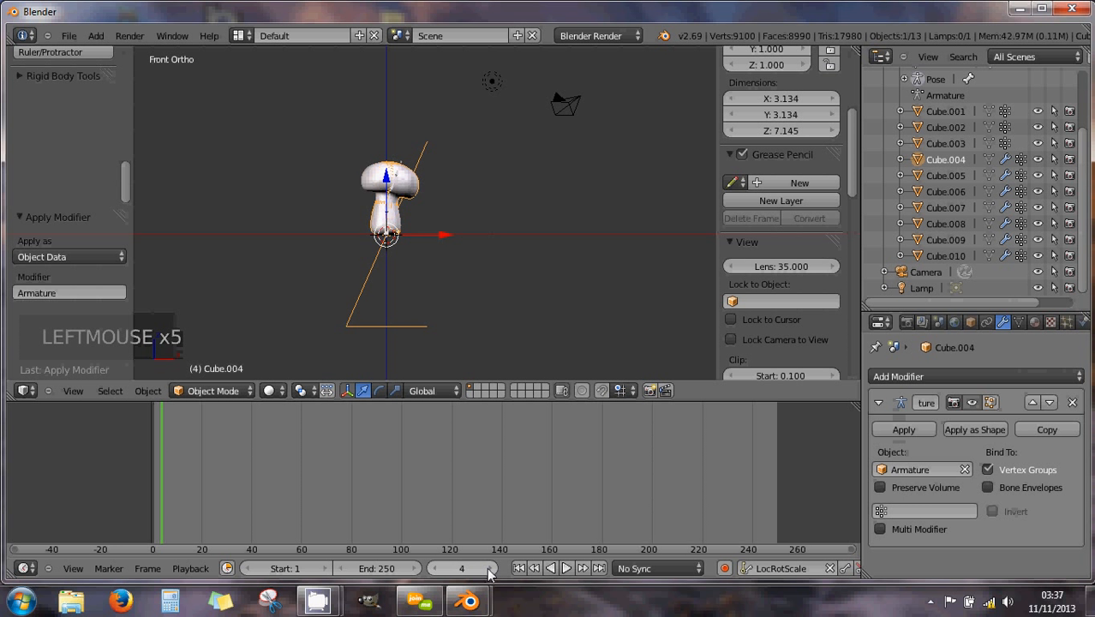
pyautogui.click(903, 430)
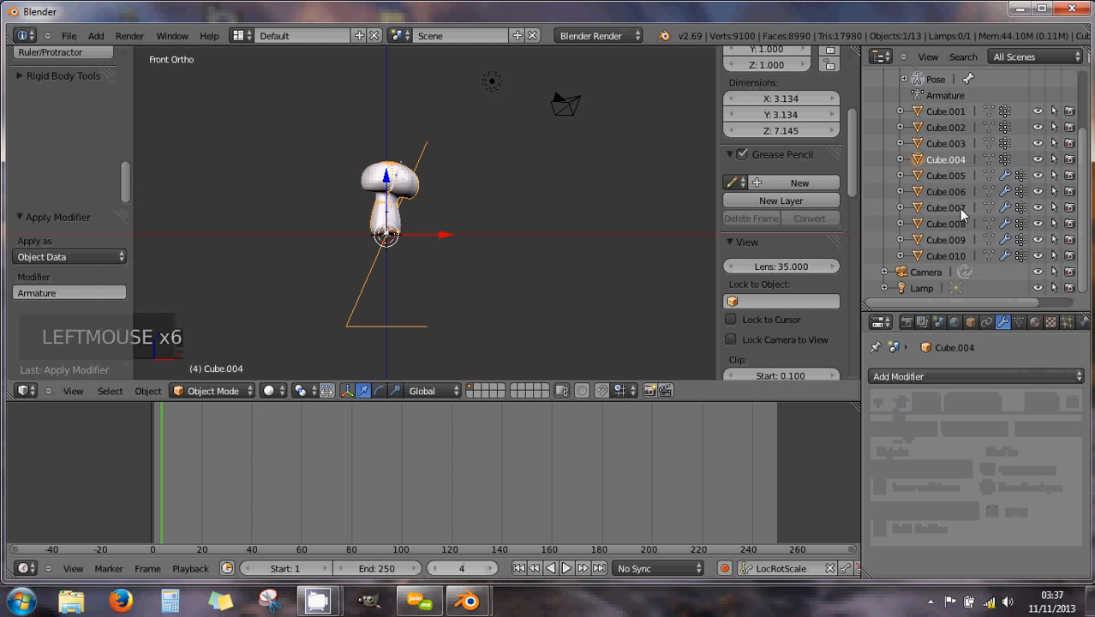
# - Apply the Armature modifier to Cube.005 at frame 5 and to Cube.006 at frame 6
pyautogui.click(947, 177)
pyautogui.click(493, 569)
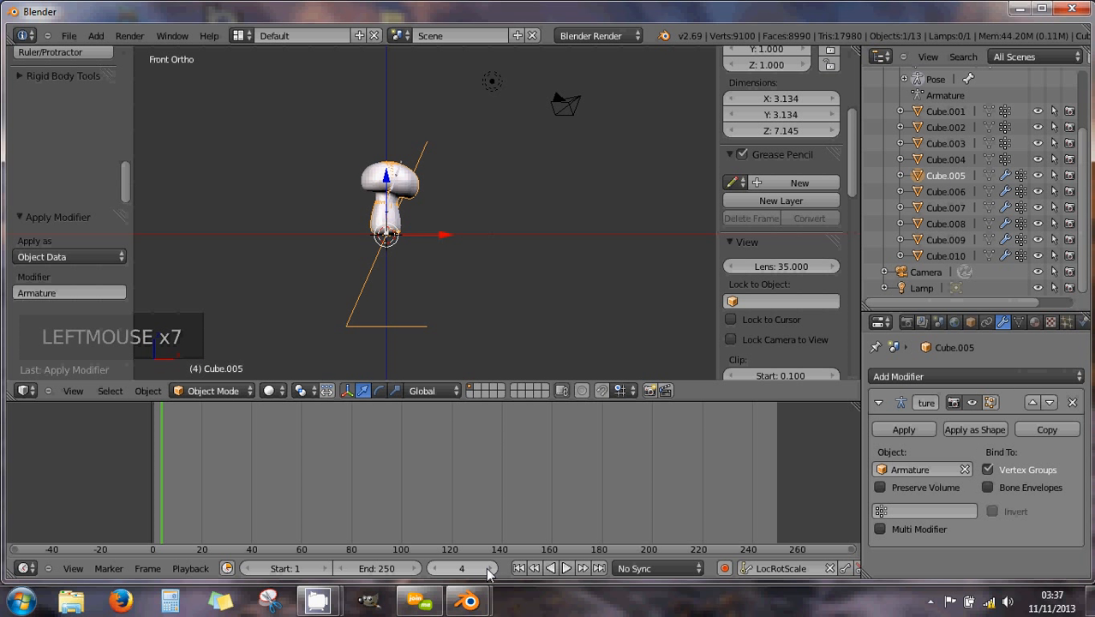
pyautogui.click(908, 427)
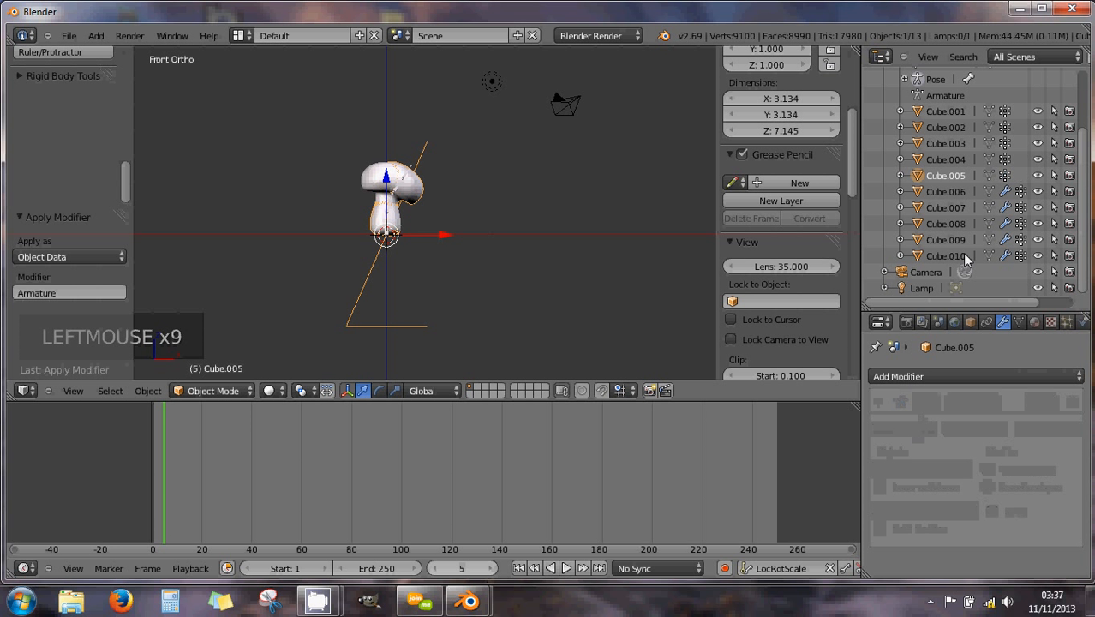
pyautogui.click(947, 191)
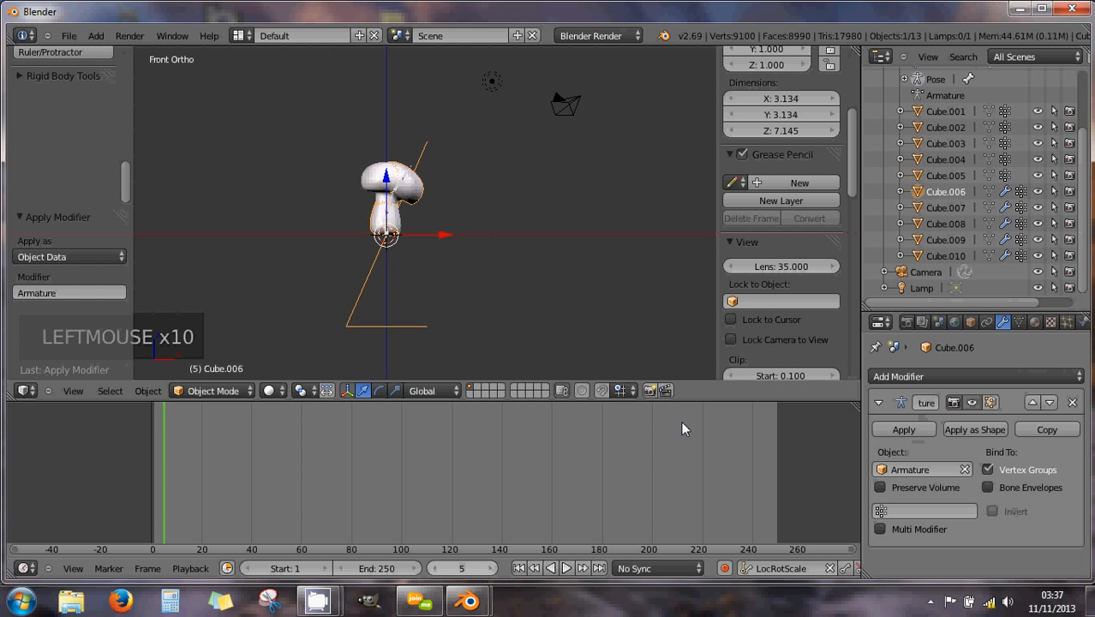
pyautogui.click(489, 569)
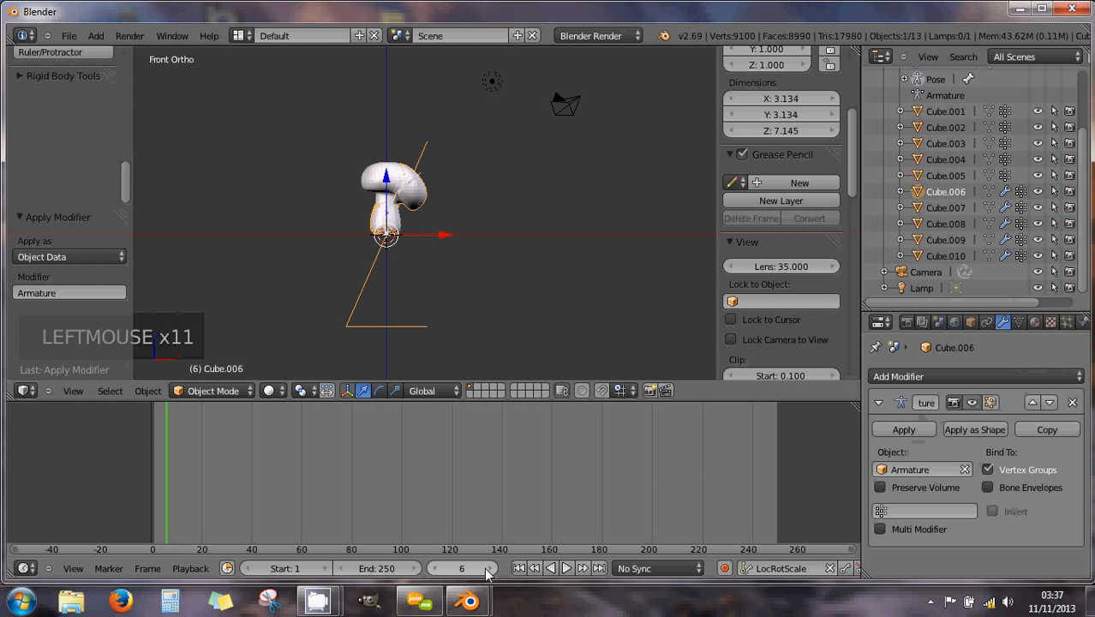
pyautogui.click(905, 429)
# - Apply the Armature modifier to Cube.007 at frame 7 and to Cube.008 at frame 8
pyautogui.click(933, 211)
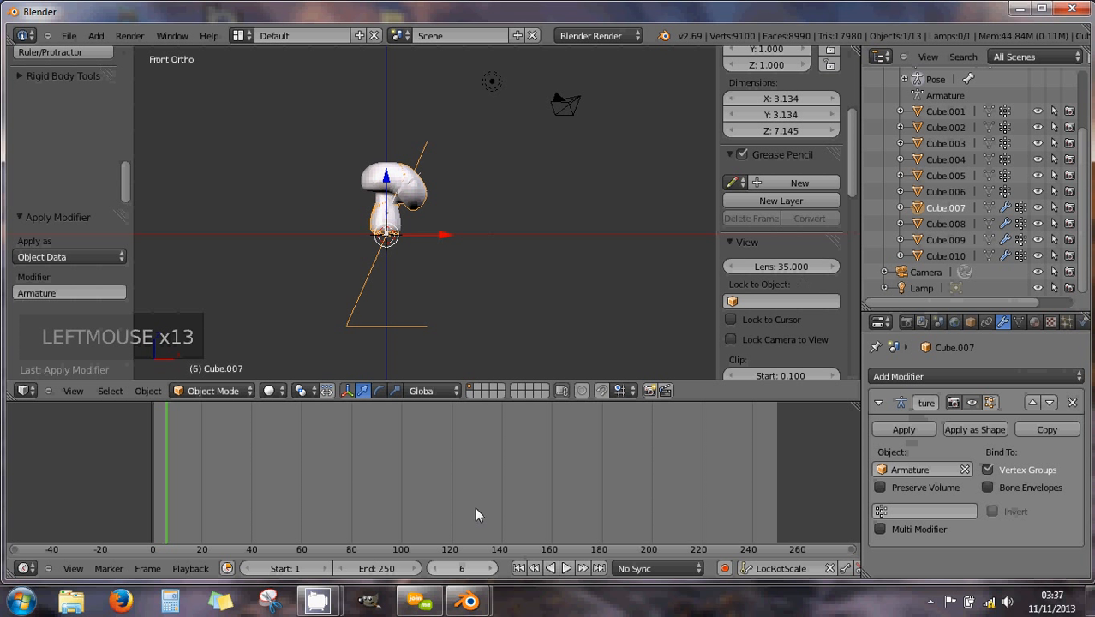
pyautogui.click(486, 572)
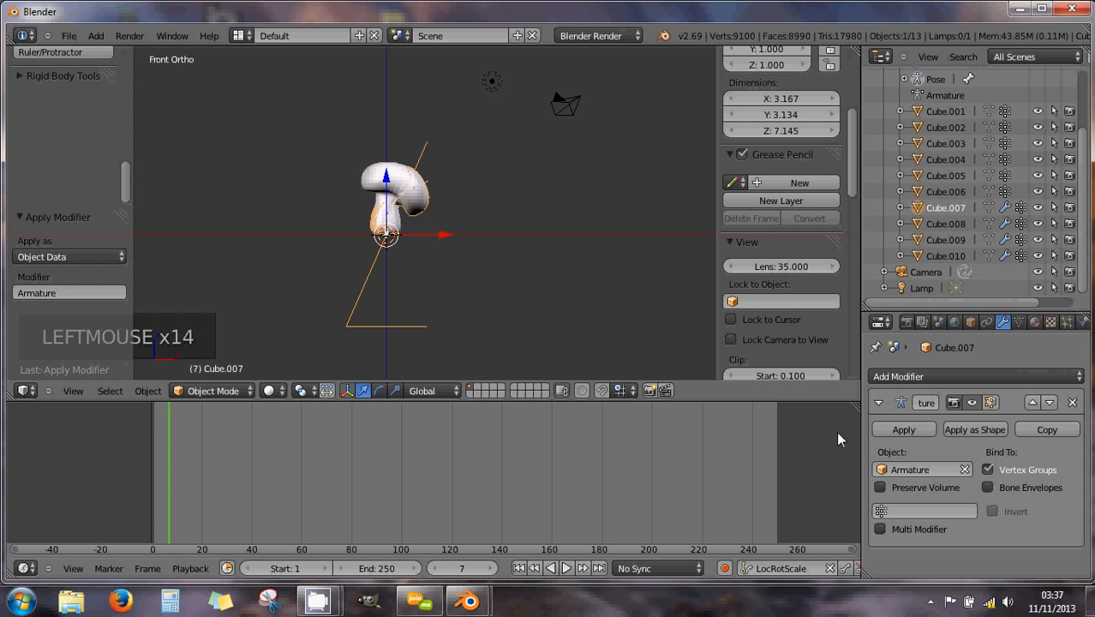
pyautogui.click(904, 429)
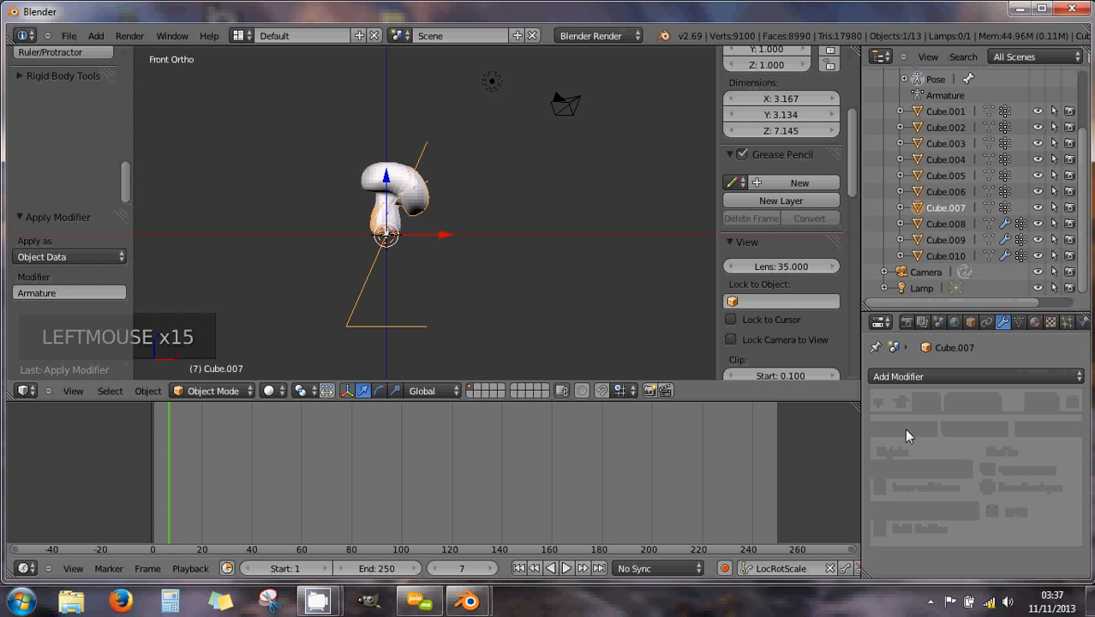
pyautogui.click(948, 225)
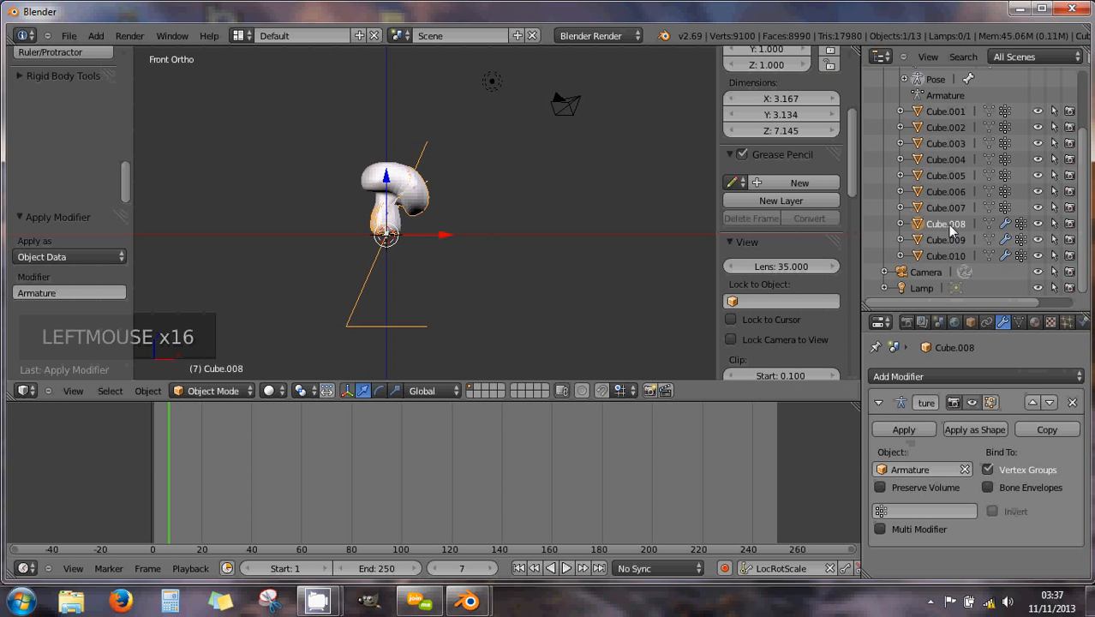
pyautogui.click(491, 569)
pyautogui.click(889, 430)
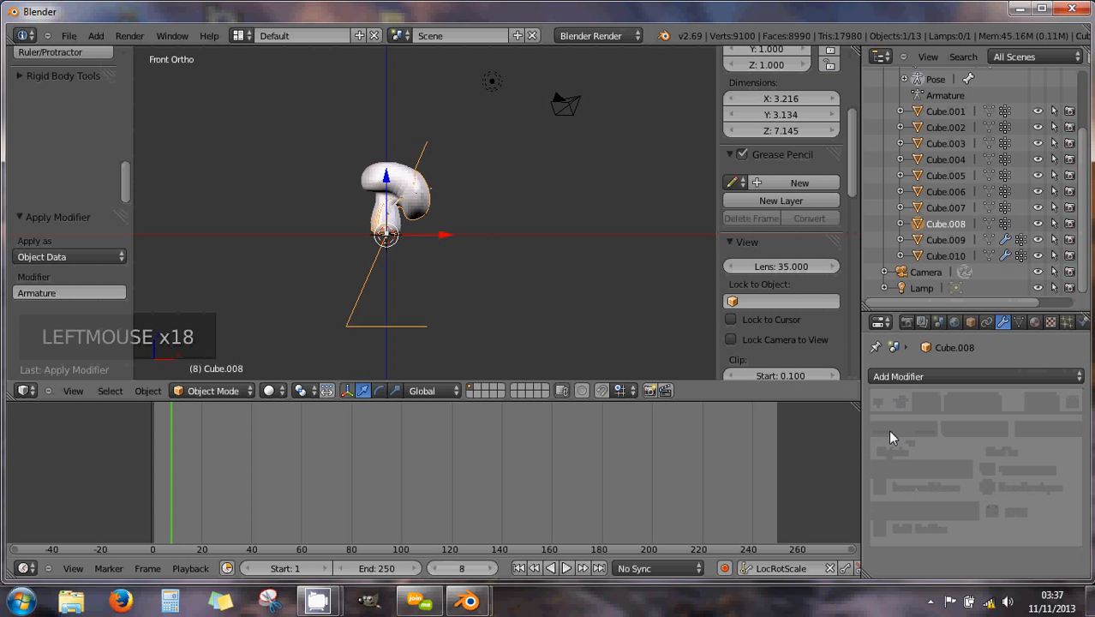
# - Apply the Armature modifier to Cube.009 at frame 9 and to Cube.010 at frame 10
pyautogui.click(947, 240)
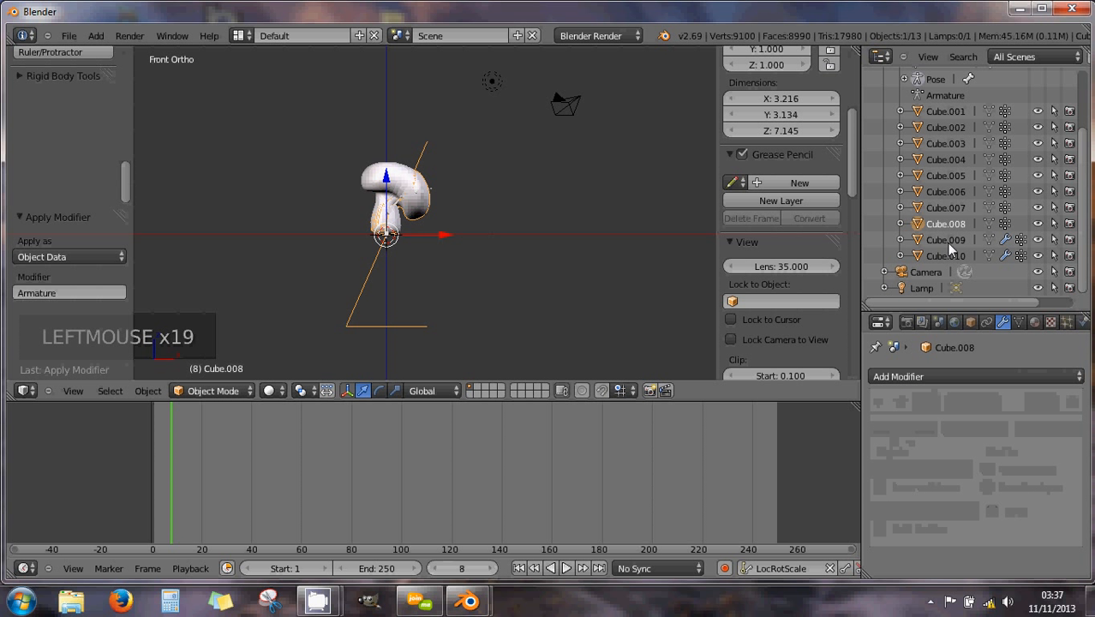
pyautogui.click(491, 569)
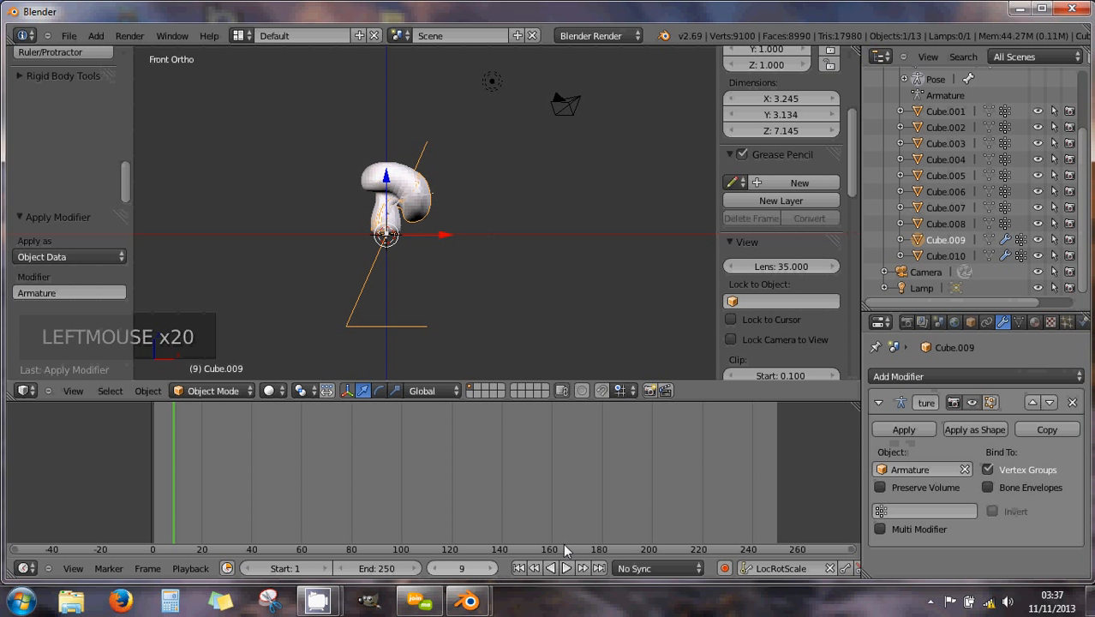
pyautogui.click(907, 431)
pyautogui.click(941, 256)
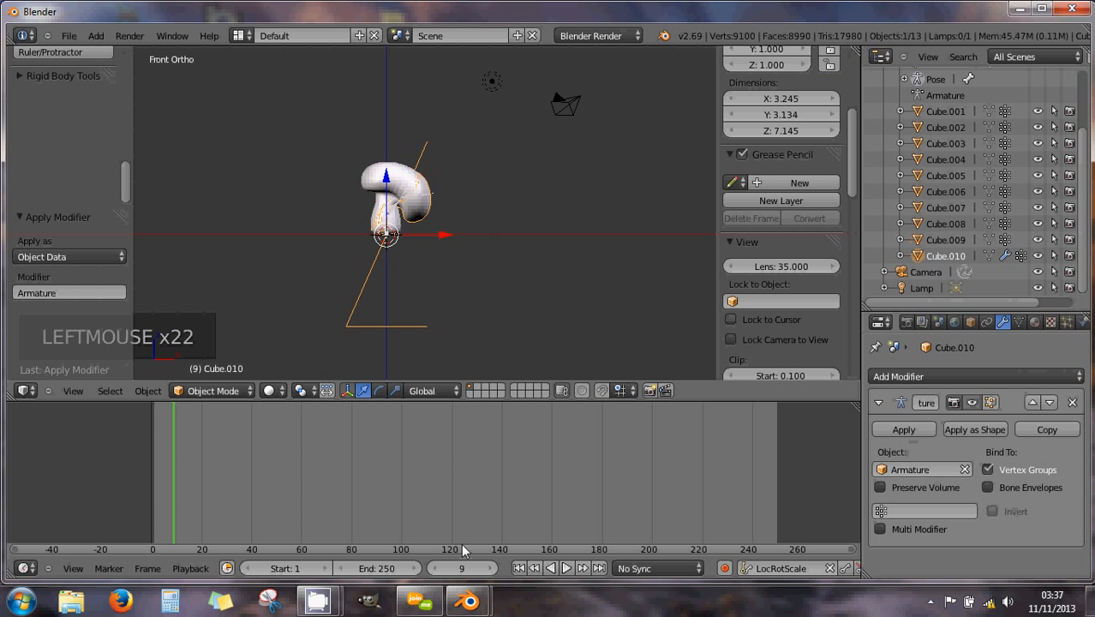
pyautogui.click(480, 568)
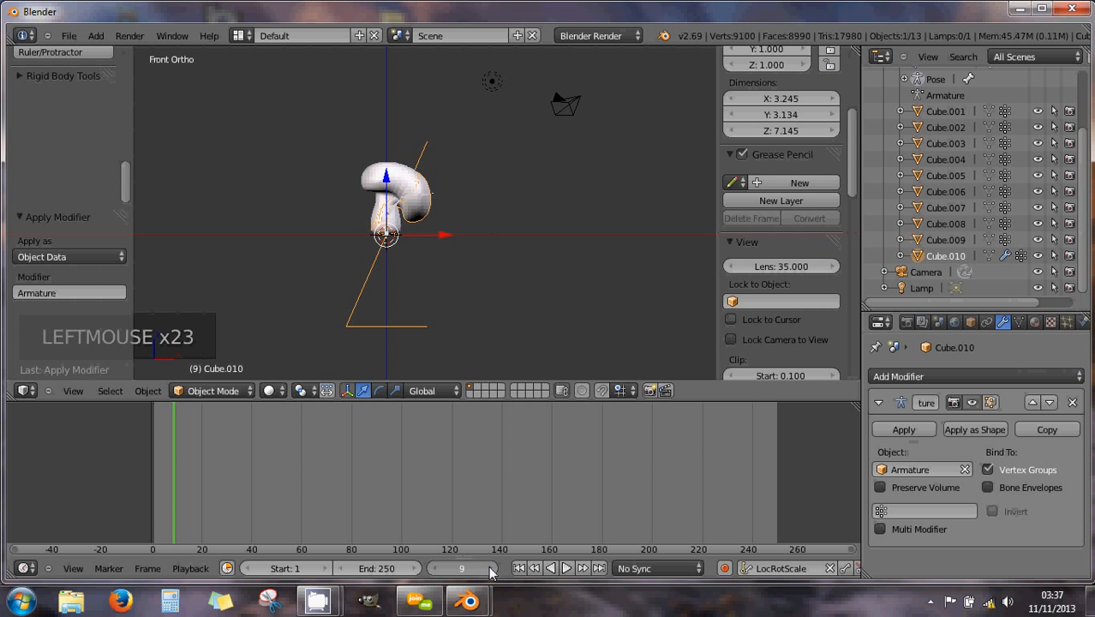
pyautogui.click(903, 431)
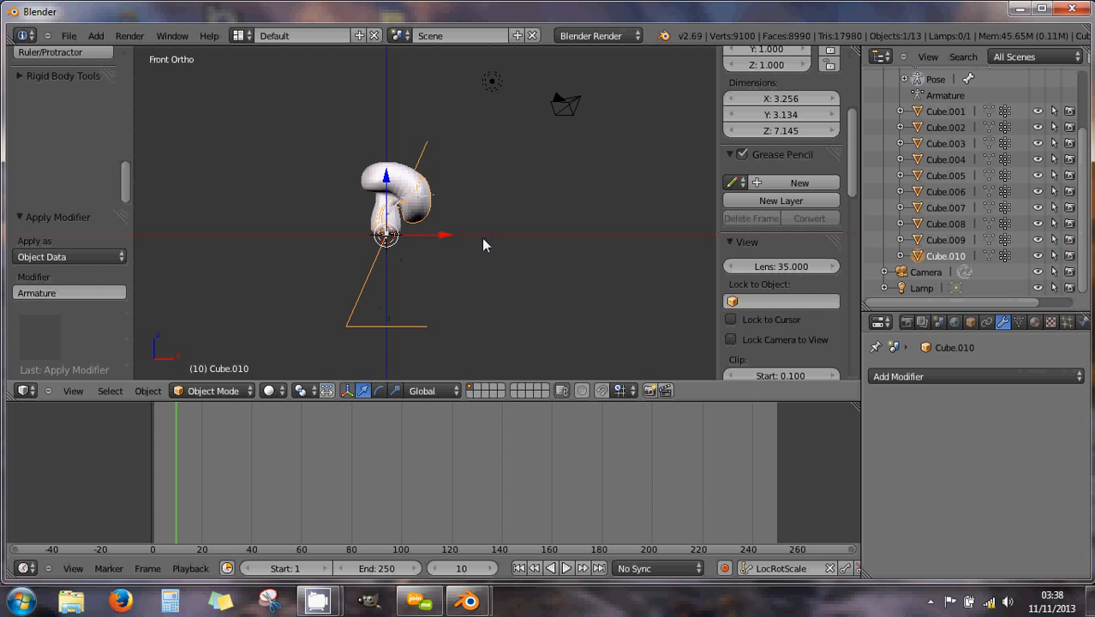
# - Space Cube.002 to Cube.005 out along the X axis beside Cube.001, moving Cube.005 by about 3.8 units
pyautogui.click(946, 112)
pyautogui.click(940, 128)
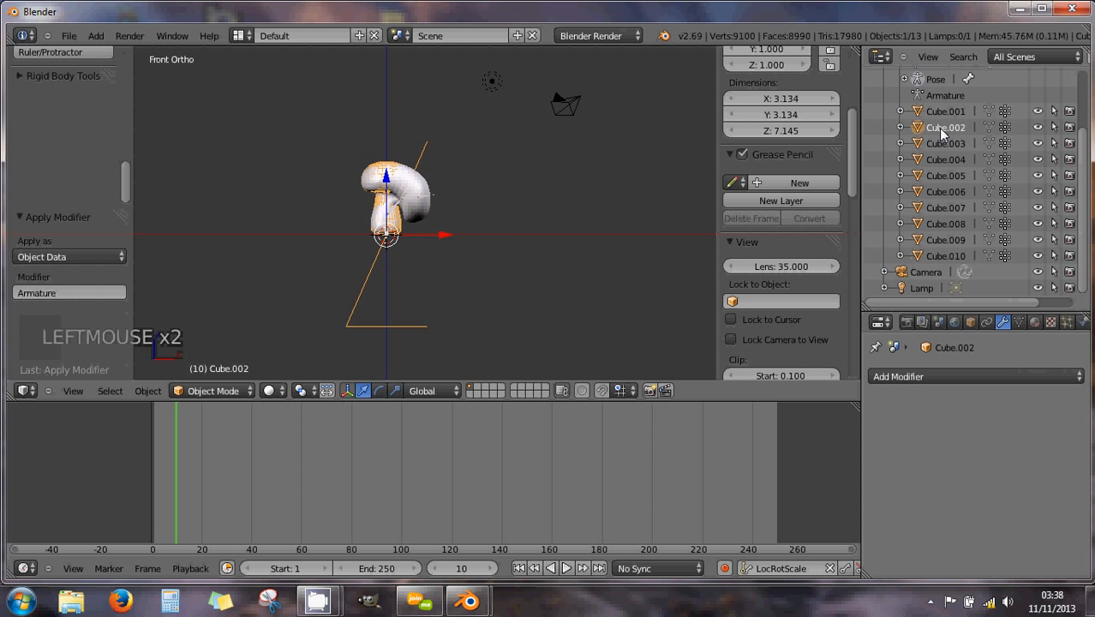
pyautogui.moveTo(445, 234); pyautogui.dragTo(544, 235)
pyautogui.click(944, 144)
pyautogui.click(945, 161)
pyautogui.click(943, 175)
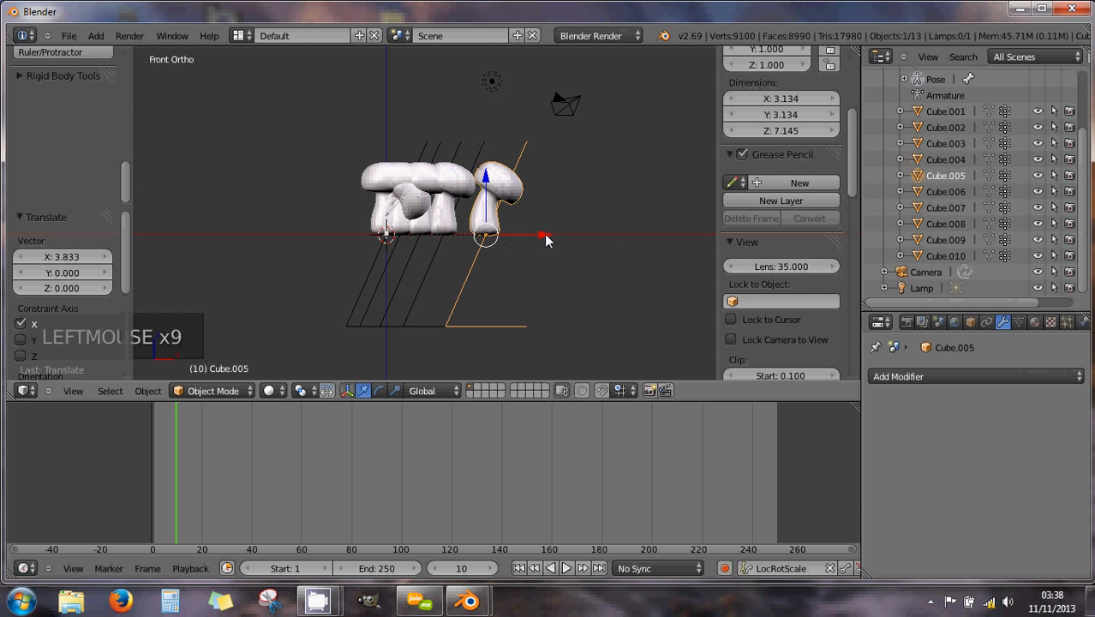
# - Move Cube.006 about 5.3 units and Cube.007 about 7 units along the X axis to continue the row
pyautogui.click(939, 192)
pyautogui.moveTo(446, 235); pyautogui.dragTo(583, 247)
pyautogui.click(930, 209)
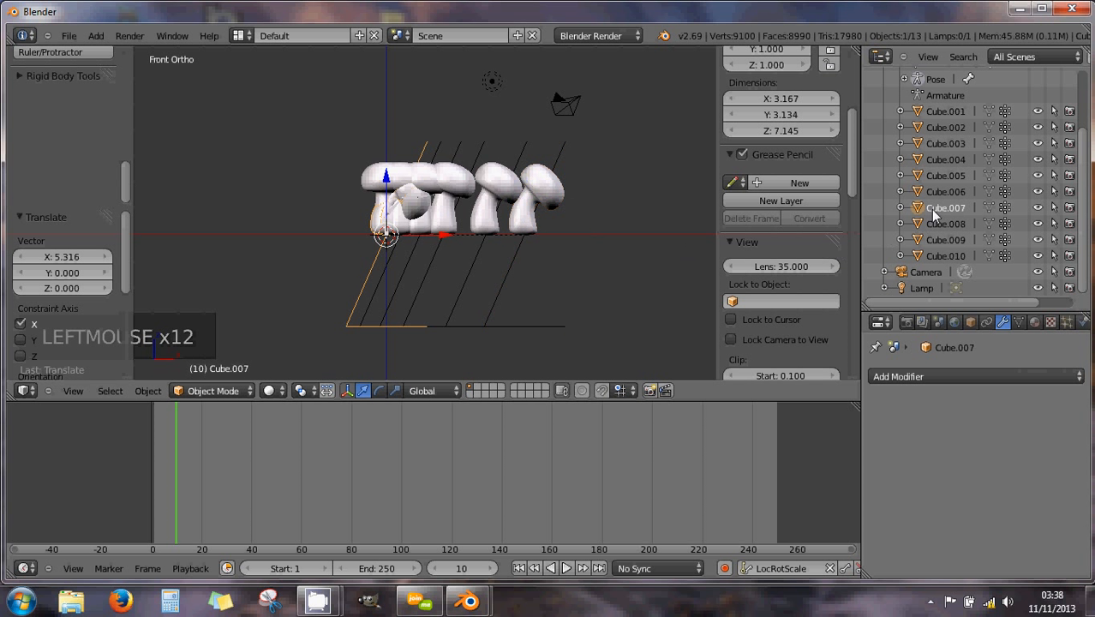
pyautogui.moveTo(436, 231); pyautogui.dragTo(621, 241)
# - Move Cube.008, Cube.009 and Cube.010 along the X axis by about 8.4, 9.6 and 10.9 units to complete the row
pyautogui.click(927, 225)
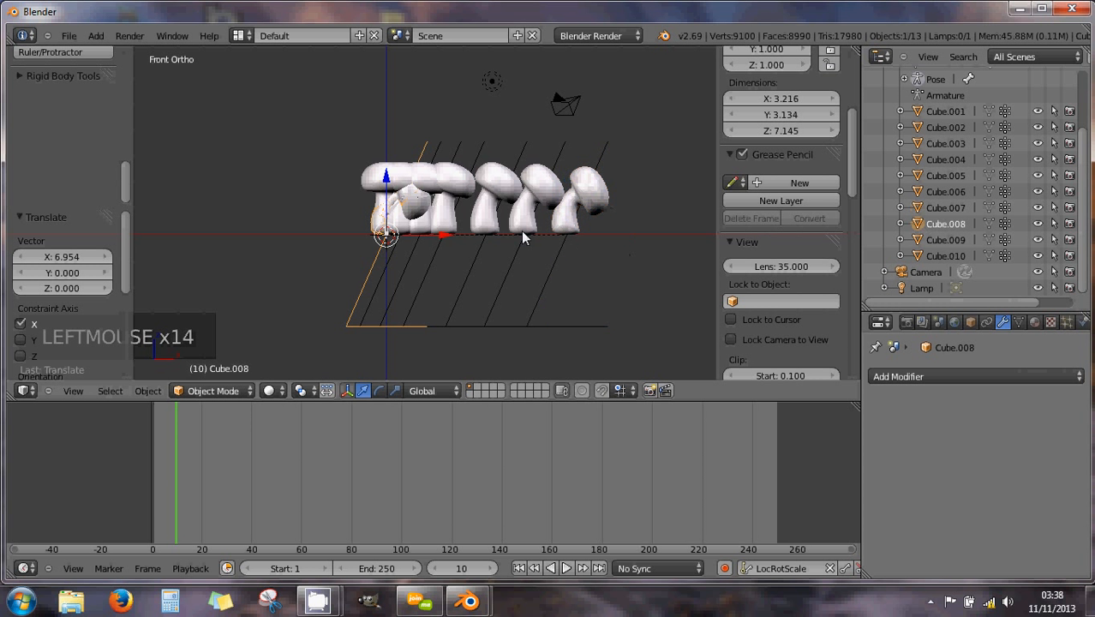
pyautogui.moveTo(455, 237); pyautogui.dragTo(664, 248)
pyautogui.click(930, 240)
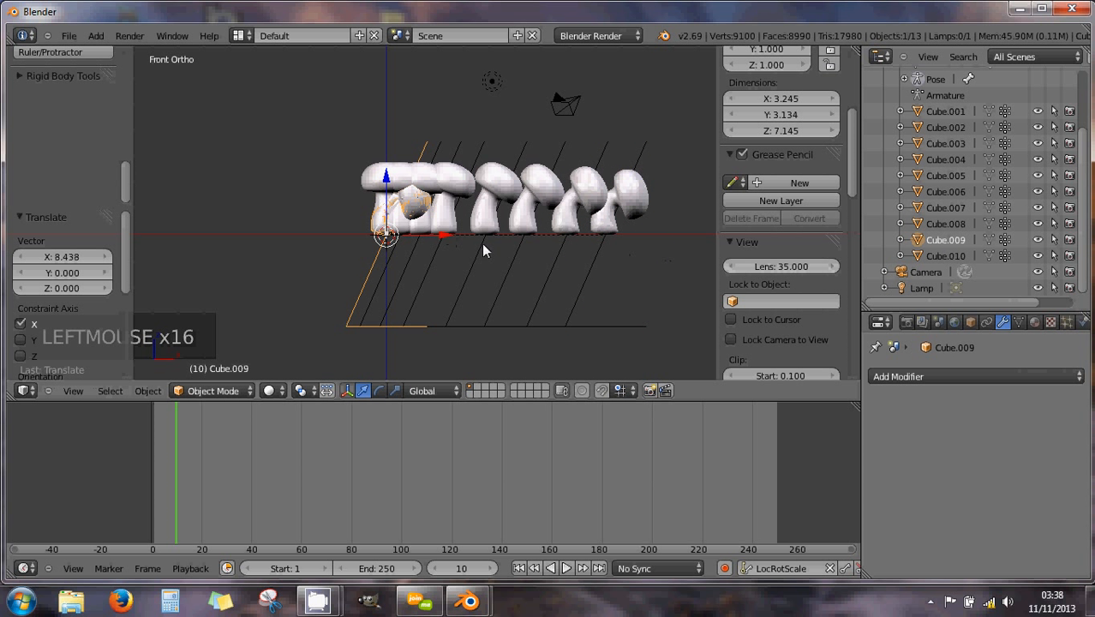
pyautogui.moveTo(439, 239); pyautogui.dragTo(692, 259)
pyautogui.click(931, 254)
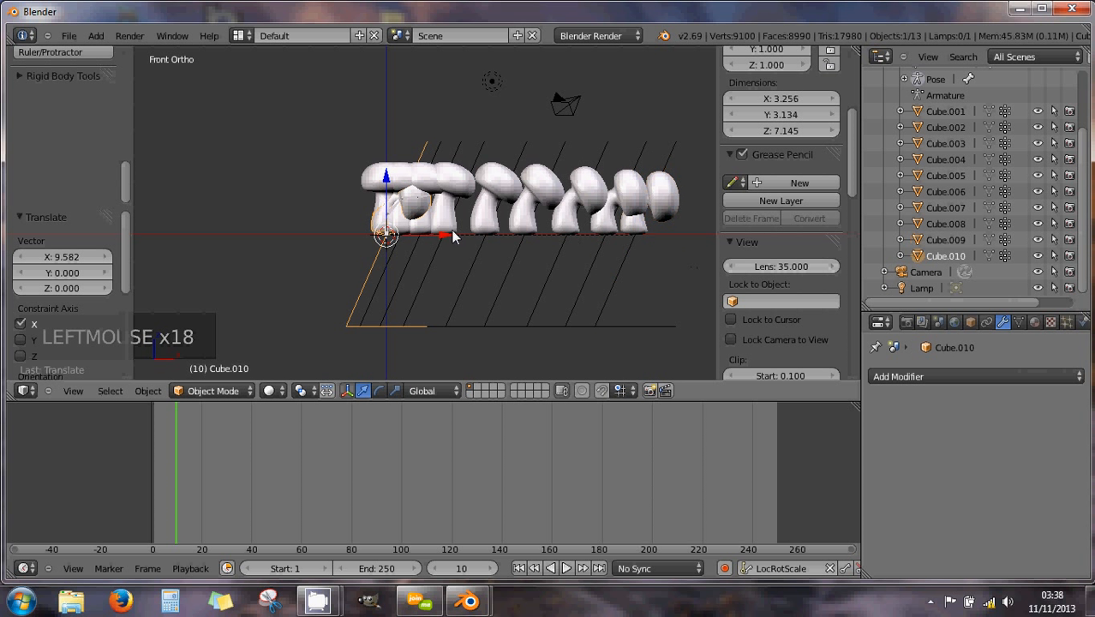
pyautogui.moveTo(452, 237); pyautogui.dragTo(730, 275)
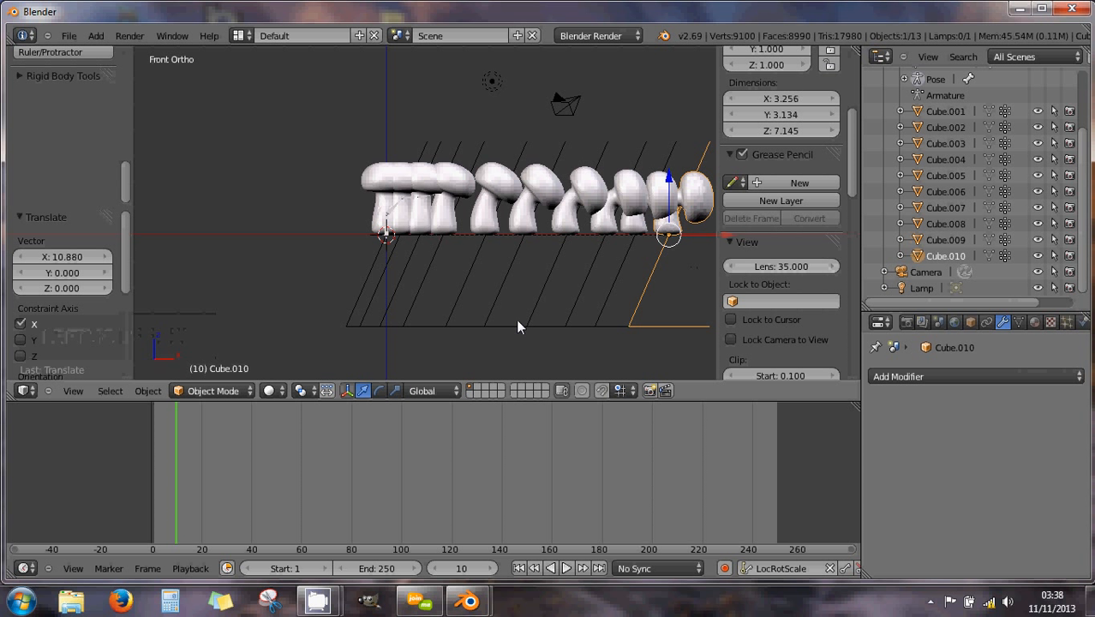
# - Box-select the whole row of mushroom meshes together with the armature, and take the lamp out of the selection
pyautogui.scroll(-1, 518, 327)
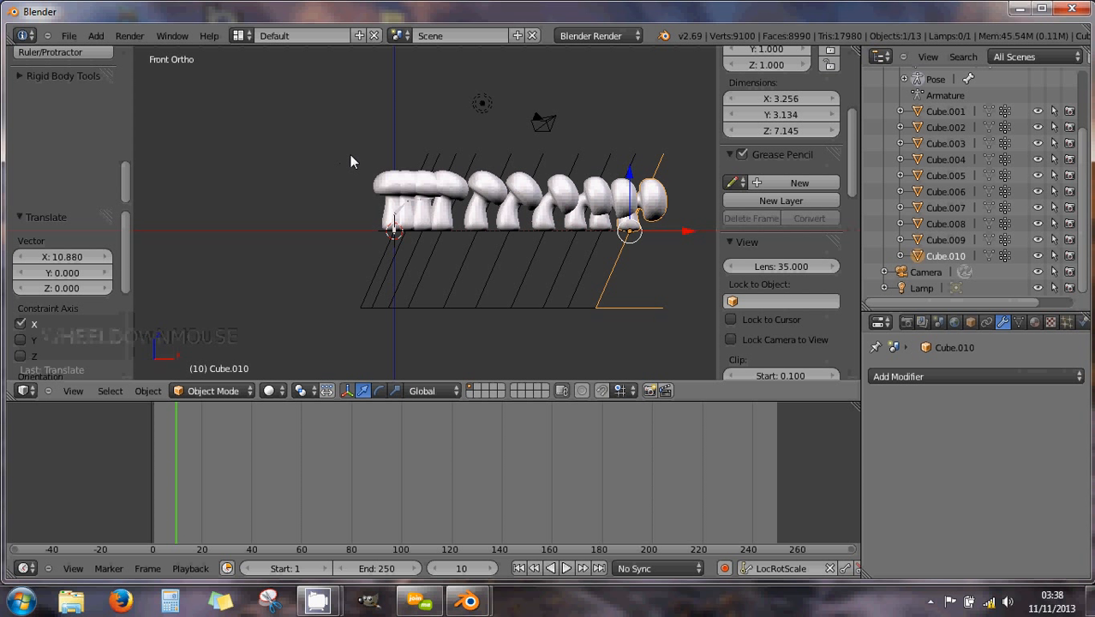
pyautogui.press('b')
pyautogui.moveTo(350, 156); pyautogui.dragTo(694, 323)
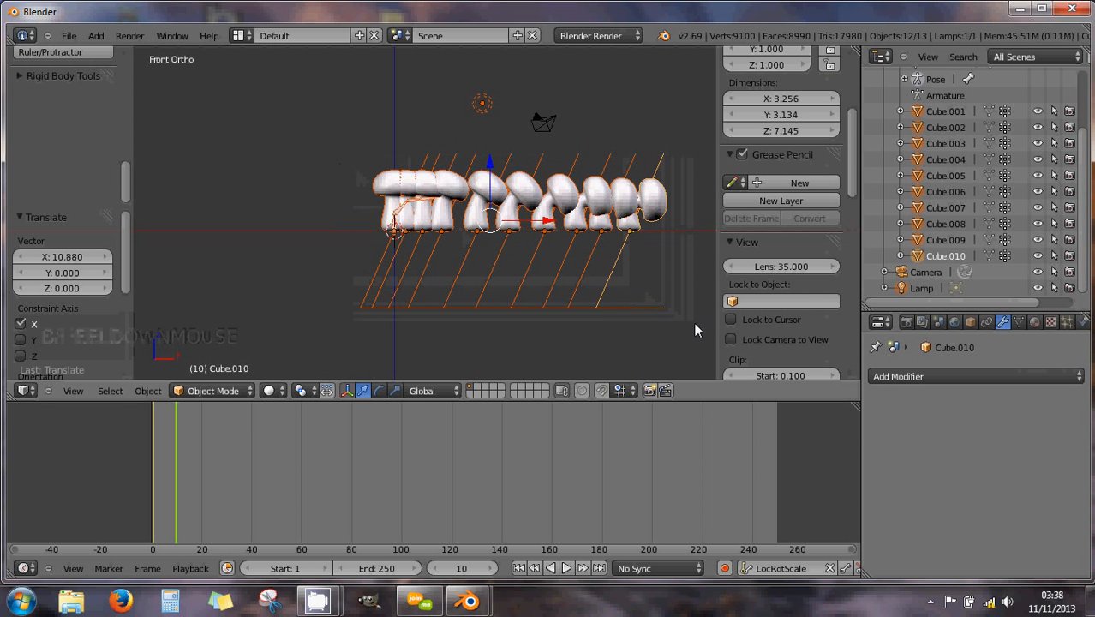
pyautogui.keyDown('shift'); pyautogui.rightClick(485, 107); pyautogui.keyUp('shift')
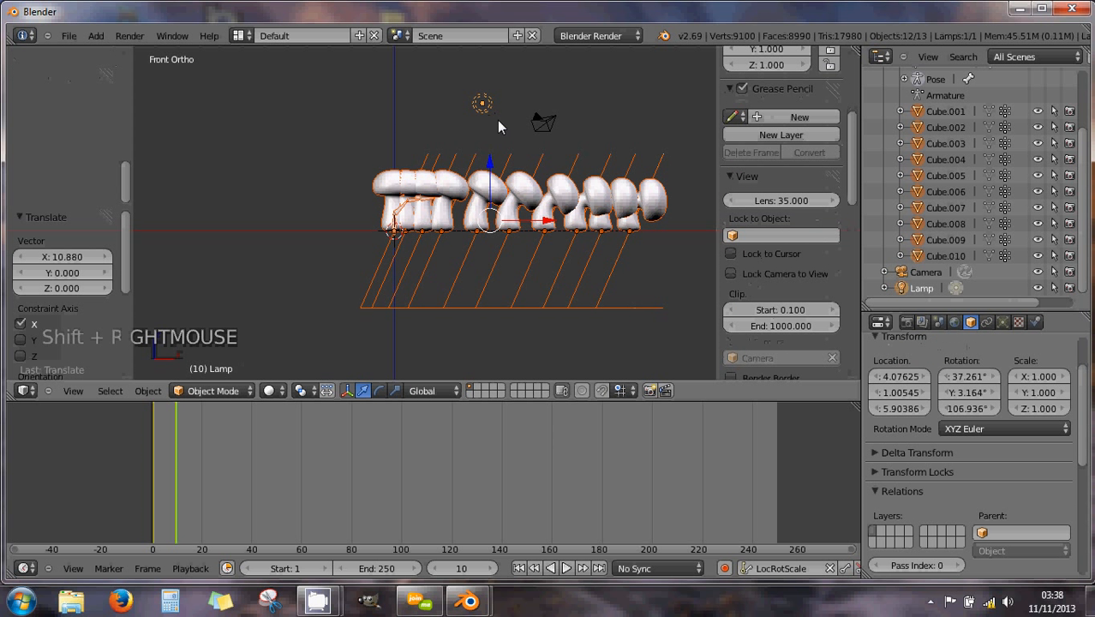
pyautogui.keyDown('shift'); pyautogui.rightClick(483, 105); pyautogui.keyUp('shift')
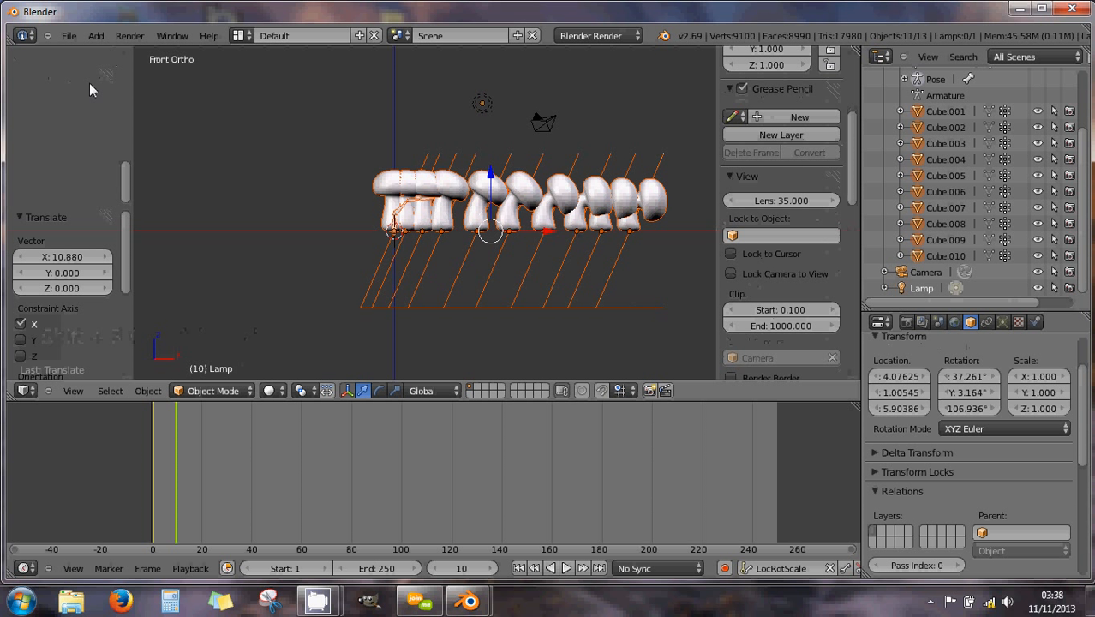
pyautogui.click(70, 38)
pyautogui.moveTo(92, 296)
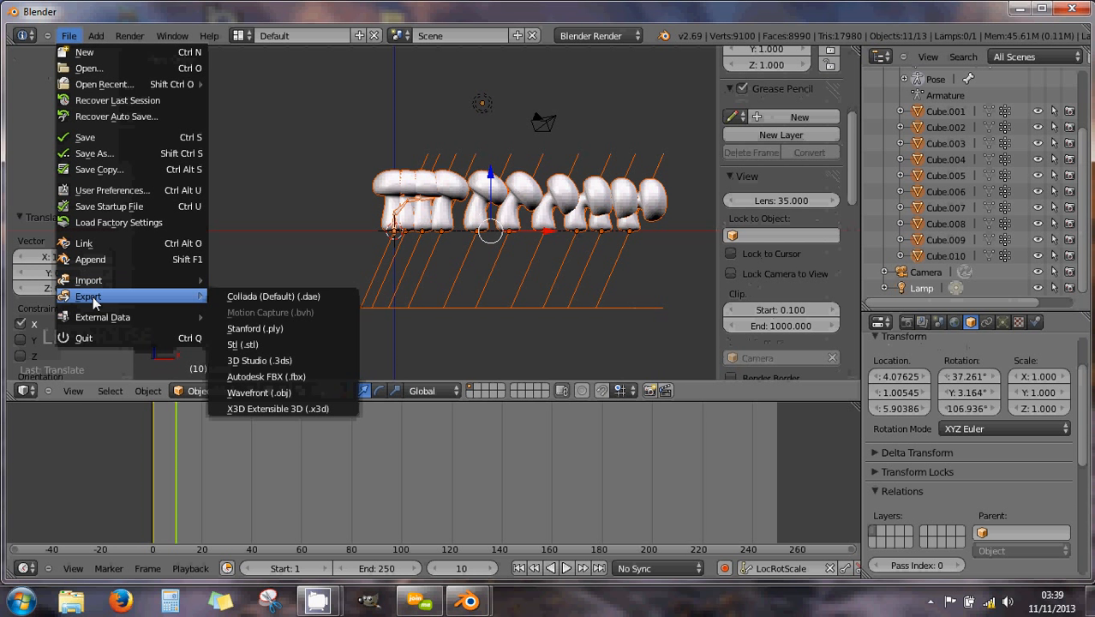
pyautogui.click(236, 298)
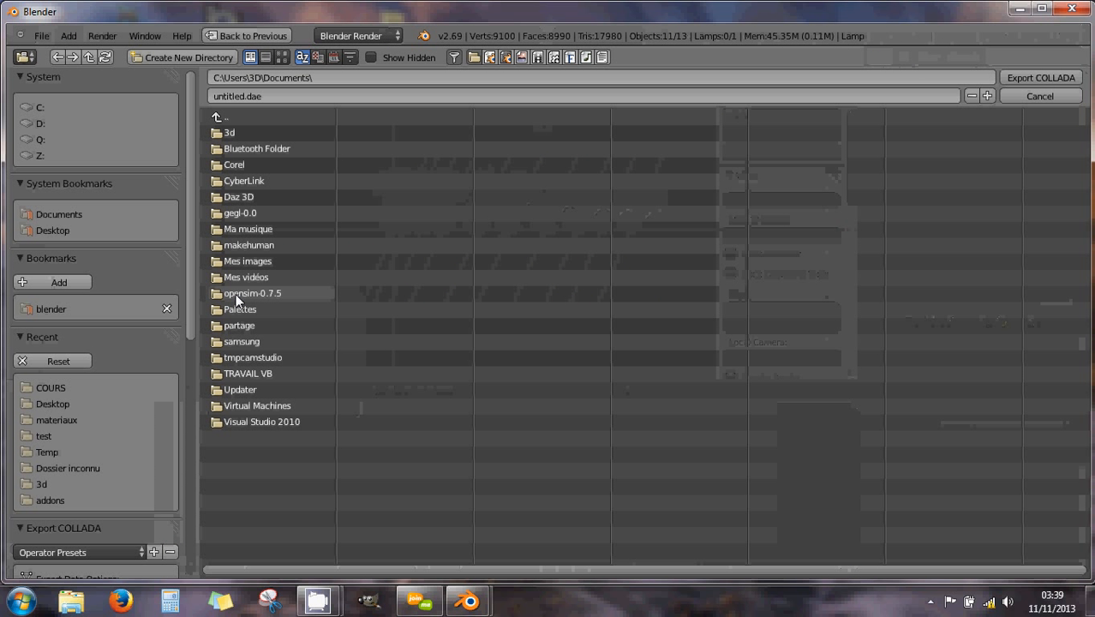
pyautogui.scroll(-3, 101, 468)
pyautogui.scroll(-2, 101, 469)
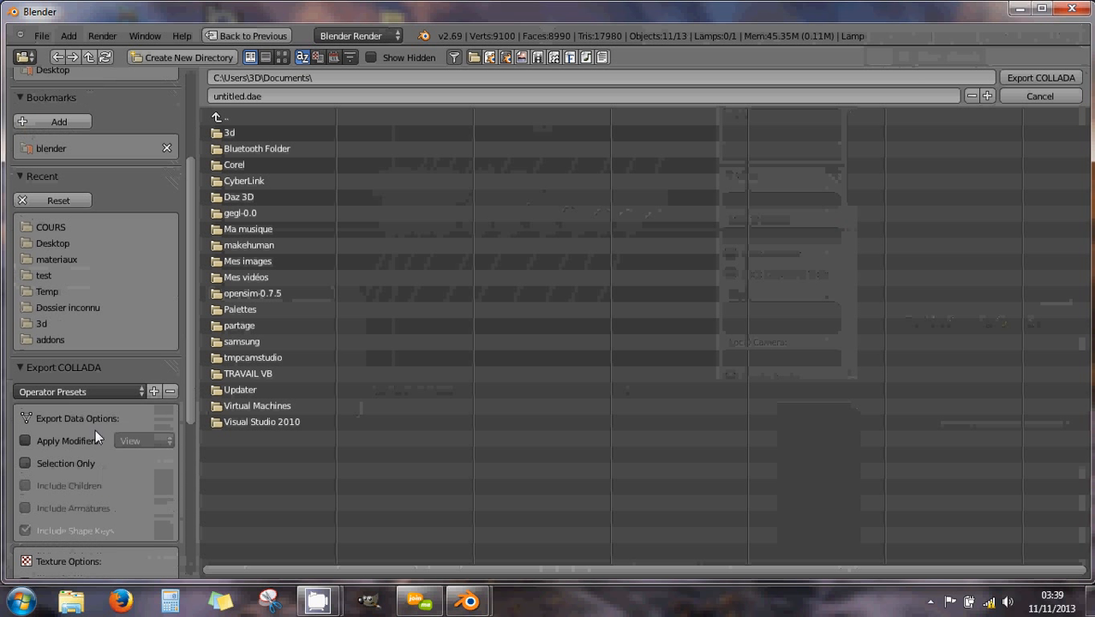
pyautogui.click(79, 391)
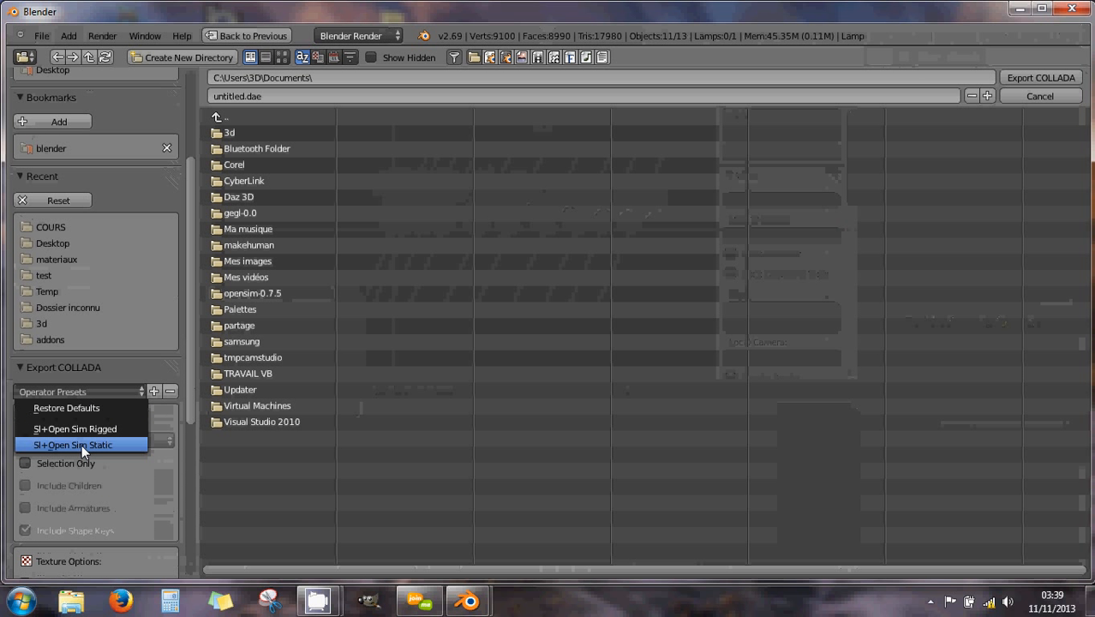
pyautogui.click(132, 443)
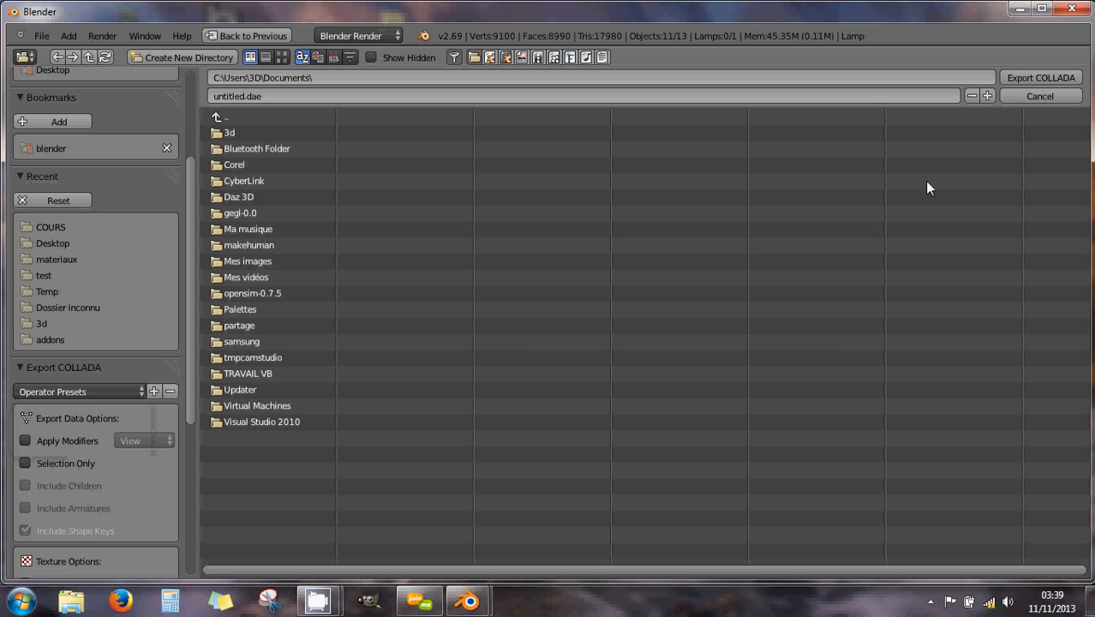
pyautogui.click(1038, 96)
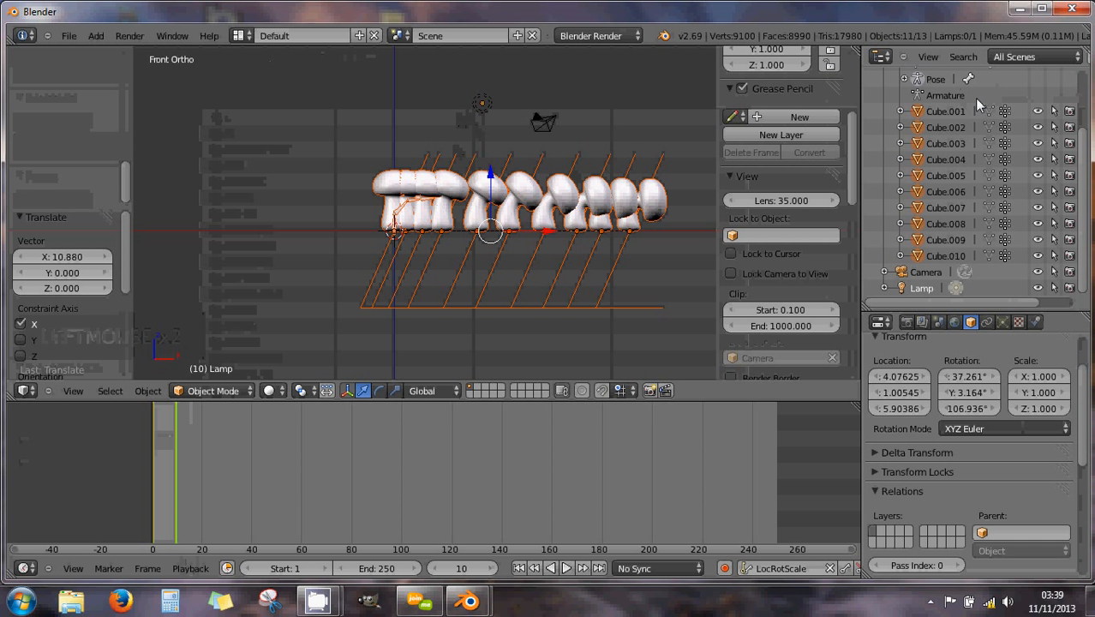
# - Try to take the armature out of the selection, switching it from Pose Mode back to Object Mode
pyautogui.keyDown('shift'); pyautogui.rightClick(399, 211); pyautogui.keyUp('shift')
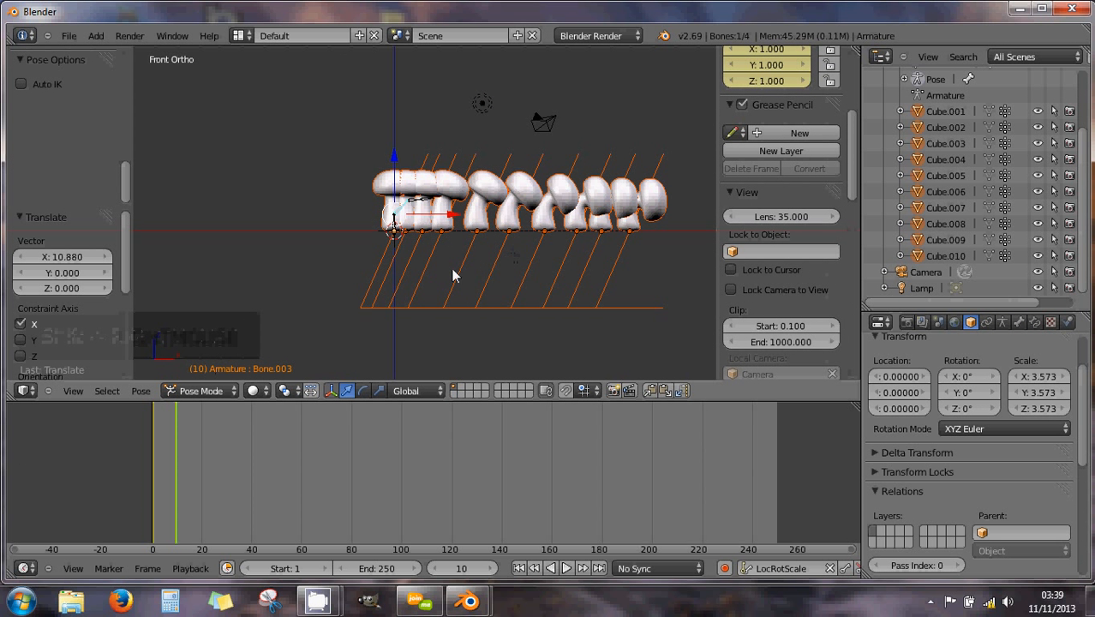
pyautogui.click(208, 390)
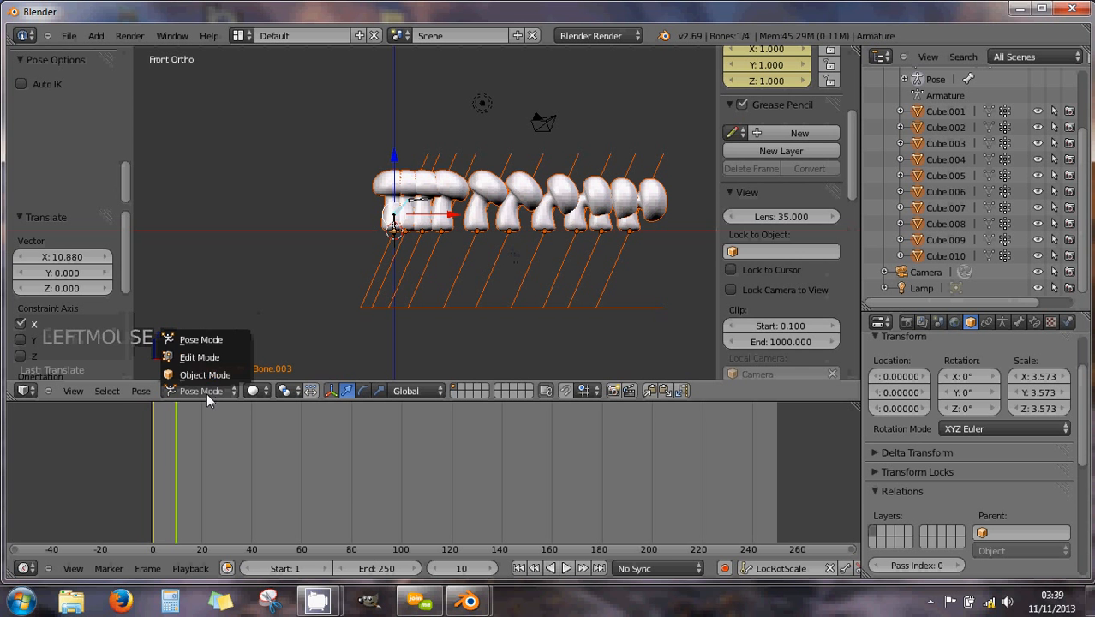
pyautogui.click(206, 376)
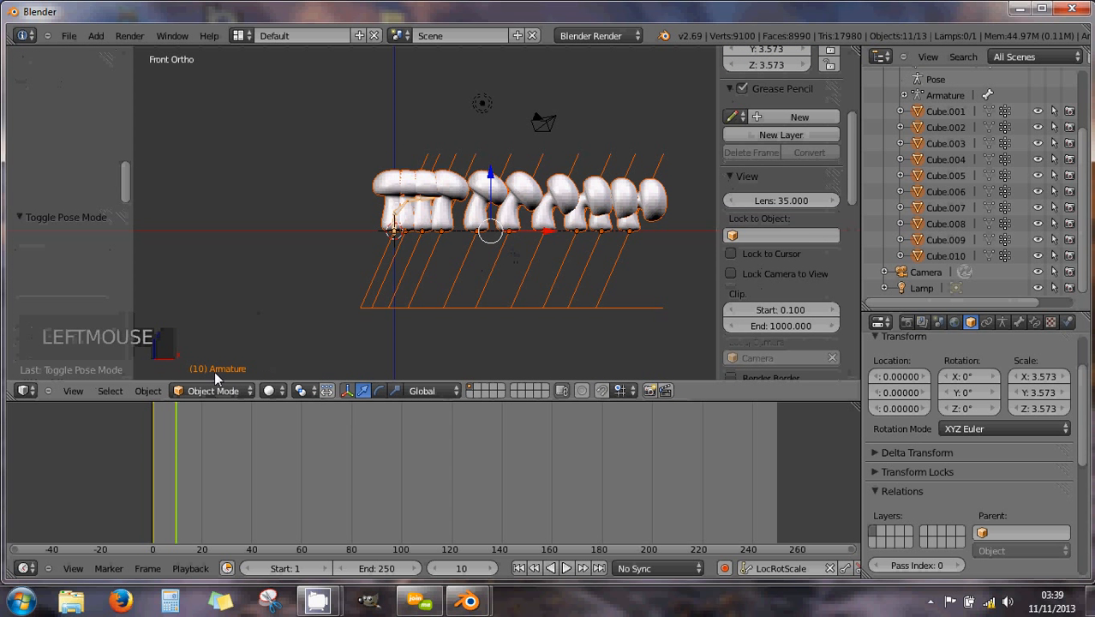
pyautogui.keyDown('shift'); pyautogui.rightClick(404, 214); pyautogui.keyUp('shift')
pyautogui.keyDown('shift'); pyautogui.rightClick(404, 215); pyautogui.keyUp('shift')
pyautogui.scroll(4, 443, 236)
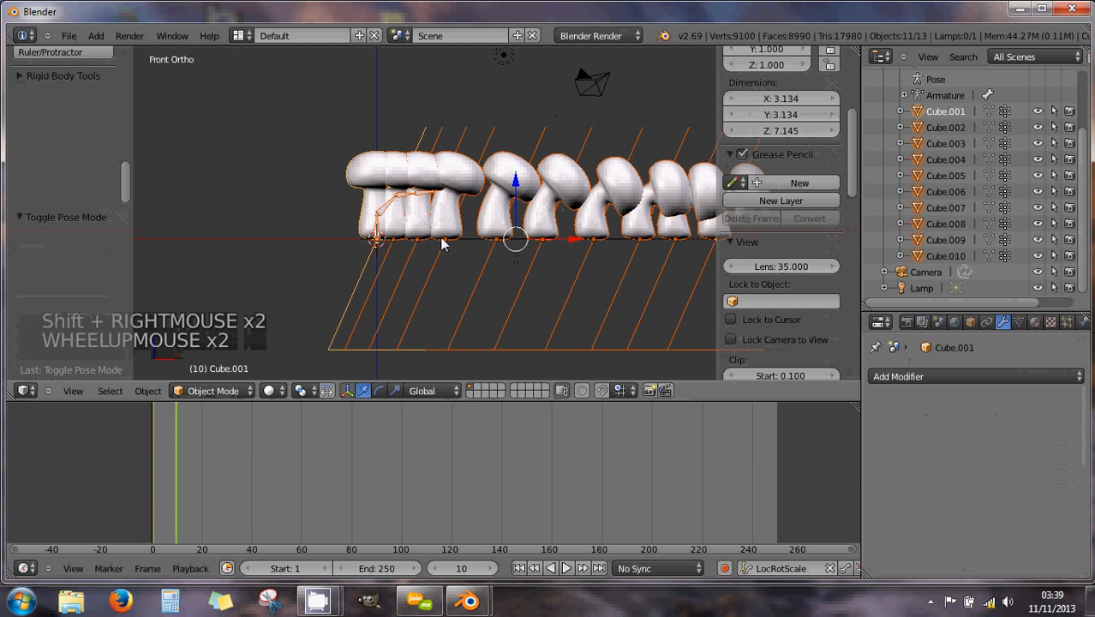
pyautogui.scroll(-3, 424, 238)
pyautogui.keyDown('shift'); pyautogui.rightClick(384, 190); pyautogui.keyUp('shift')
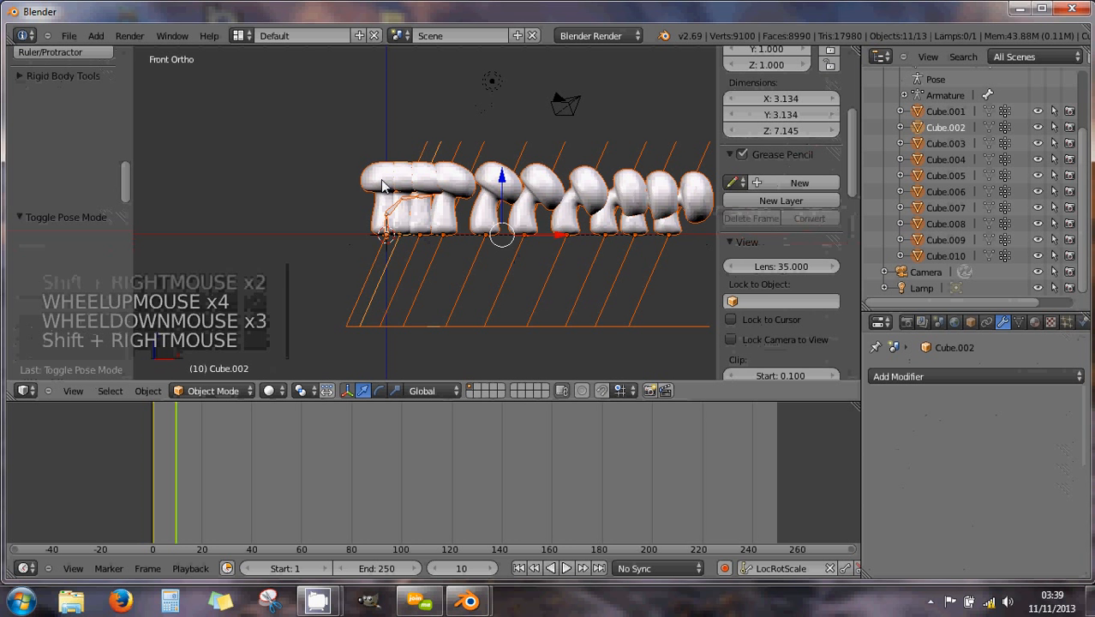
# - Select only the ten mushroom meshes, Cube.001 through Cube.010, leaving out the armature, camera and lamp
pyautogui.click(944, 112)
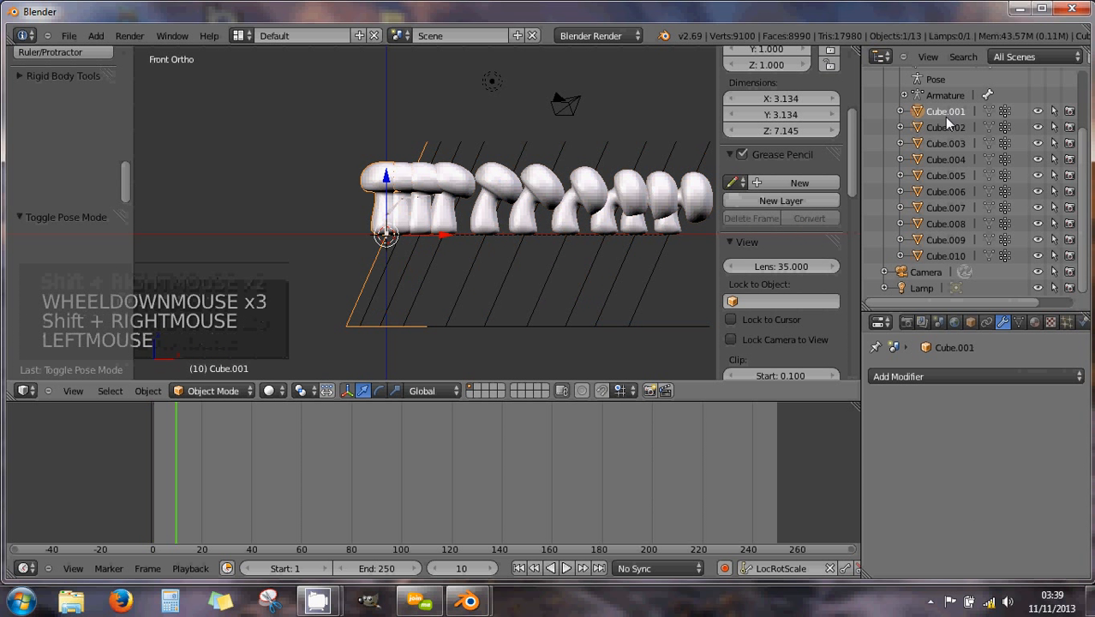
pyautogui.keyDown('shift'); pyautogui.rightClick(942, 126); pyautogui.keyUp('shift')
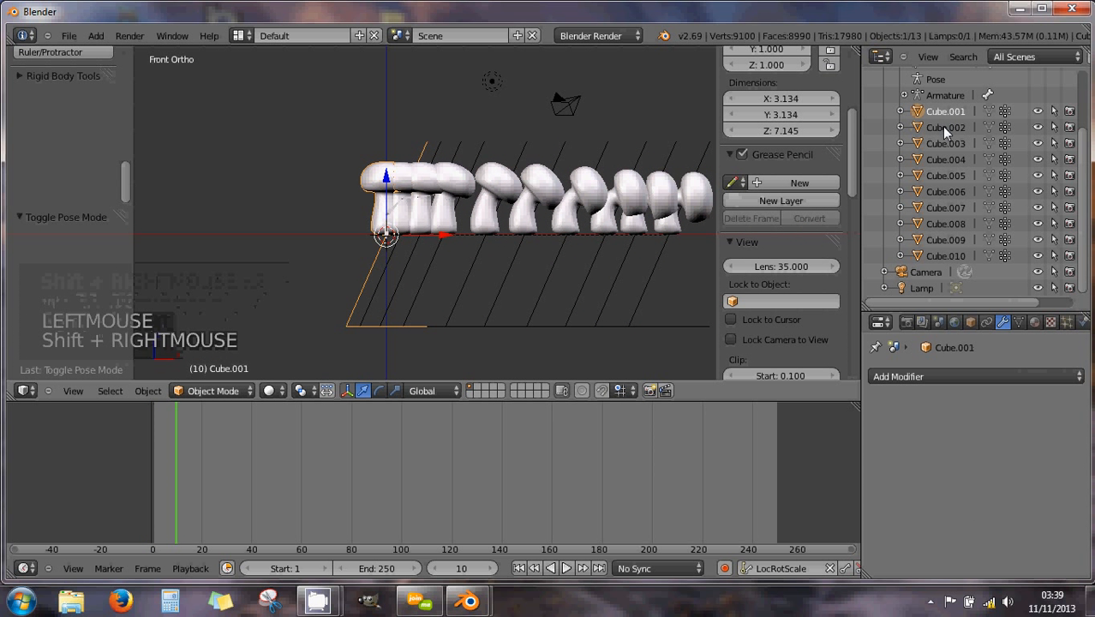
pyautogui.keyDown('shift'); pyautogui.click(942, 127); pyautogui.keyUp('shift')
pyautogui.keyDown('shift'); pyautogui.click(942, 143); pyautogui.keyUp('shift')
pyautogui.keyDown('shift'); pyautogui.click(940, 159); pyautogui.keyUp('shift')
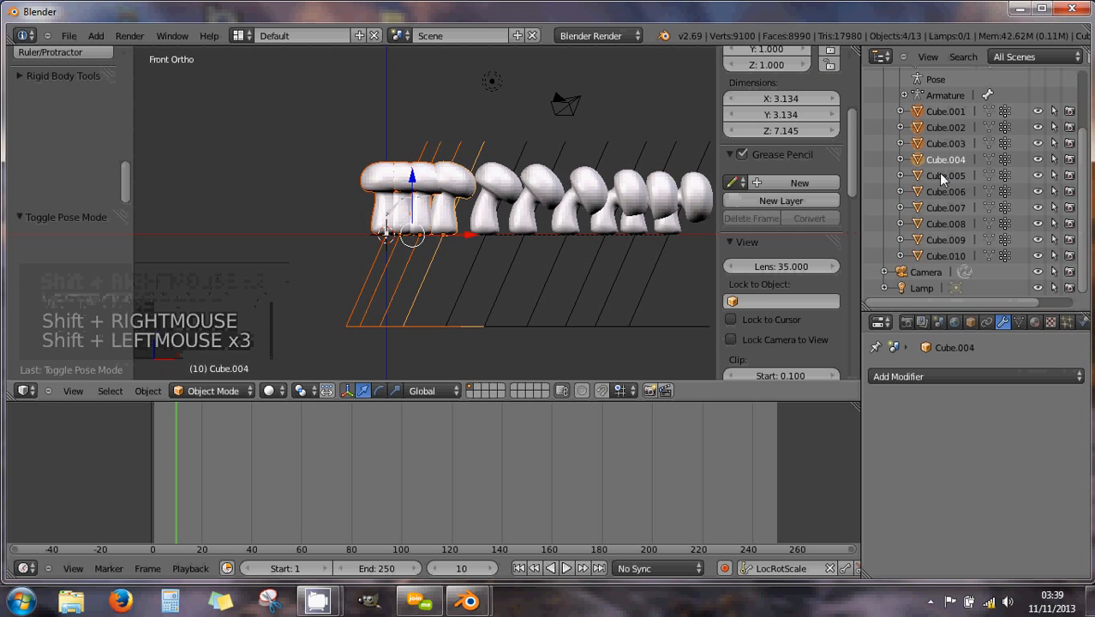
pyautogui.keyDown('shift'); pyautogui.click(939, 176); pyautogui.keyUp('shift')
pyautogui.keyDown('shift'); pyautogui.click(941, 192); pyautogui.keyUp('shift')
pyautogui.keyDown('shift'); pyautogui.click(939, 207); pyautogui.keyUp('shift')
pyautogui.keyDown('shift'); pyautogui.click(939, 224); pyautogui.keyUp('shift')
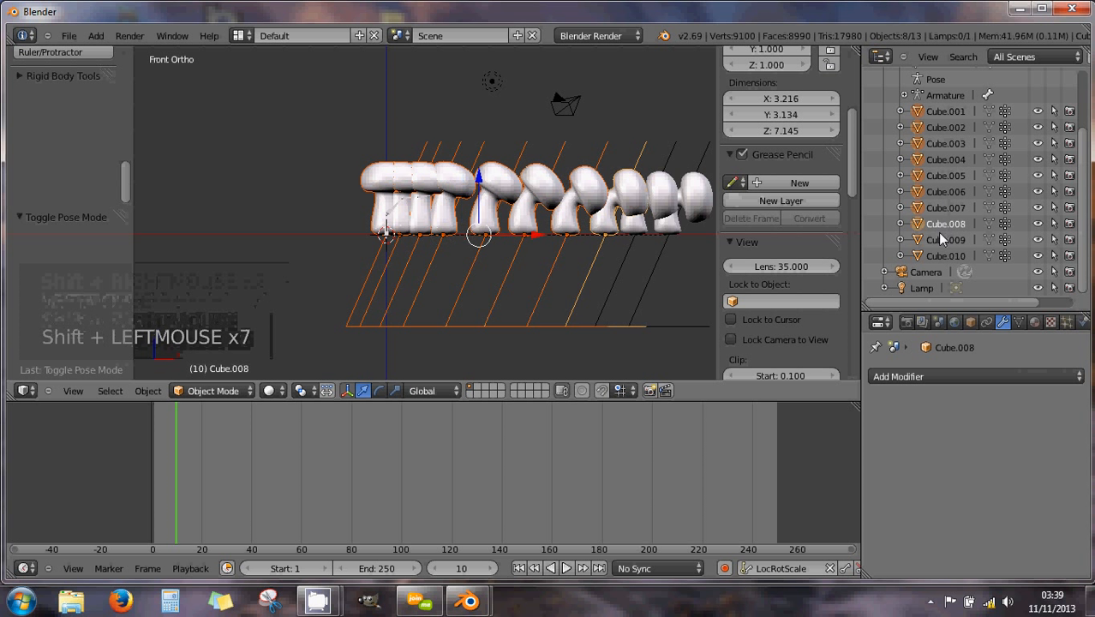
pyautogui.keyDown('shift'); pyautogui.click(938, 240); pyautogui.keyUp('shift')
pyautogui.keyDown('shift'); pyautogui.click(939, 250); pyautogui.keyUp('shift')
pyautogui.scroll(-1, 599, 238)
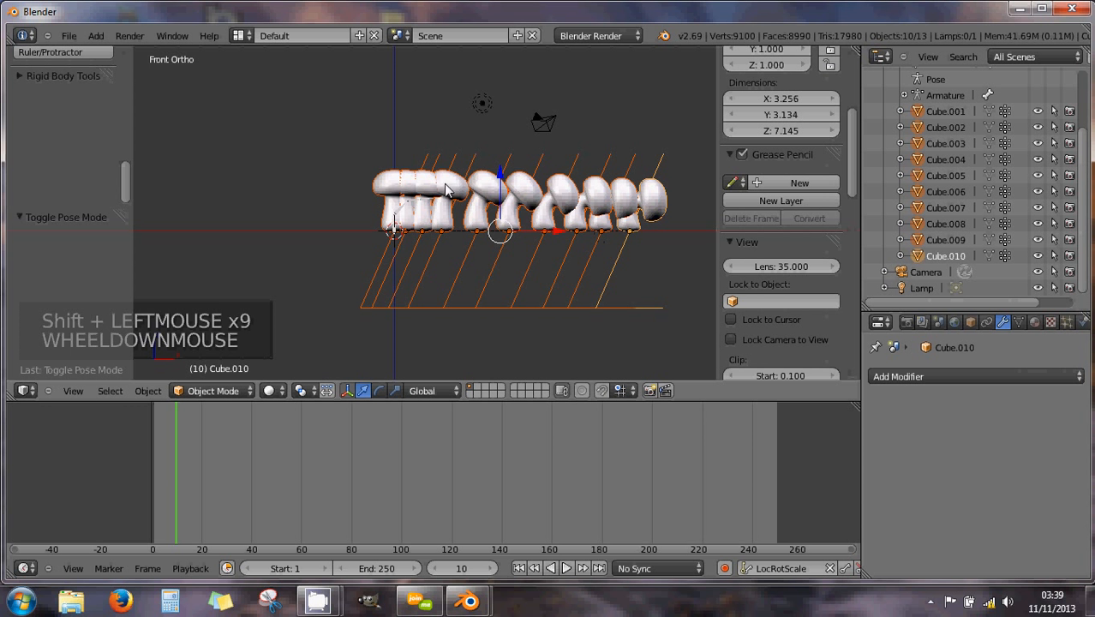
# - Start a Collada (.dae) export of the selected meshes and apply the Sl+Open Sim Static preset
pyautogui.click(66, 35)
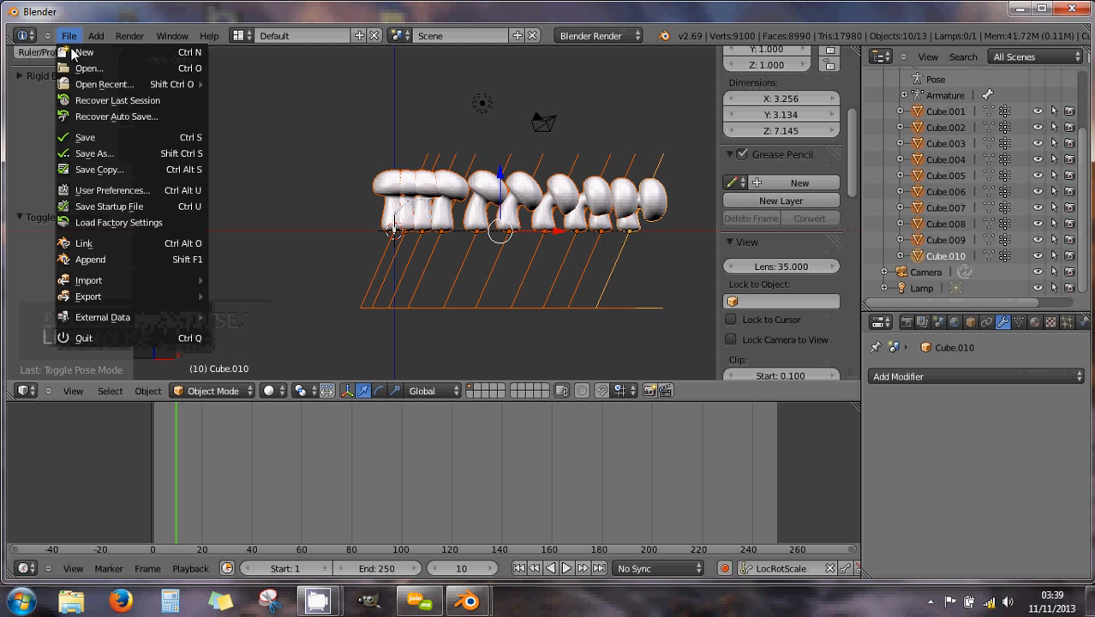
pyautogui.moveTo(101, 295)
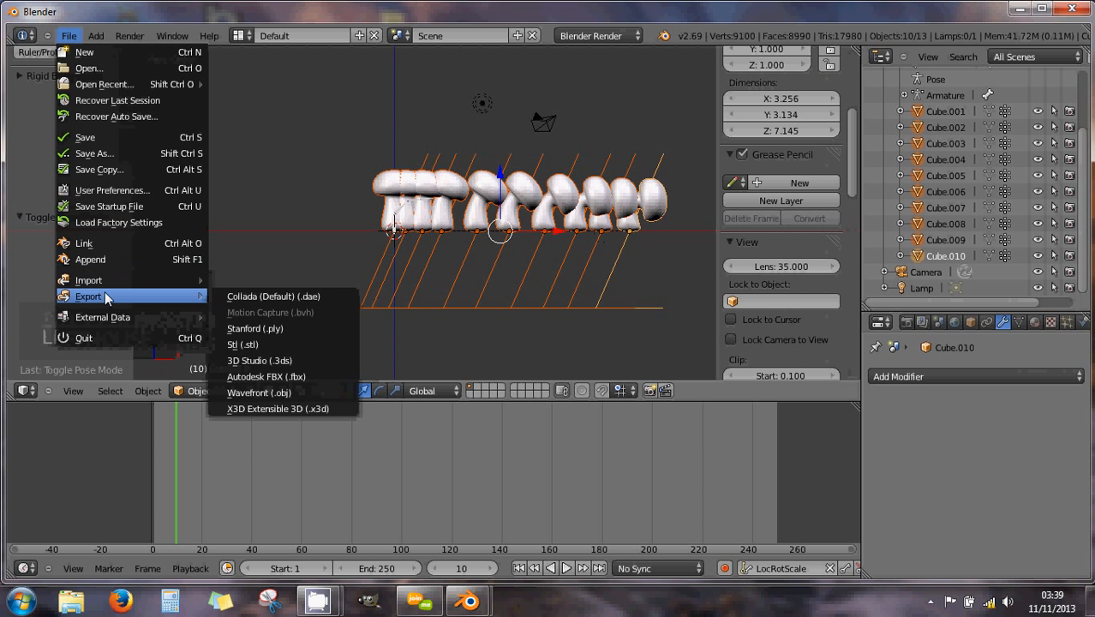
pyautogui.click(247, 295)
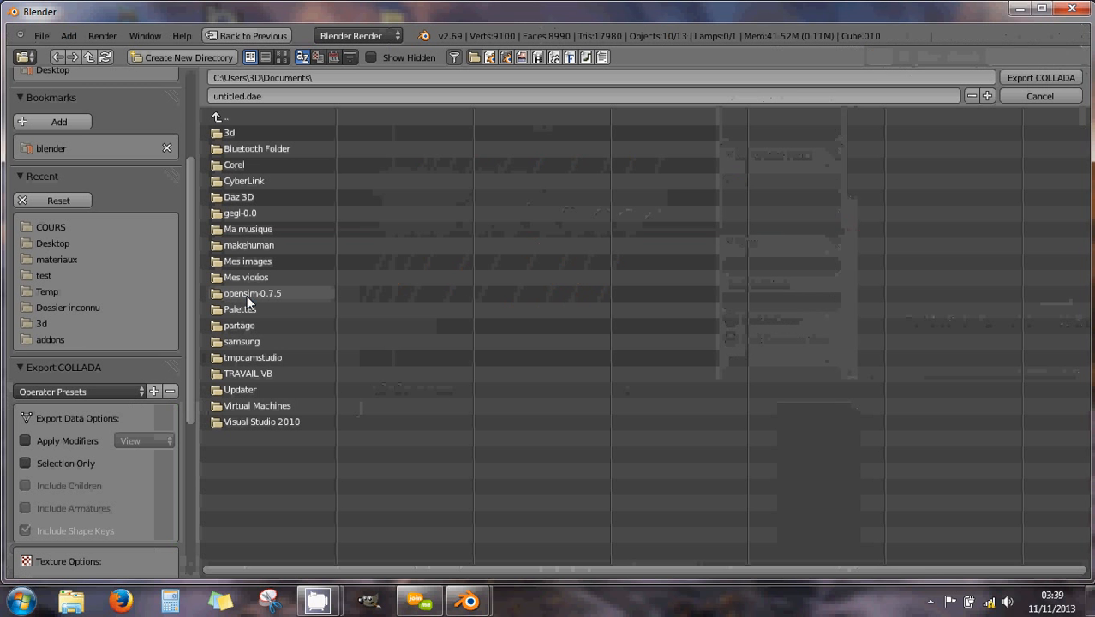
pyautogui.click(94, 392)
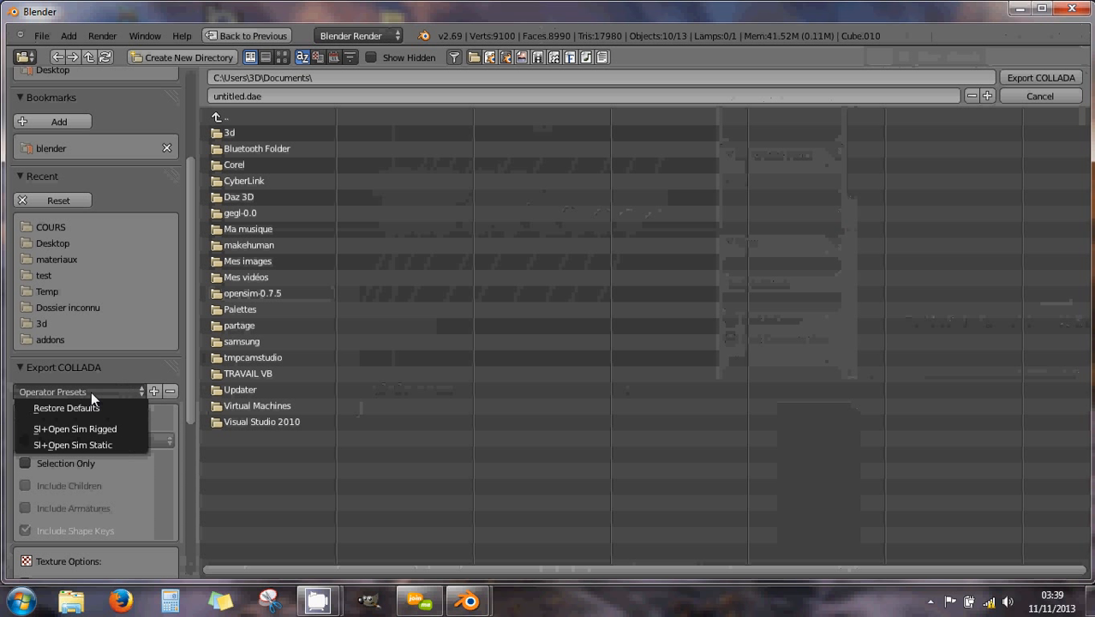
pyautogui.click(97, 445)
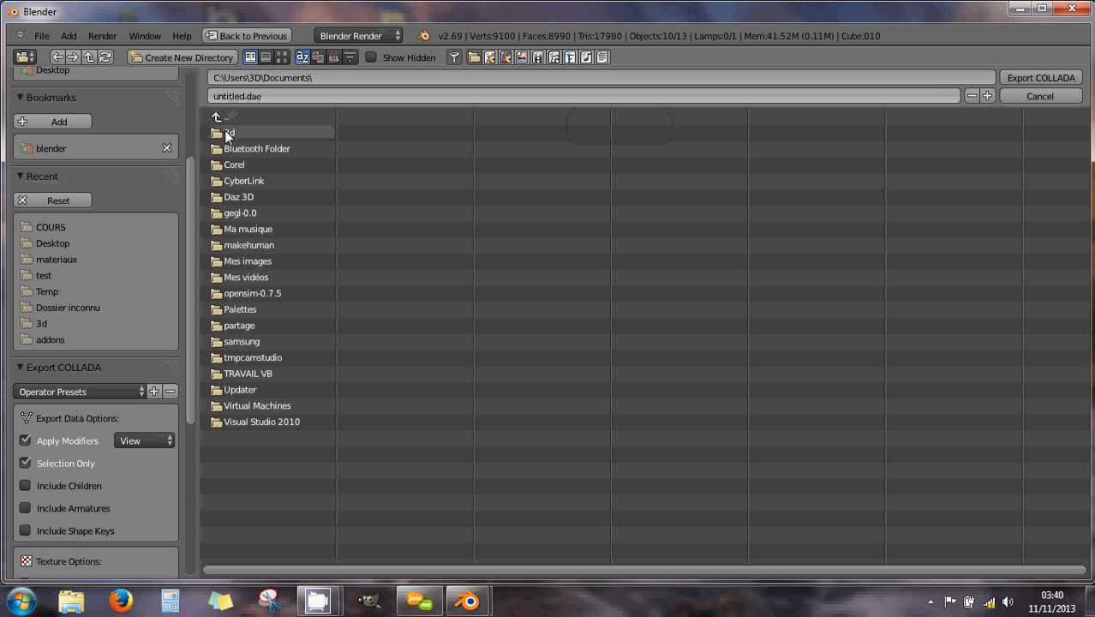
# - Export the Collada file as CHAMPI.dae into the Mes images folder
pyautogui.click(258, 260)
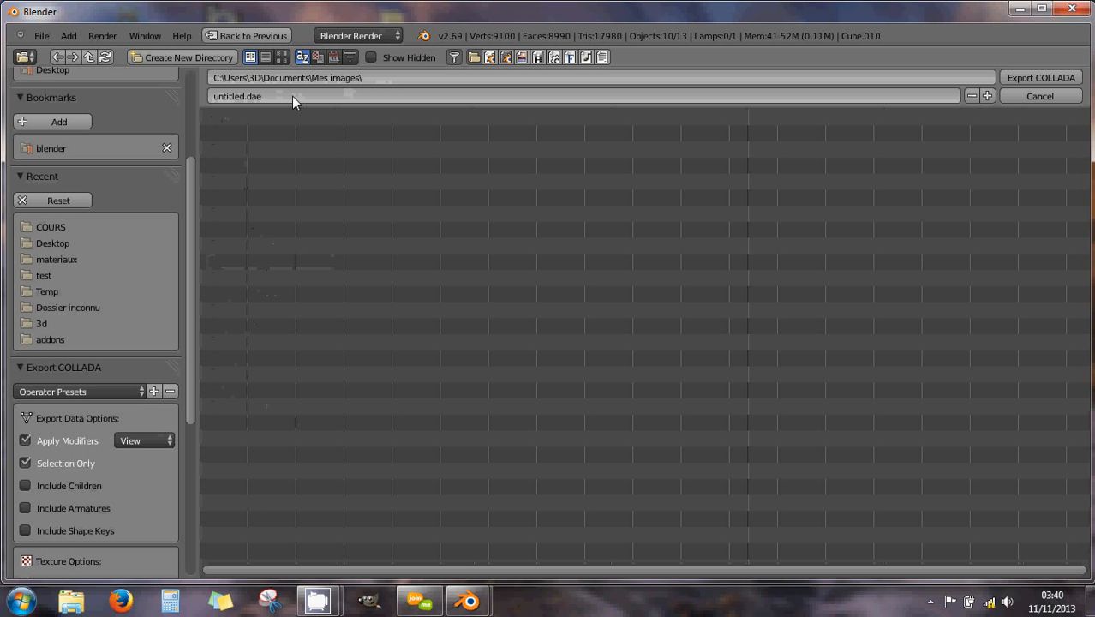
pyautogui.click(245, 97)
pyautogui.moveTo(245, 97); pyautogui.dragTo(202, 97)
pyautogui.write('CHA')
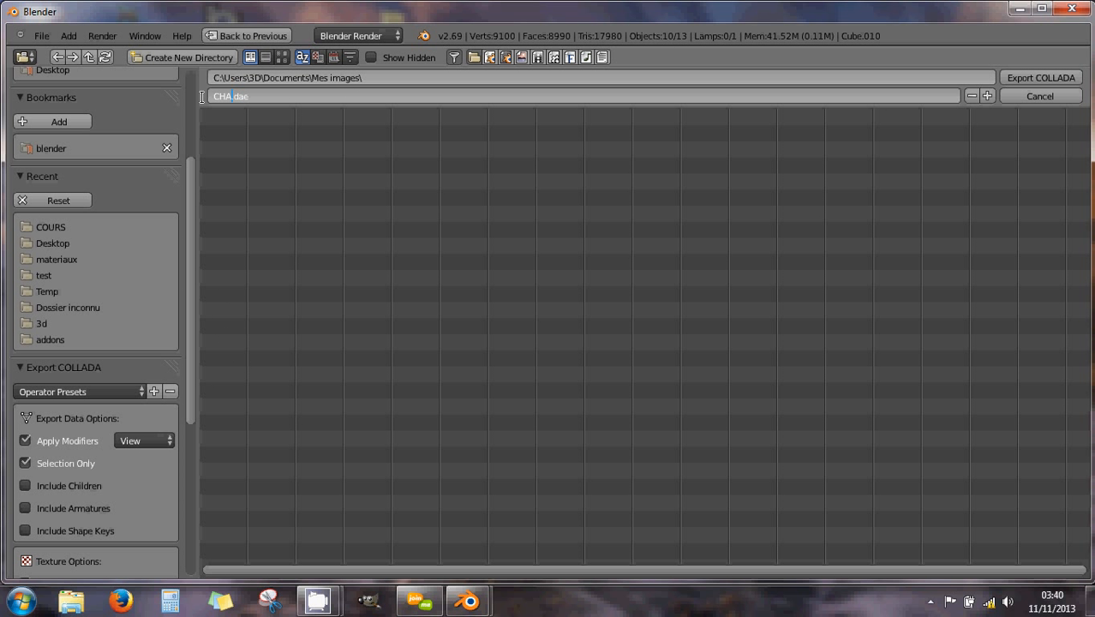
pyautogui.write('MPI')
pyautogui.click(1026, 78)
pyautogui.click(1028, 78)
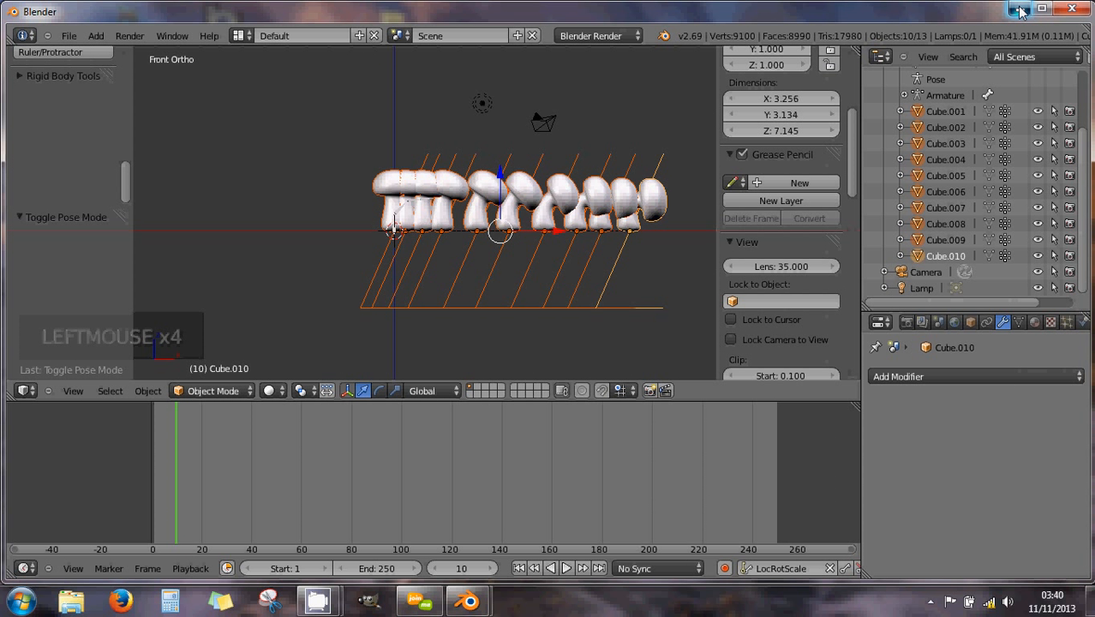
# - Save the Blender project as CHAMPI.blend in the COURS folder
pyautogui.click(69, 36)
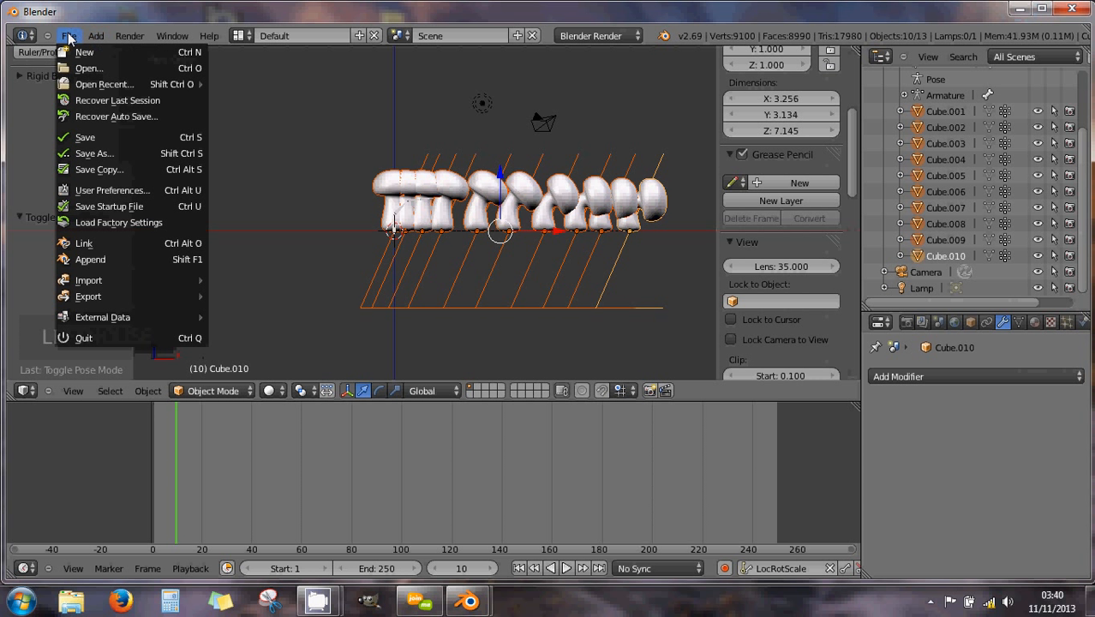
pyautogui.click(109, 153)
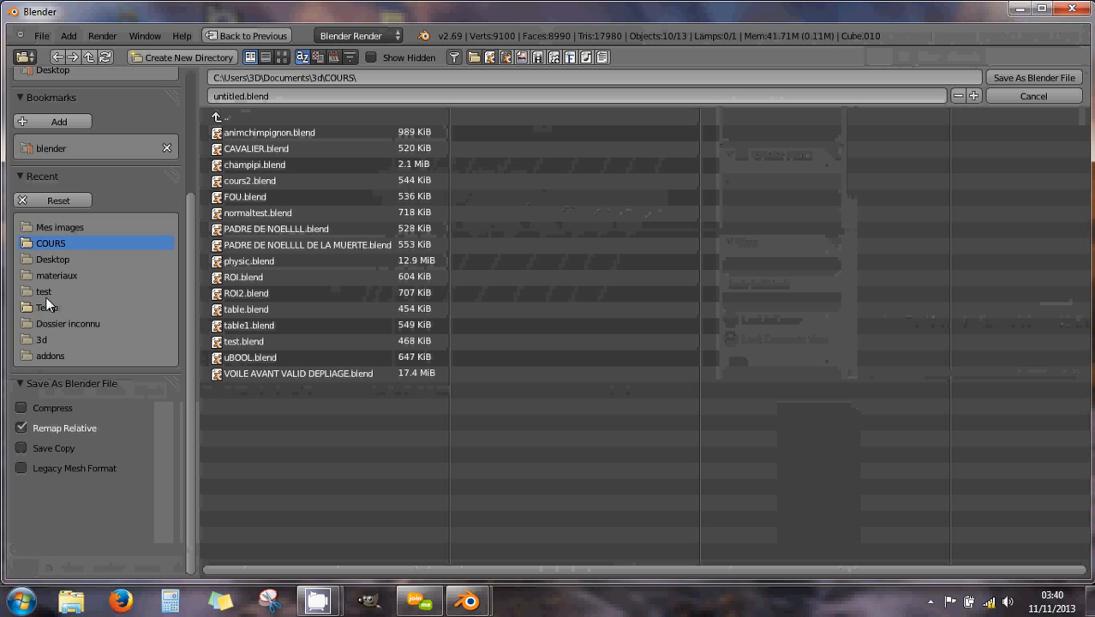
pyautogui.click(238, 96)
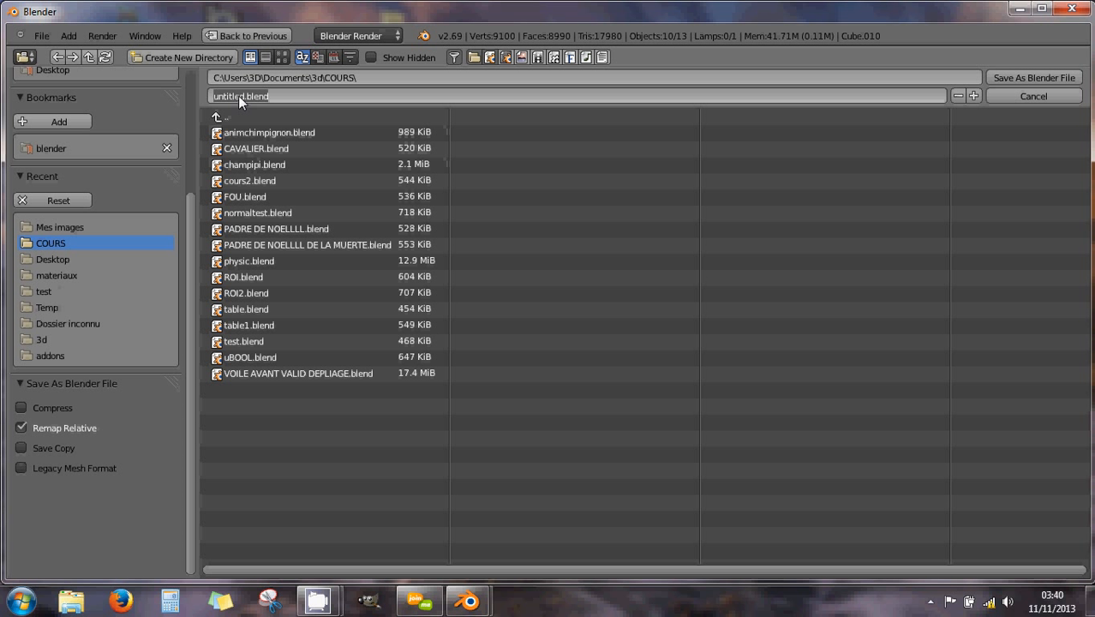
pyautogui.moveTo(243, 97); pyautogui.dragTo(200, 97)
pyautogui.write('CHAMPI')
pyautogui.press('Return')
pyautogui.click(1034, 77)
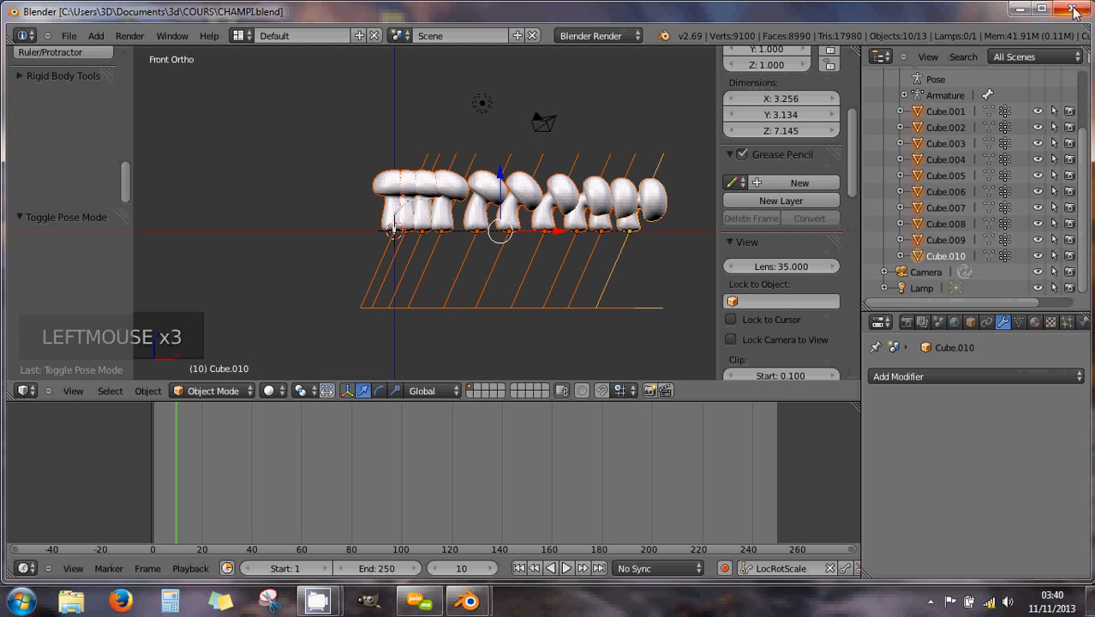
# - Switch to the desktop, launch OpenSim.32BitLaunch from the 3D folder and move the folder window aside
pyautogui.click(1072, 9)
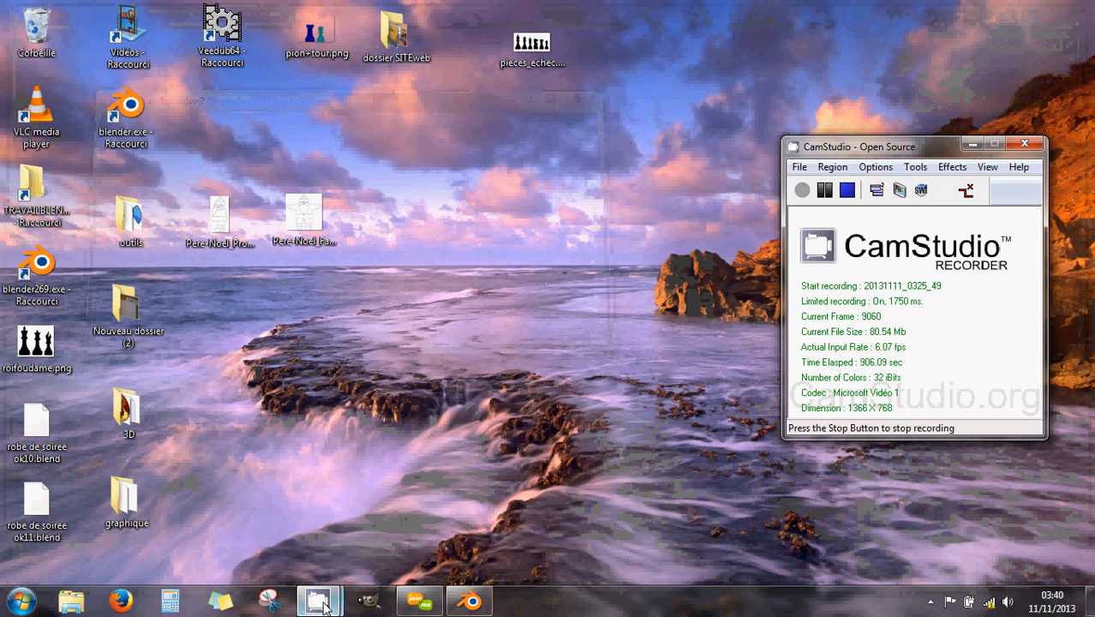
pyautogui.doubleClick(125, 411)
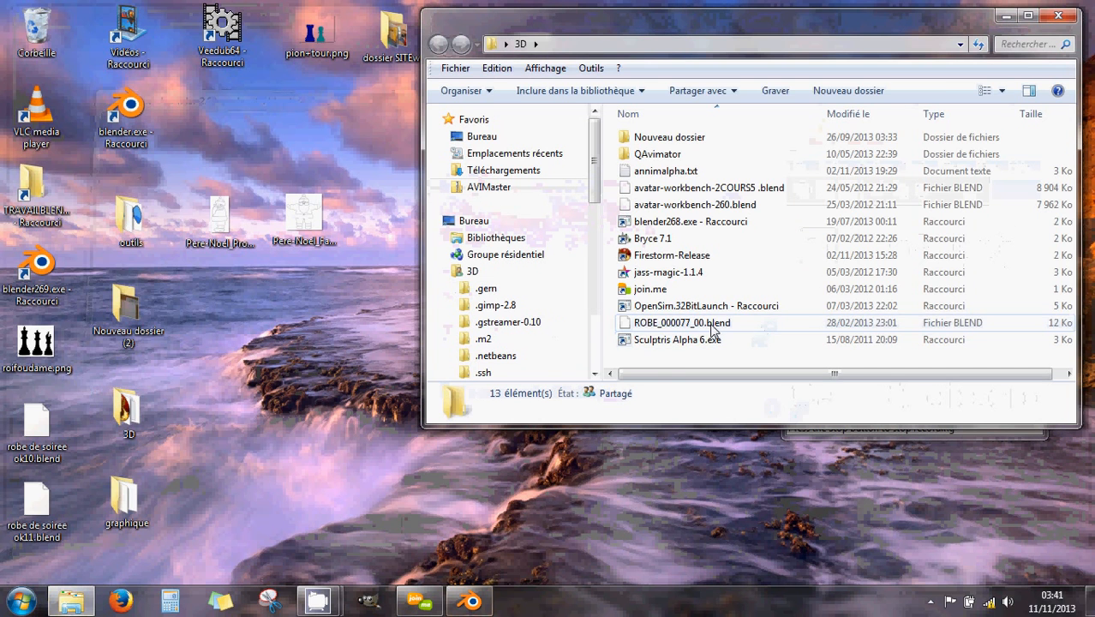
pyautogui.doubleClick(699, 308)
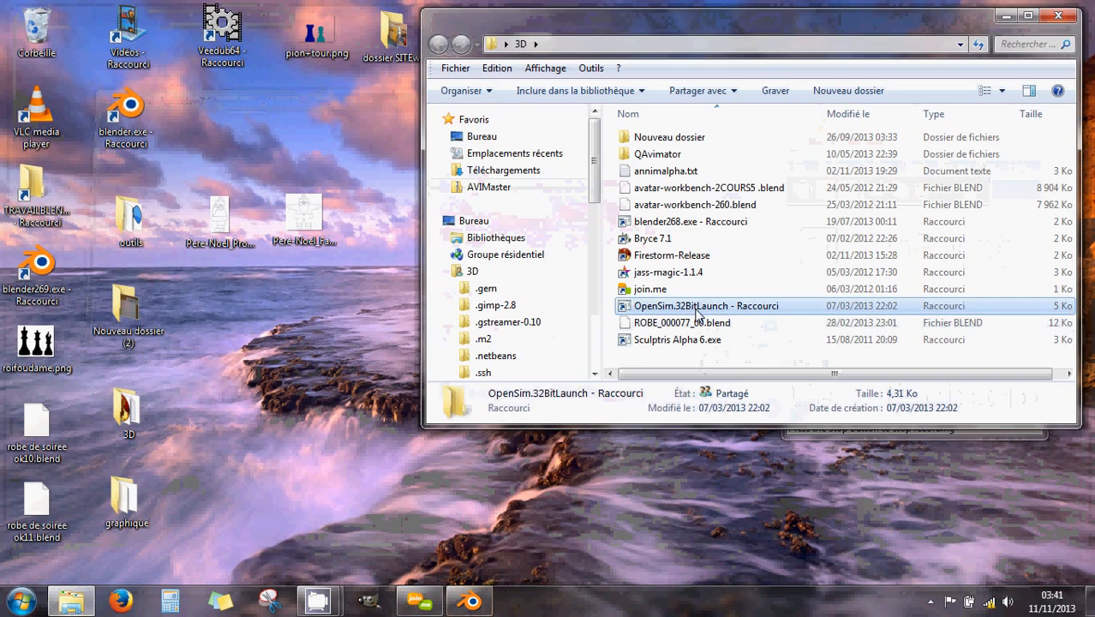
pyautogui.click(593, 309)
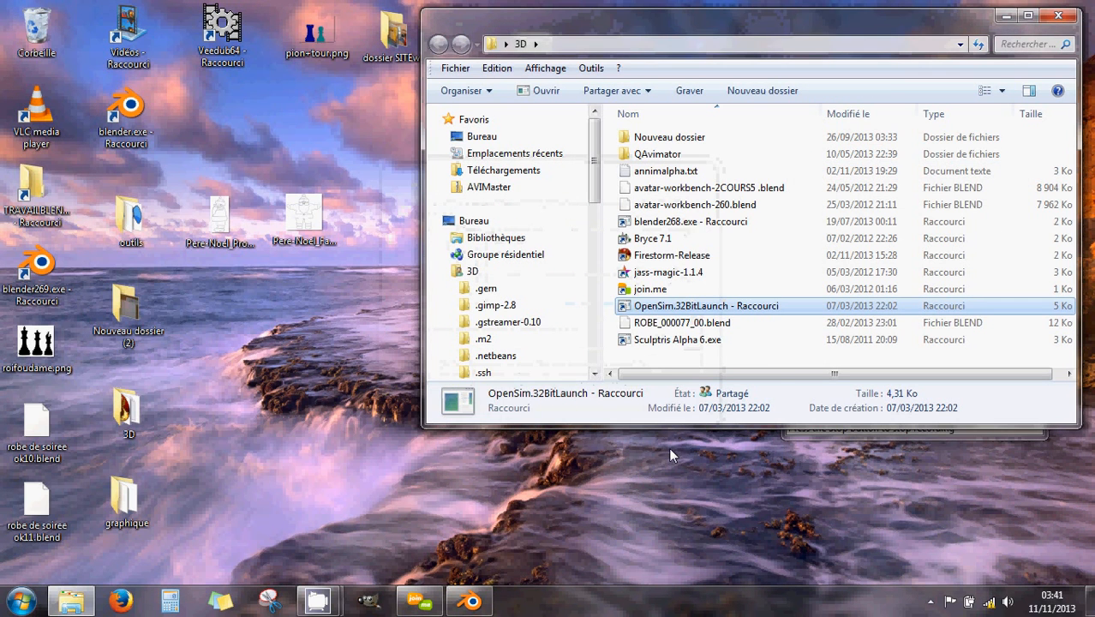
pyautogui.moveTo(686, 20); pyautogui.dragTo(922, 225)
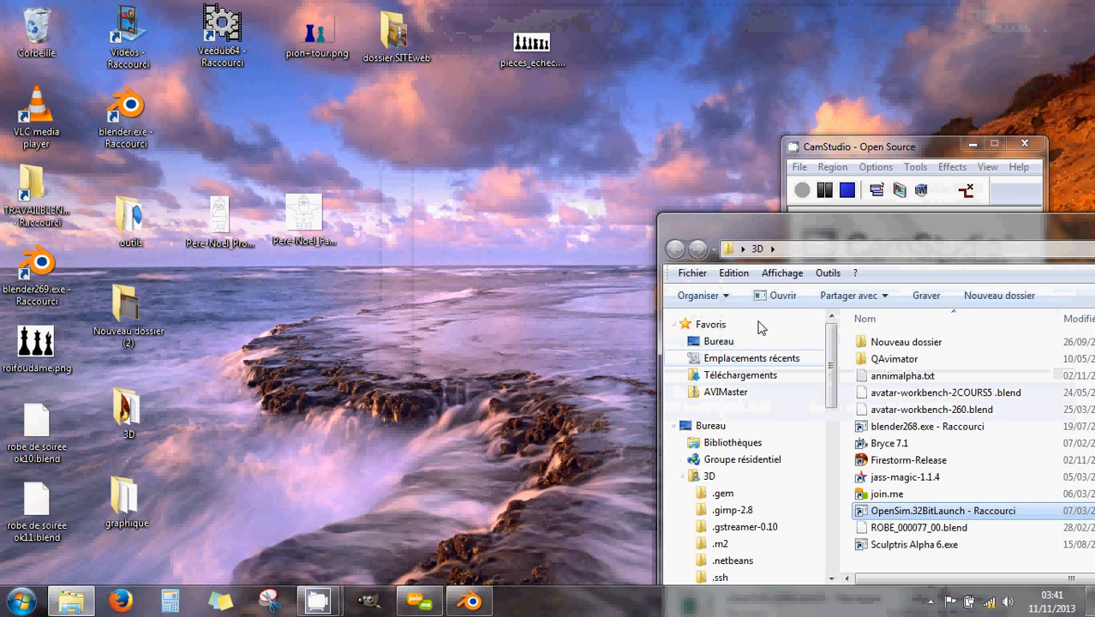
pyautogui.moveTo(776, 225); pyautogui.dragTo(726, 150)
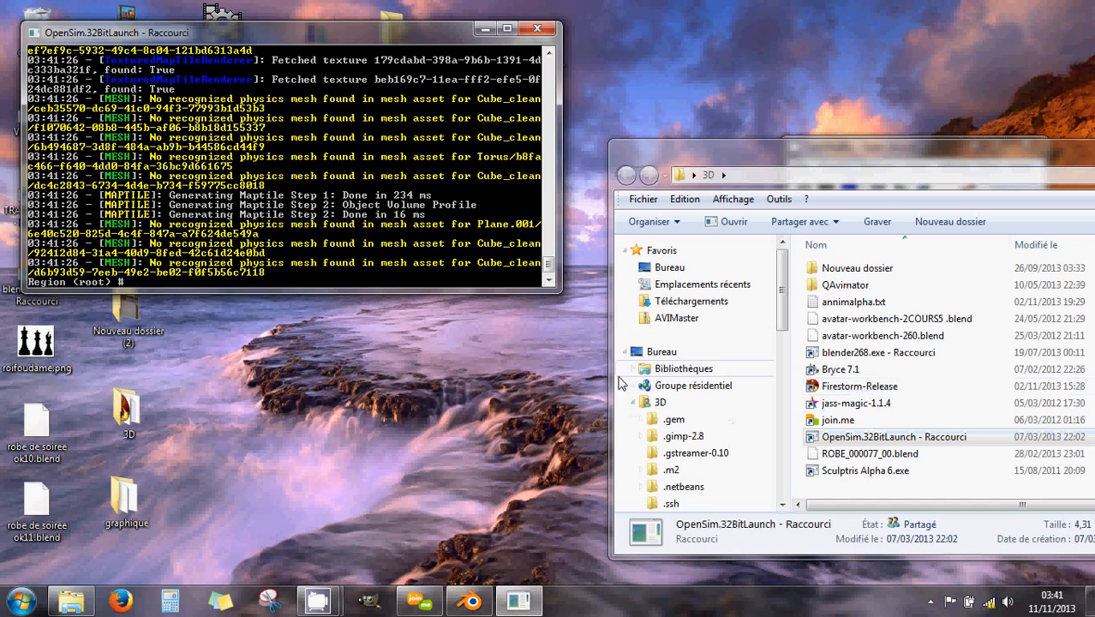
# - Launch Singularity Viewer and choose Local Host as the login grid
pyautogui.click(21, 599)
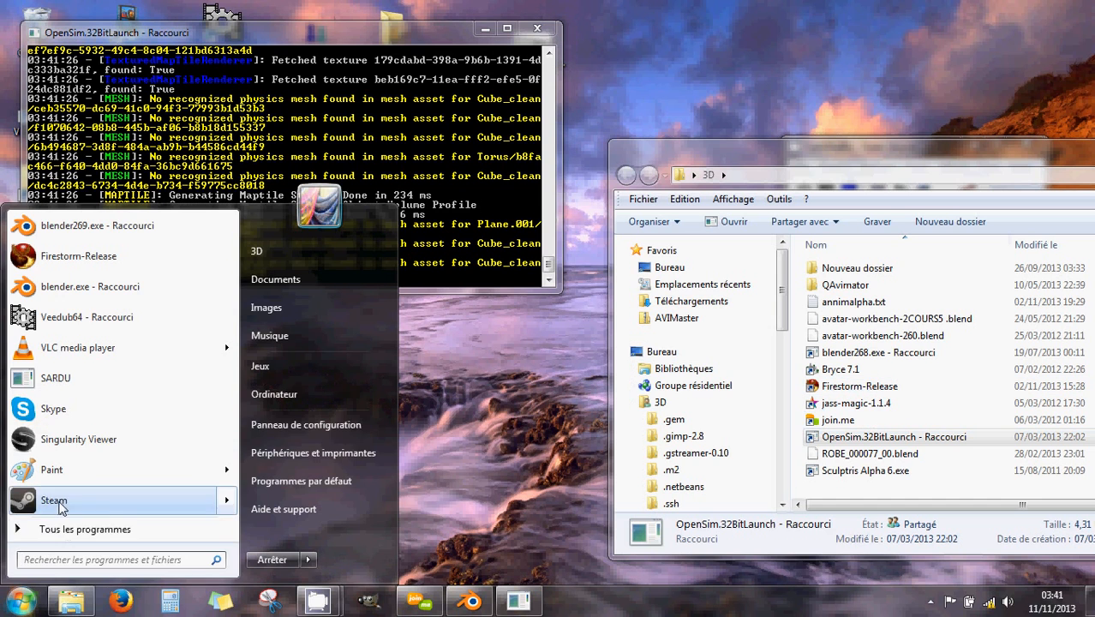
pyautogui.click(53, 438)
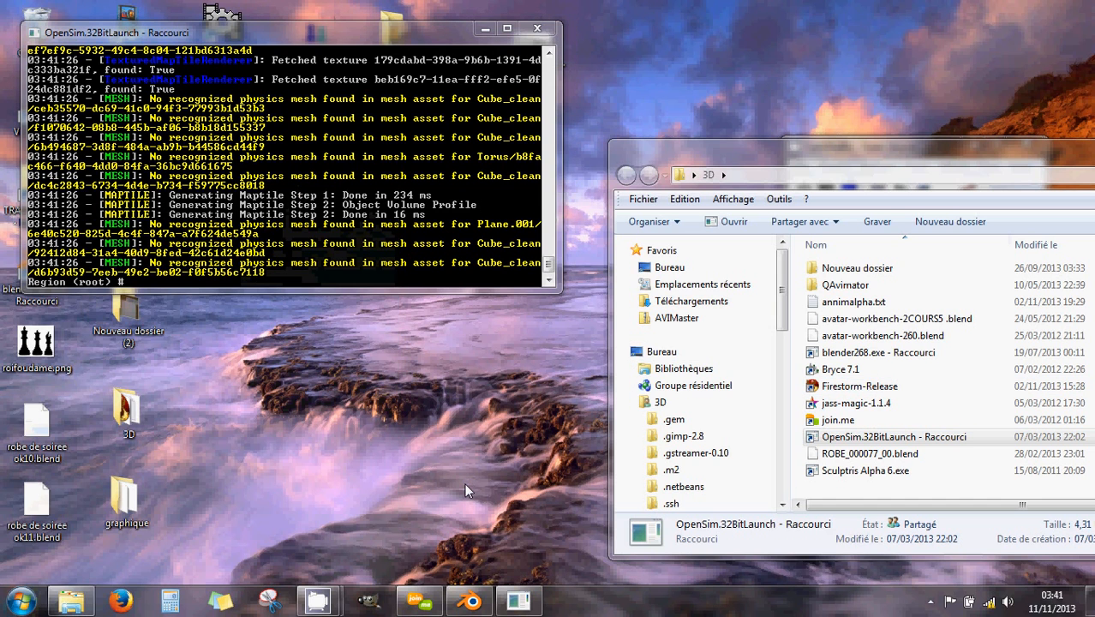
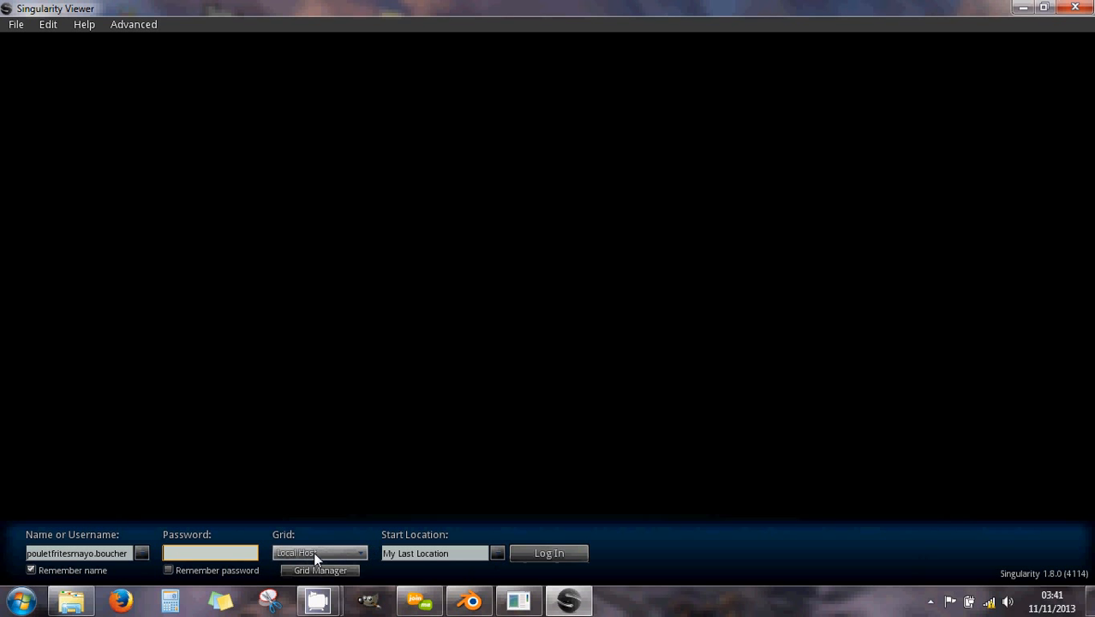
pyautogui.click(358, 552)
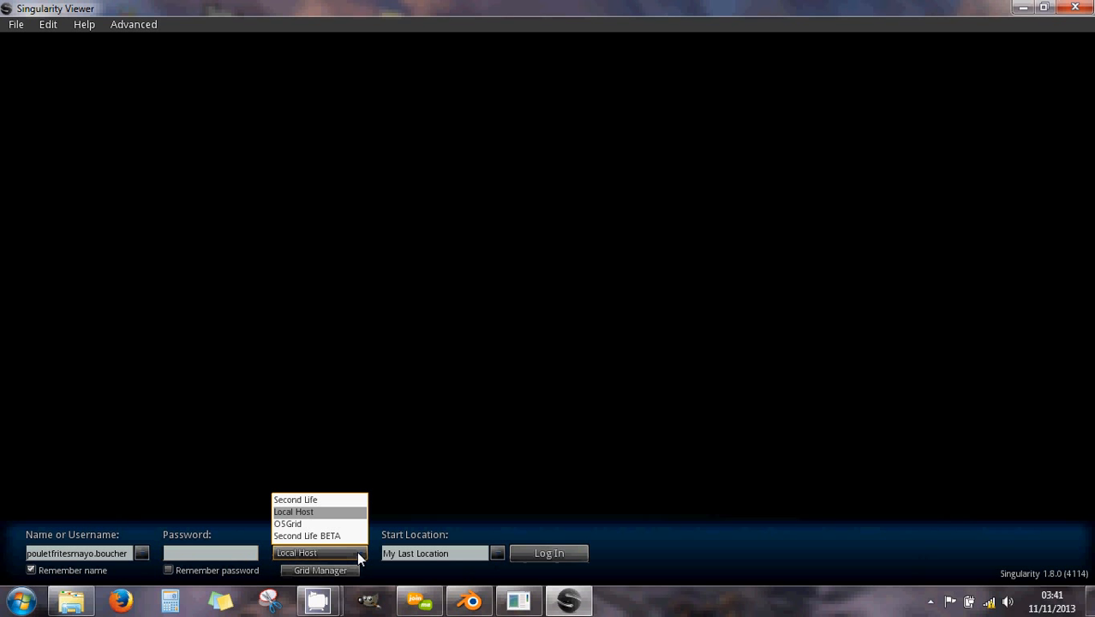
pyautogui.click(296, 514)
# - Enter the account password and try to log in to the Local Host grid
pyautogui.click(216, 555)
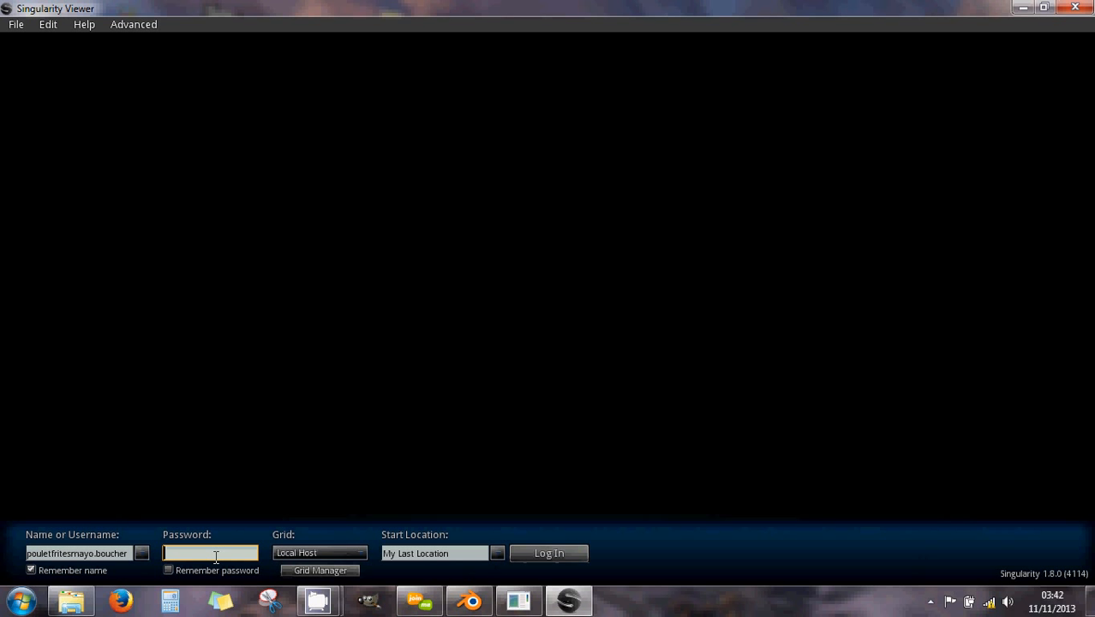
pyautogui.write('****')
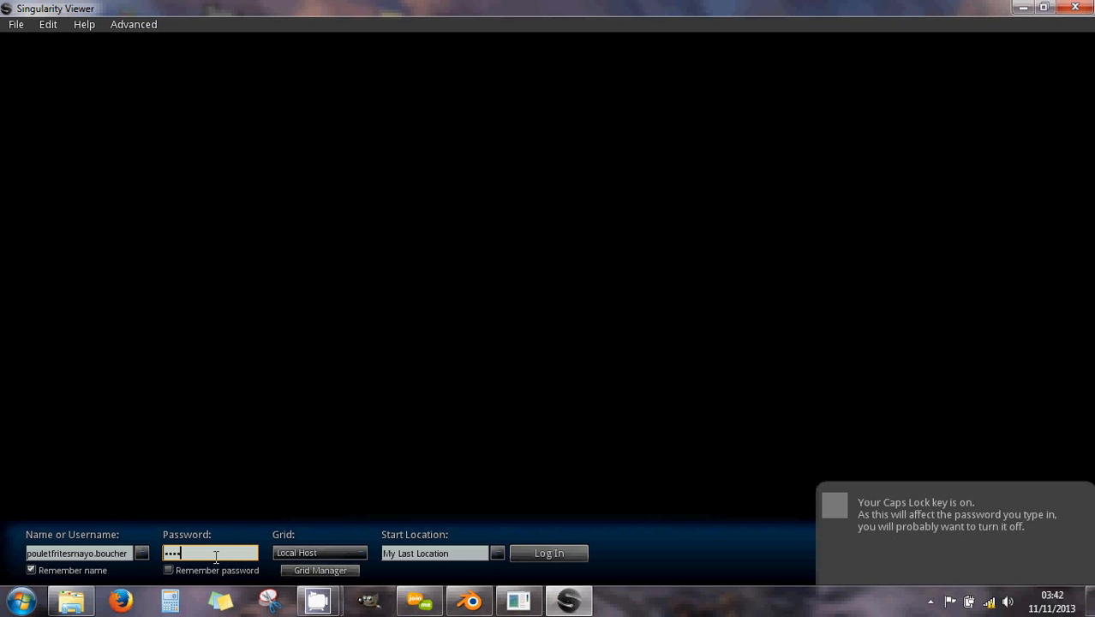
pyautogui.click(571, 555)
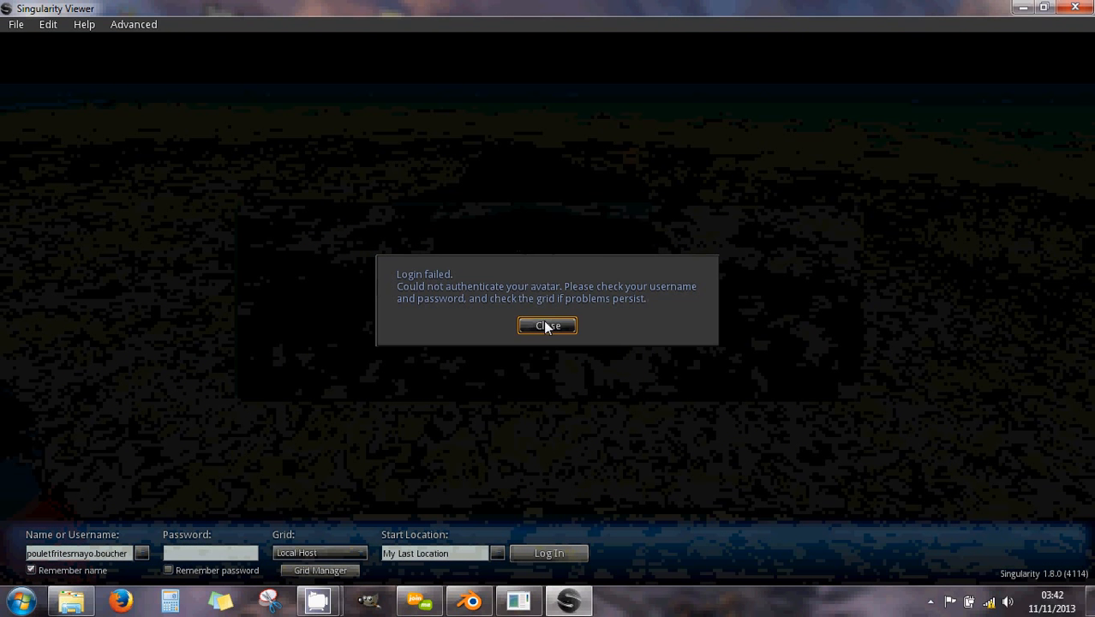
# - Dismiss the login failure, turn off Caps Lock, re-enter the account password and log in
pyautogui.click(546, 325)
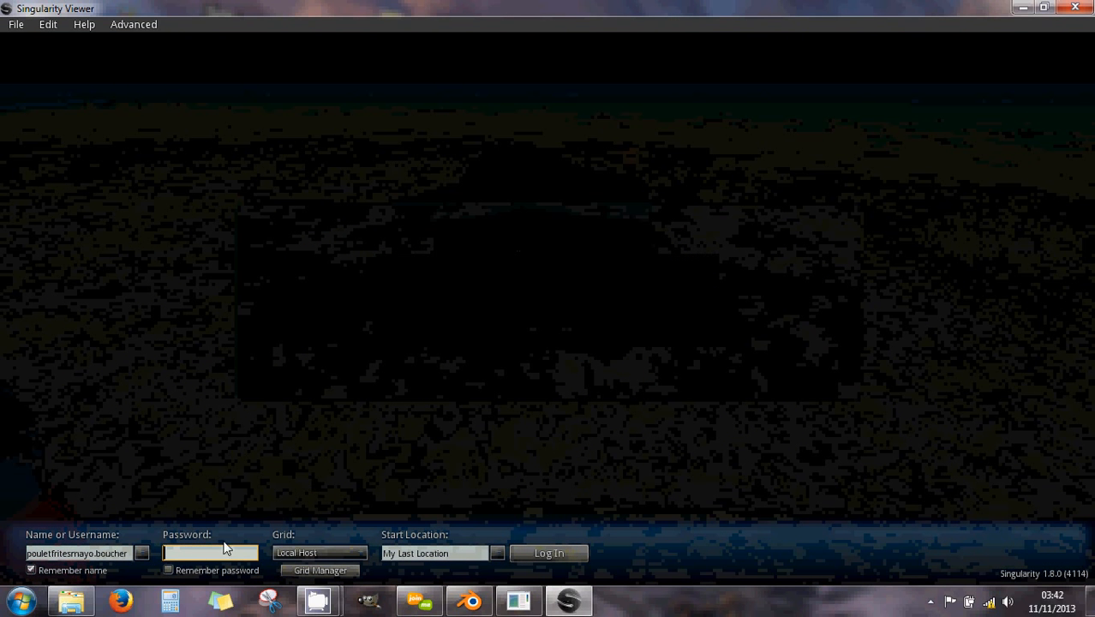
pyautogui.press('capslock')
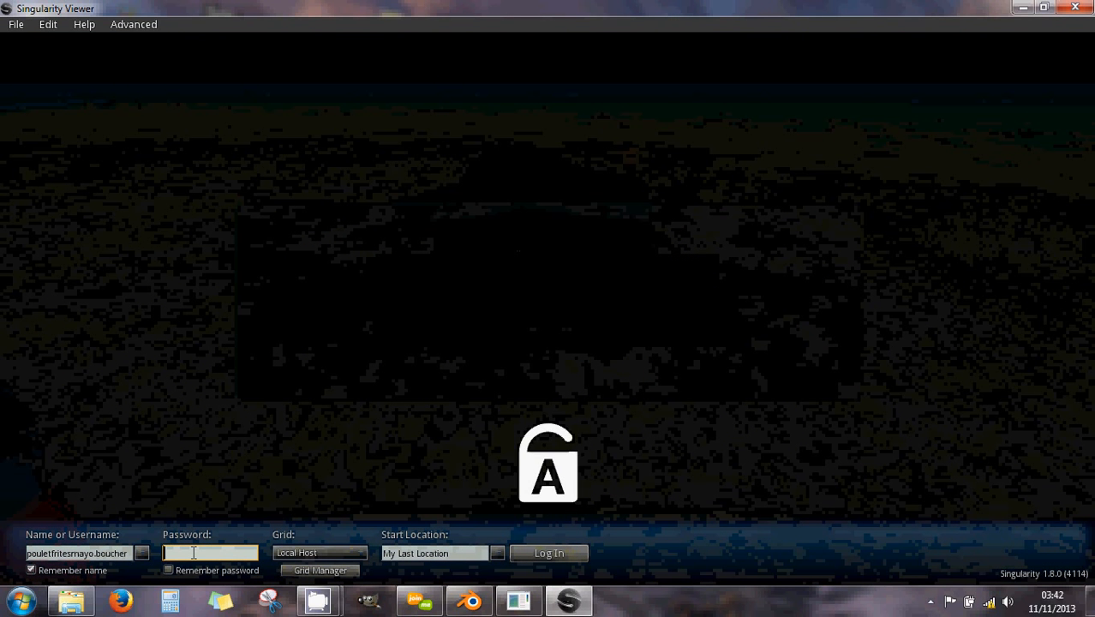
pyautogui.write('••••')
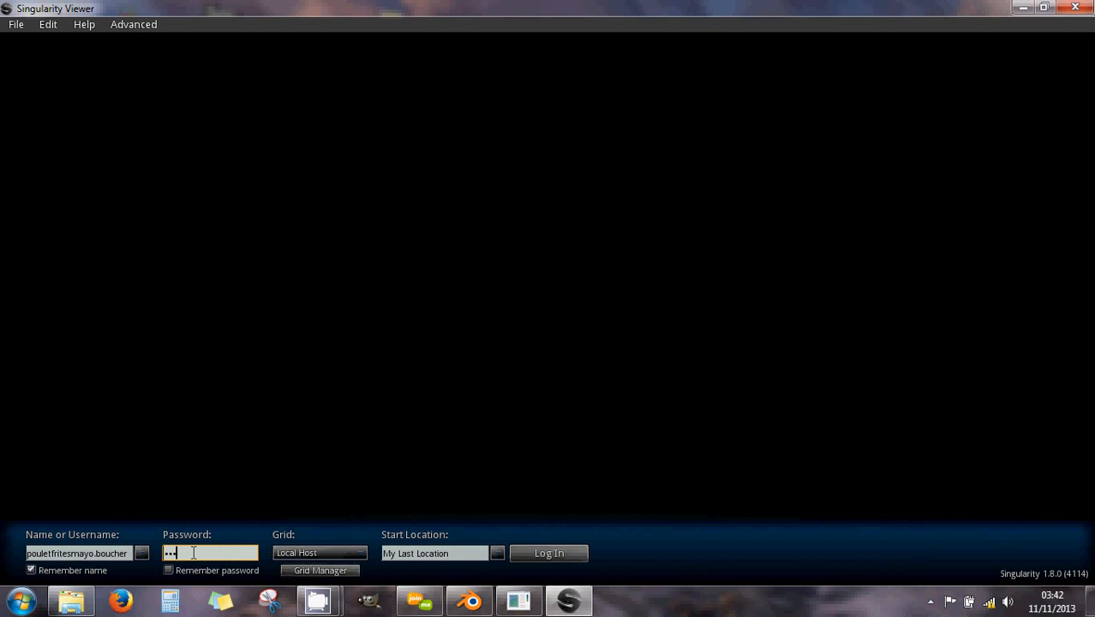
pyautogui.click(534, 556)
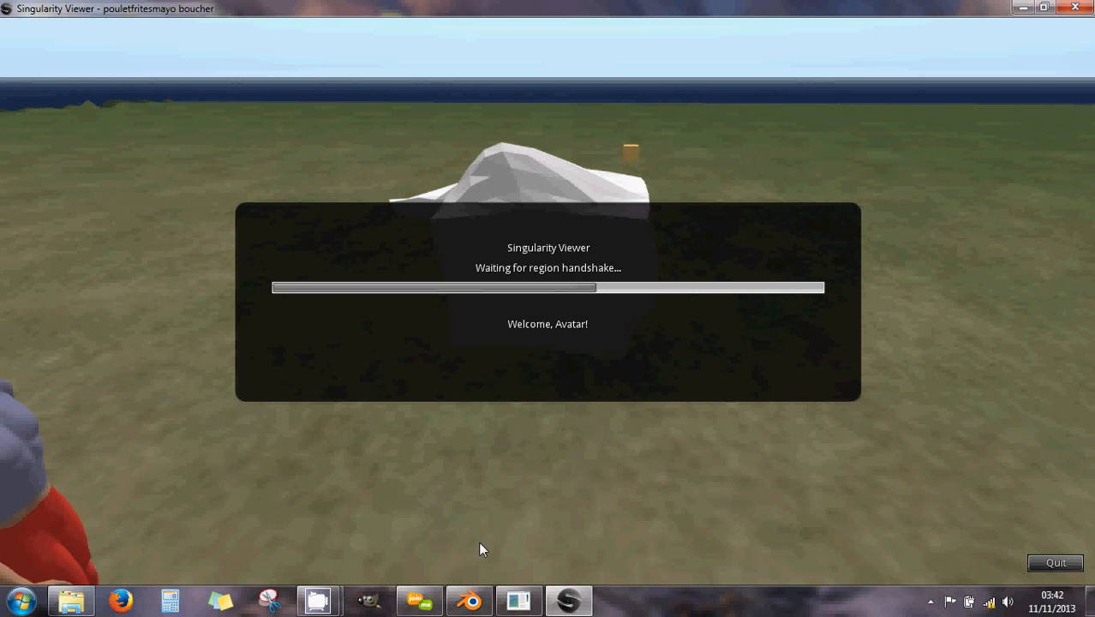
# - Switch to Blender and close it while the viewer connects to the region
pyautogui.click(469, 602)
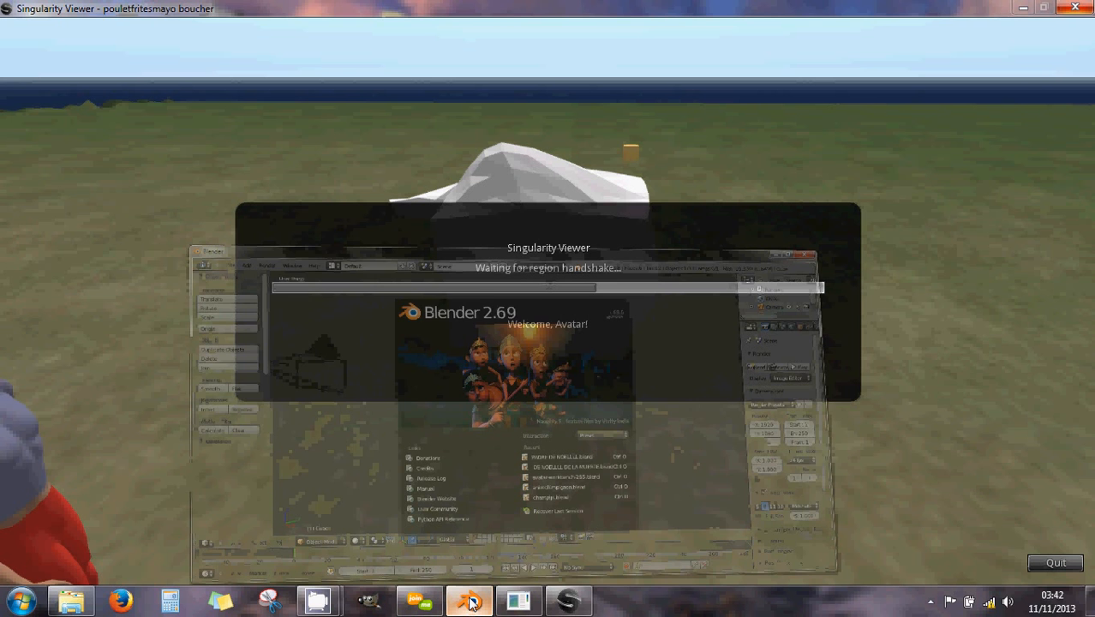
pyautogui.click(1072, 10)
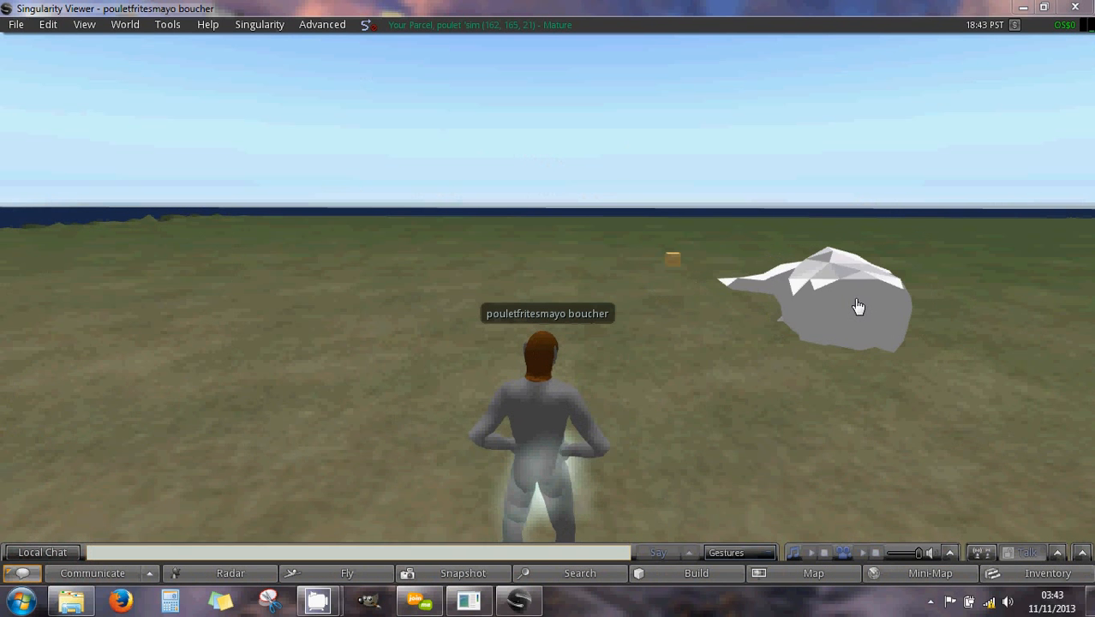
# - Delete the large white mesh object standing on the grass beyond the avatar
pyautogui.rightClick(855, 300)
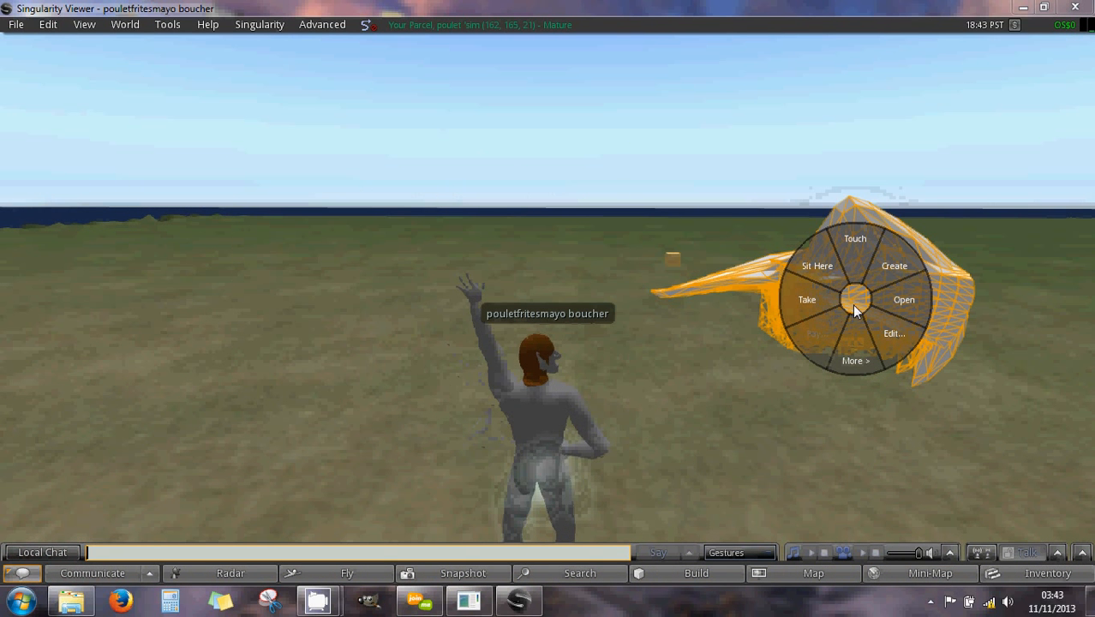
pyautogui.click(850, 352)
pyautogui.click(901, 300)
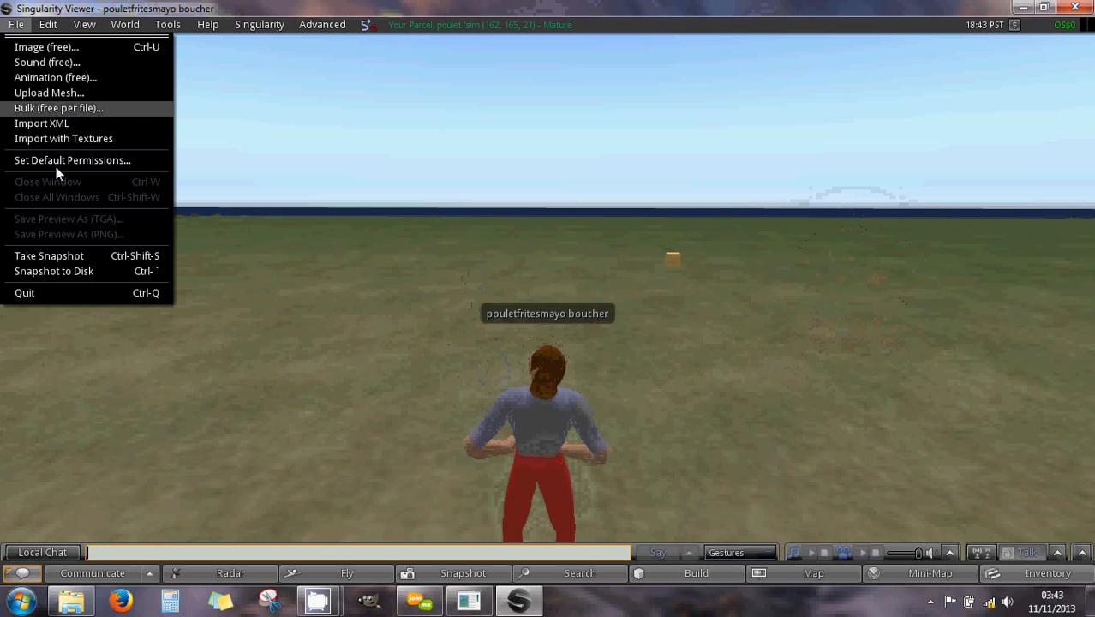
# - Start a mesh upload and look for the exported mushroom file in the 3d folder of the Documents library
pyautogui.click(72, 94)
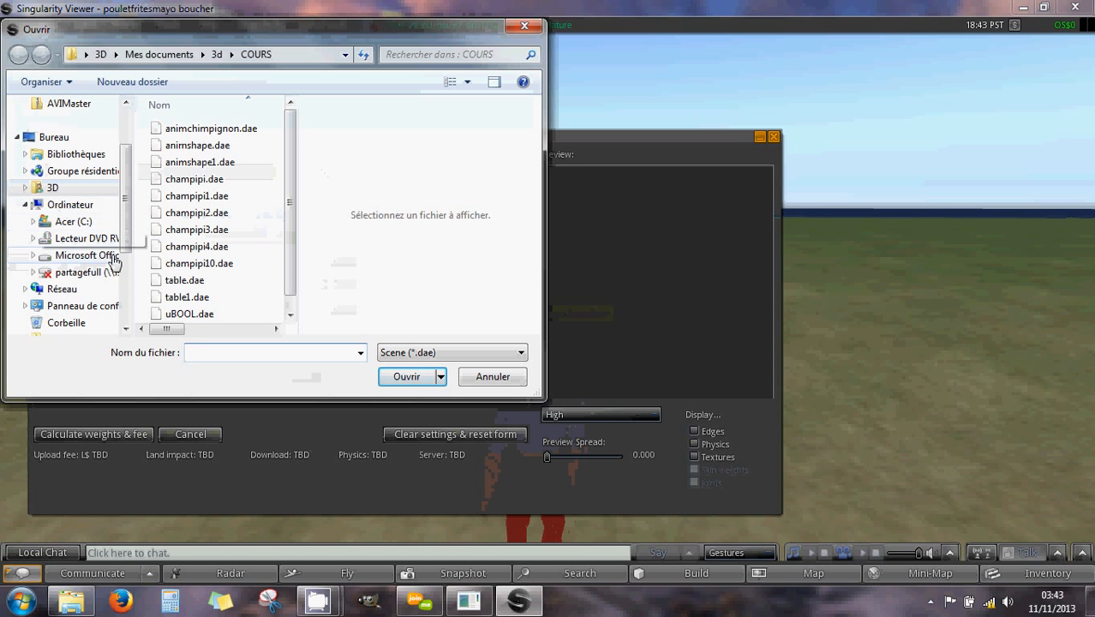
pyautogui.scroll(-1, 124, 268)
pyautogui.moveTo(124, 269); pyautogui.dragTo(124, 242)
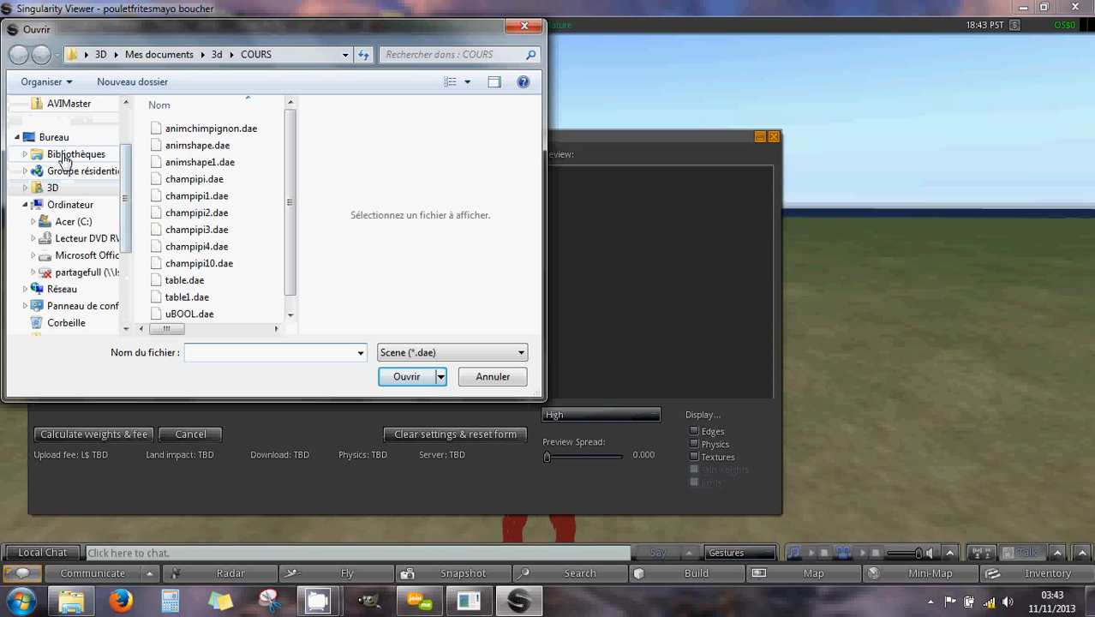
pyautogui.click(65, 159)
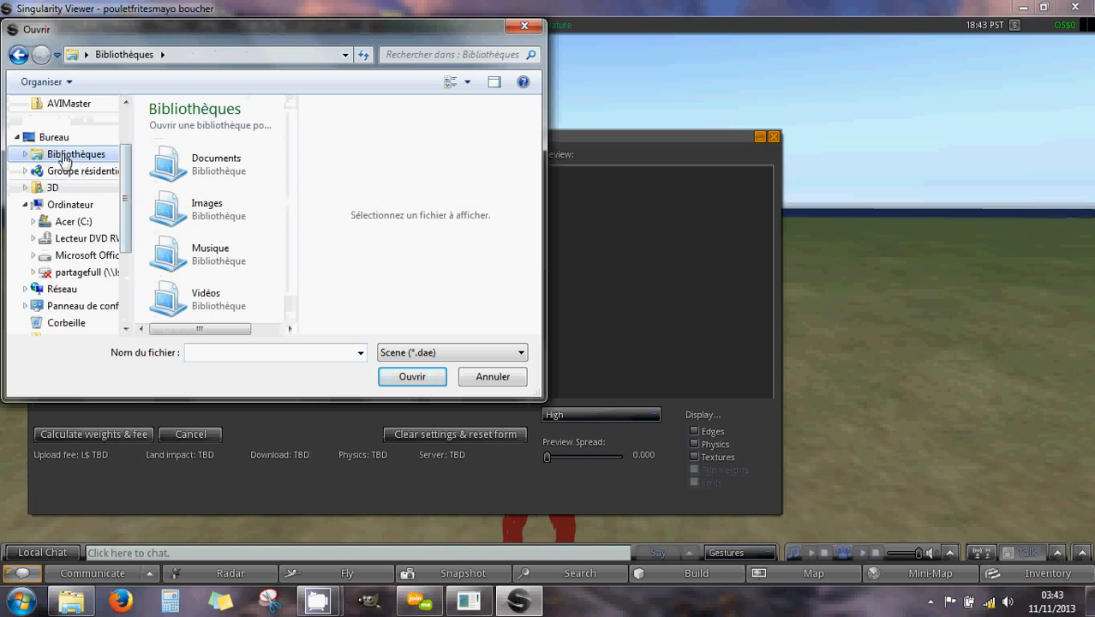
pyautogui.doubleClick(197, 169)
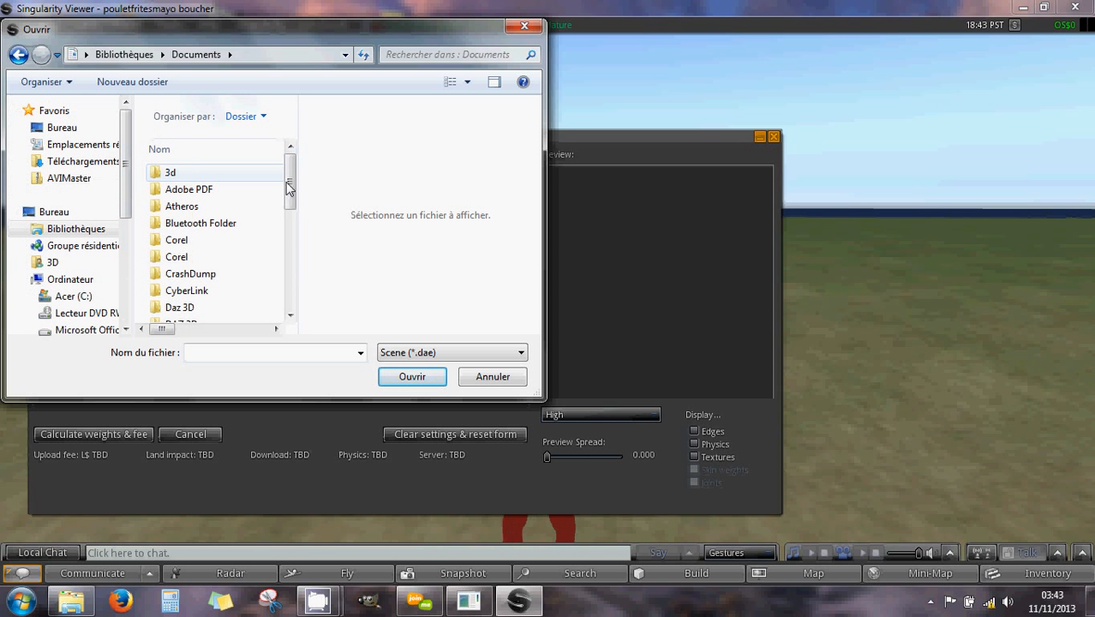
pyautogui.moveTo(290, 188)
pyautogui.mouseDown()
pyautogui.moveTo(287, 304)
pyautogui.moveTo(289, 175)
pyautogui.mouseUp()
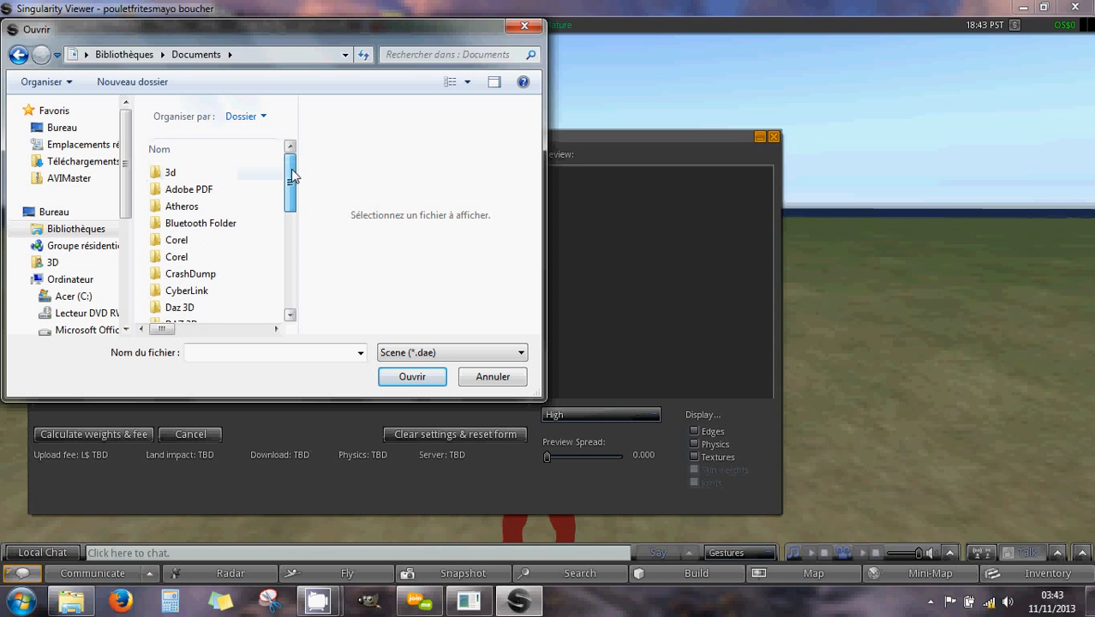
pyautogui.doubleClick(236, 172)
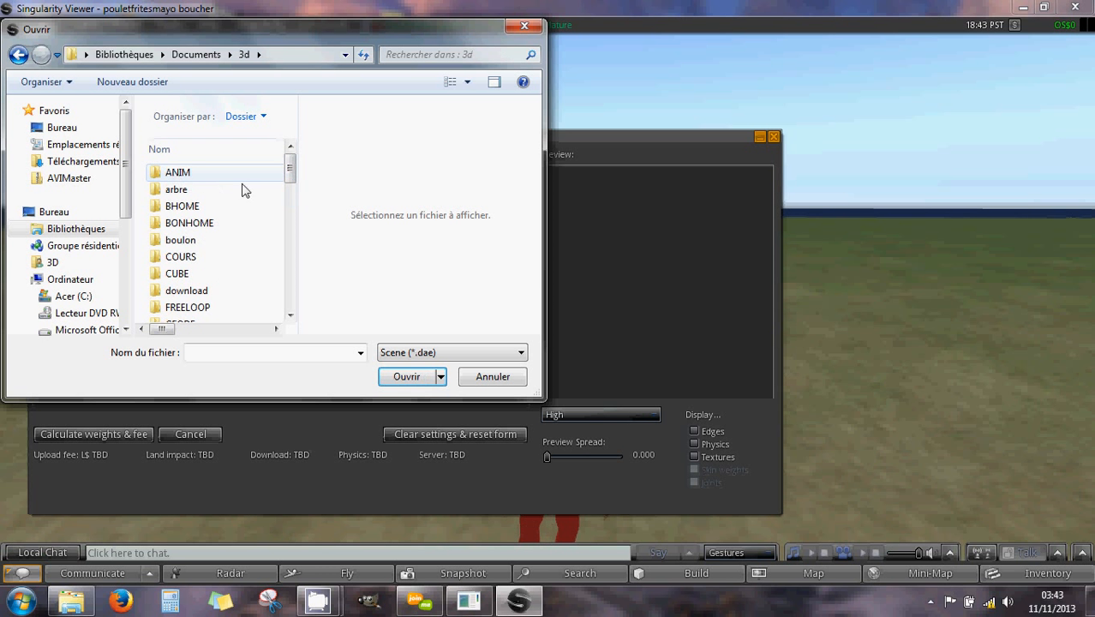
pyautogui.moveTo(289, 176); pyautogui.dragTo(290, 314)
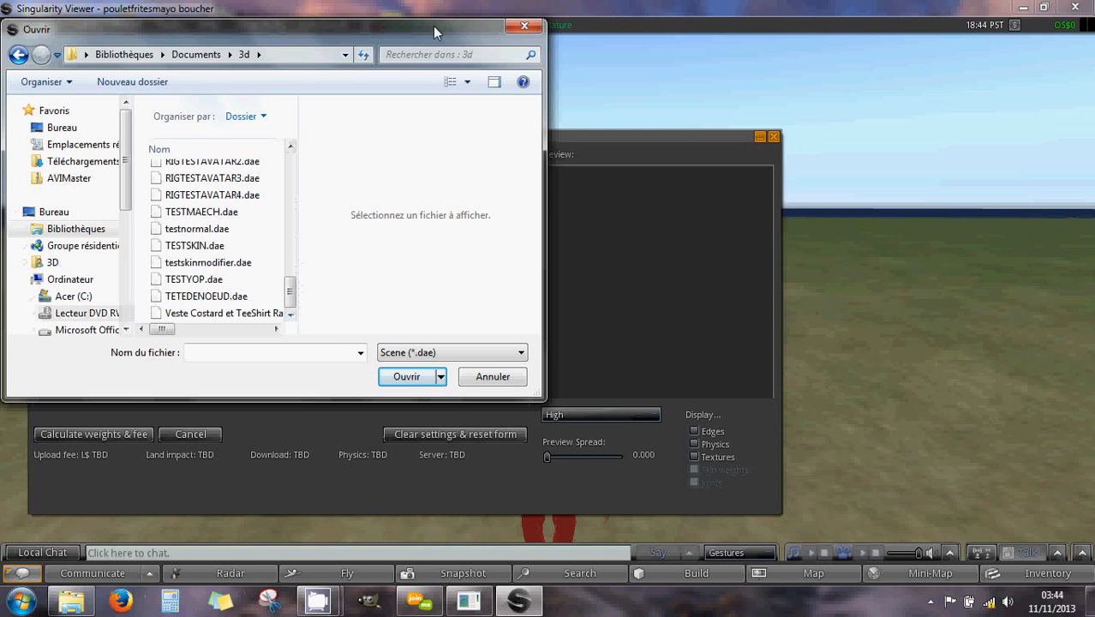
pyautogui.moveTo(433, 31); pyautogui.dragTo(885, 164)
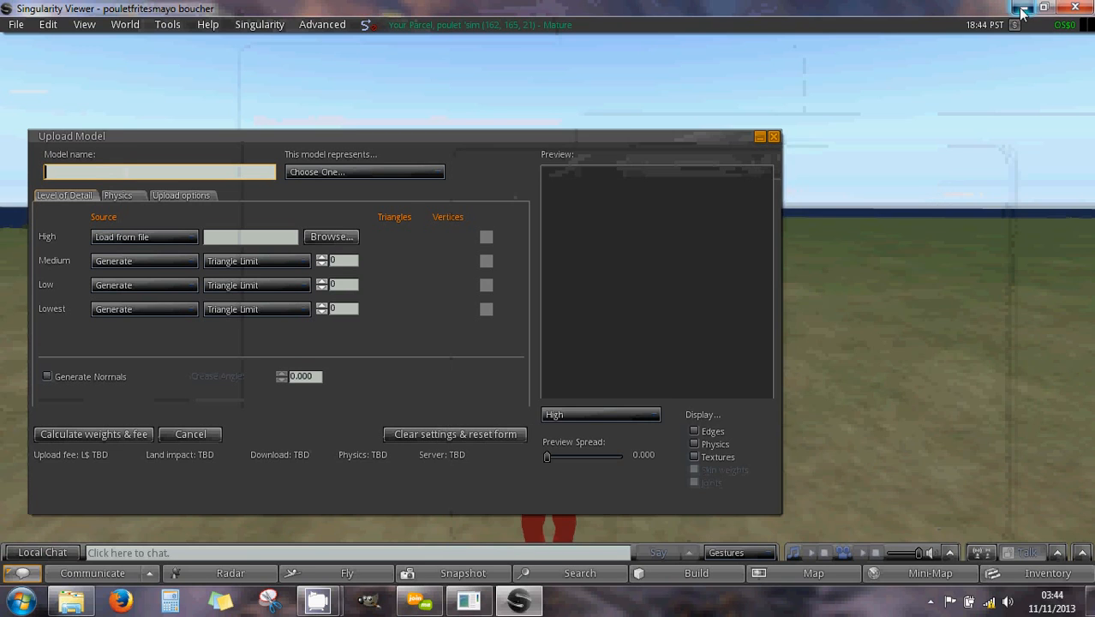
# - Minimize the viewer, move the OpenSim console off the desktop shortcuts and launch blender269.exe with a chosen graphics processor
pyautogui.click(1023, 8)
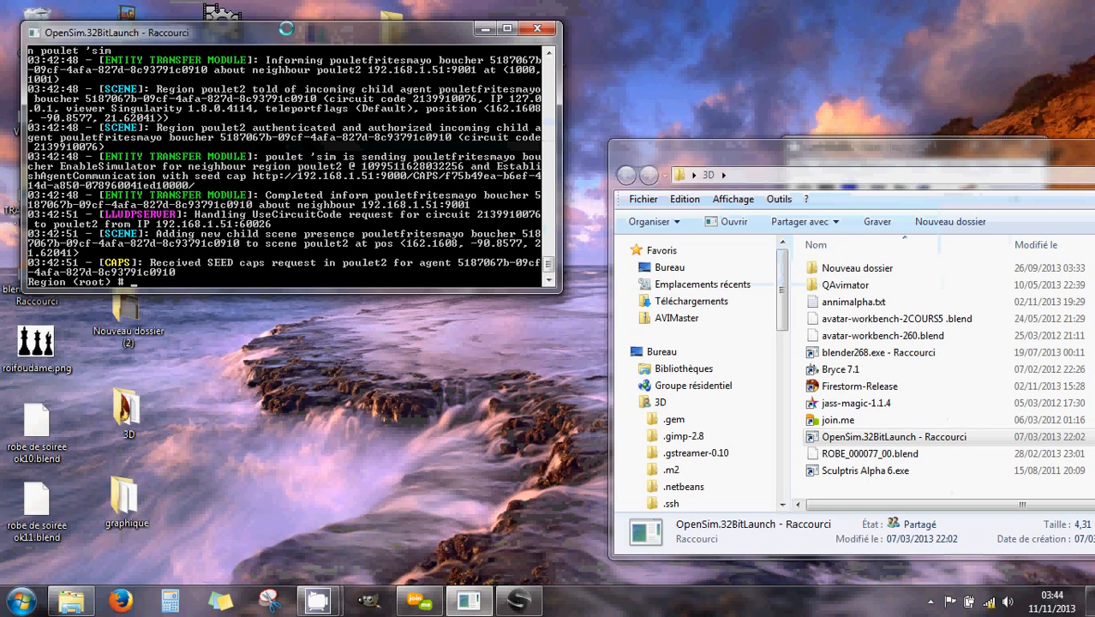
pyautogui.moveTo(261, 34); pyautogui.dragTo(623, 36)
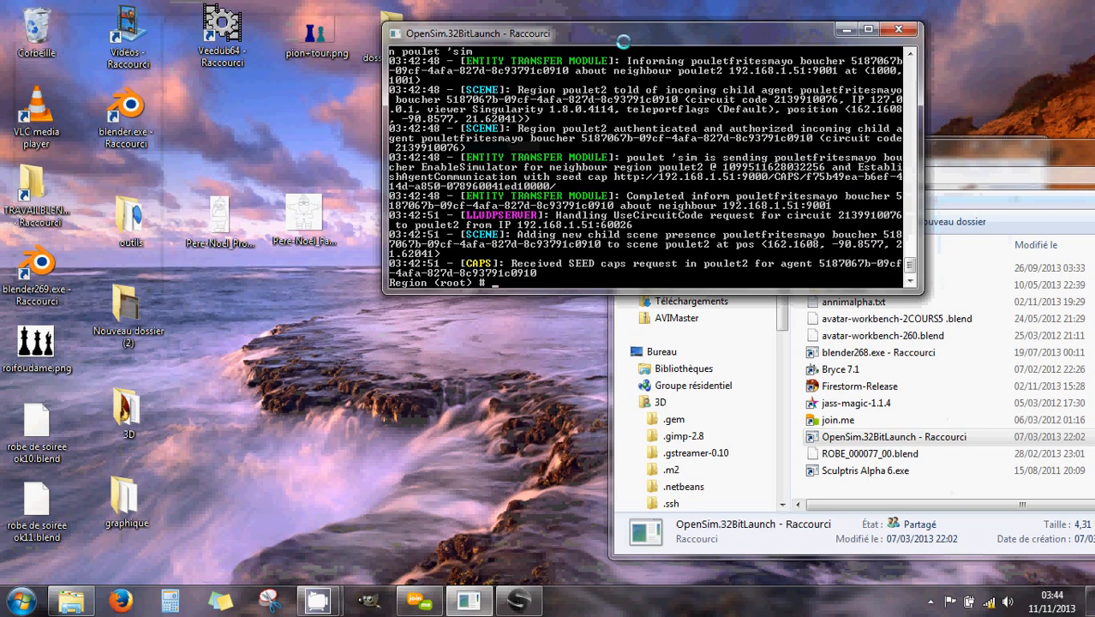
pyautogui.click(34, 268)
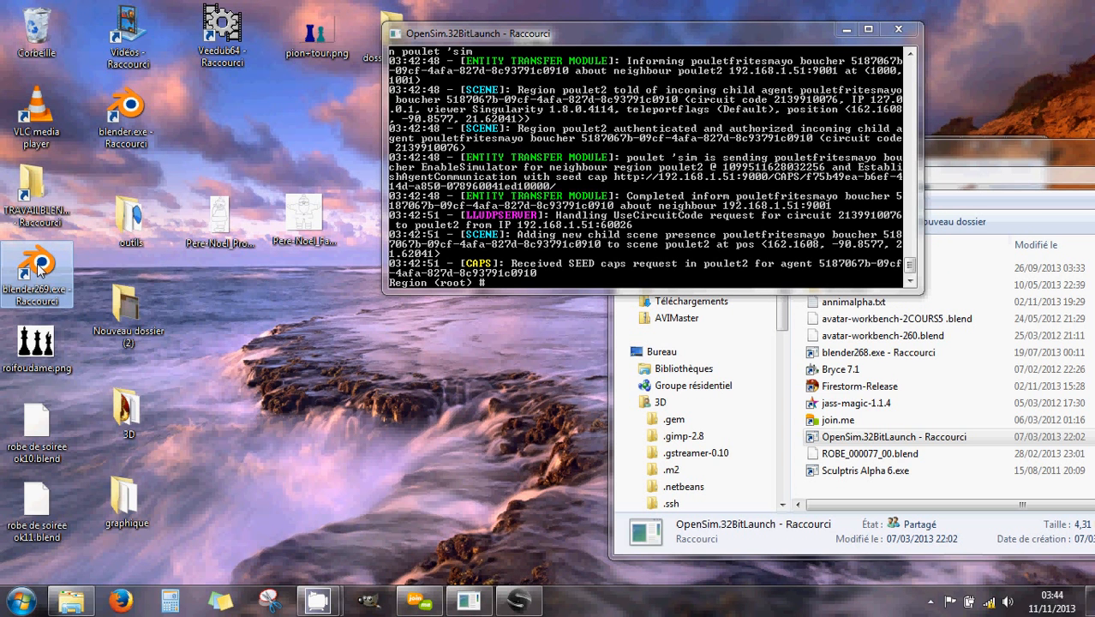
pyautogui.rightClick(38, 270)
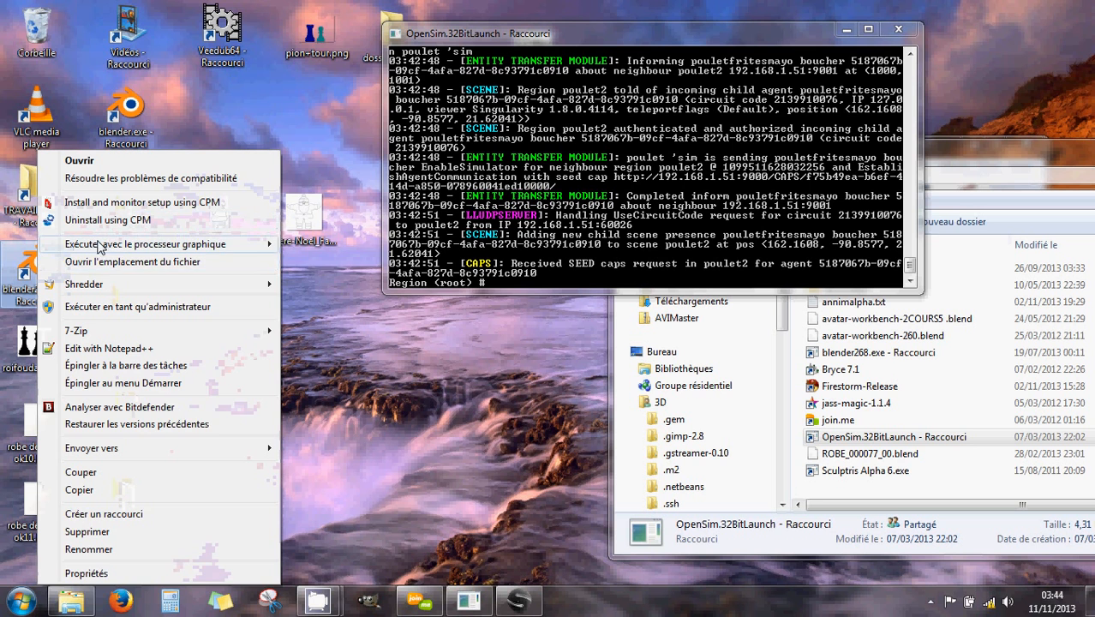
pyautogui.moveTo(121, 249)
pyautogui.click(319, 245)
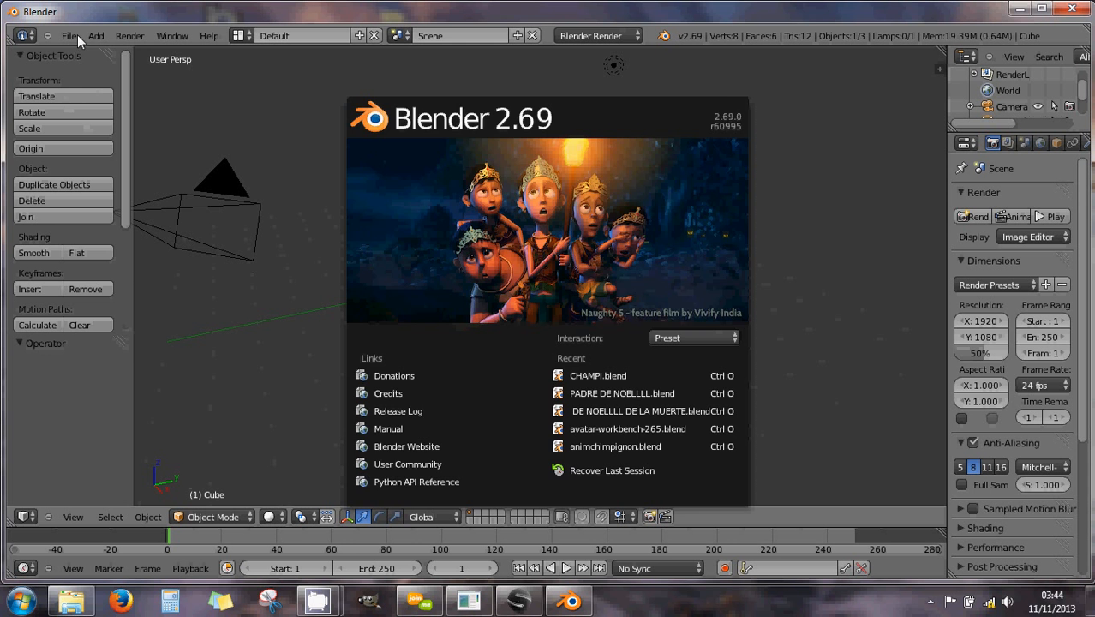
# - Dismiss the splash screen and reopen the recent file CHAMPI.blend
pyautogui.click(77, 39)
pyautogui.click(70, 36)
pyautogui.moveTo(88, 83)
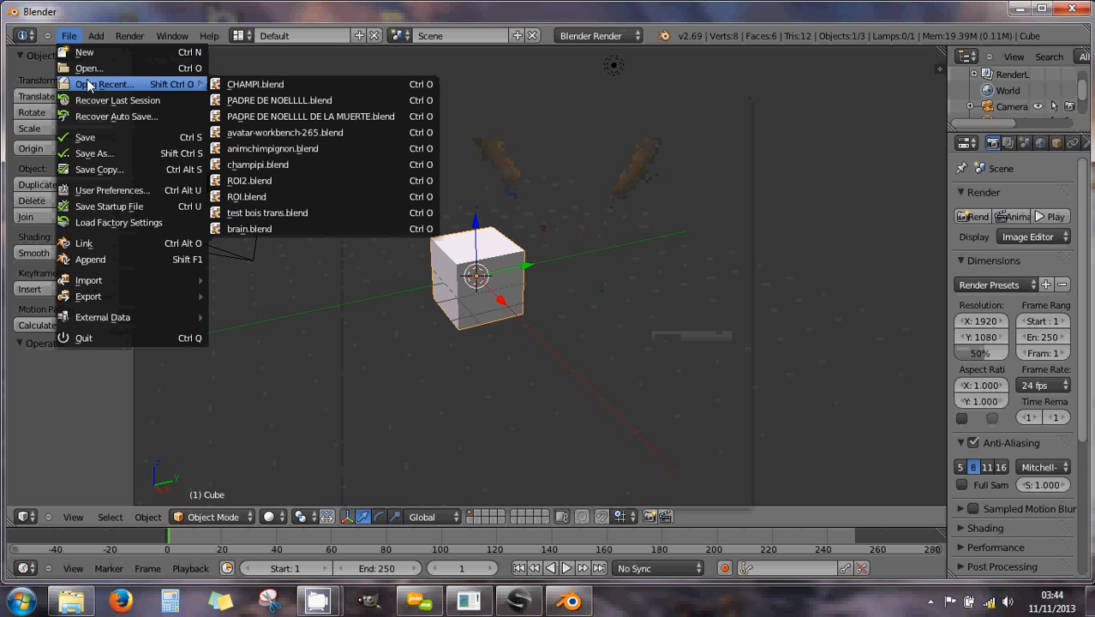
pyautogui.click(269, 87)
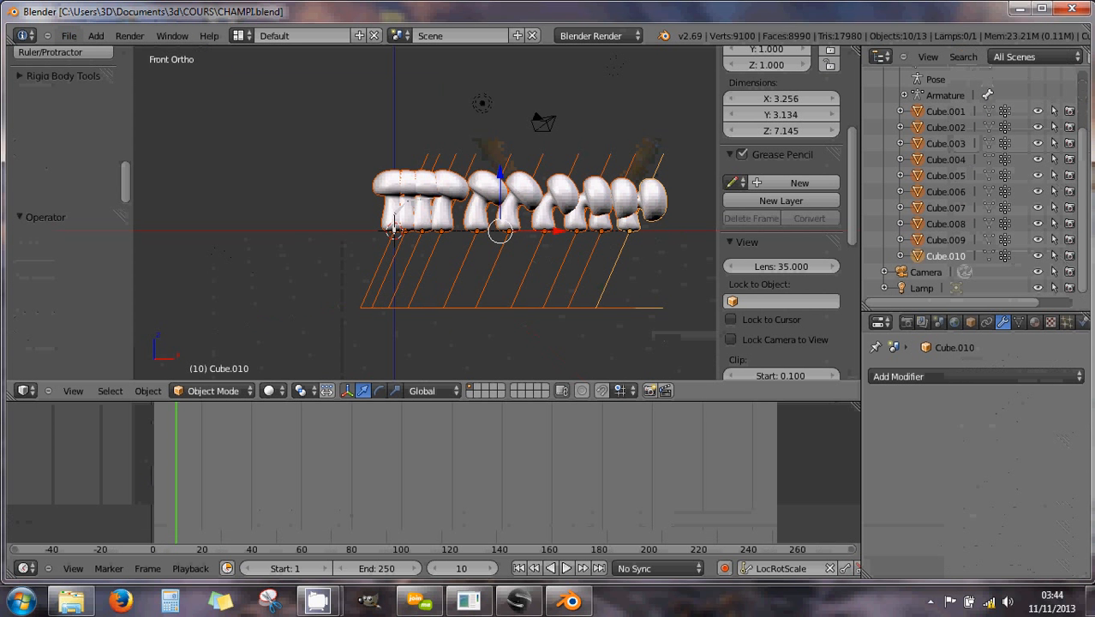
# - Export the selected mushroom meshes as Collada file CHAMPI.dae in the COURS folder, using the Sl+Open Sim Static preset
pyautogui.click(69, 37)
pyautogui.moveTo(116, 299)
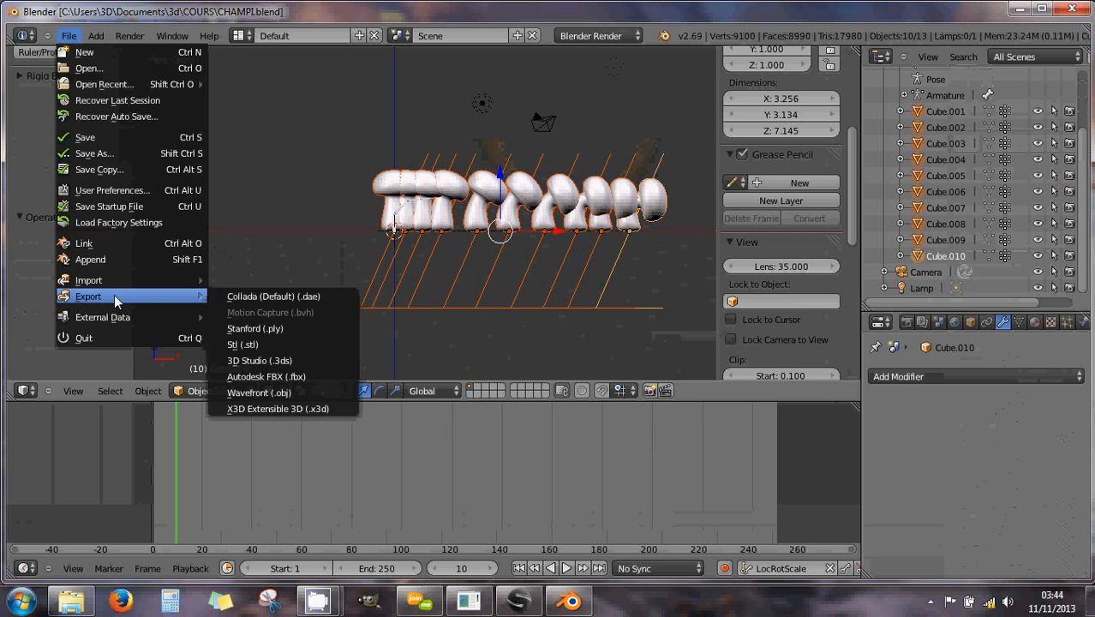
pyautogui.click(257, 296)
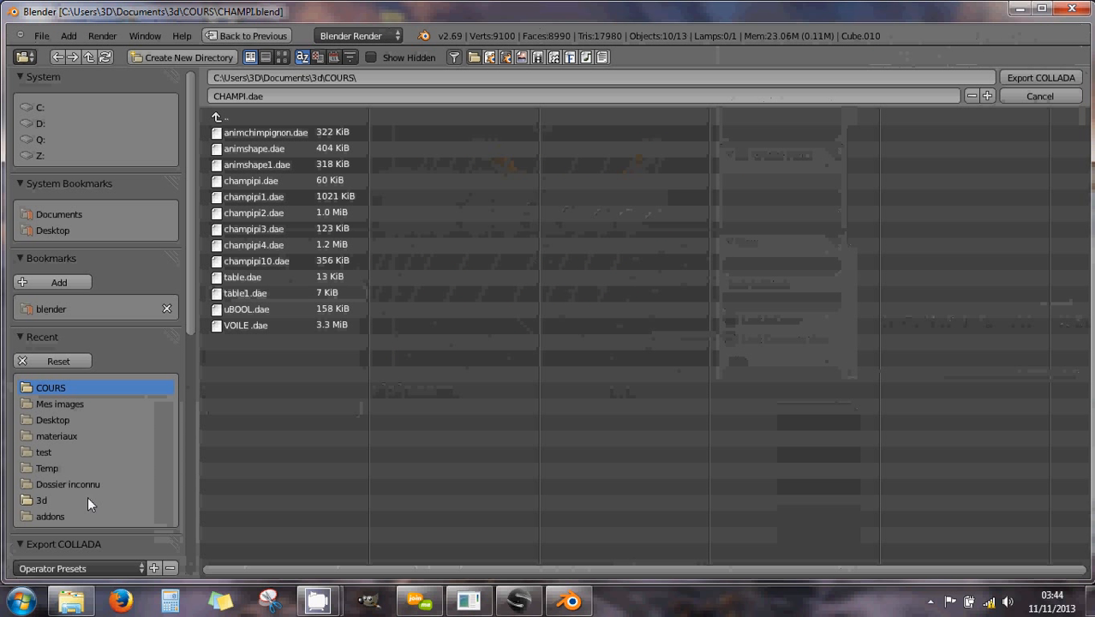
pyautogui.scroll(-5, 87, 501)
pyautogui.click(67, 408)
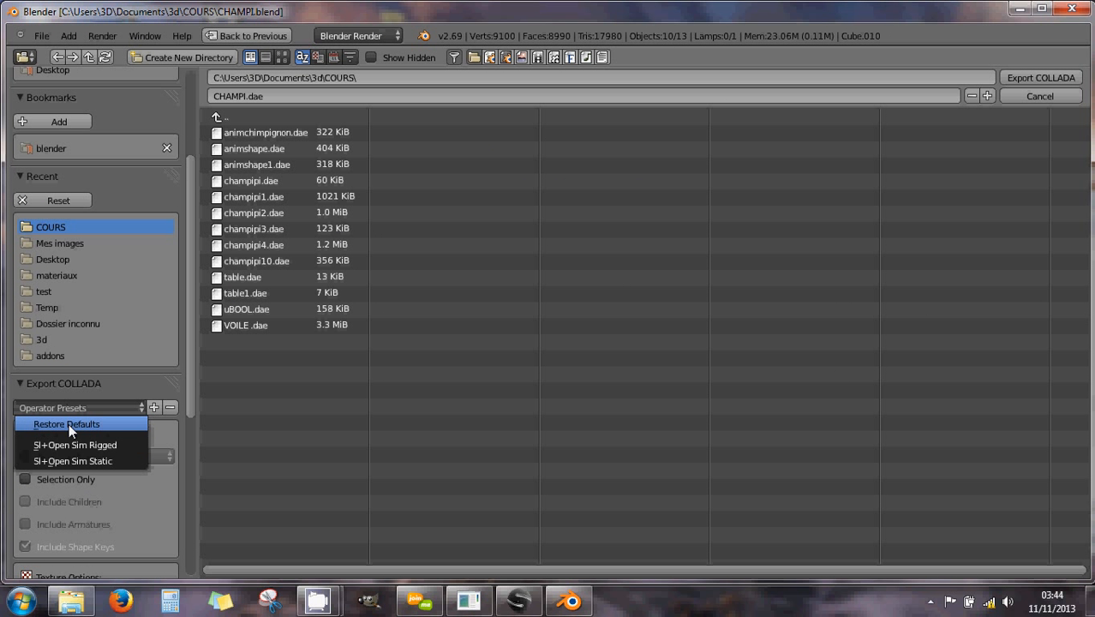
pyautogui.click(69, 461)
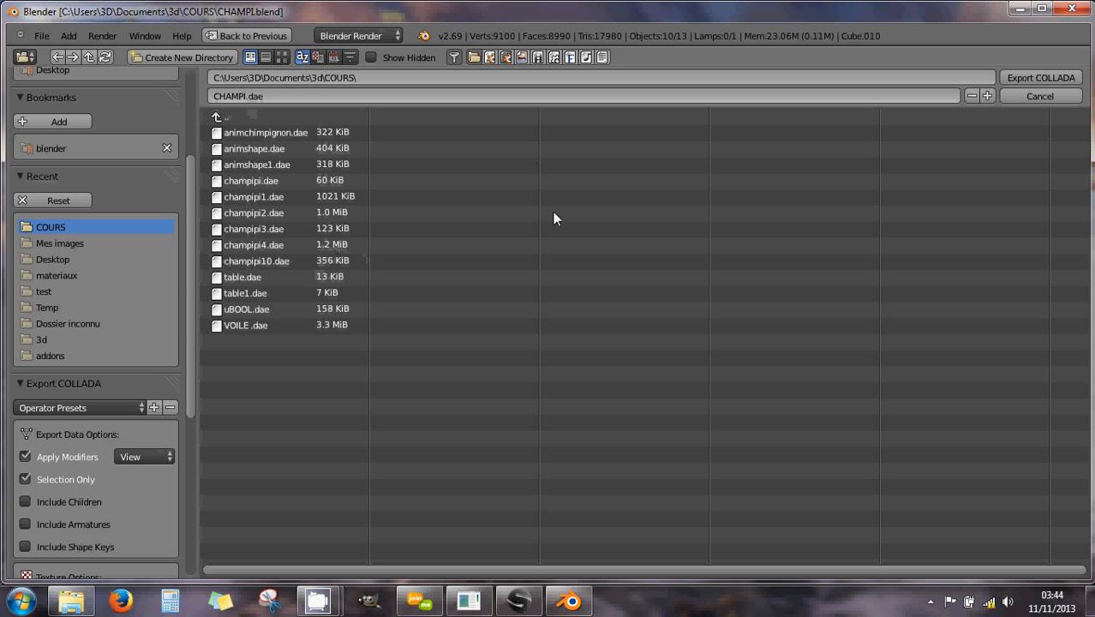
pyautogui.click(1029, 78)
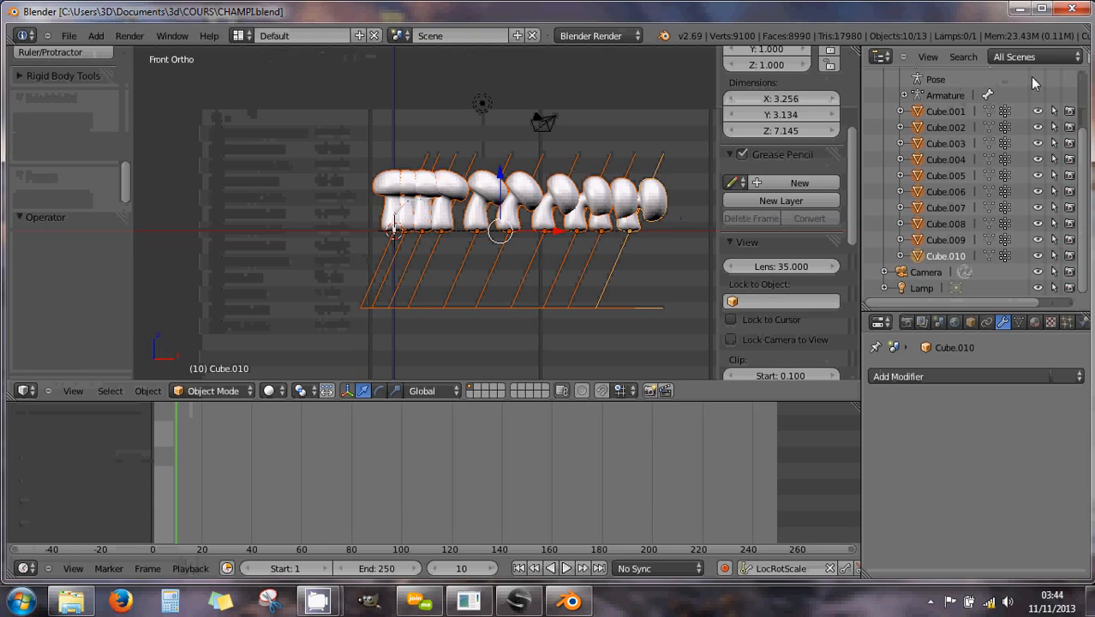
# - Switch to Singularity Viewer and load CHAMPI.dae from the COURS folder as the high-detail source of a new mesh upload
pyautogui.click(1016, 10)
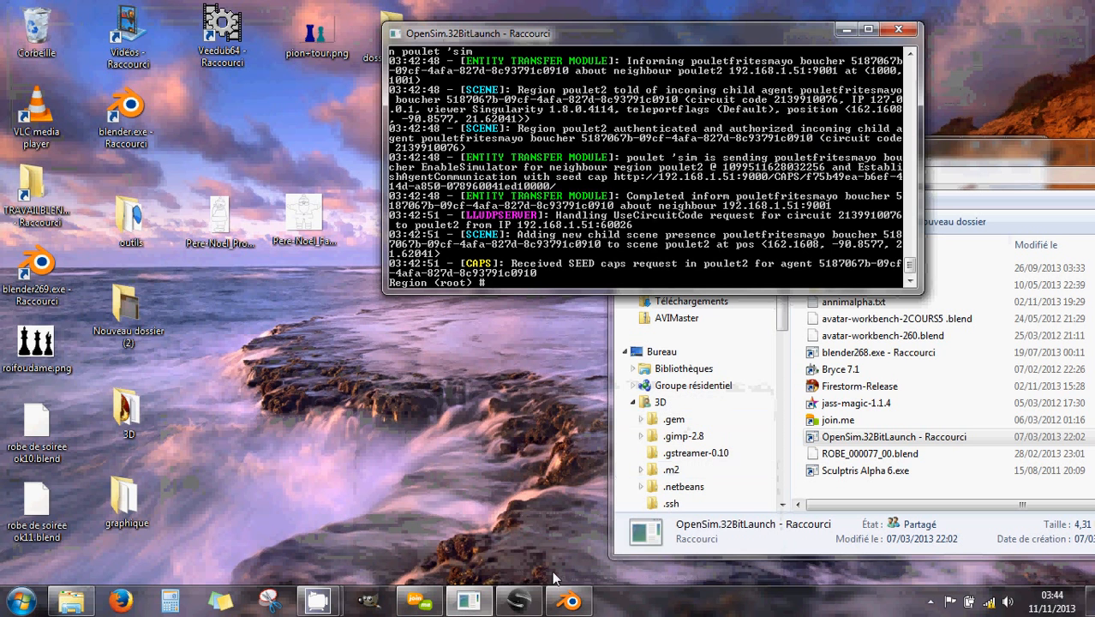
pyautogui.click(522, 603)
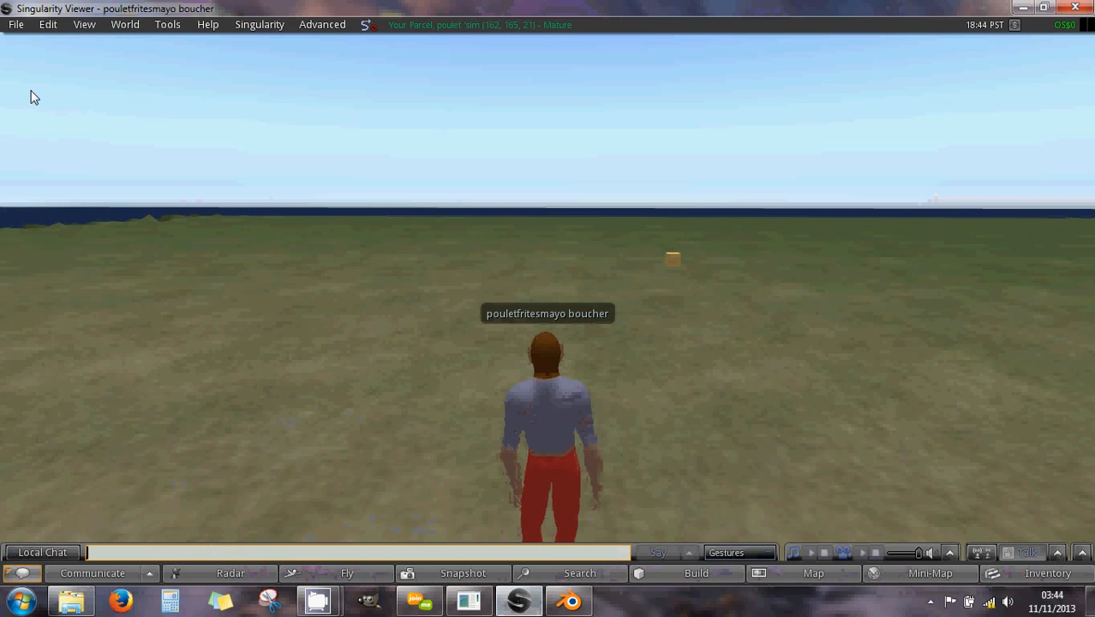
pyautogui.click(15, 25)
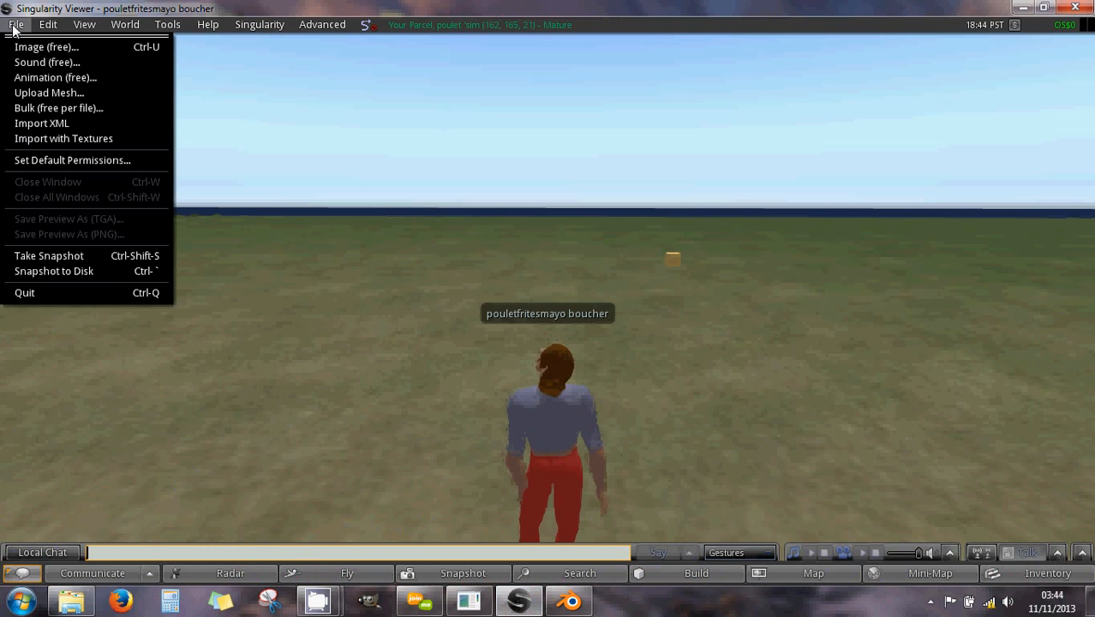
pyautogui.click(48, 94)
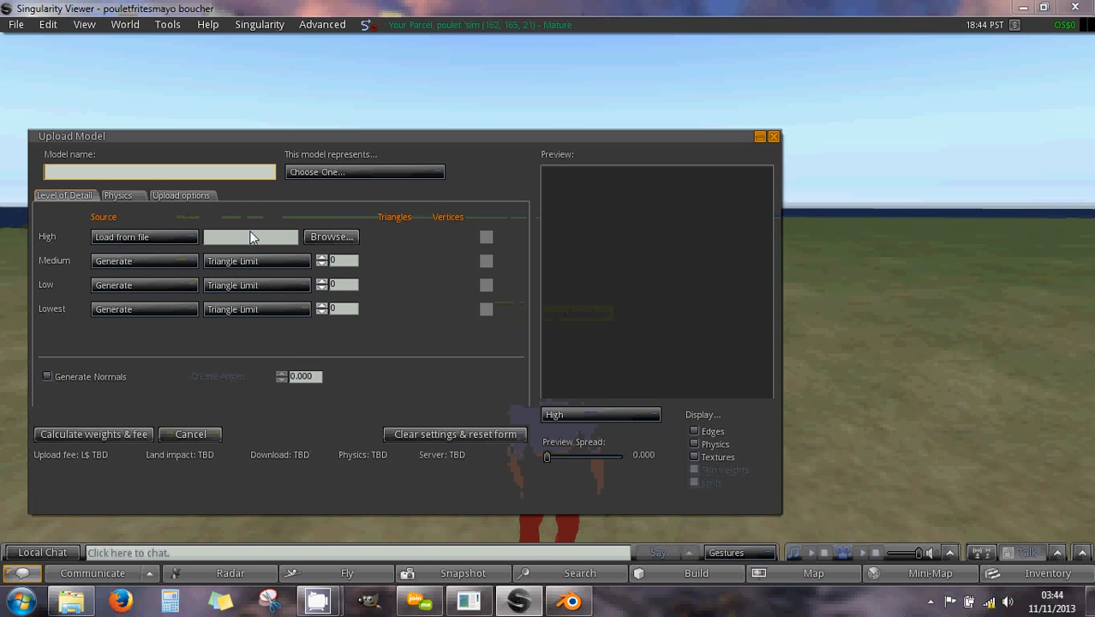
pyautogui.click(330, 237)
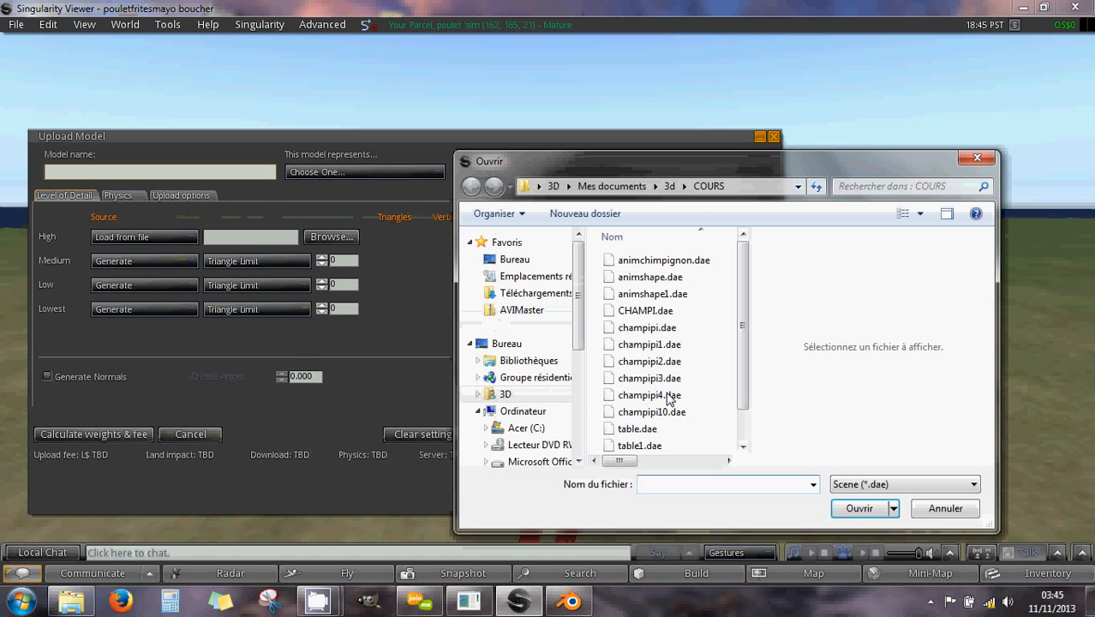
pyautogui.click(641, 312)
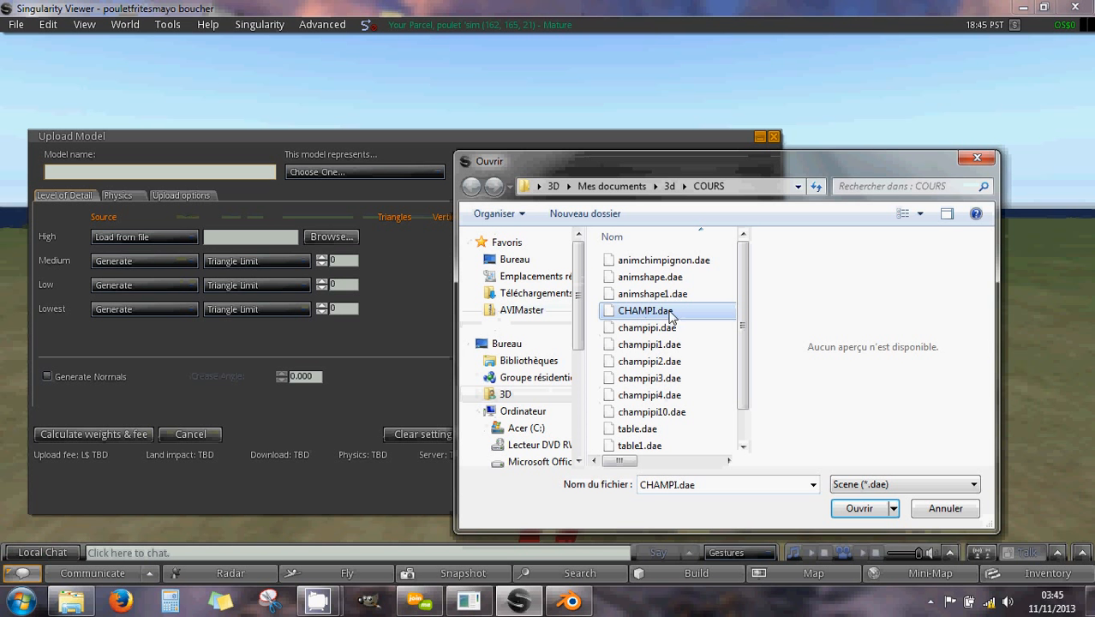
pyautogui.click(859, 508)
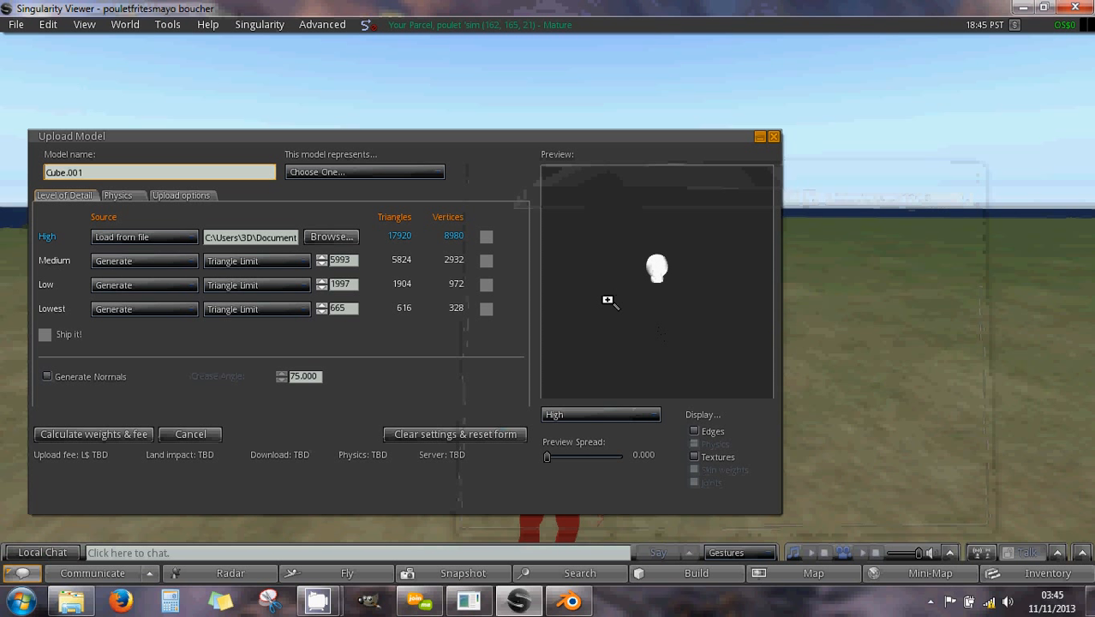
# - Rotate the preview to inspect the row of mushrooms, calculate the model's weights and fee, and upload it
pyautogui.moveTo(610, 300); pyautogui.dragTo(640, 304)
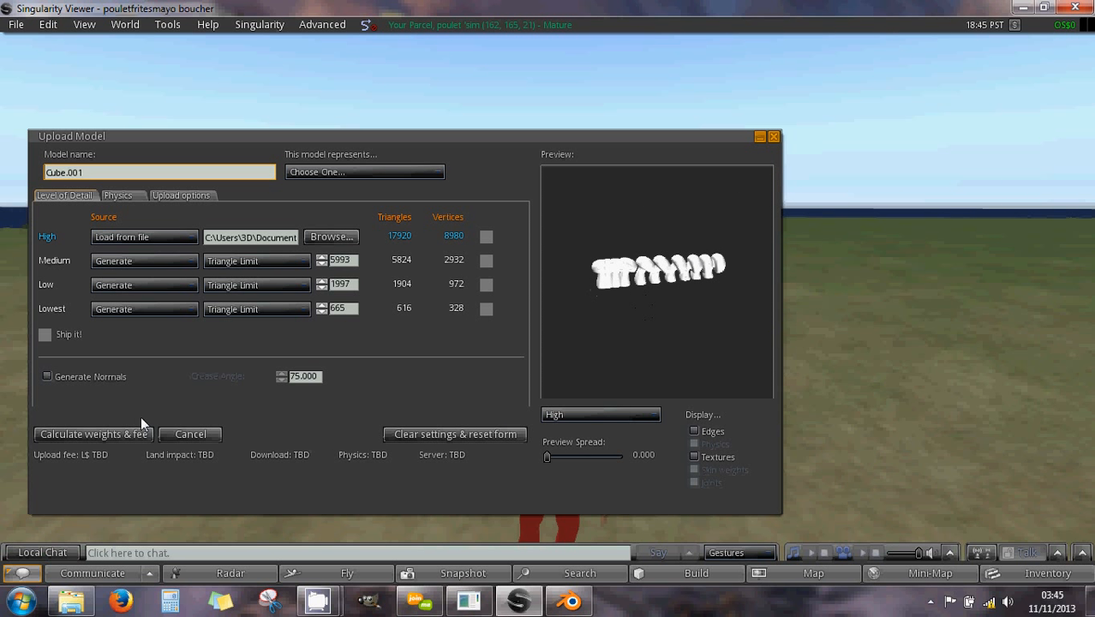
pyautogui.click(99, 434)
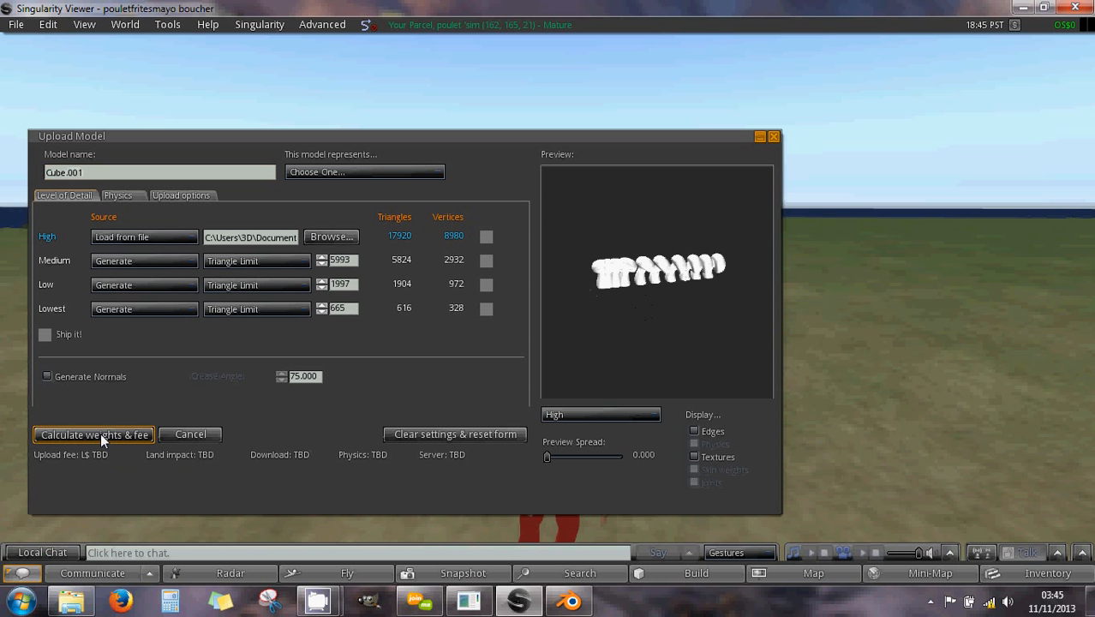
pyautogui.click(100, 433)
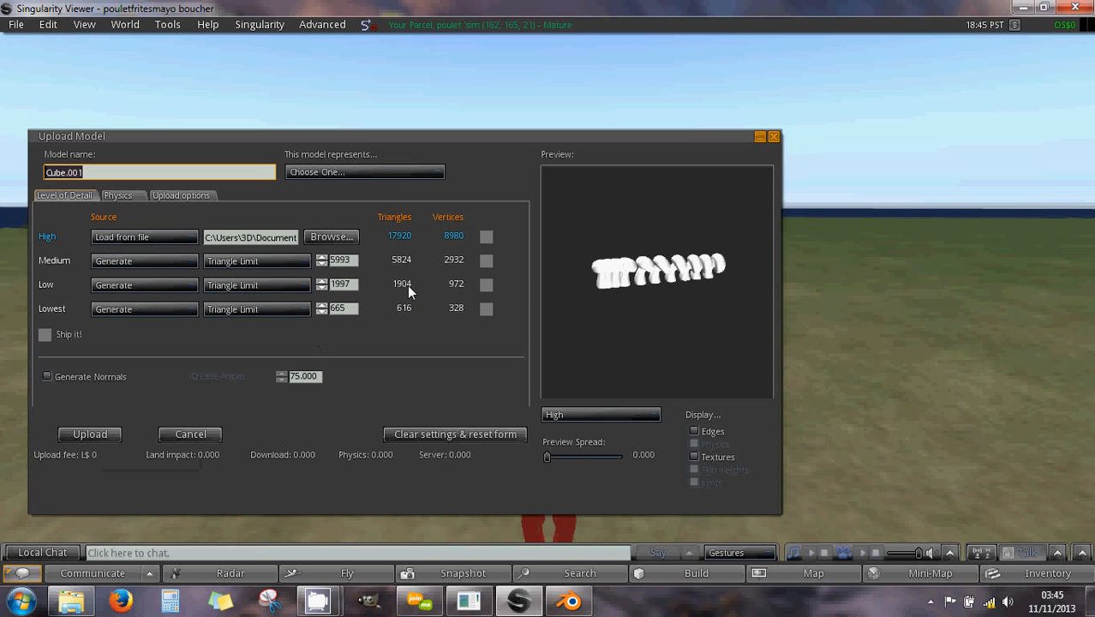
pyautogui.click(349, 312)
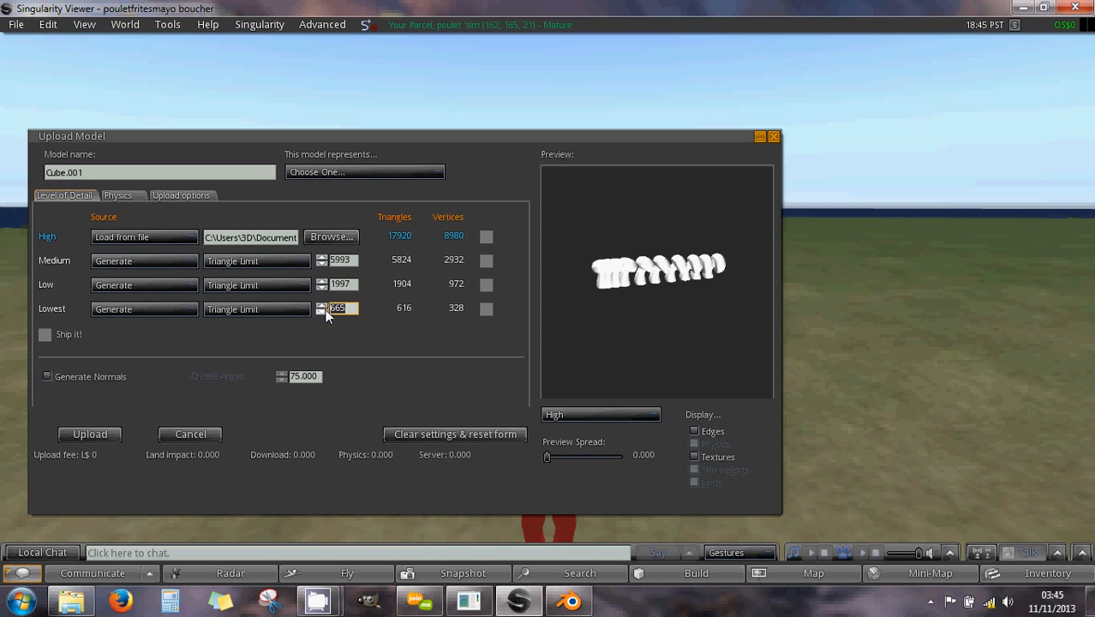
pyautogui.click(90, 435)
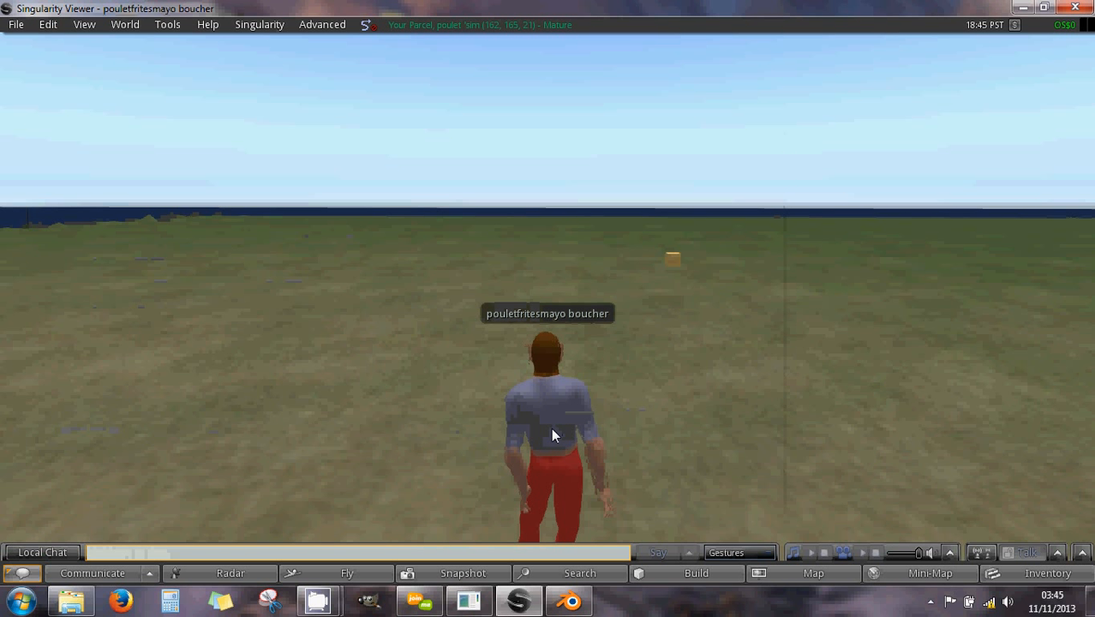
# - Place the uploaded Cube.001 from the inventory's Objects folder on the ground beside the avatar and view it from the side
pyautogui.moveTo(548, 409); pyautogui.dragTo(548, 301)
pyautogui.click(1047, 572)
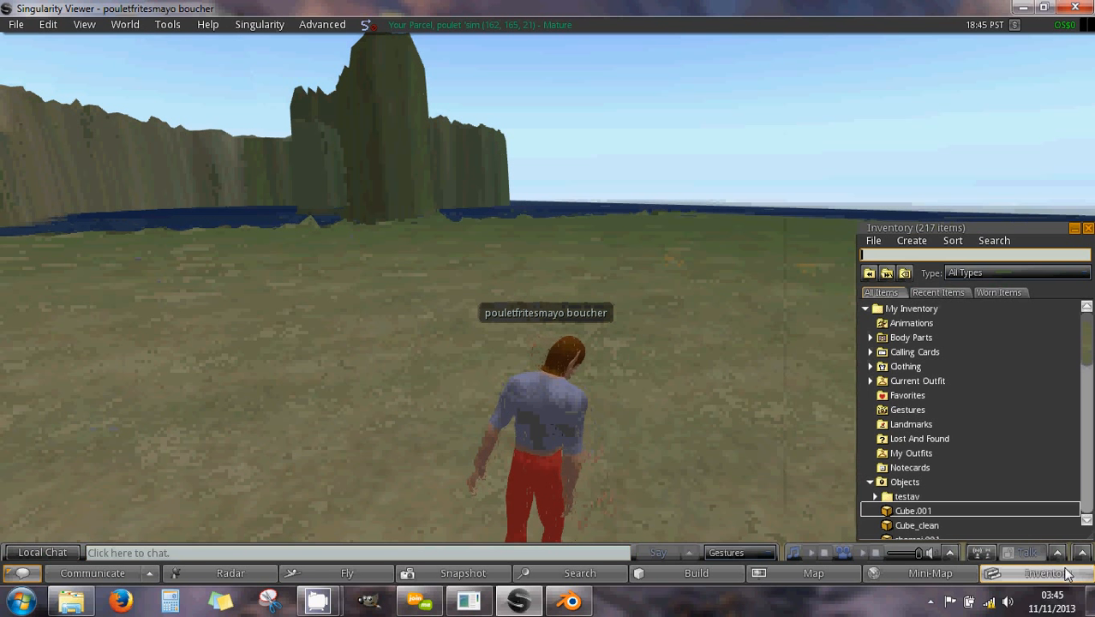
pyautogui.moveTo(899, 510); pyautogui.dragTo(736, 485)
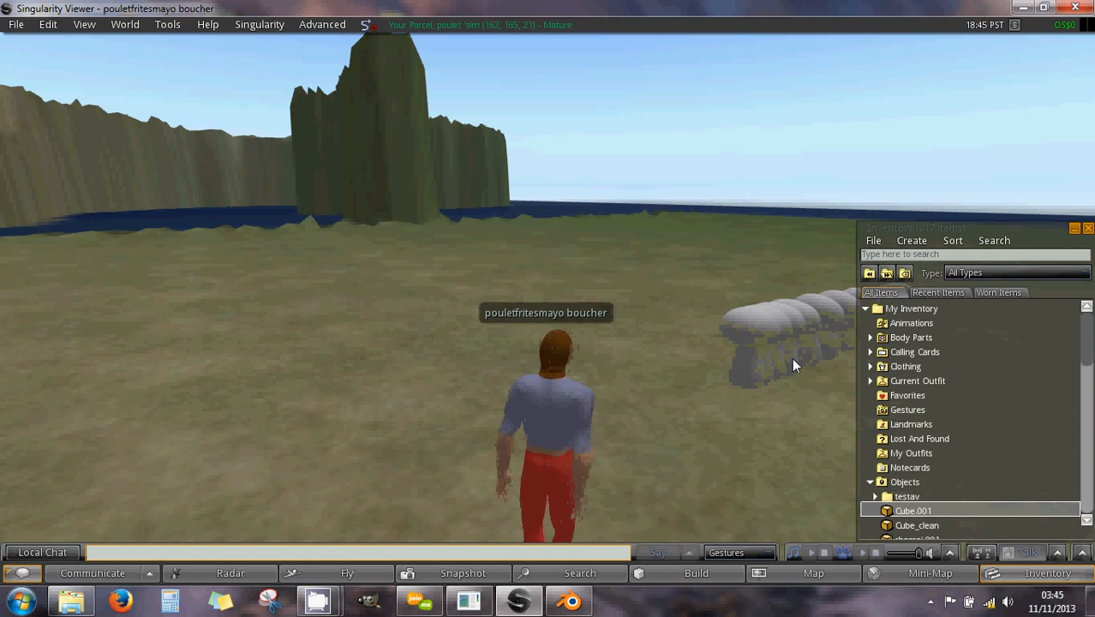
pyautogui.keyDown('ctrl'); pyautogui.keyDown('alt'); pyautogui.moveTo(792, 357); pyautogui.dragTo(548, 301); pyautogui.keyUp('alt'); pyautogui.keyUp('ctrl')
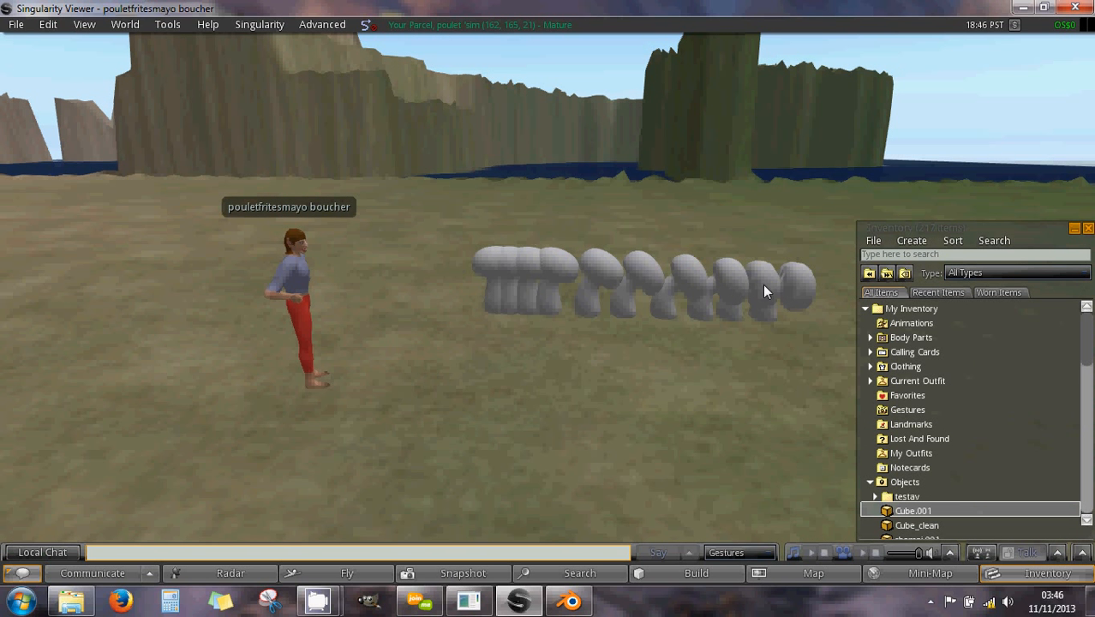
# - Open the mushroom row for editing, move the build window clear of it, and unlink the set into separate mushrooms
pyautogui.rightClick(538, 295)
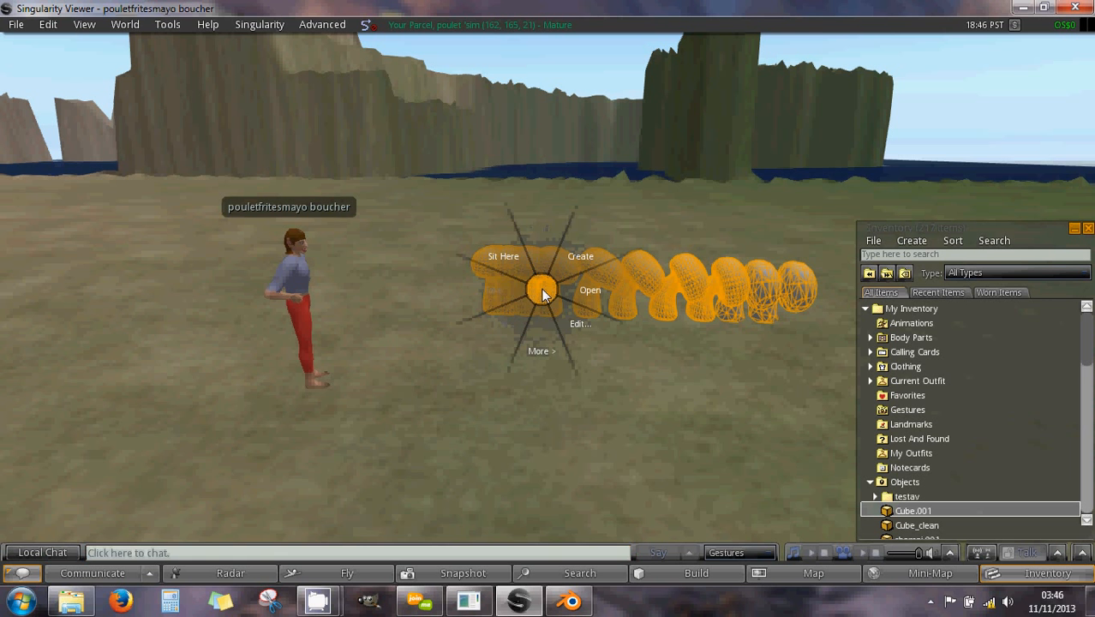
pyautogui.click(580, 324)
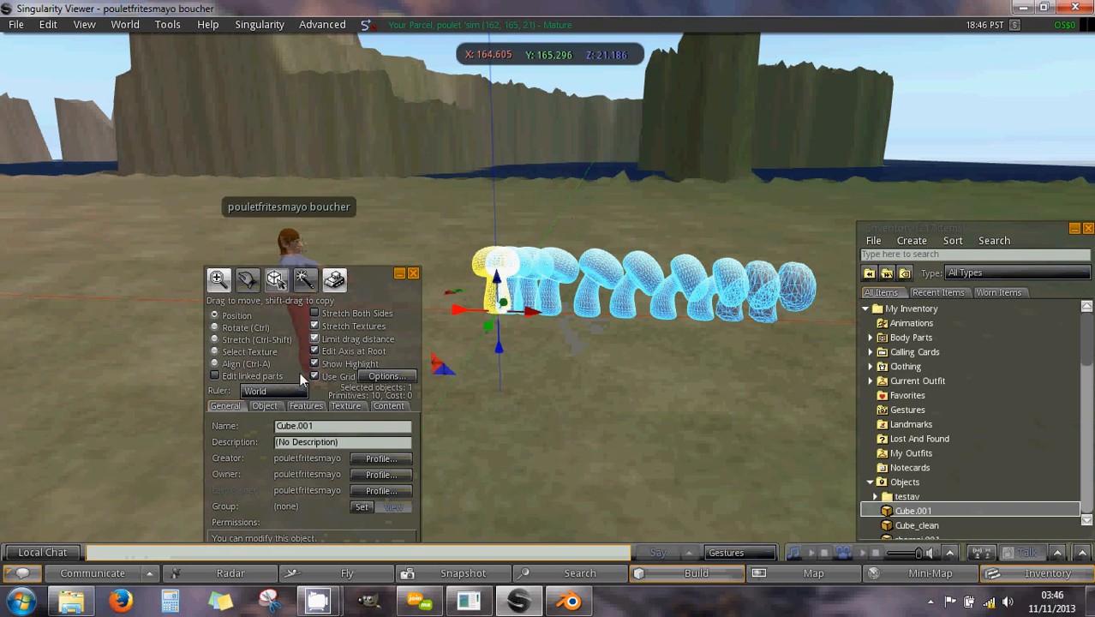
pyautogui.moveTo(379, 275); pyautogui.dragTo(250, 79)
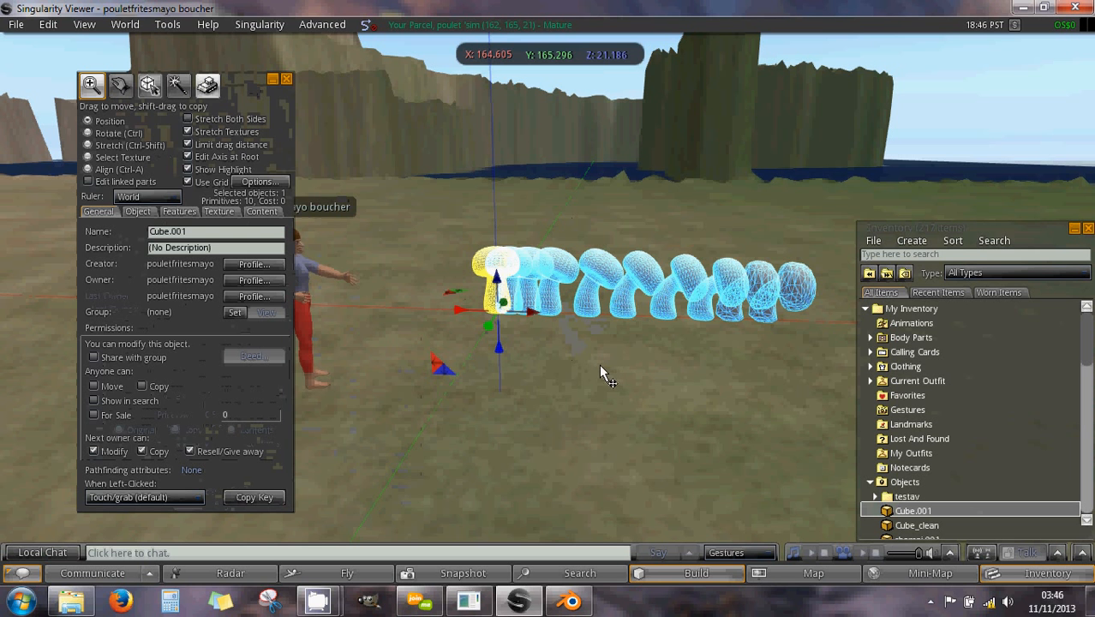
pyautogui.press('alt')
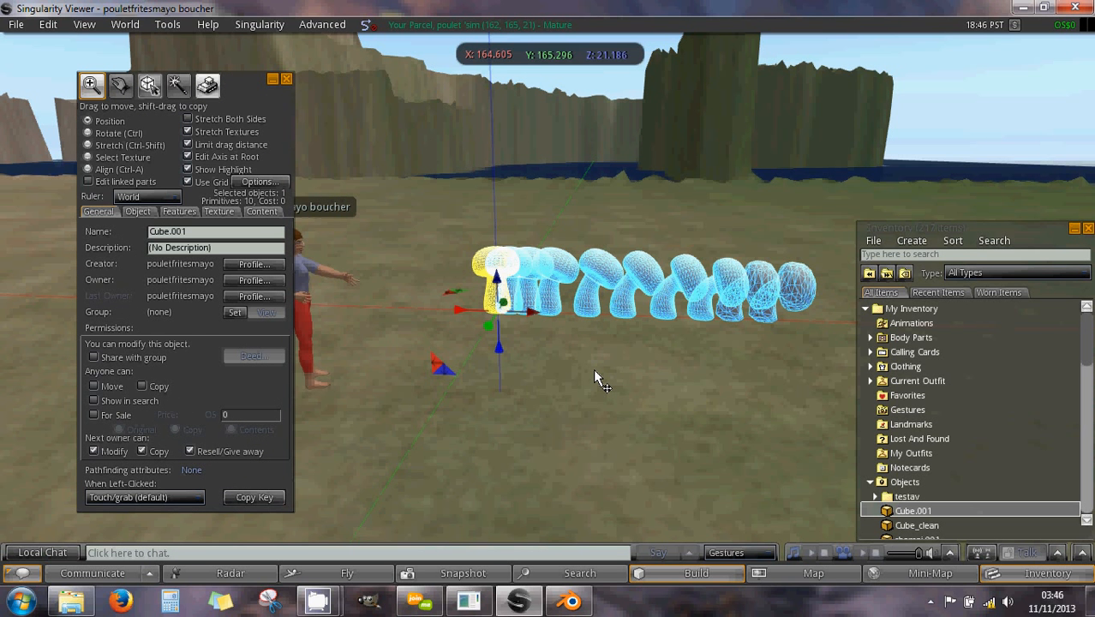
pyautogui.click(593, 374)
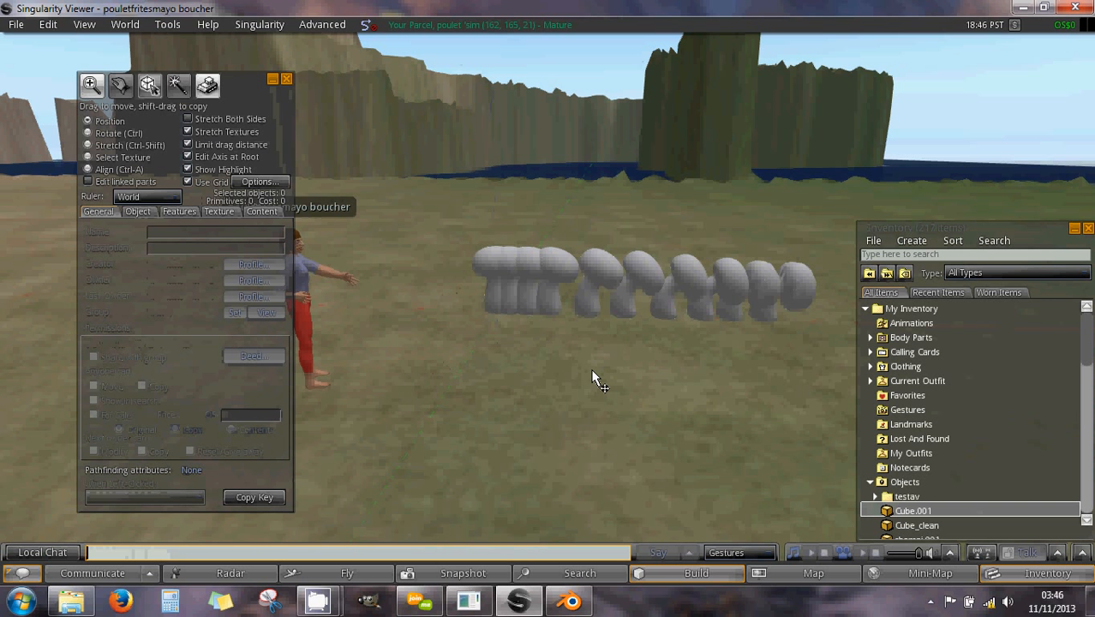
pyautogui.rightClick(622, 312)
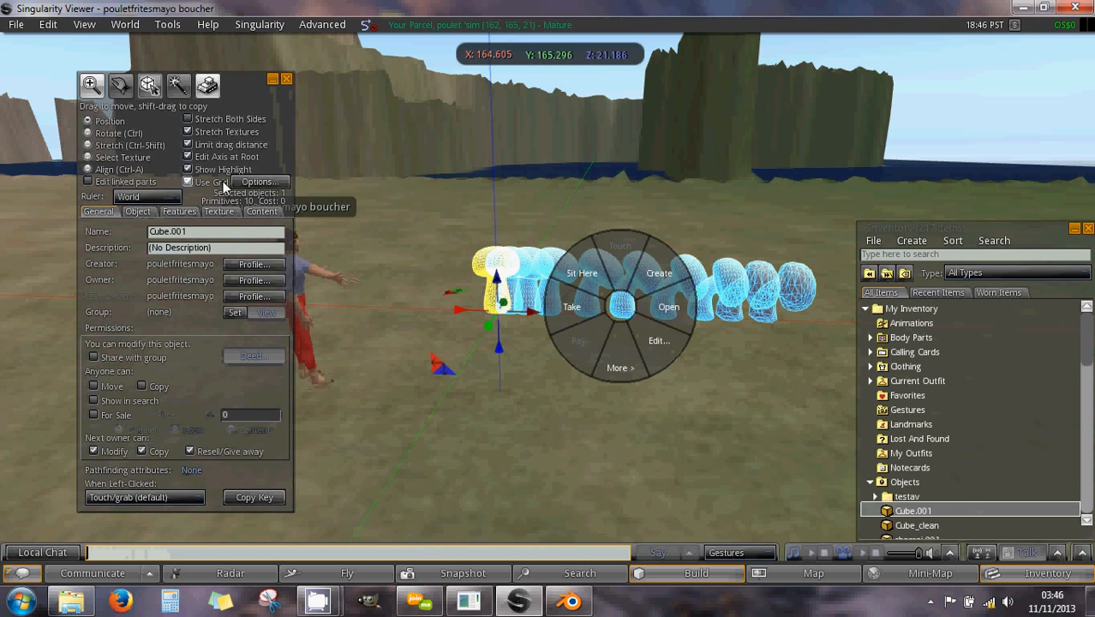
pyautogui.click(168, 25)
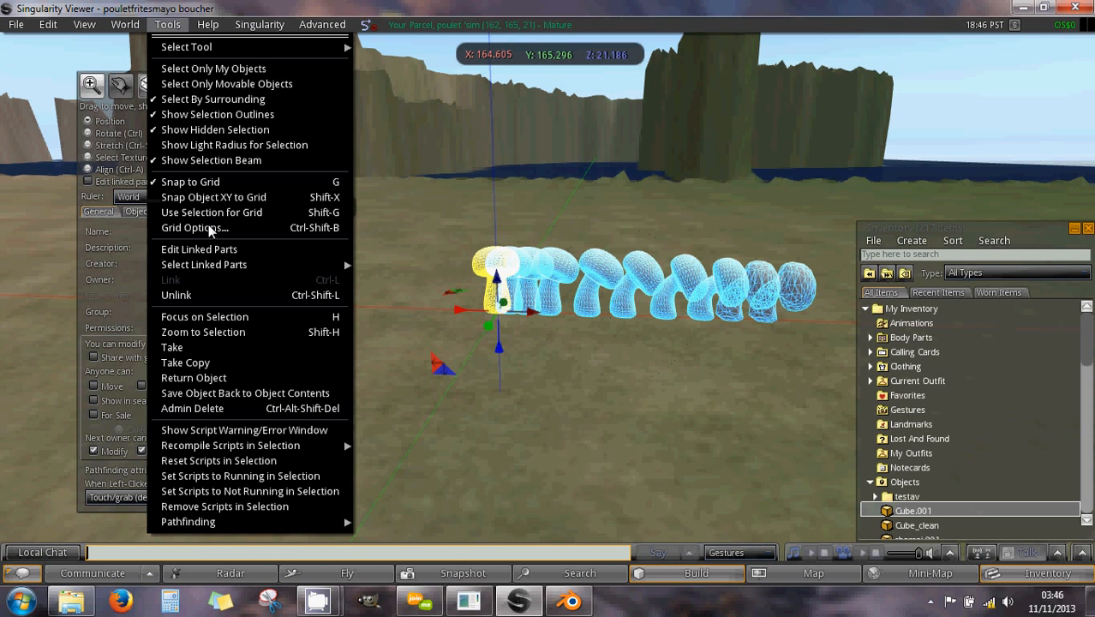
pyautogui.click(300, 295)
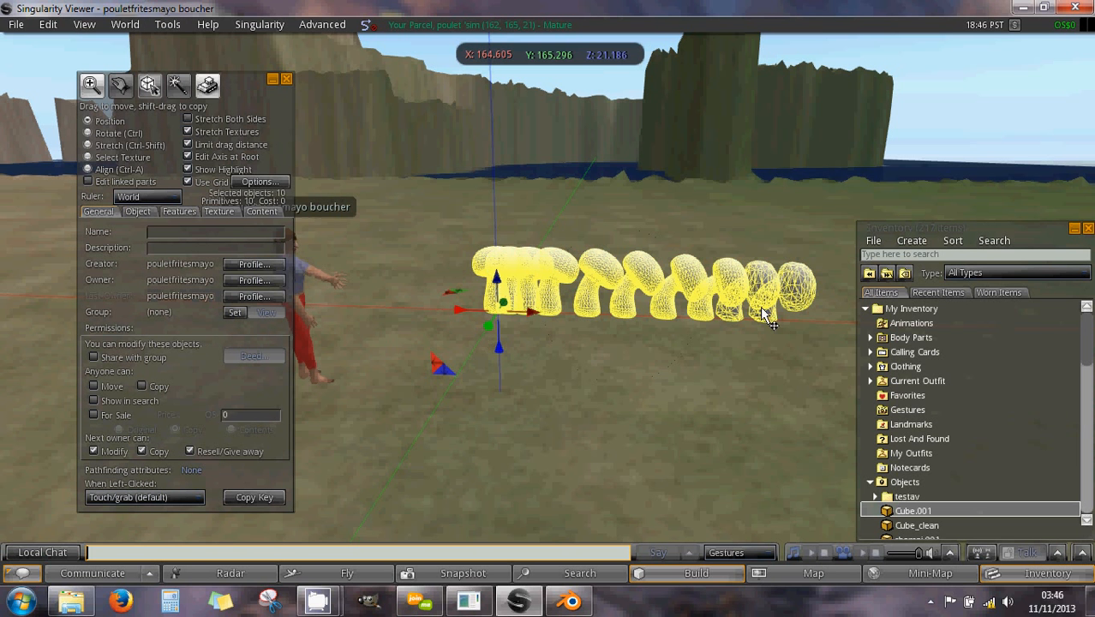
# - Copy the first upright mushroom's position from its object parameters, and select the neighbouring mushrooms individually
pyautogui.rightClick(494, 268)
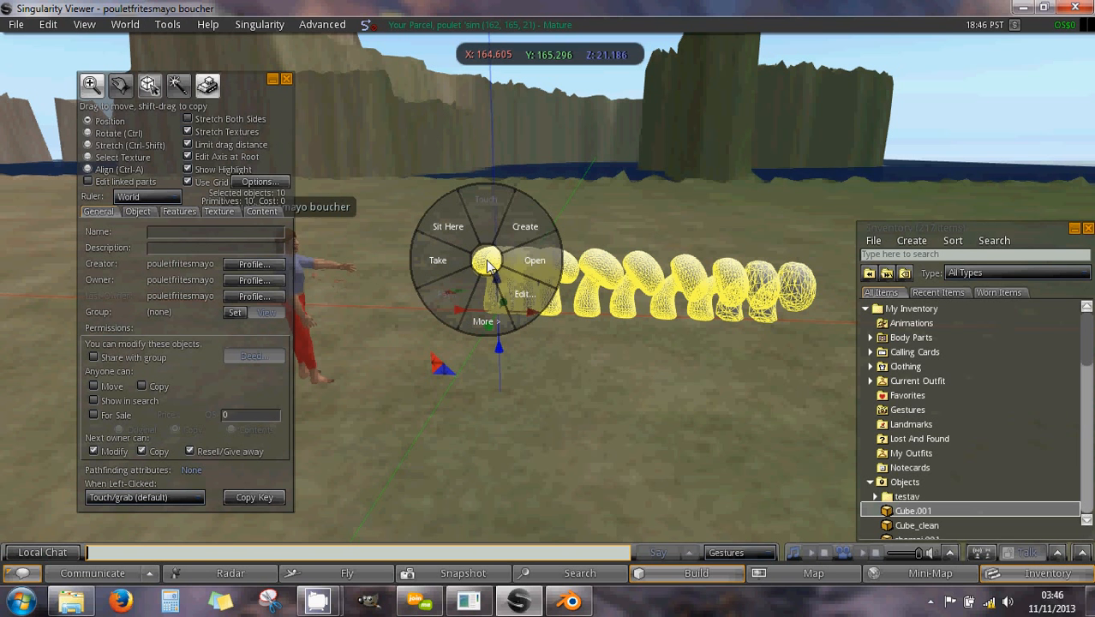
pyautogui.click(548, 366)
pyautogui.click(493, 267)
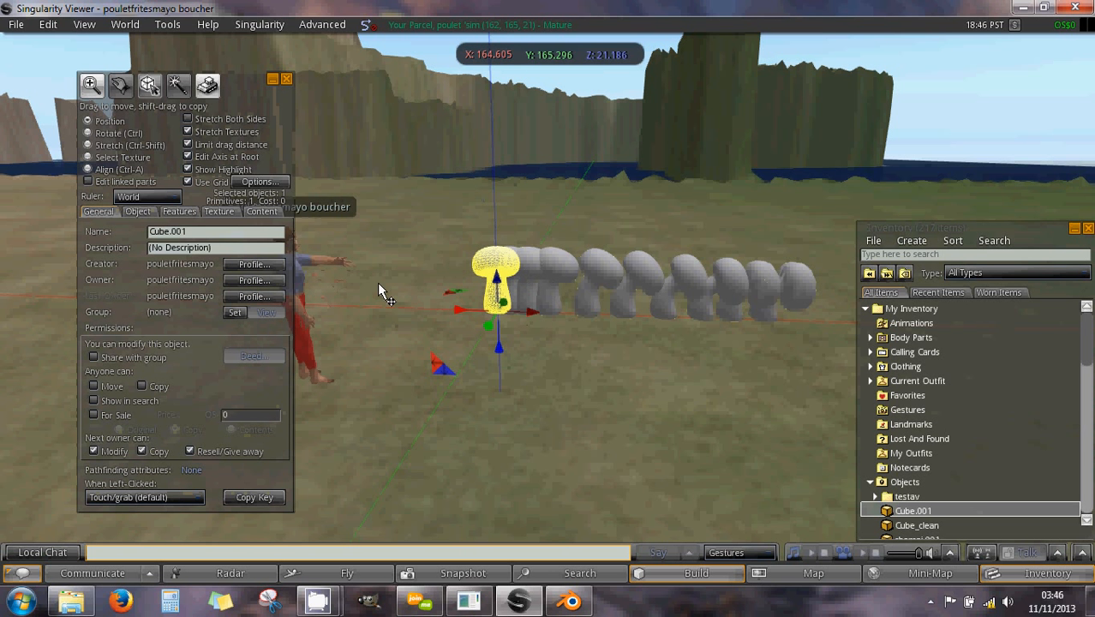
pyautogui.click(133, 213)
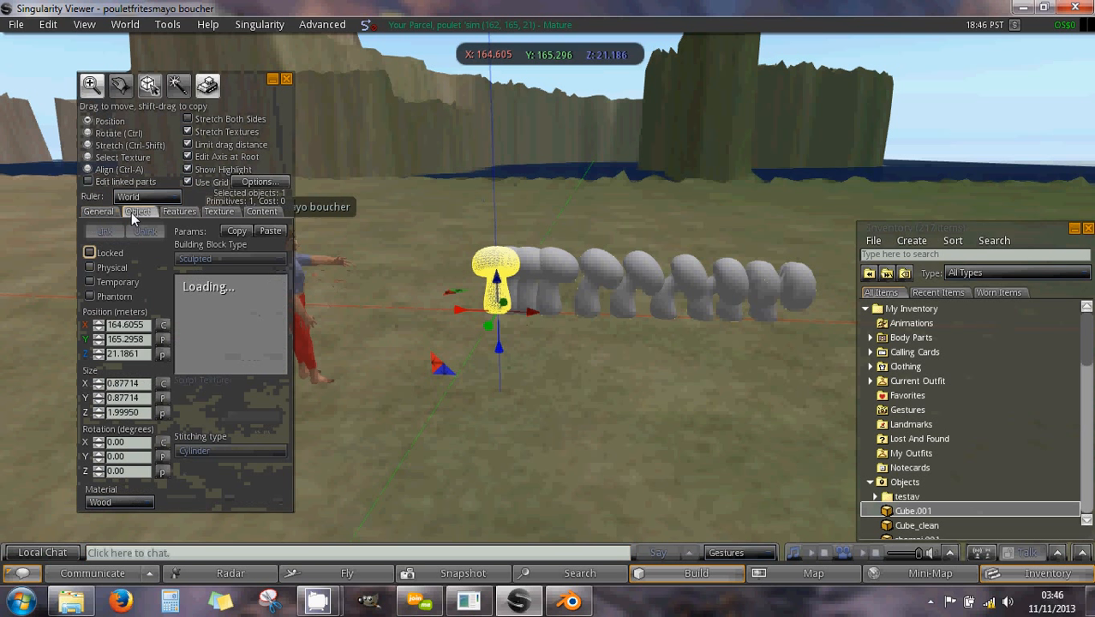
pyautogui.click(164, 328)
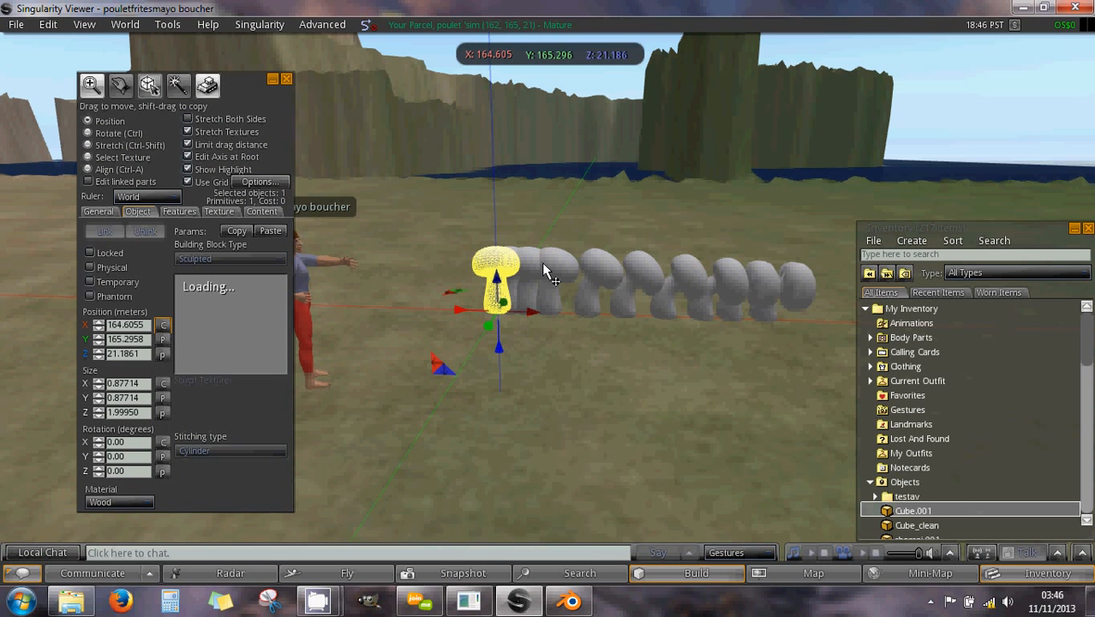
pyautogui.click(522, 280)
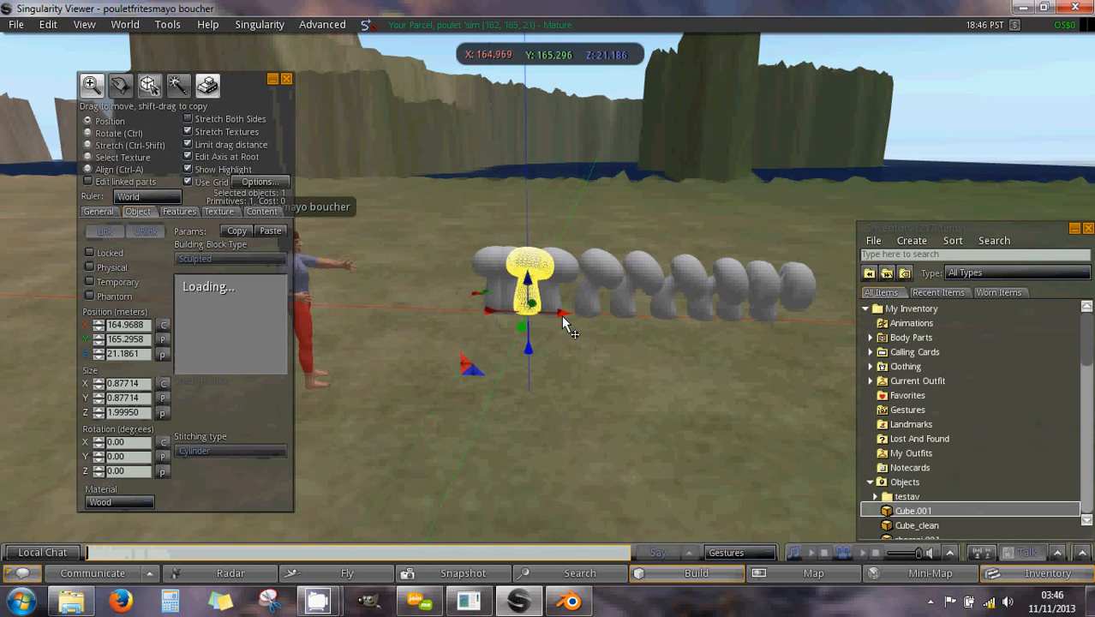
pyautogui.click(509, 290)
pyautogui.moveTo(508, 287); pyautogui.dragTo(512, 297)
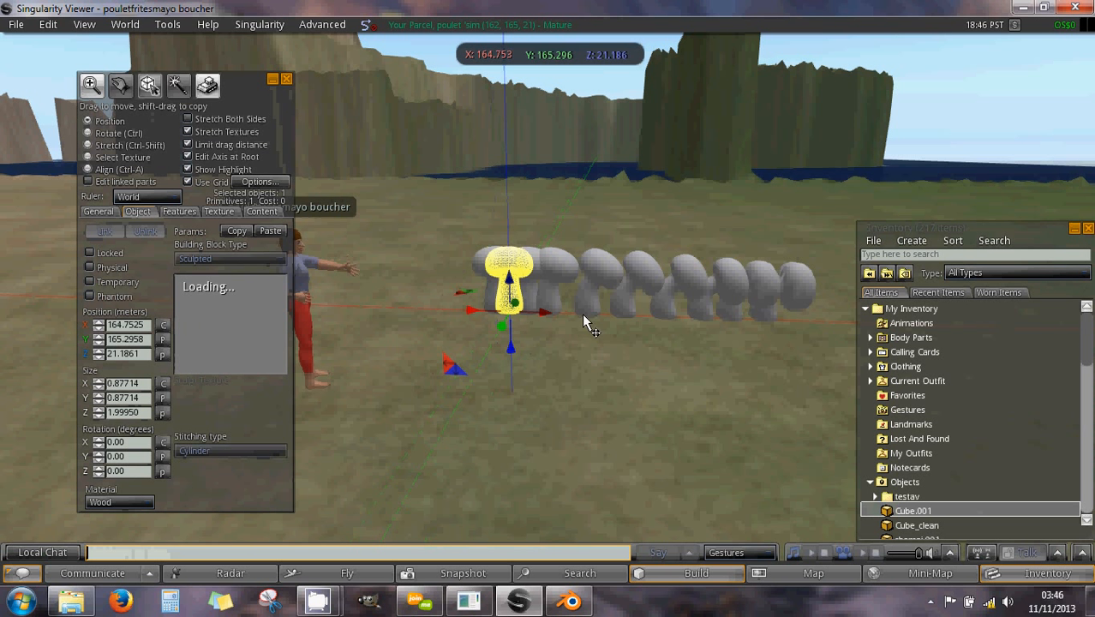
# - Select all ten mushrooms one after another, from the most bent one to the first upright one
pyautogui.click(815, 284)
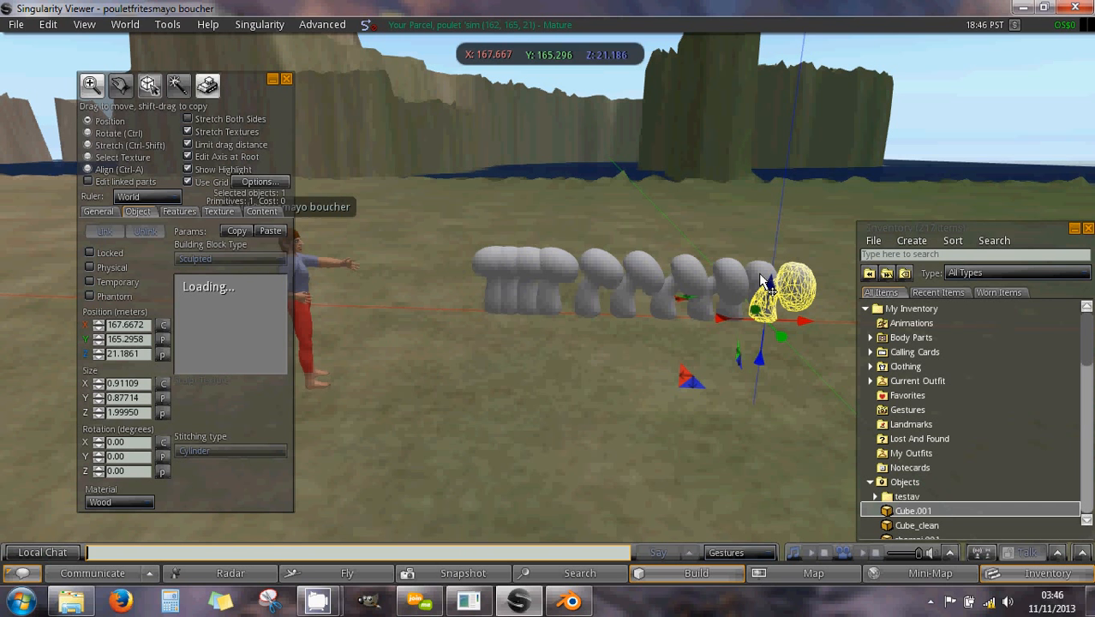
pyautogui.keyDown('shift'); pyautogui.click(765, 282); pyautogui.keyUp('shift')
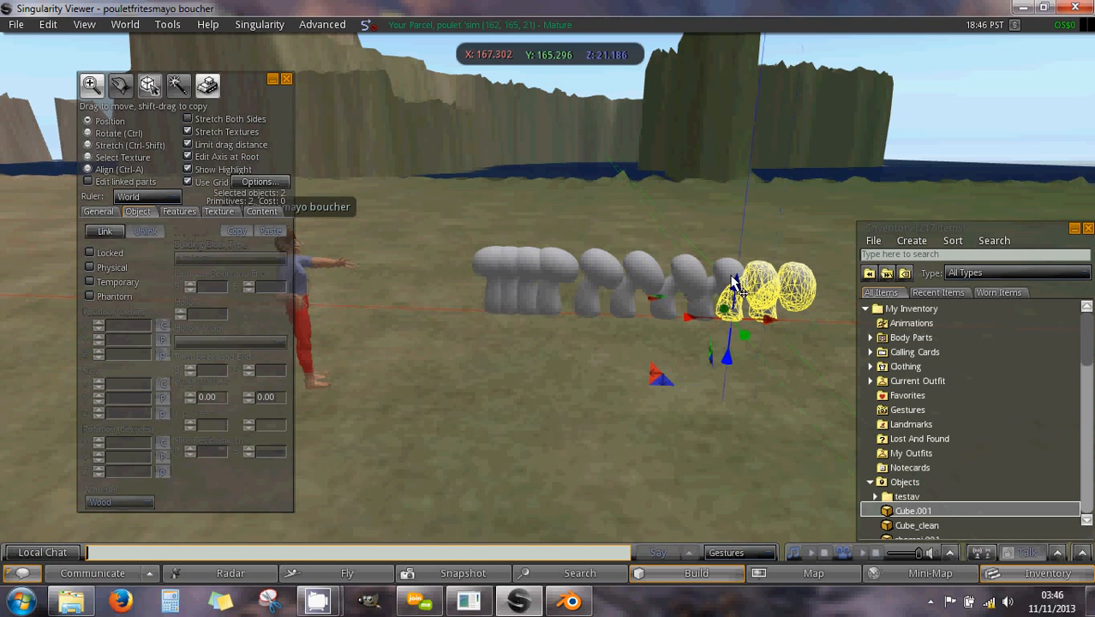
pyautogui.keyDown('shift'); pyautogui.click(727, 283); pyautogui.keyUp('shift')
pyautogui.keyDown('shift'); pyautogui.click(677, 273); pyautogui.keyUp('shift')
pyautogui.keyDown('shift'); pyautogui.click(639, 273); pyautogui.keyUp('shift')
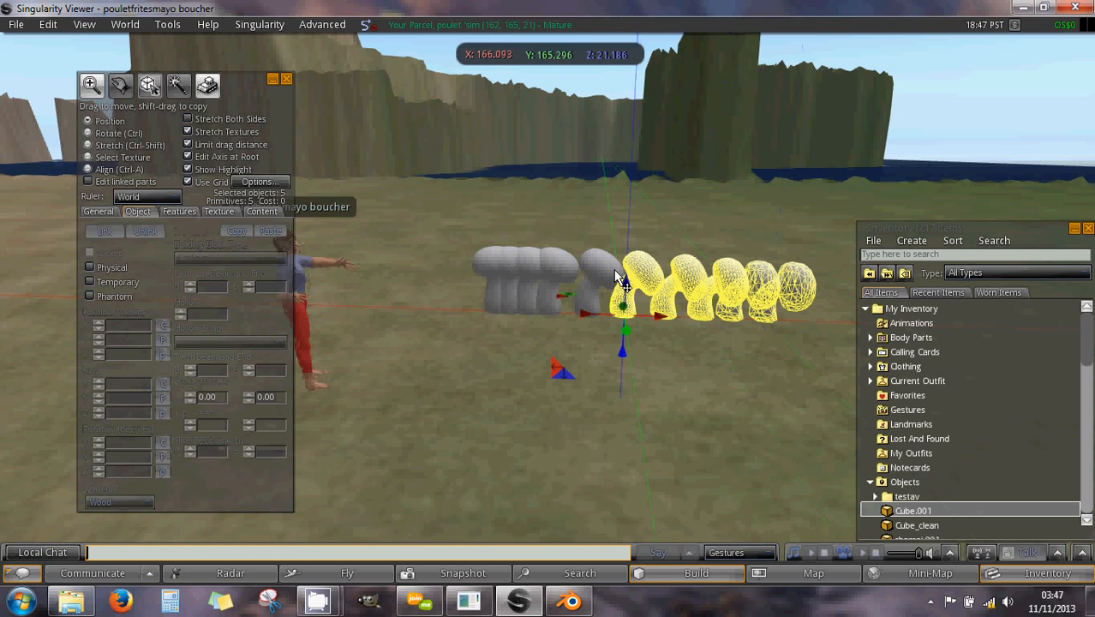
pyautogui.keyDown('shift'); pyautogui.click(591, 274); pyautogui.keyUp('shift')
pyautogui.keyDown('shift'); pyautogui.click(553, 274); pyautogui.keyUp('shift')
pyautogui.keyDown('shift'); pyautogui.click(530, 270); pyautogui.keyUp('shift')
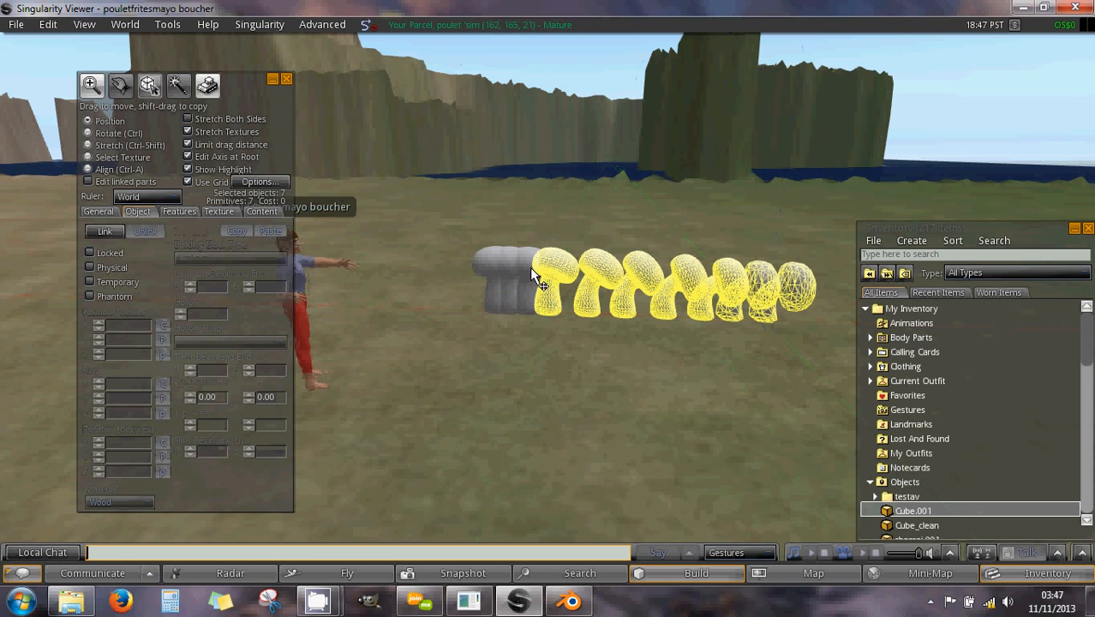
pyautogui.keyDown('shift'); pyautogui.click(510, 287); pyautogui.keyUp('shift')
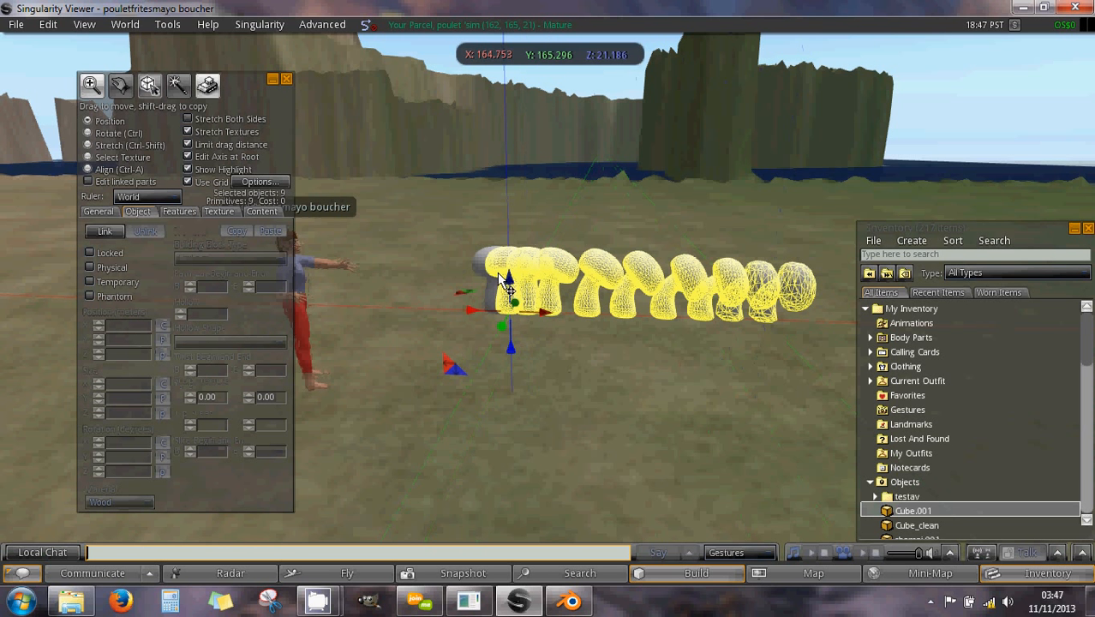
pyautogui.keyDown('shift'); pyautogui.click(480, 272); pyautogui.keyUp('shift')
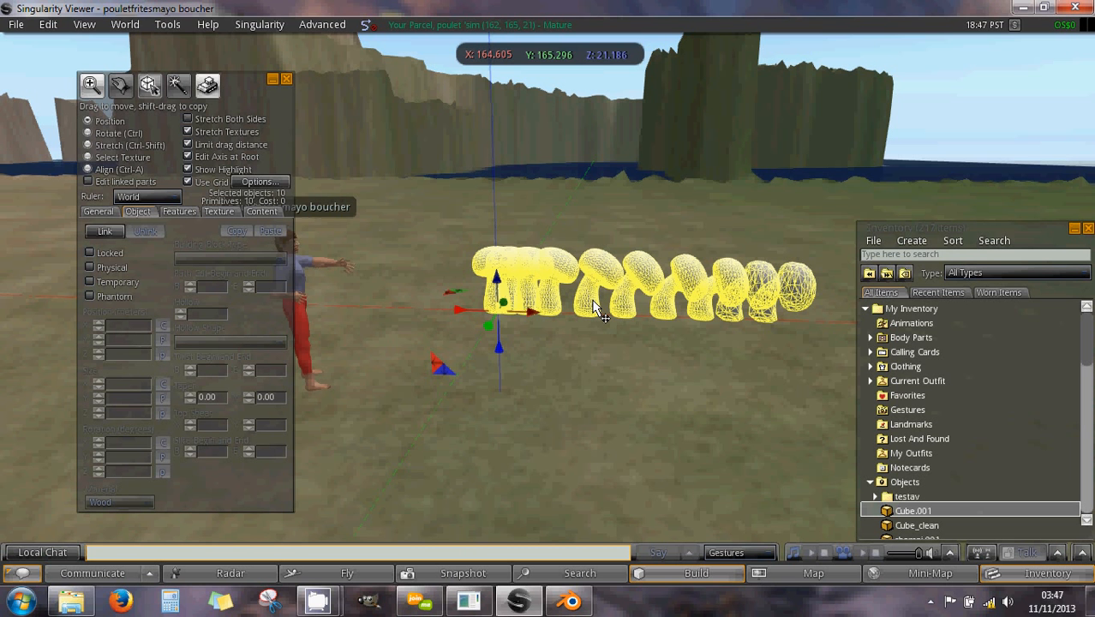
# - Link the ten selected mushrooms into a single object
pyautogui.press('ctrl')
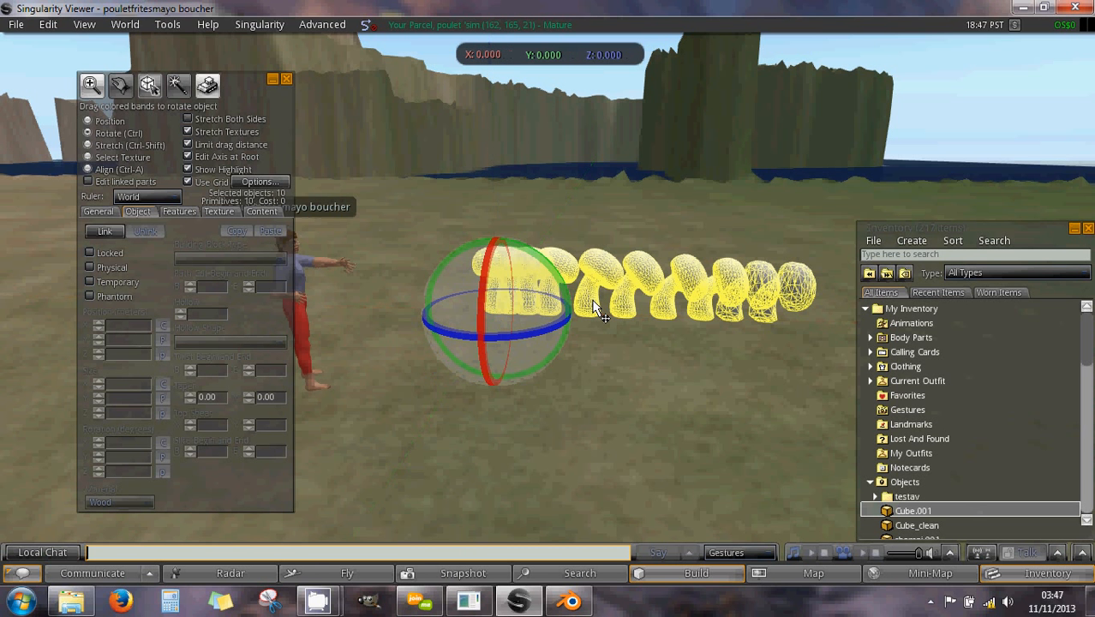
pyautogui.click(161, 27)
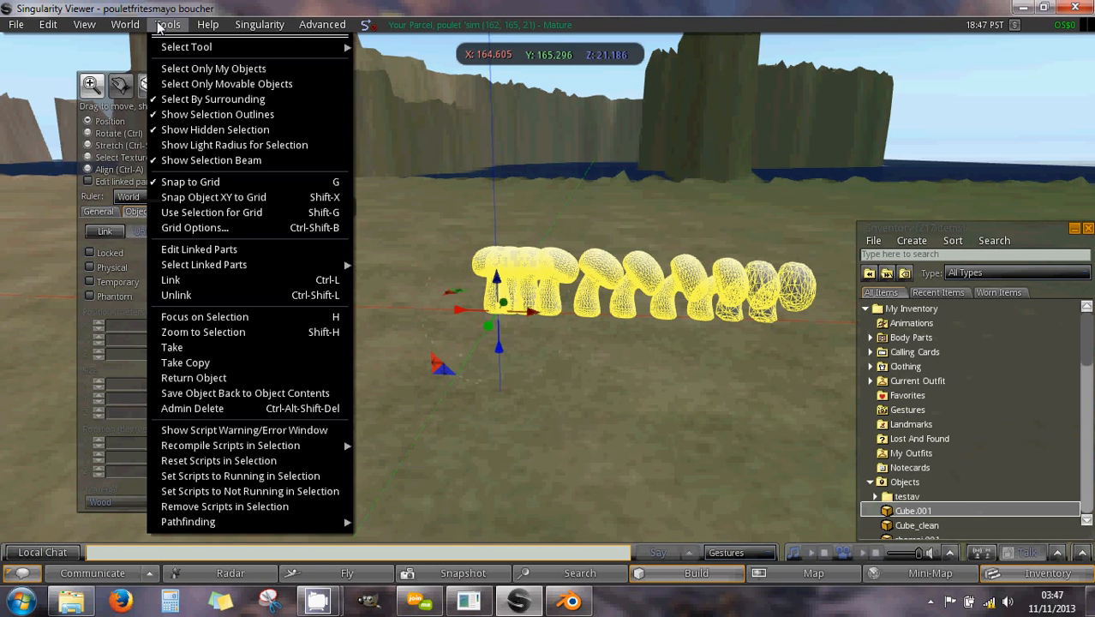
pyautogui.click(196, 279)
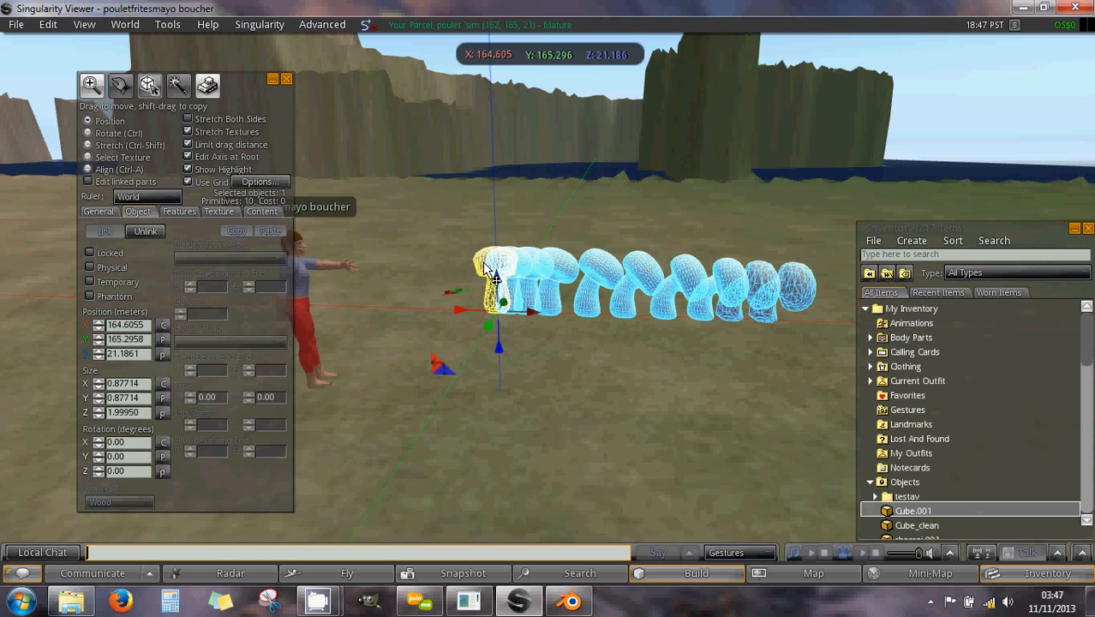
# - Enable editing of linked parts and copy the position of the first upright mushroom
pyautogui.click(114, 182)
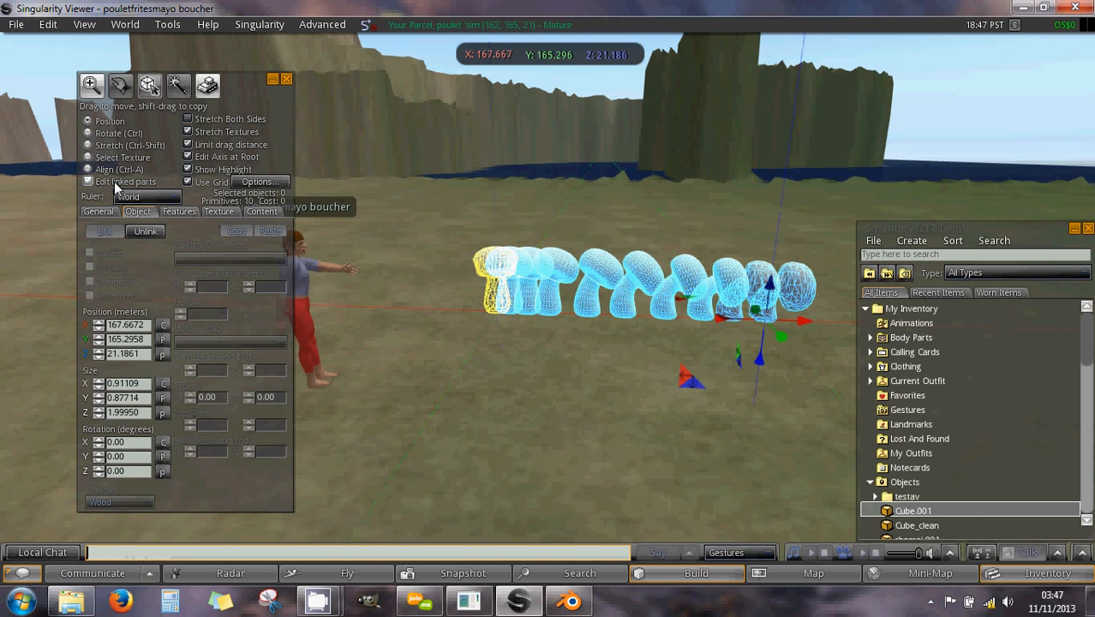
pyautogui.click(480, 270)
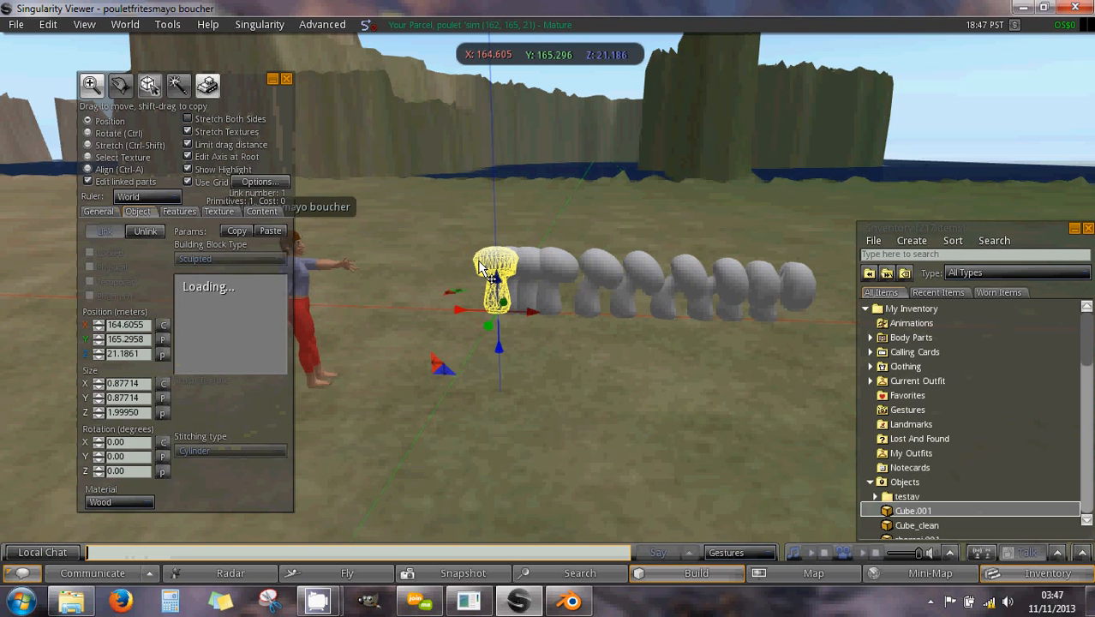
pyautogui.click(163, 325)
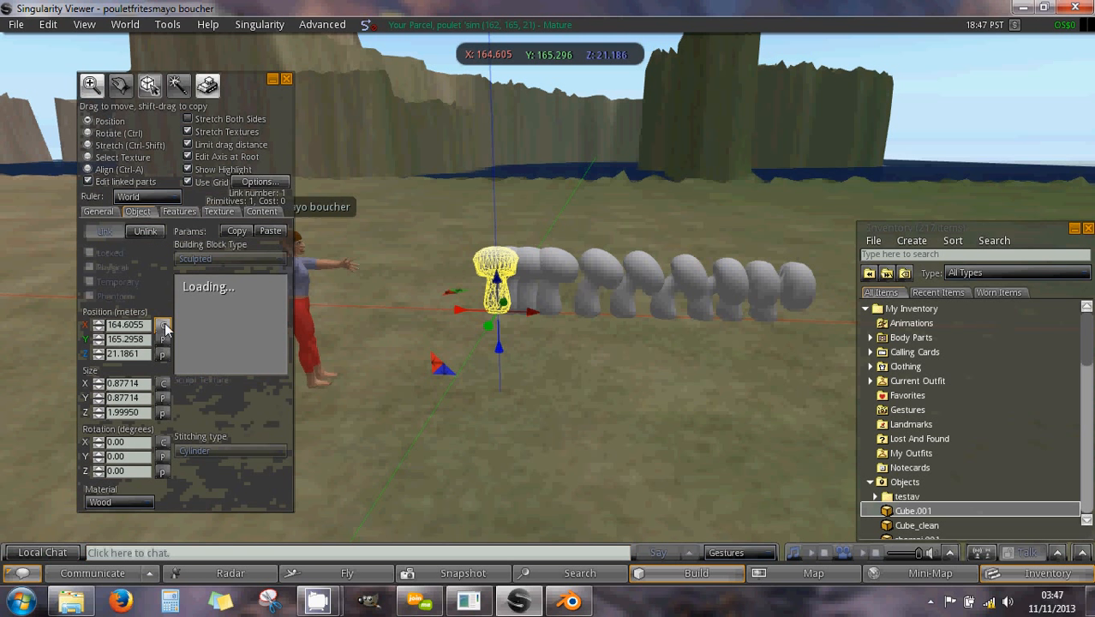
# - Paste the copied position onto the second, third and fourth mushrooms so they overlap the first
pyautogui.click(518, 298)
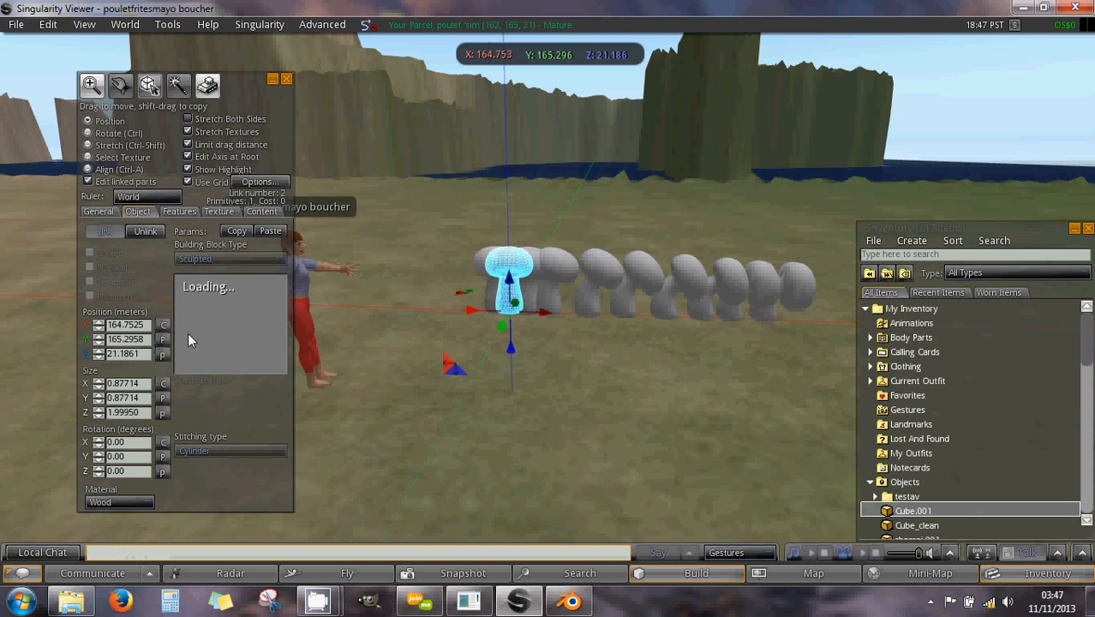
pyautogui.click(163, 341)
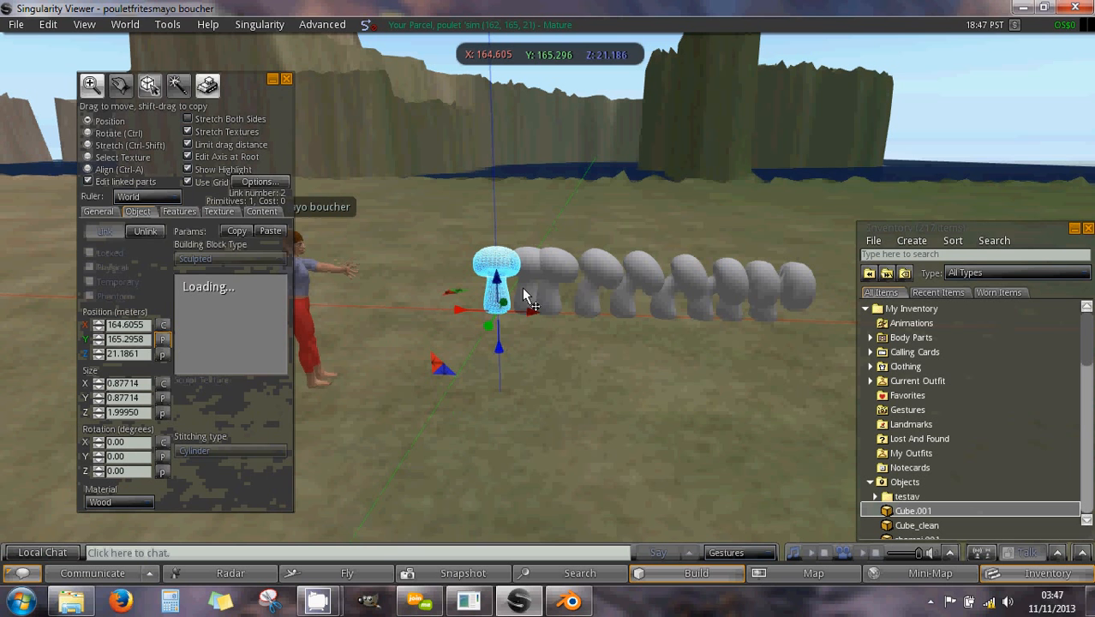
pyautogui.click(529, 293)
pyautogui.click(162, 340)
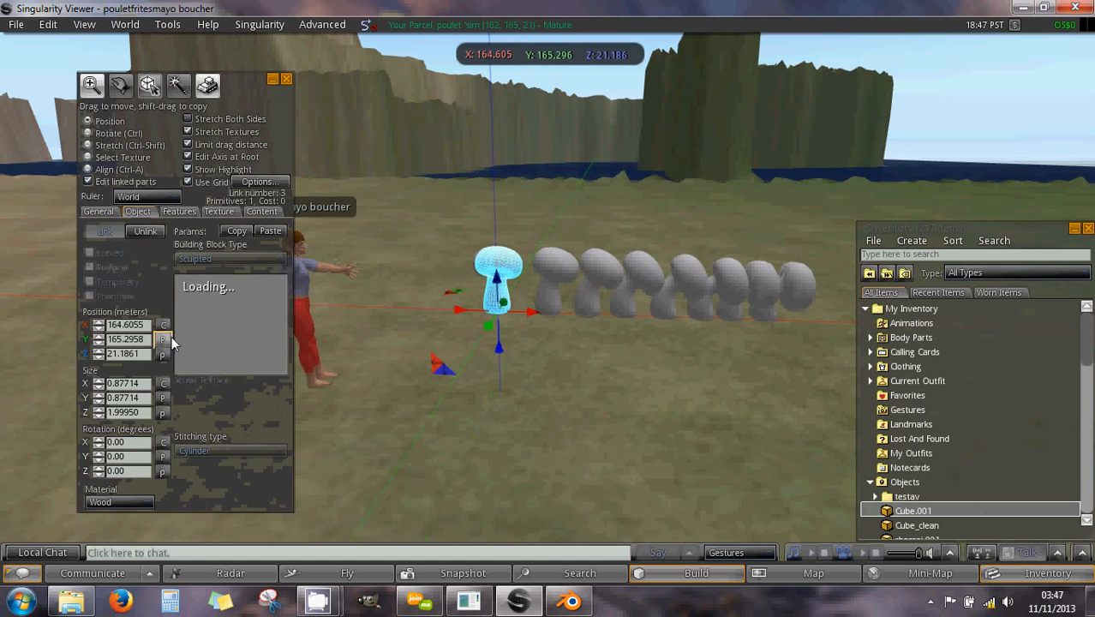
pyautogui.click(555, 295)
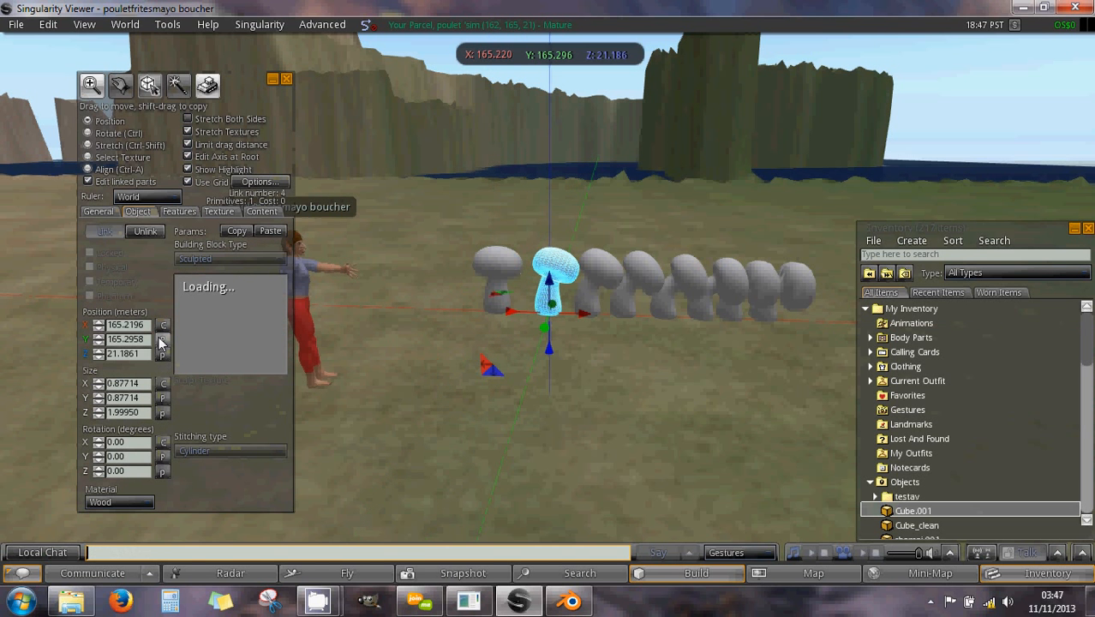
pyautogui.click(163, 340)
# - Paste the copied position onto the fifth, sixth and seventh mushrooms, selecting each linked part individually
pyautogui.click(635, 301)
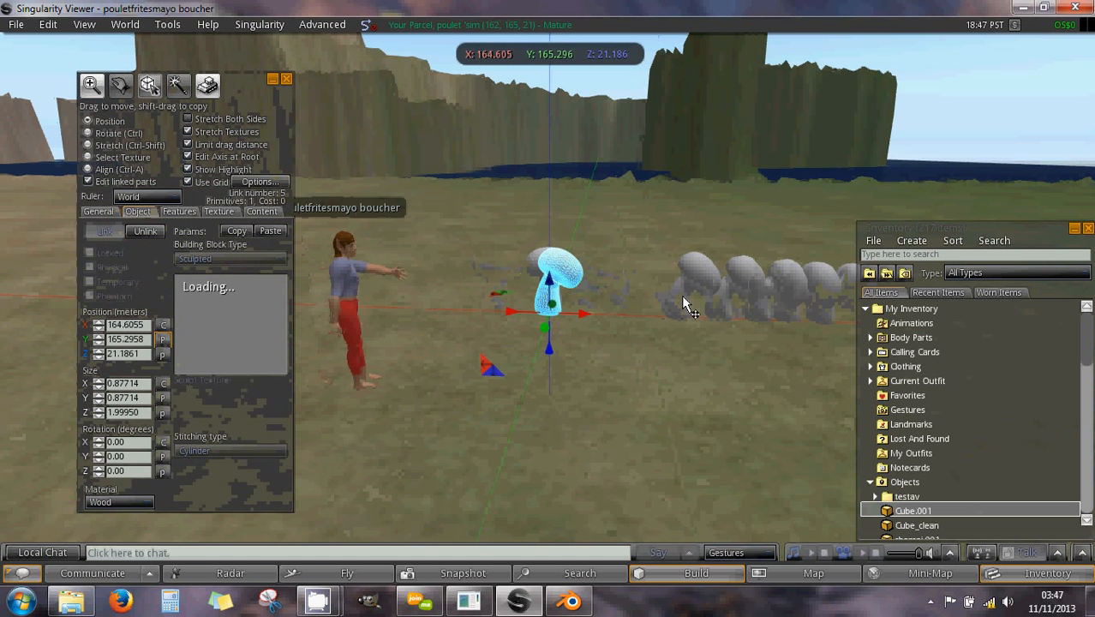
pyautogui.click(683, 306)
pyautogui.click(163, 340)
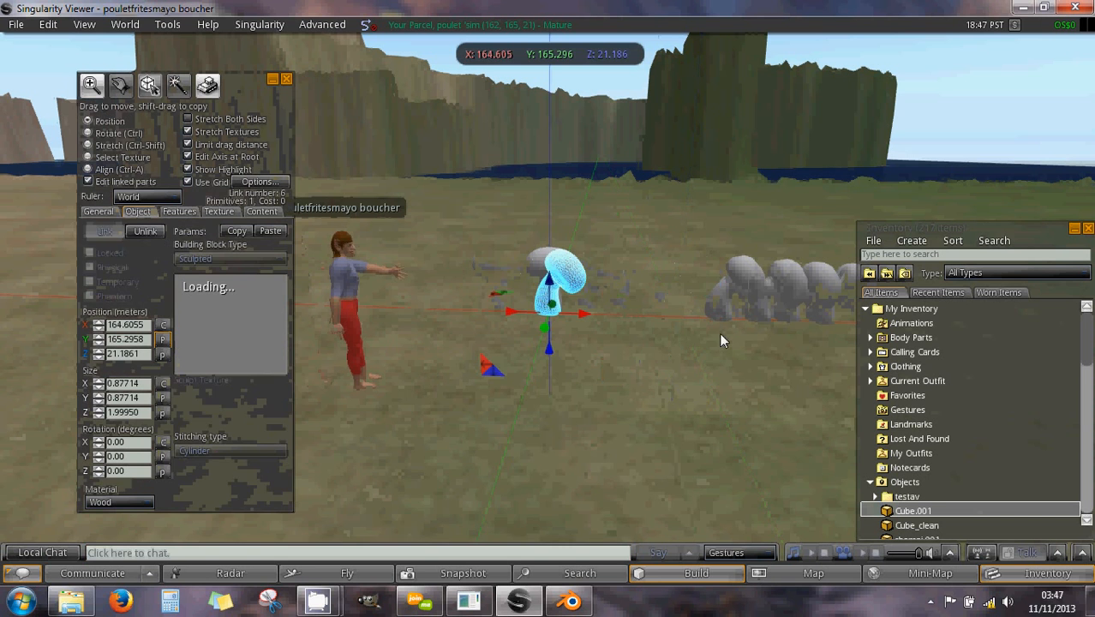
pyautogui.click(726, 302)
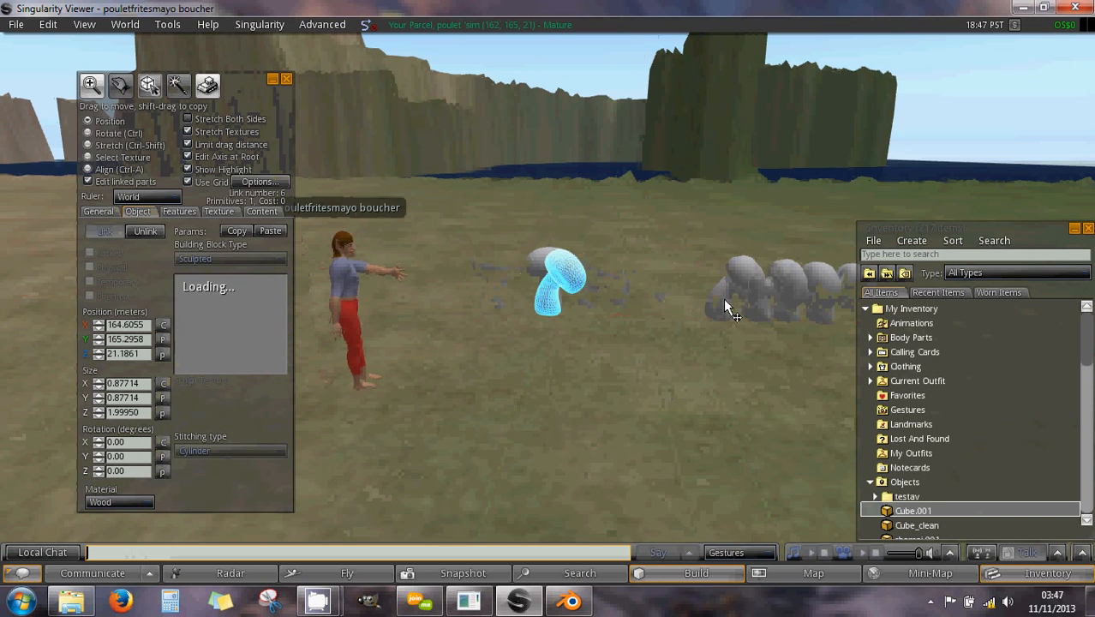
pyautogui.click(163, 339)
# - Move the build window clear of the remaining mushrooms and paste the copied position onto the eighth, ninth and tenth
pyautogui.moveTo(220, 89); pyautogui.dragTo(528, 118)
pyautogui.moveTo(597, 105); pyautogui.dragTo(652, 99)
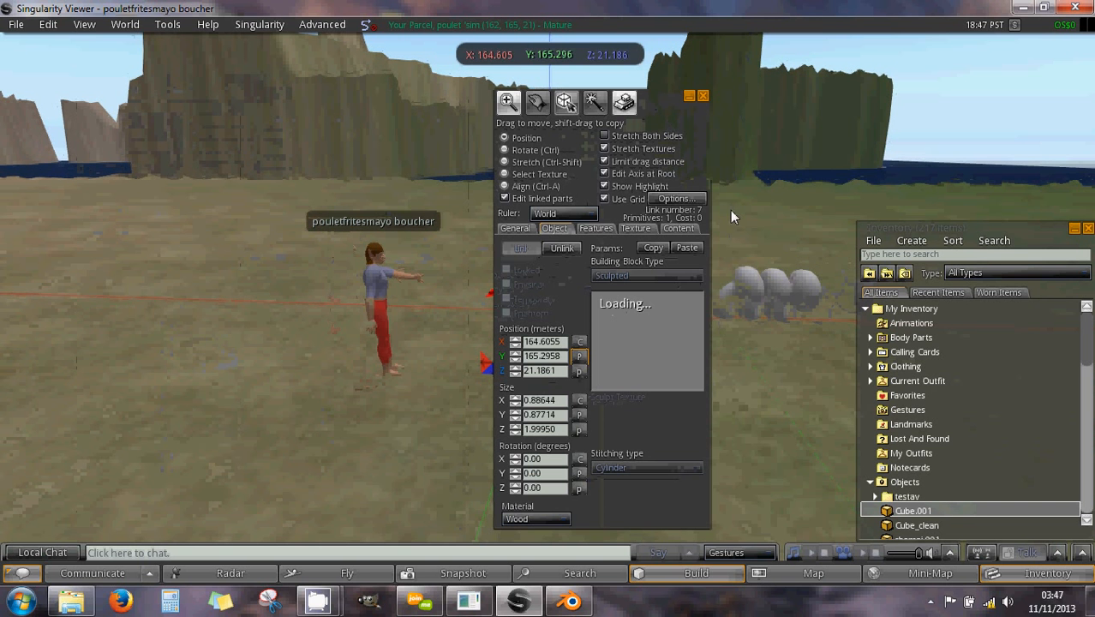
pyautogui.click(765, 291)
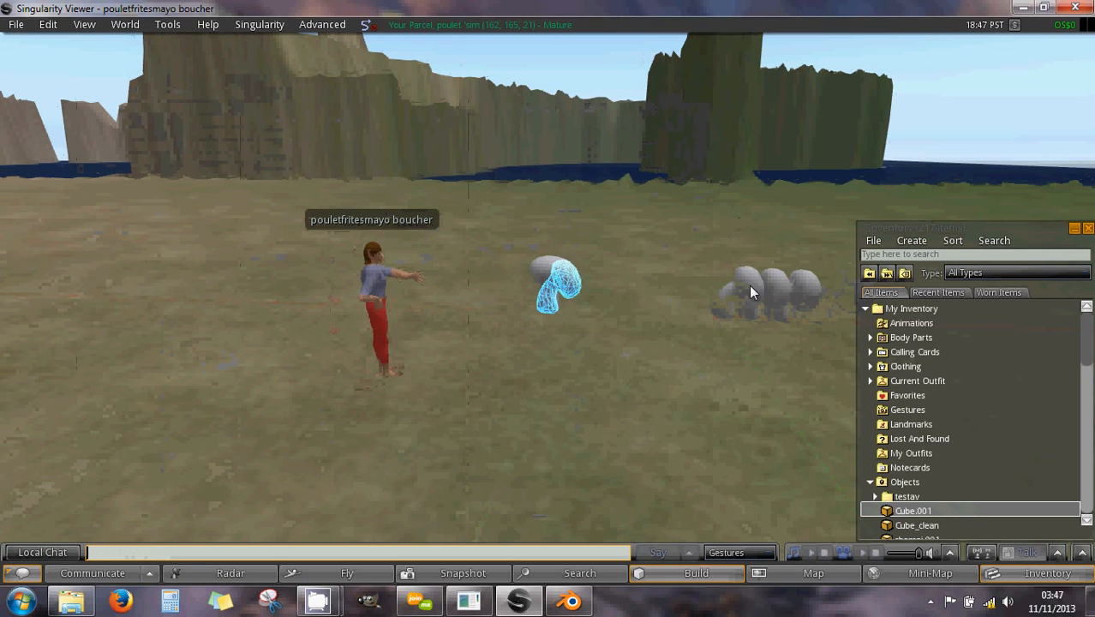
pyautogui.click(580, 357)
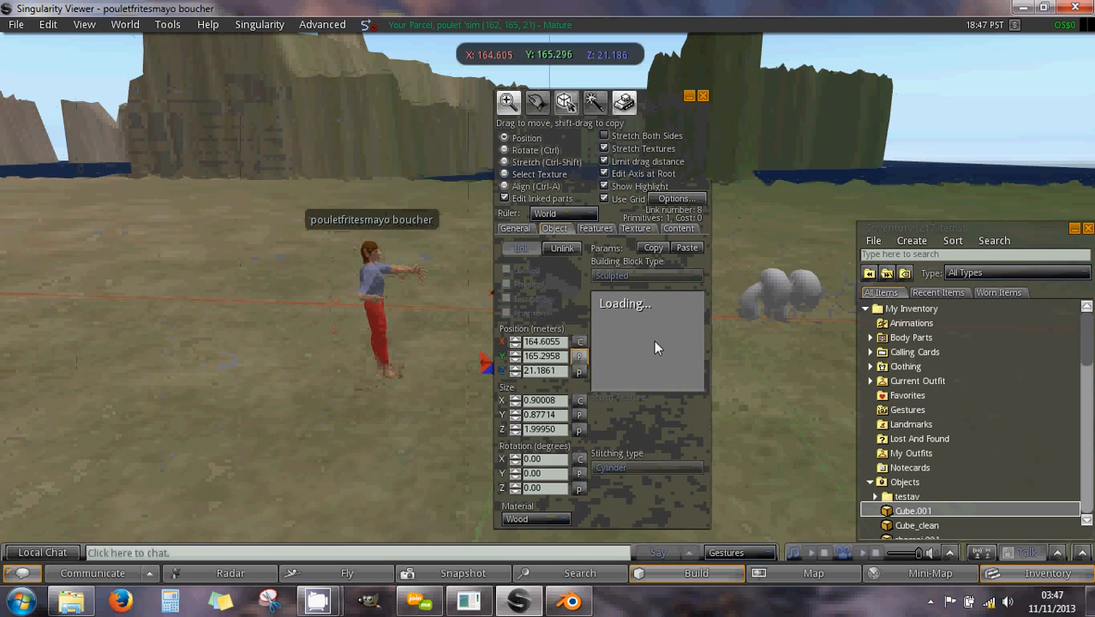
pyautogui.click(756, 302)
pyautogui.click(580, 356)
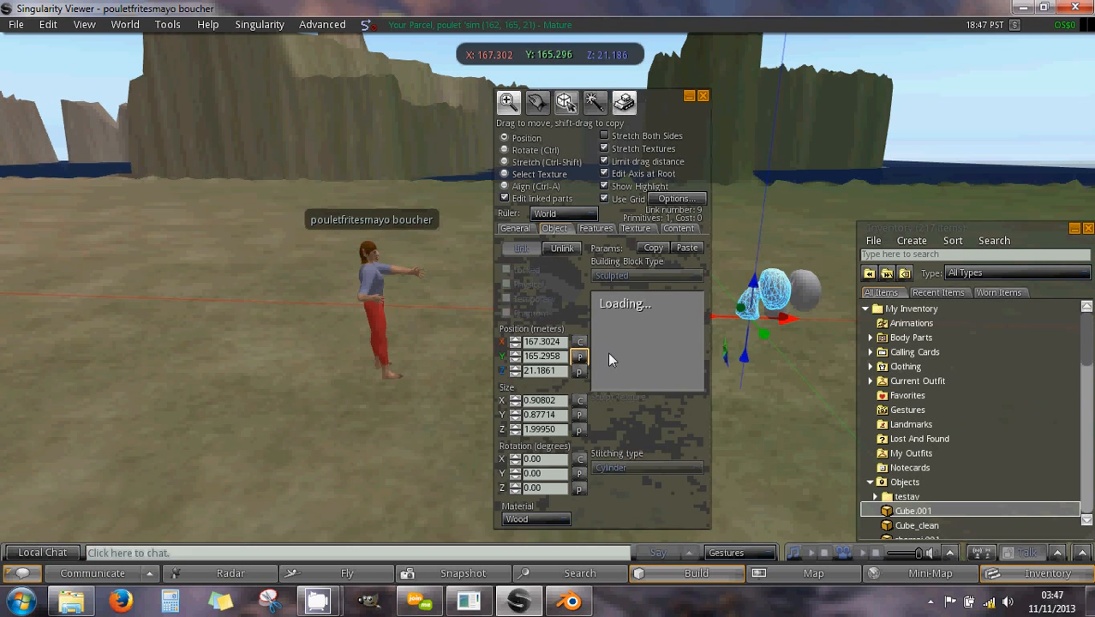
pyautogui.click(795, 290)
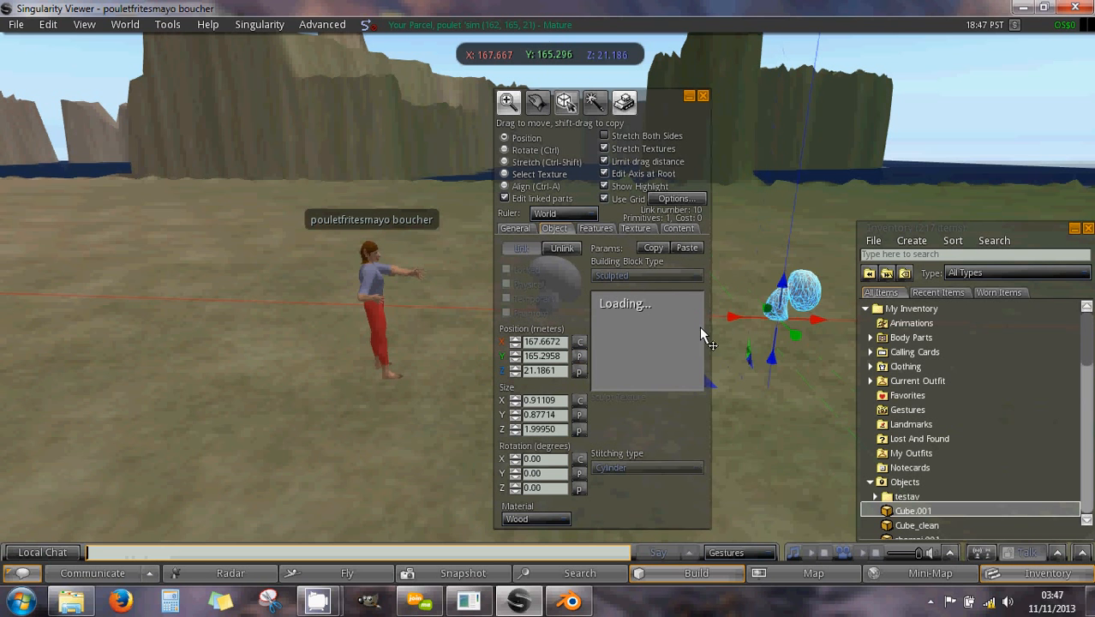
pyautogui.click(580, 356)
# - Close the build window and inspect the overlapping mushrooms up close
pyautogui.moveTo(670, 97); pyautogui.dragTo(265, 67)
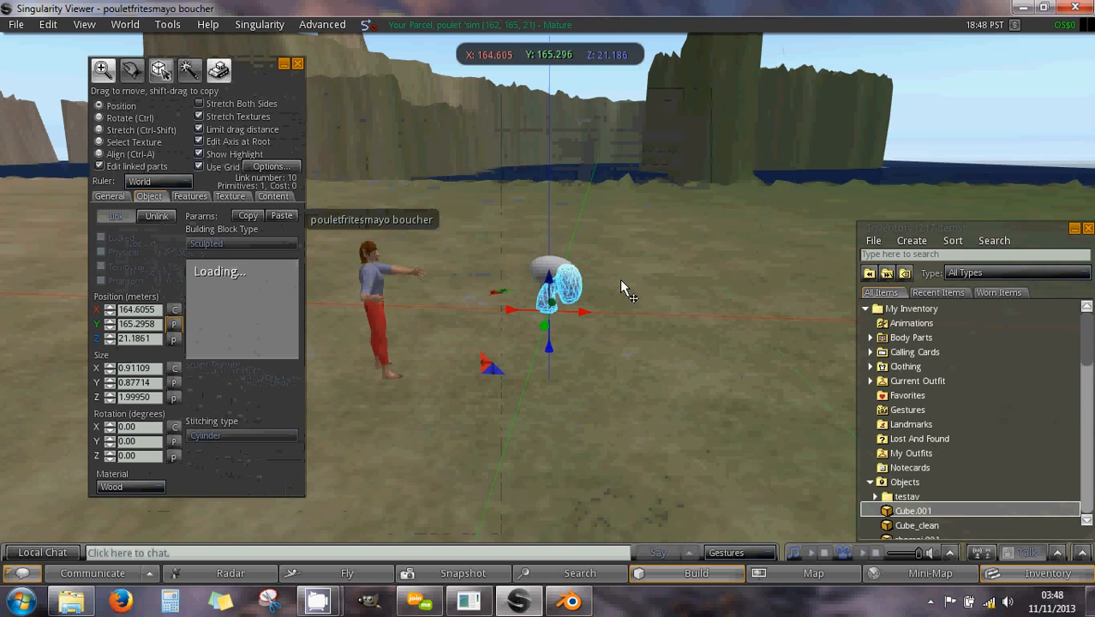
pyautogui.scroll(3, 623, 290)
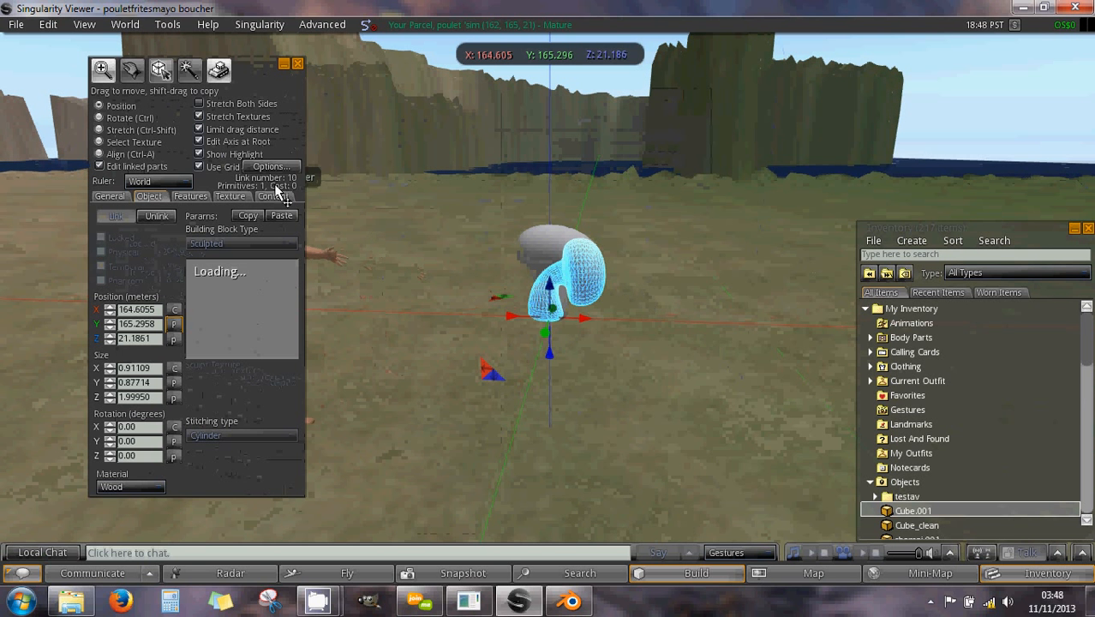
pyautogui.click(298, 65)
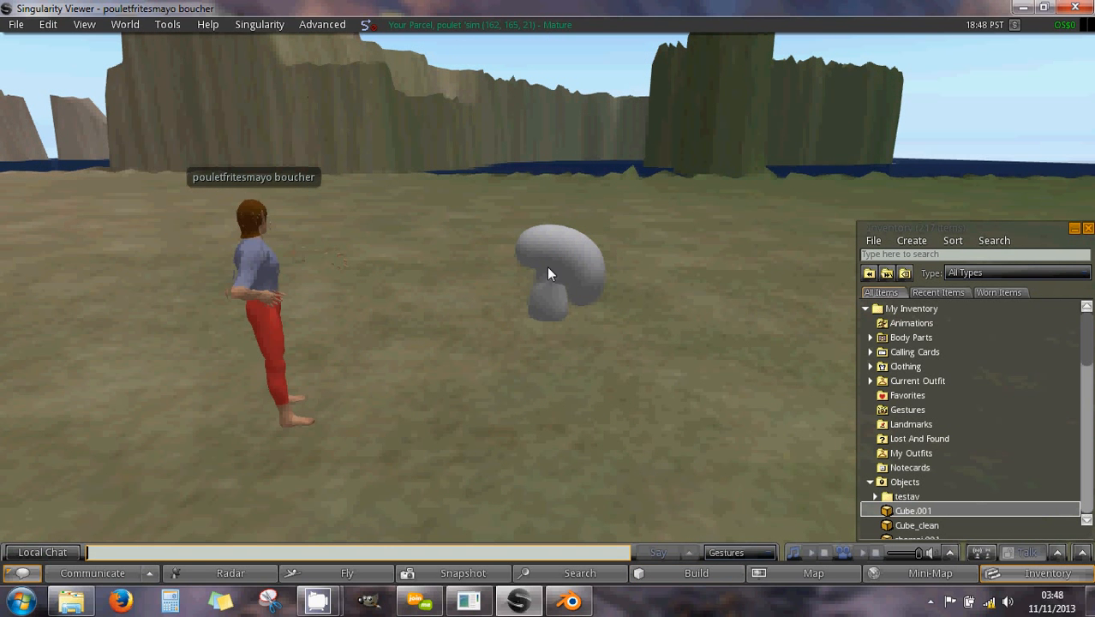
pyautogui.rightClick(582, 273)
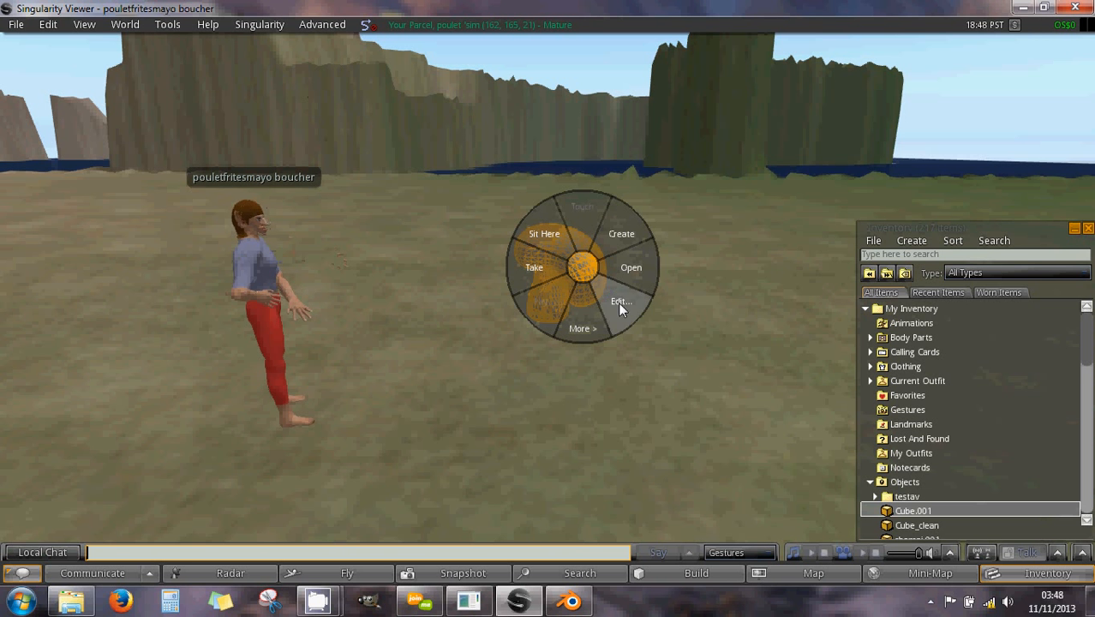
# - Look through the inventory's Scripts folder, its annimation pfm switch alpha subfolder and the OpenSim Library
pyautogui.moveTo(980, 230); pyautogui.dragTo(862, 119)
pyautogui.scroll(-4, 900, 291)
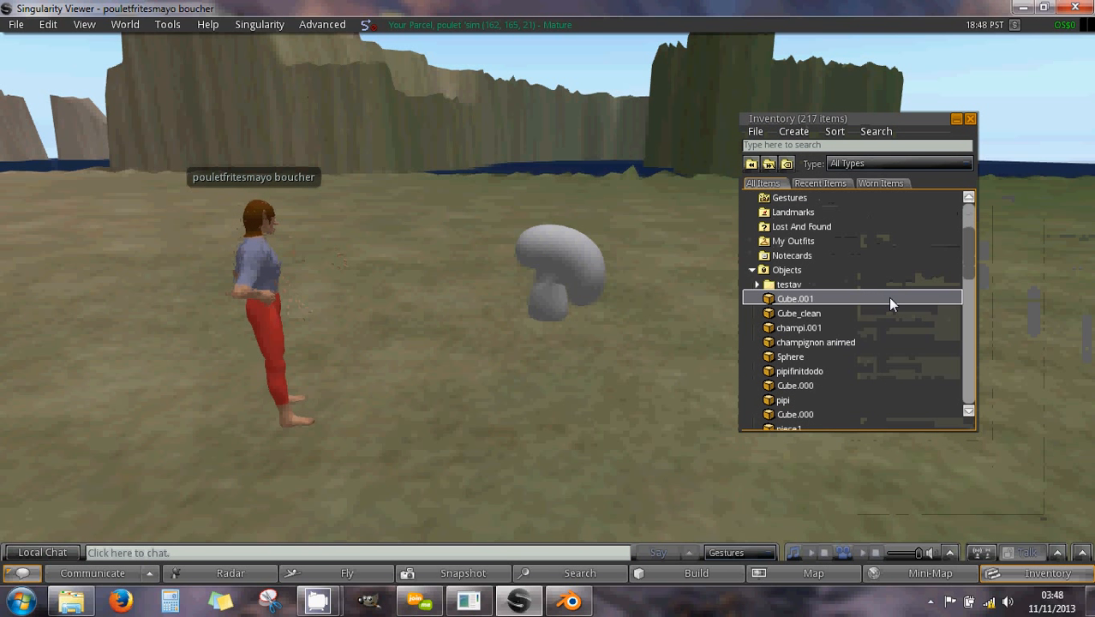
pyautogui.click(753, 271)
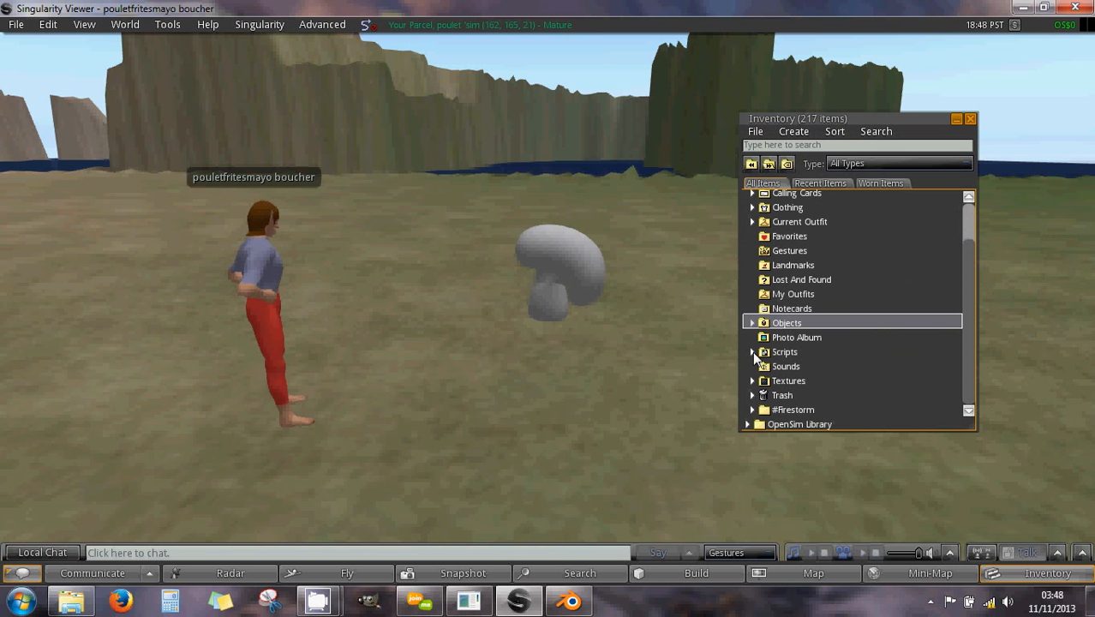
pyautogui.click(752, 353)
pyautogui.click(756, 367)
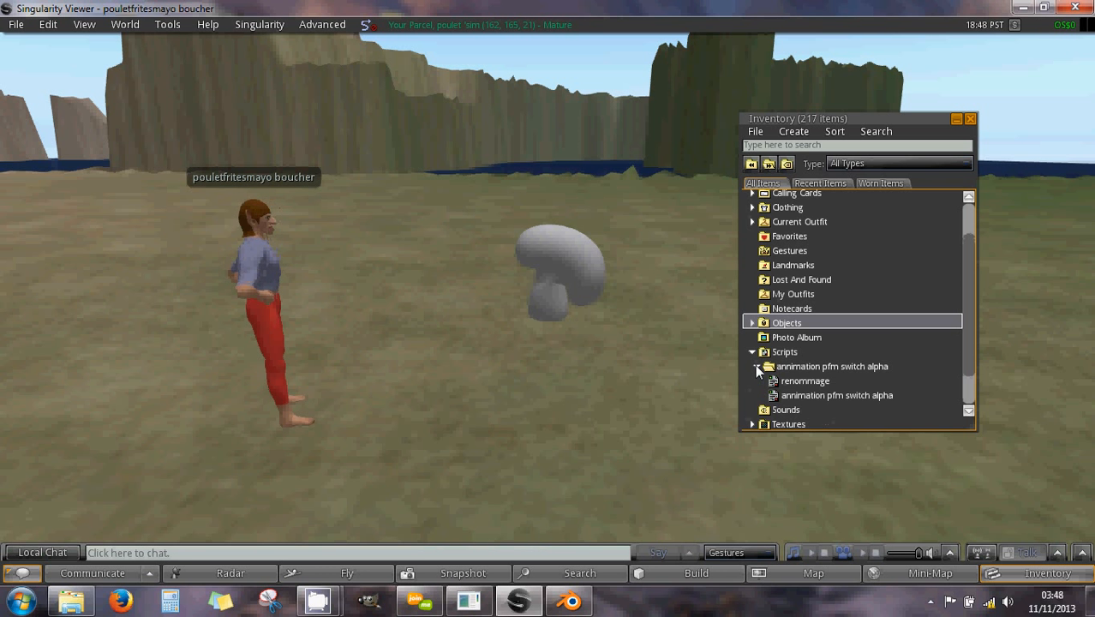
pyautogui.click(756, 367)
pyautogui.scroll(-1, 782, 367)
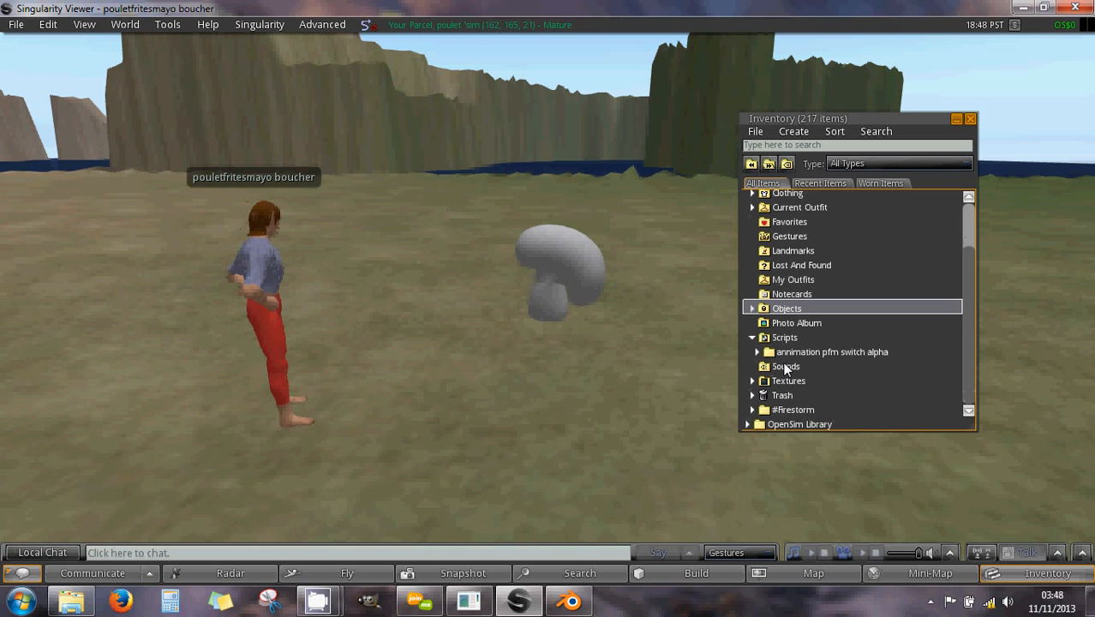
pyautogui.click(745, 422)
pyautogui.scroll(-4, 812, 373)
pyautogui.scroll(-3, 812, 374)
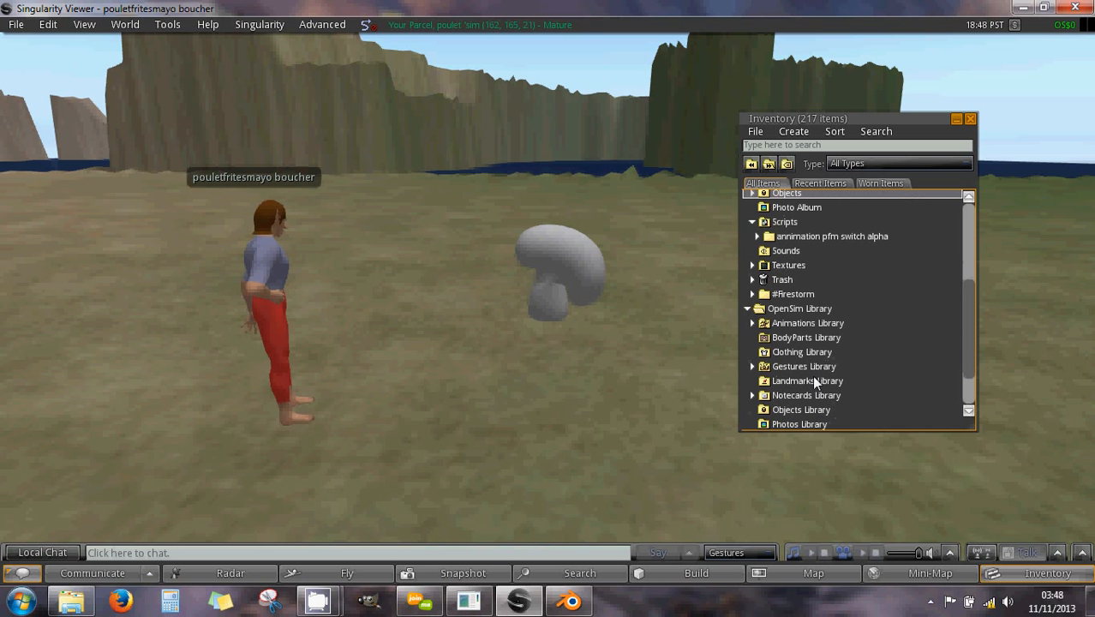
pyautogui.scroll(5, 810, 371)
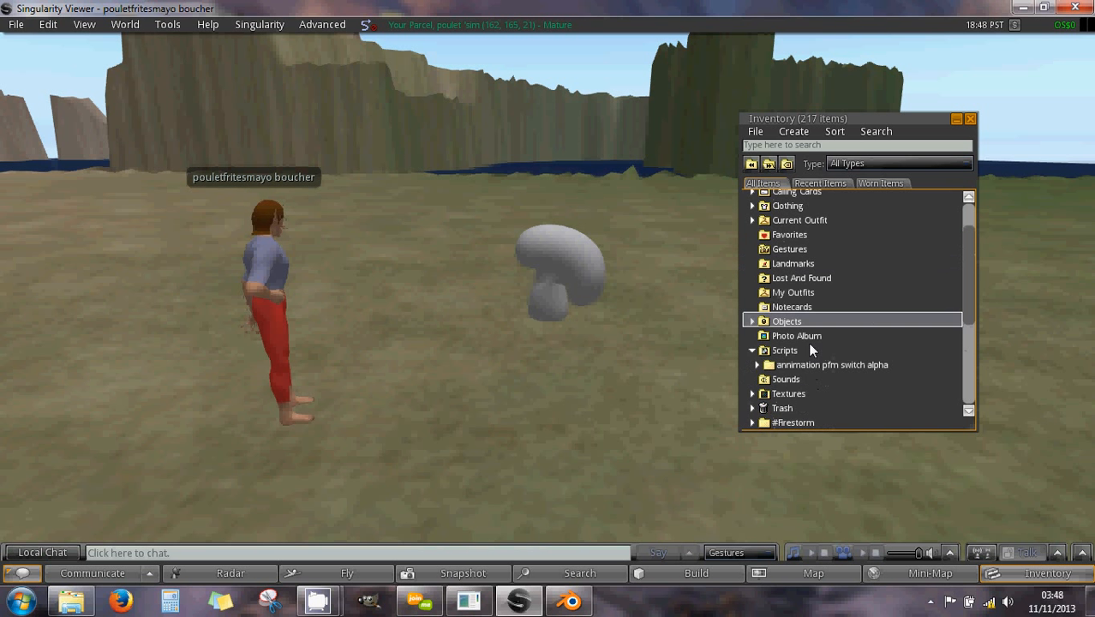
# - Search the inventory for "ANIM"
pyautogui.click(768, 146)
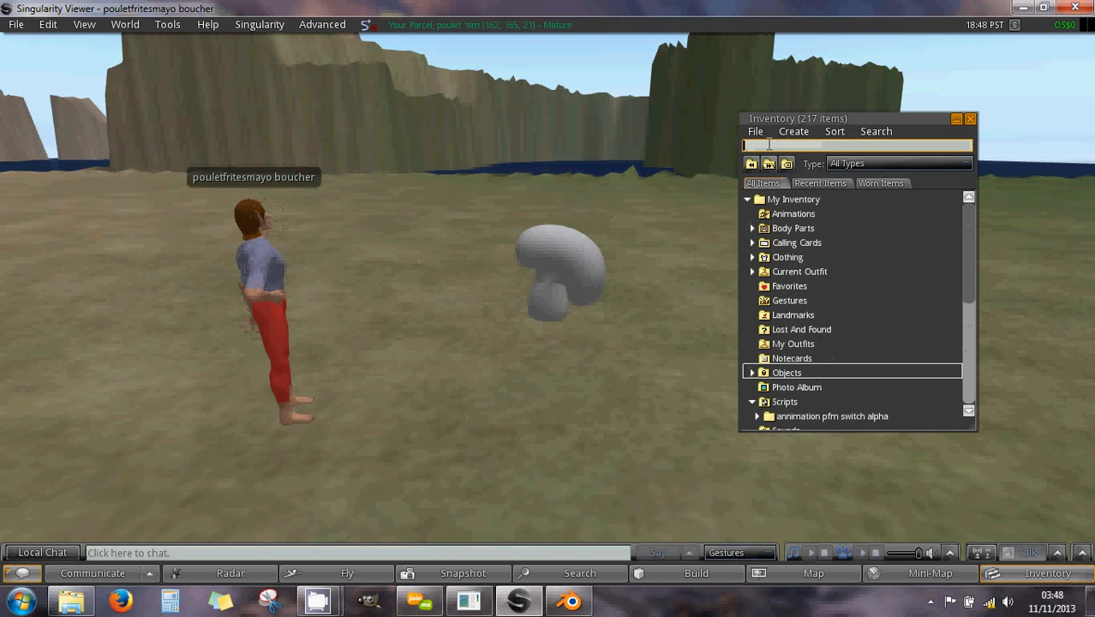
pyautogui.click(767, 183)
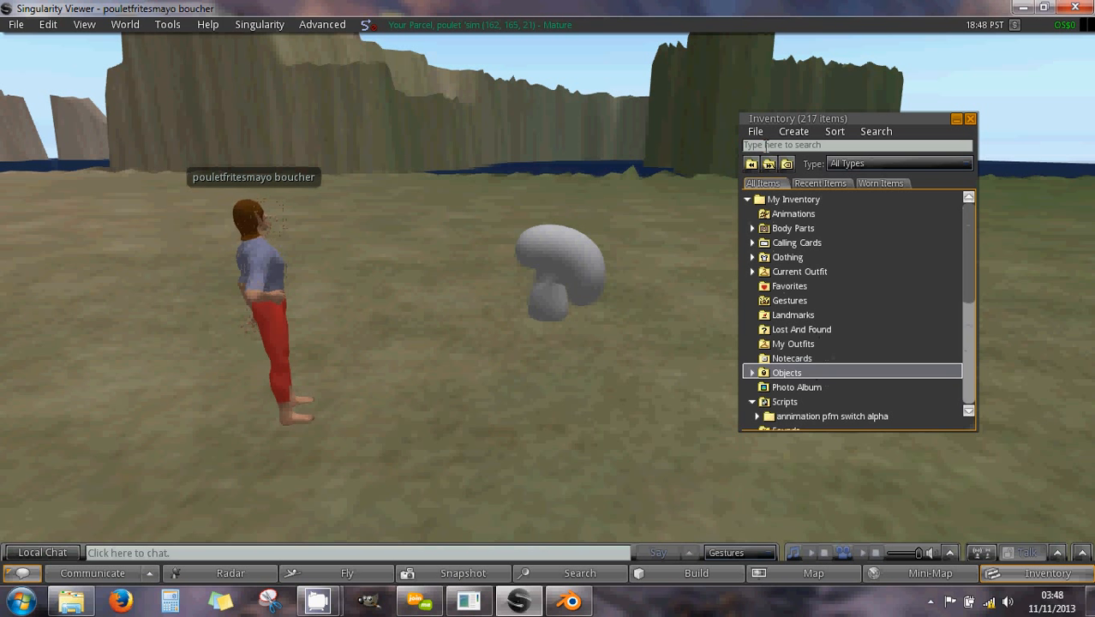
pyautogui.click(765, 146)
pyautogui.write('AN')
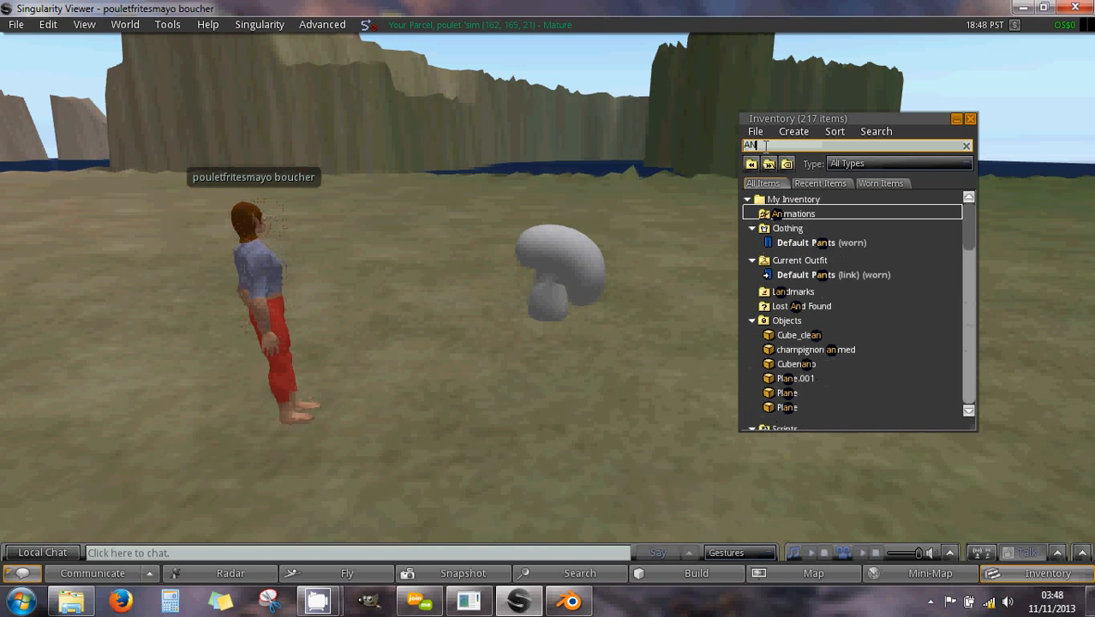
pyautogui.write('IM')
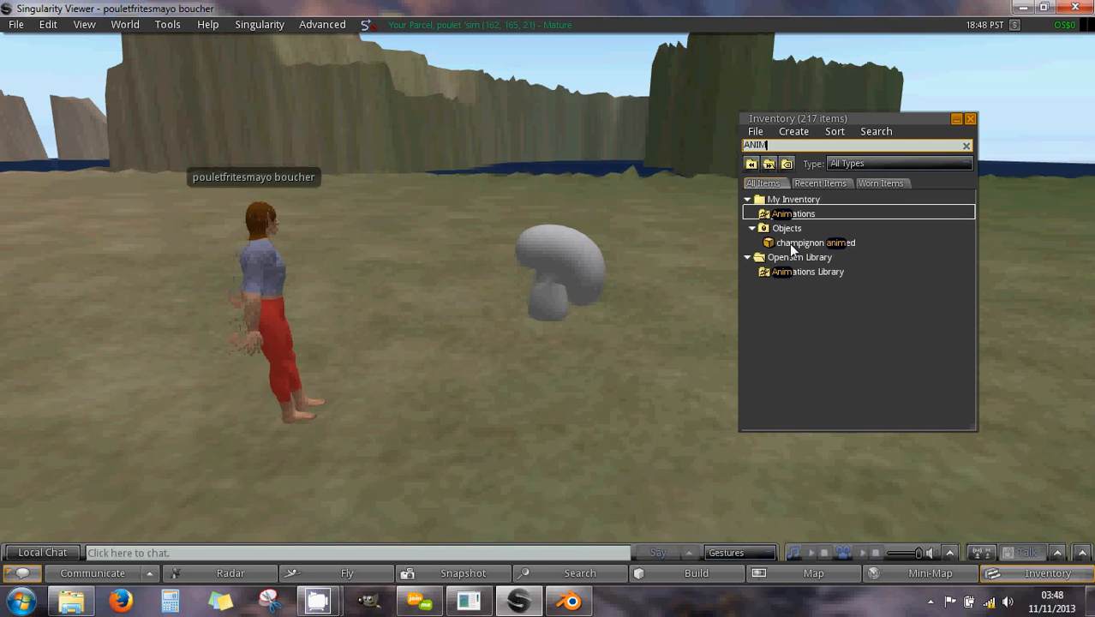
# - Place the champignon animed object from the inventory on the ground and open it for editing
pyautogui.moveTo(789, 244); pyautogui.dragTo(1041, 432)
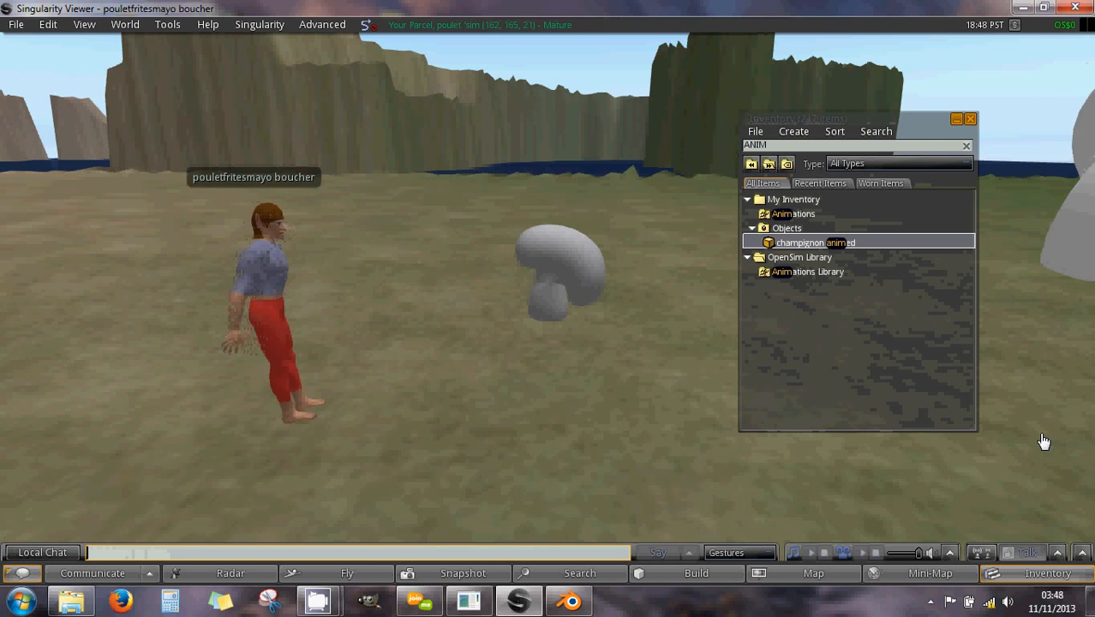
pyautogui.rightClick(1024, 255)
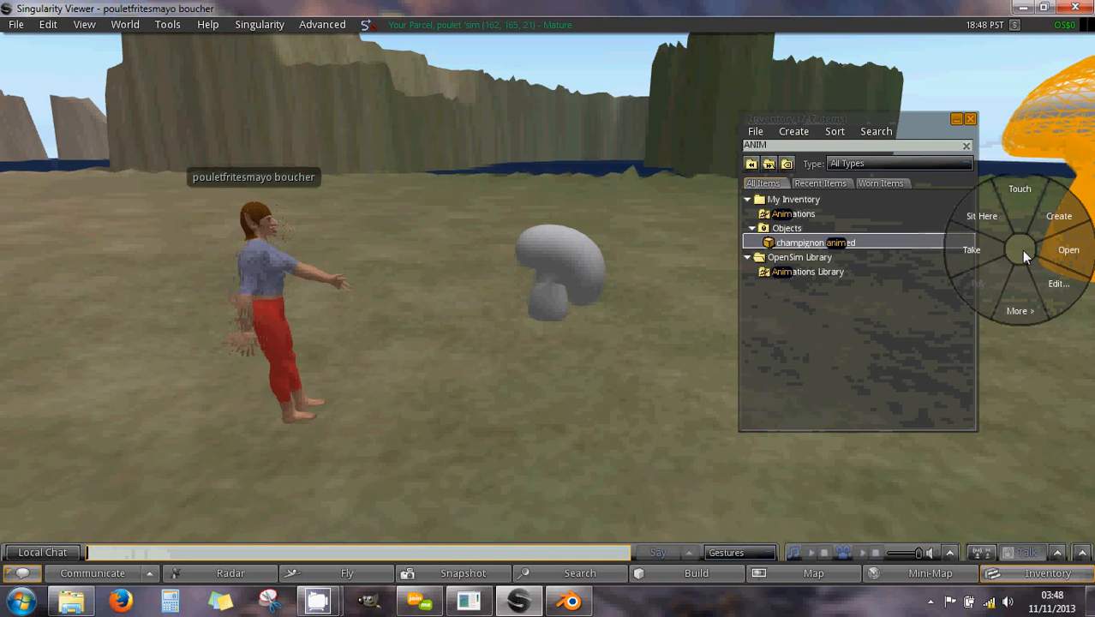
pyautogui.click(1061, 294)
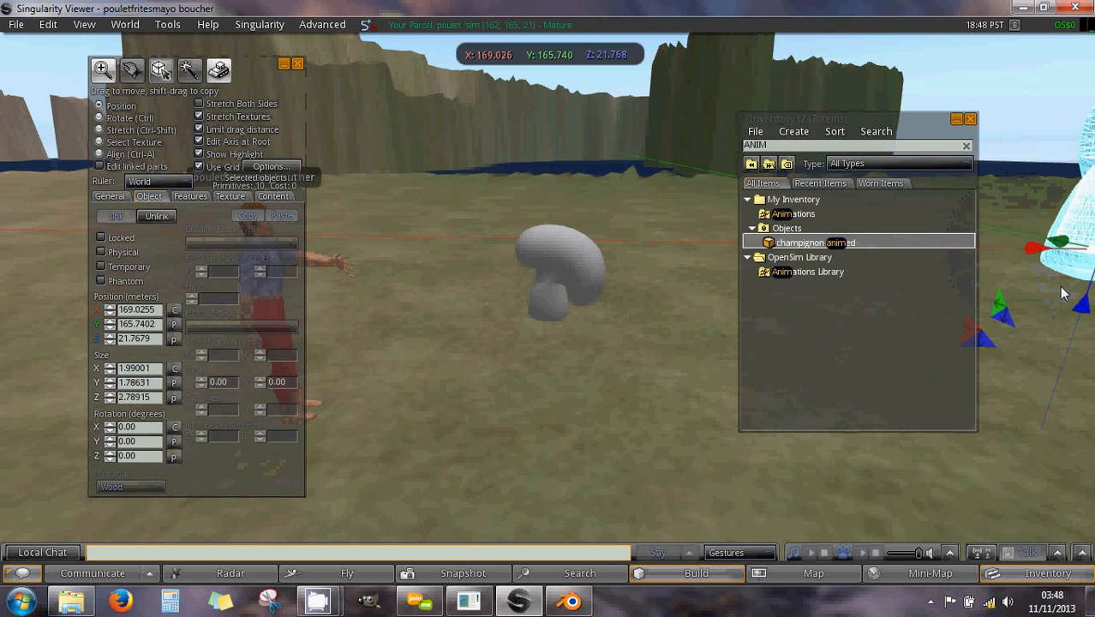
# - Copy the animpfmmesh script from the champignon animed object's contents into the inventory's Animations folder, and close the build and inventory windows
pyautogui.click(267, 193)
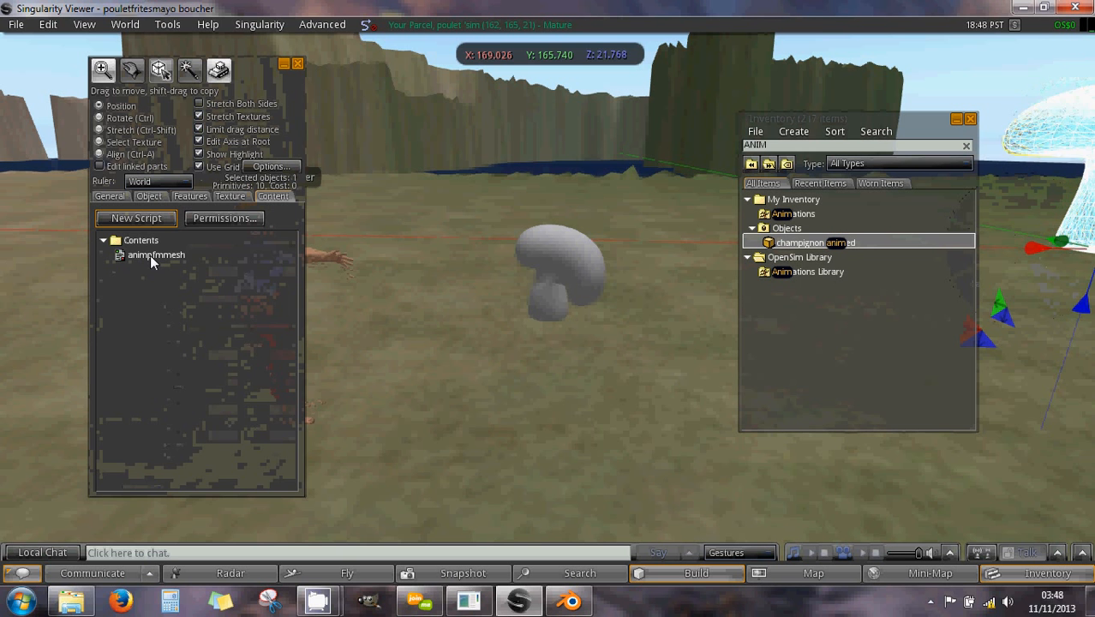
pyautogui.moveTo(150, 256); pyautogui.dragTo(793, 221)
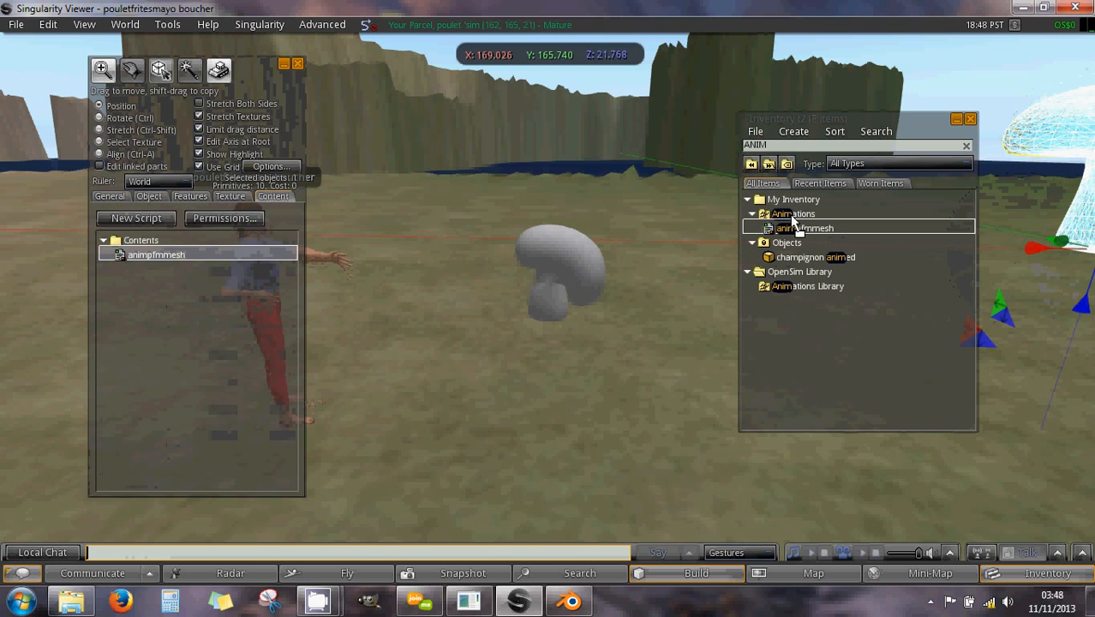
pyautogui.click(297, 64)
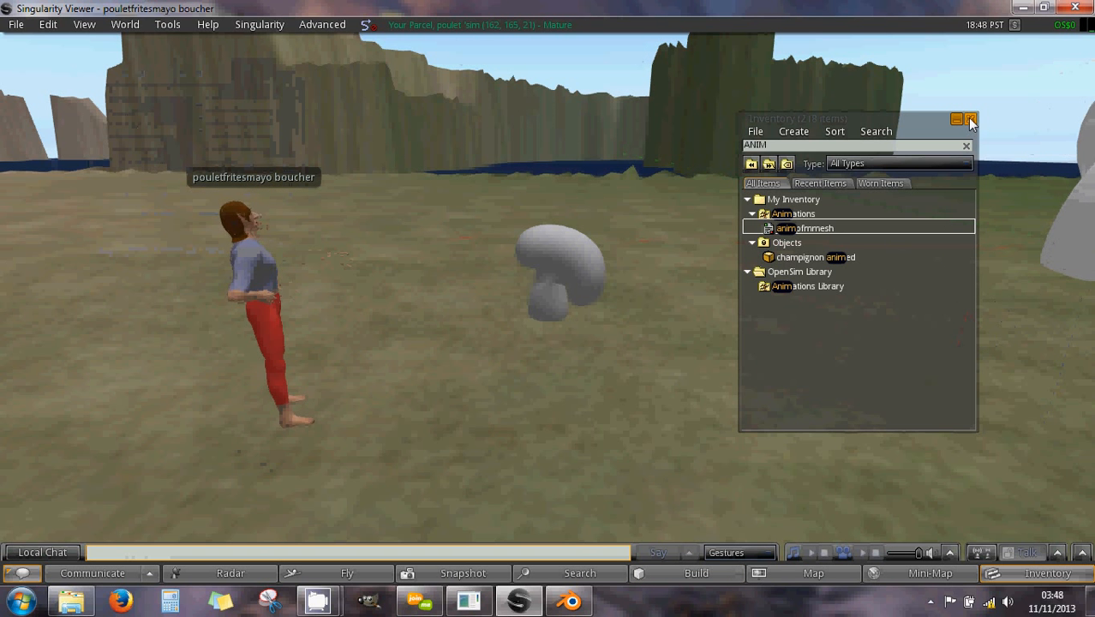
pyautogui.click(970, 118)
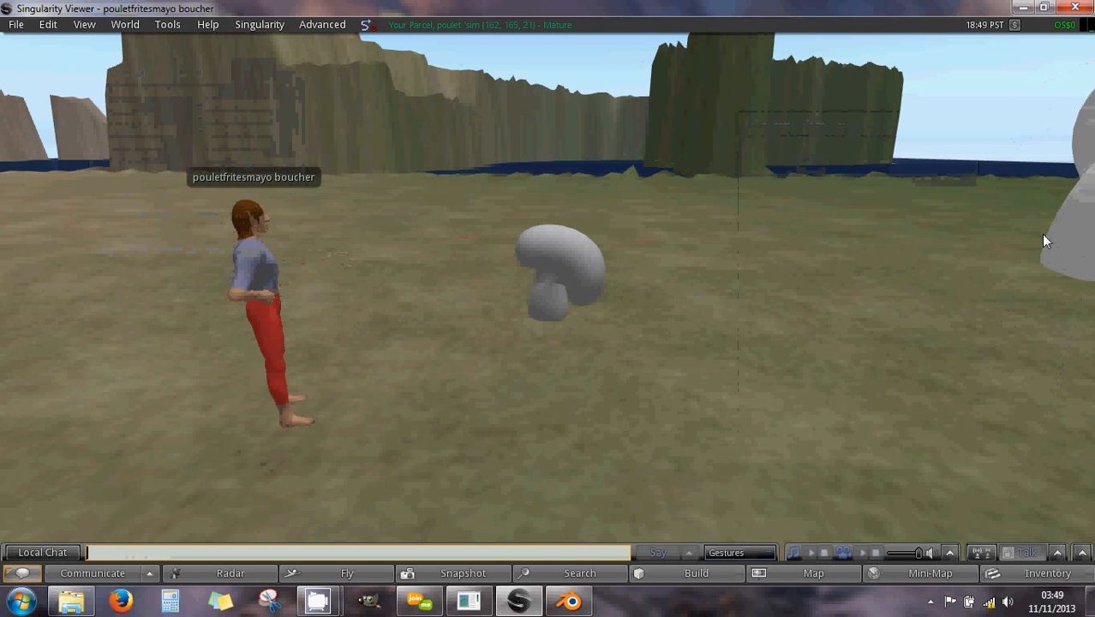
# - Bring the large champignon animed mushroom into view and delete it from the ground
pyautogui.scroll(-2, 1043, 239)
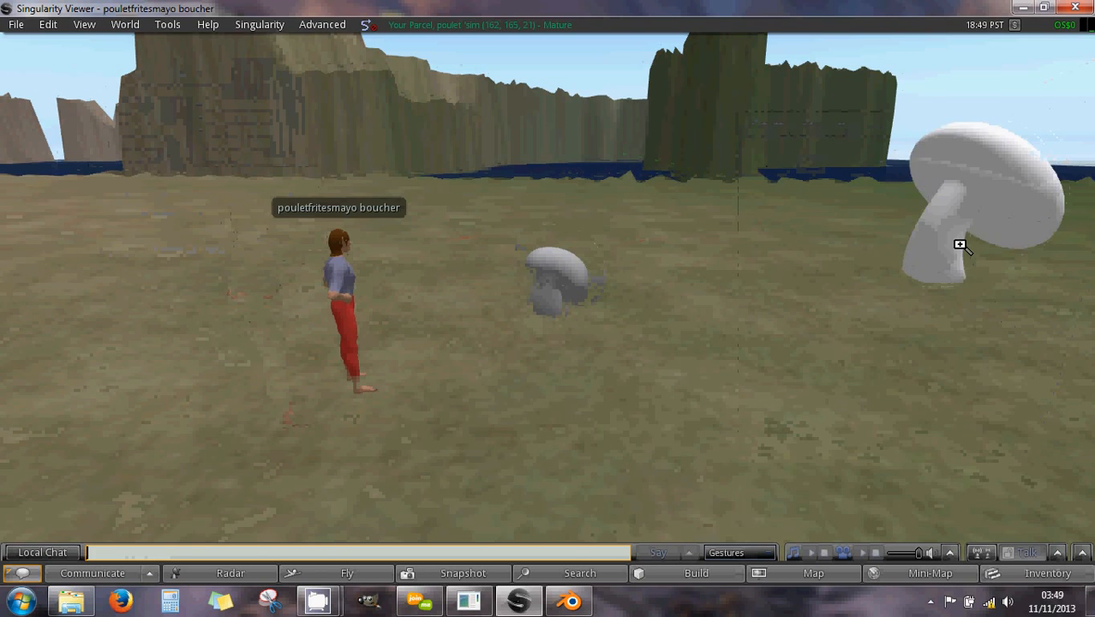
pyautogui.keyDown('alt'); pyautogui.click(960, 242); pyautogui.keyUp('alt')
pyautogui.keyDown('alt'); pyautogui.moveTo(540, 299); pyautogui.dragTo(550, 302); pyautogui.keyUp('alt')
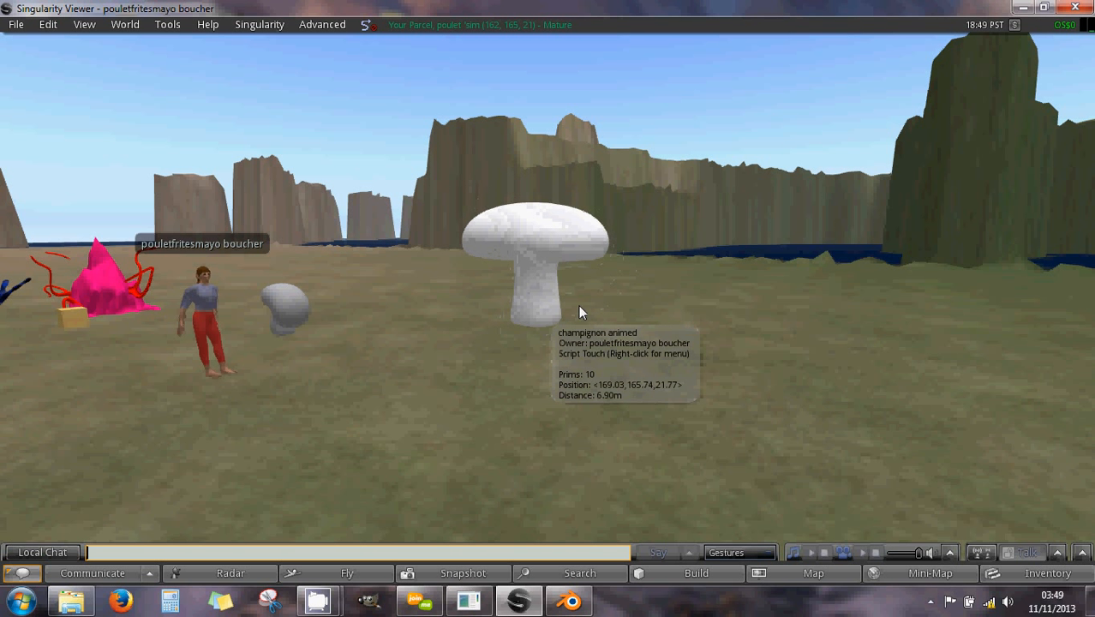
pyautogui.rightClick(547, 283)
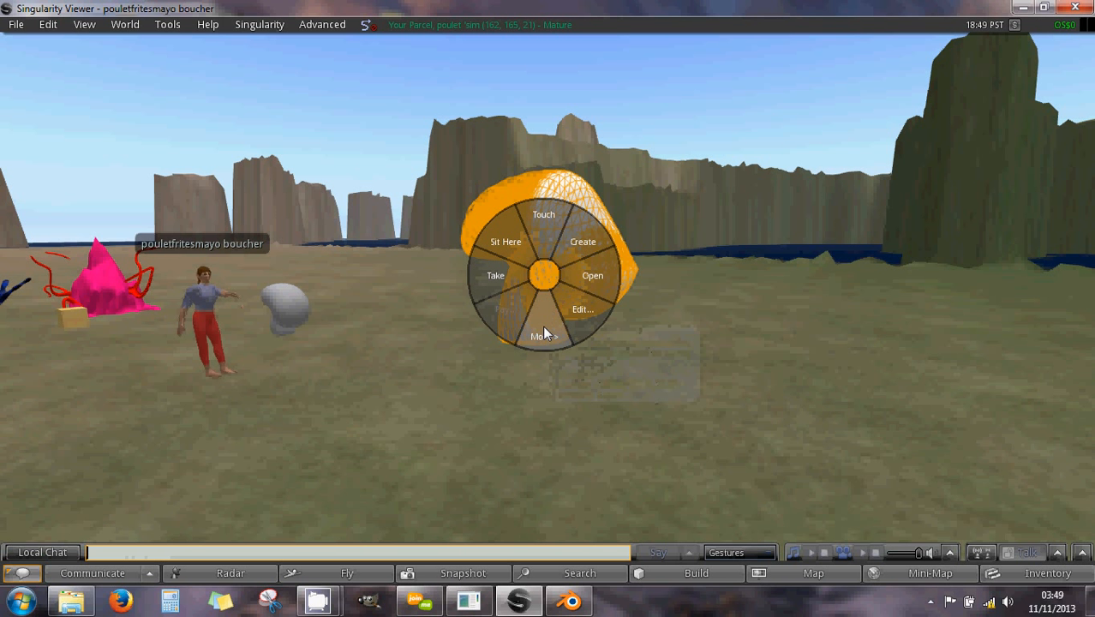
pyautogui.click(542, 334)
pyautogui.click(592, 274)
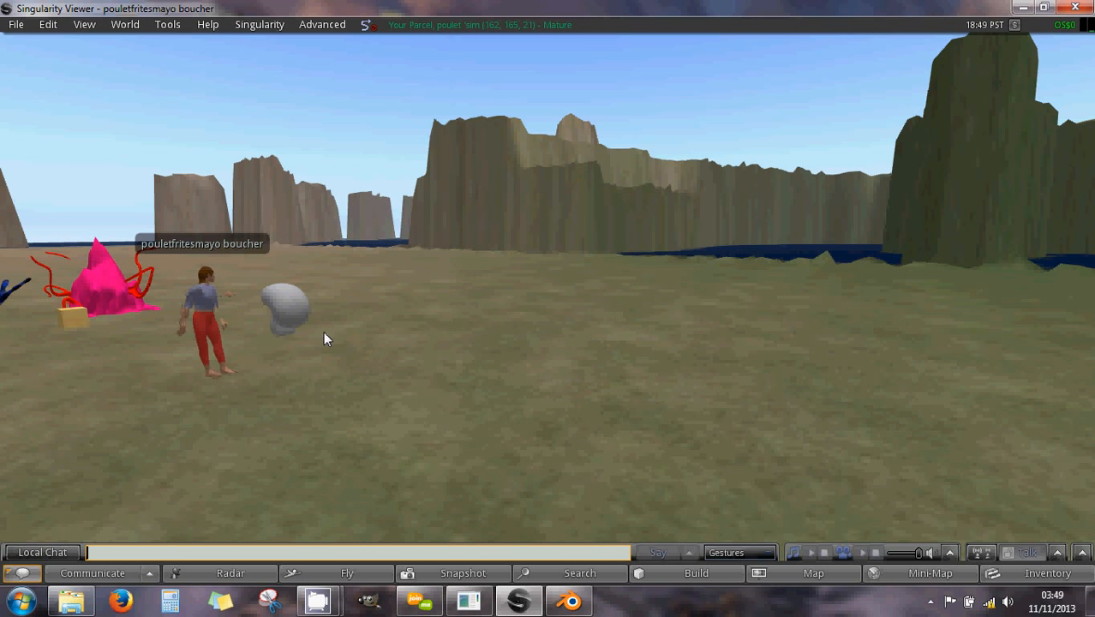
# - Add the animpfmmesh script from the inventory to the remaining linked mushroom and touch the mushroom to run its animation
pyautogui.click(1057, 576)
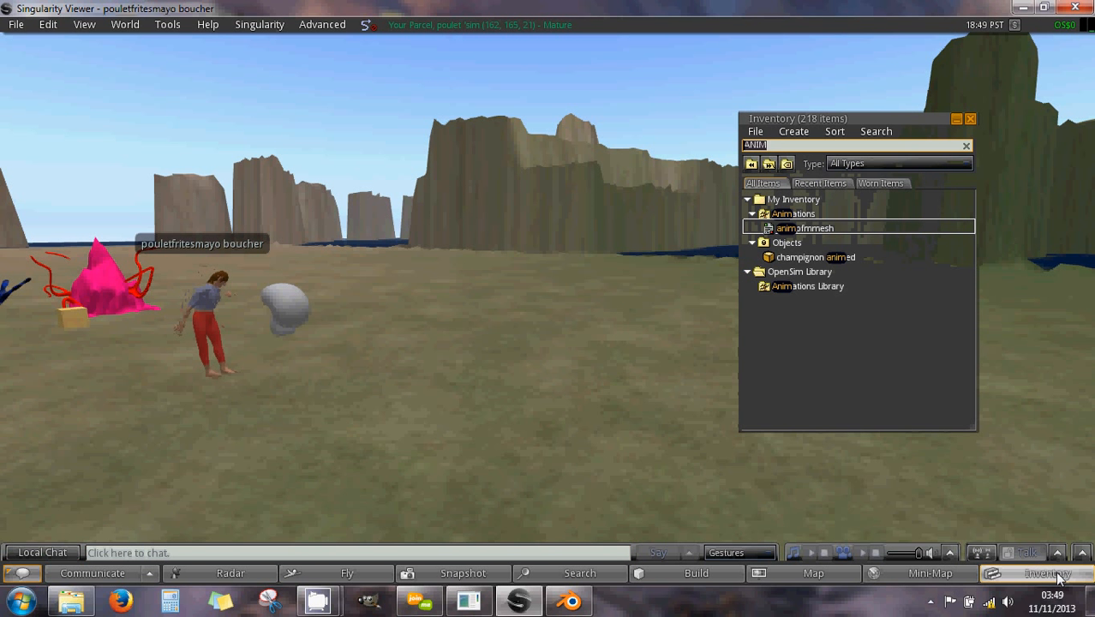
pyautogui.moveTo(768, 227); pyautogui.dragTo(532, 240)
pyautogui.moveTo(356, 277); pyautogui.dragTo(554, 303)
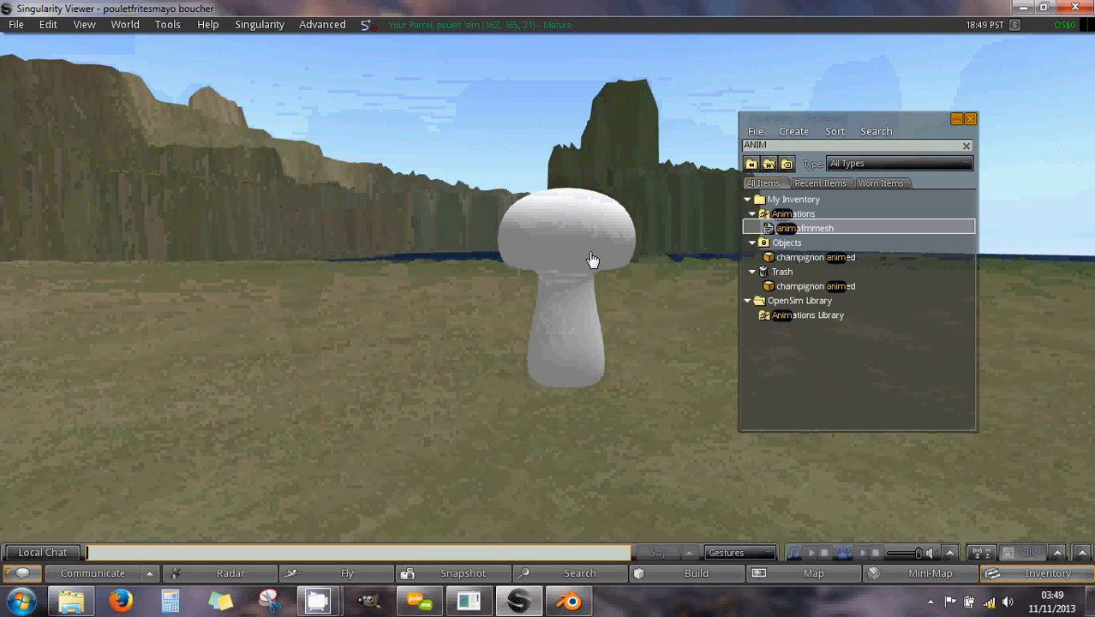
pyautogui.click(591, 255)
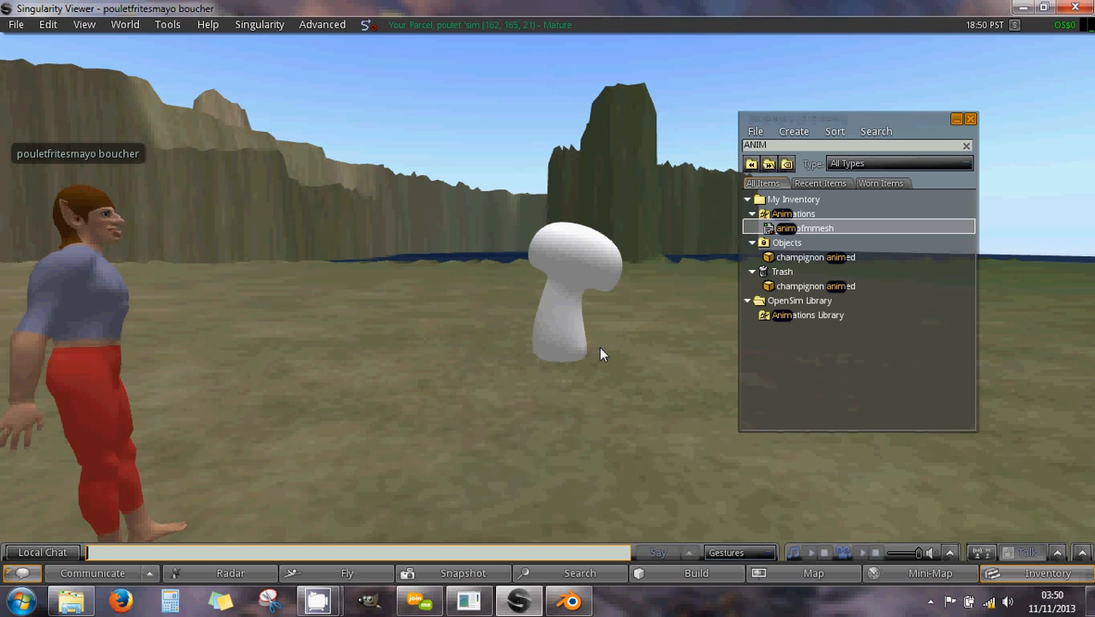
# - Close the inventory and quit the Singularity Viewer
pyautogui.click(971, 120)
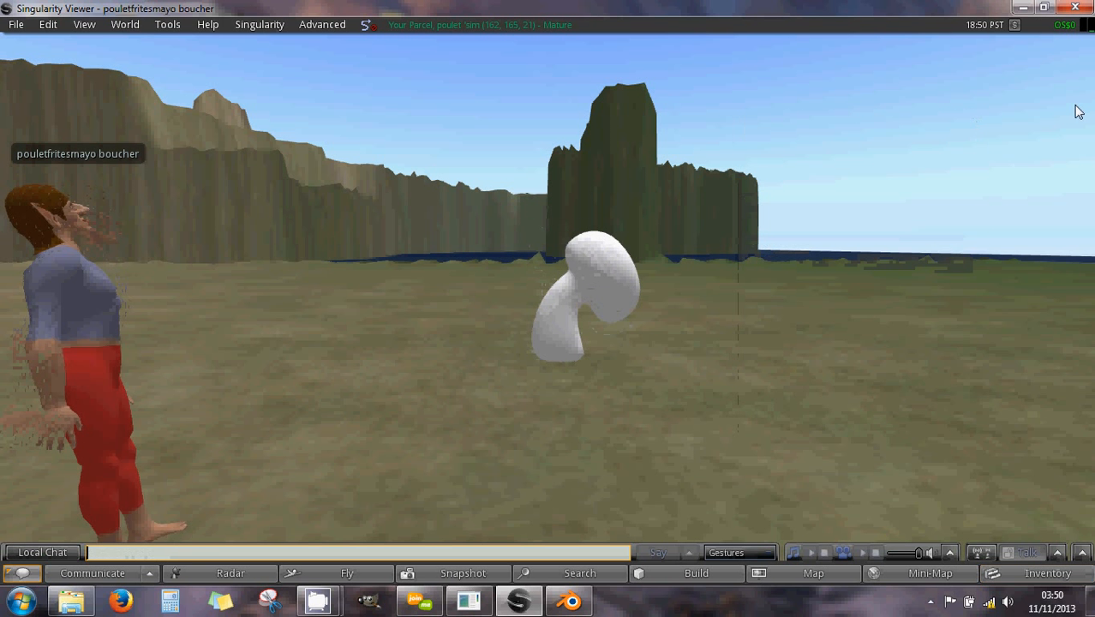
pyautogui.click(1077, 8)
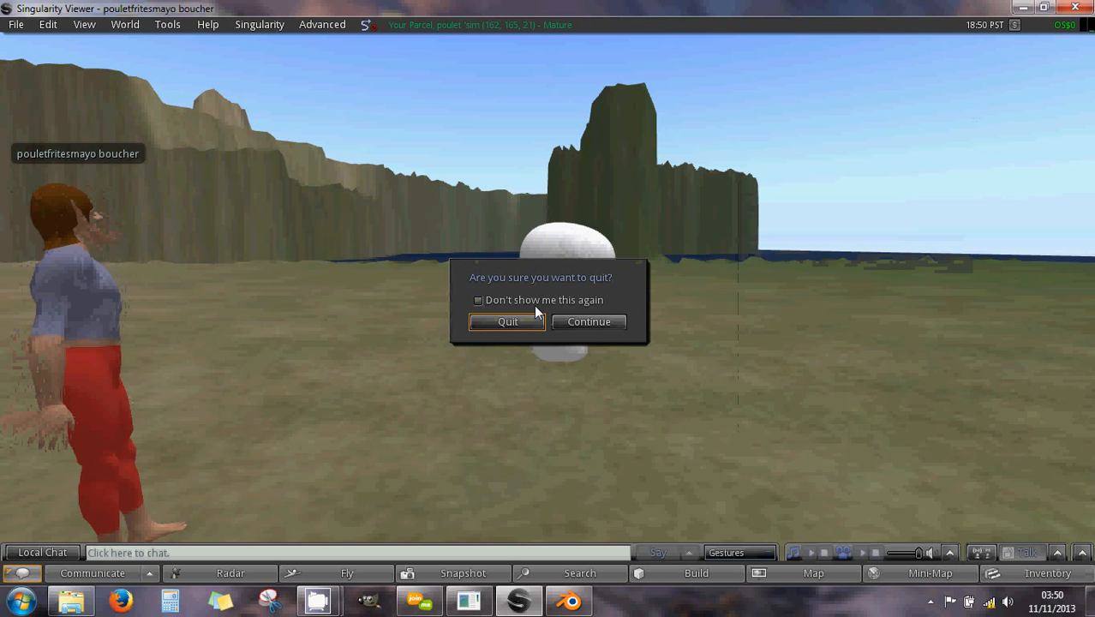
pyautogui.click(511, 320)
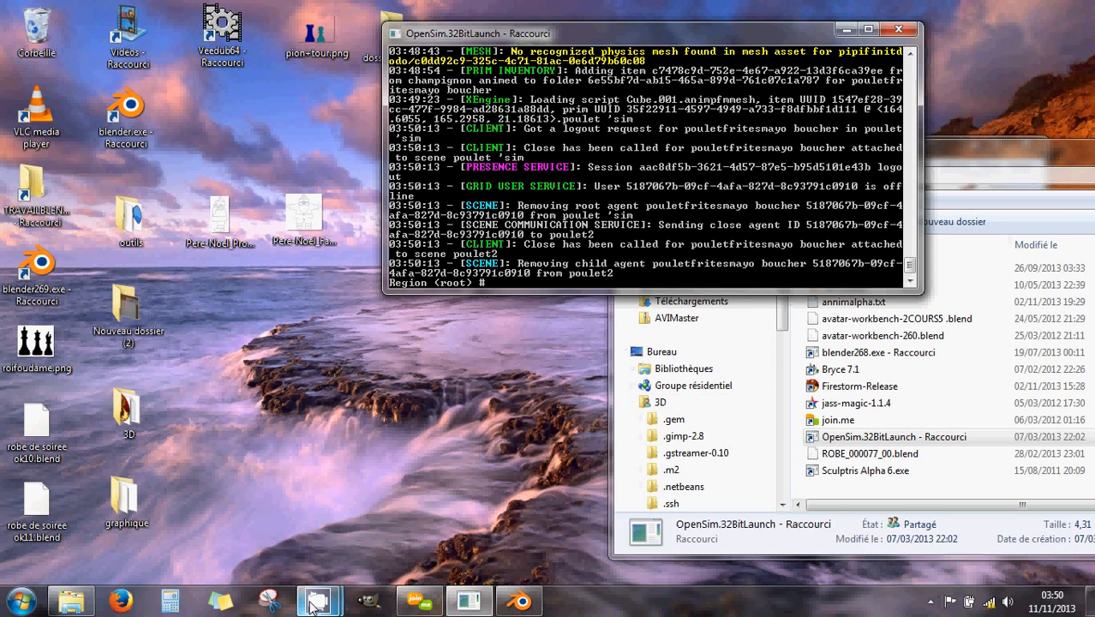
pyautogui.moveTo(1009, 142); pyautogui.dragTo(1009, 305)
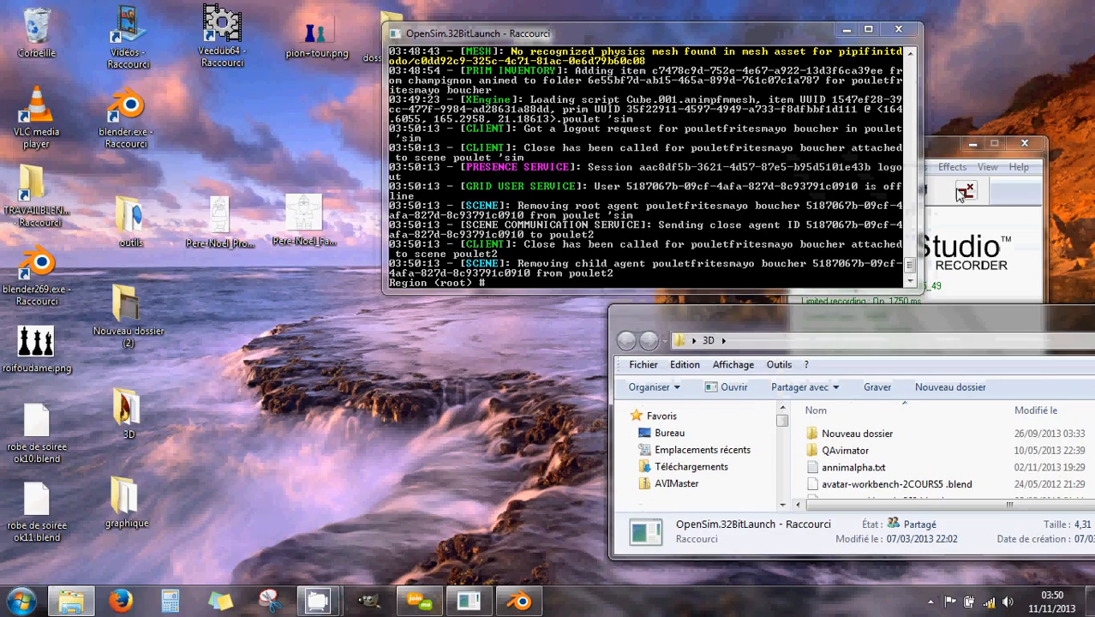